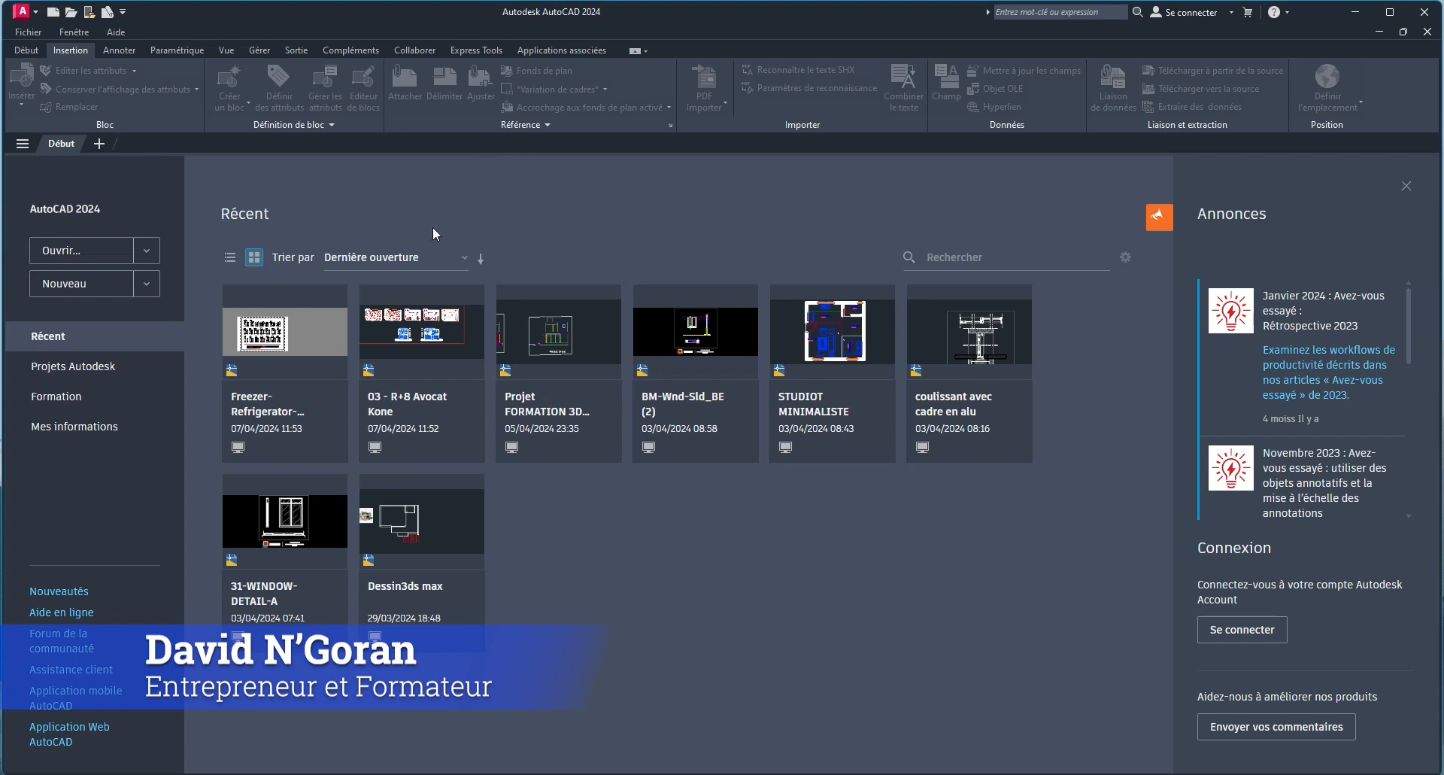
Open the recent drawing 03 - R+8 Avocat Kone and look over its floor plans.
left_click(428, 316)
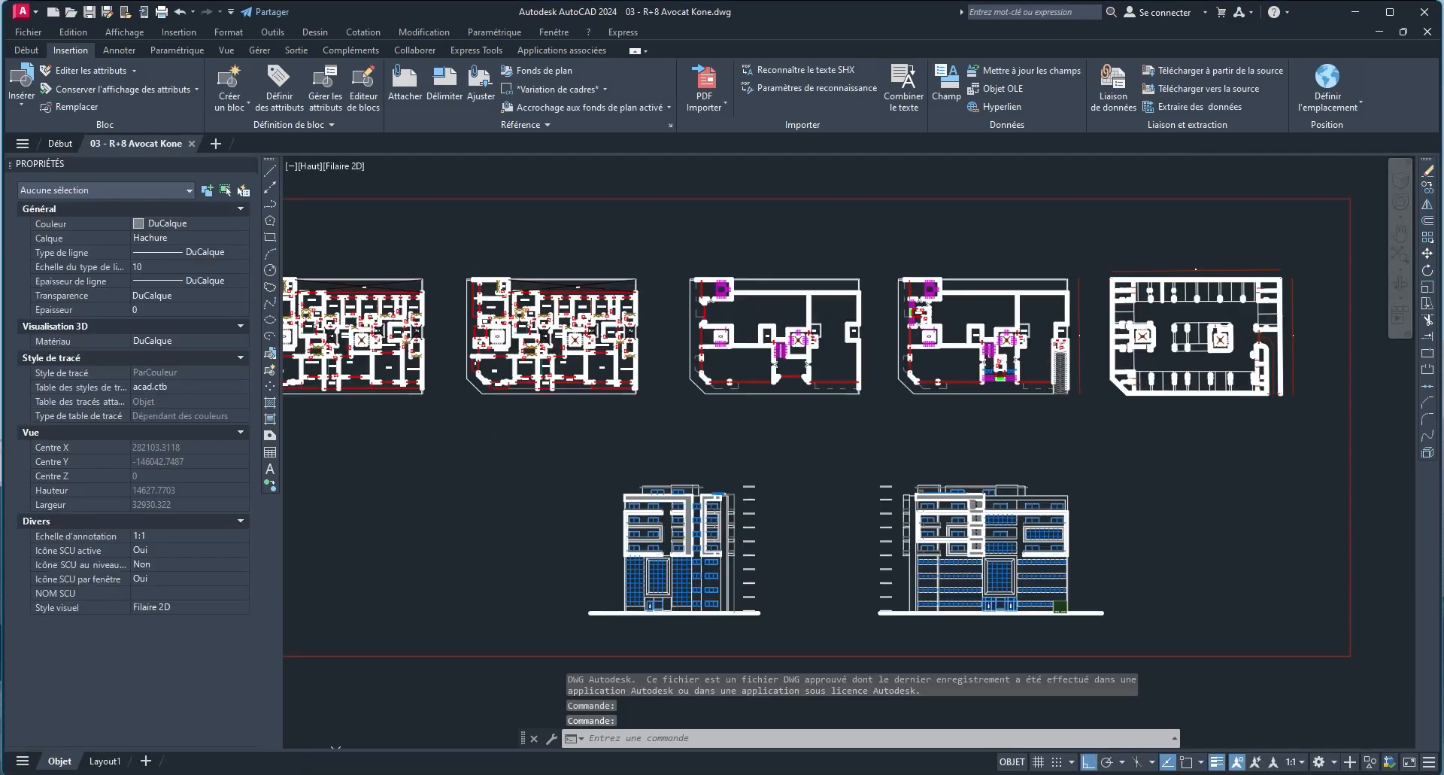
scroll(597, 471, "up", 9)
scroll(743, 496, "down", 5)
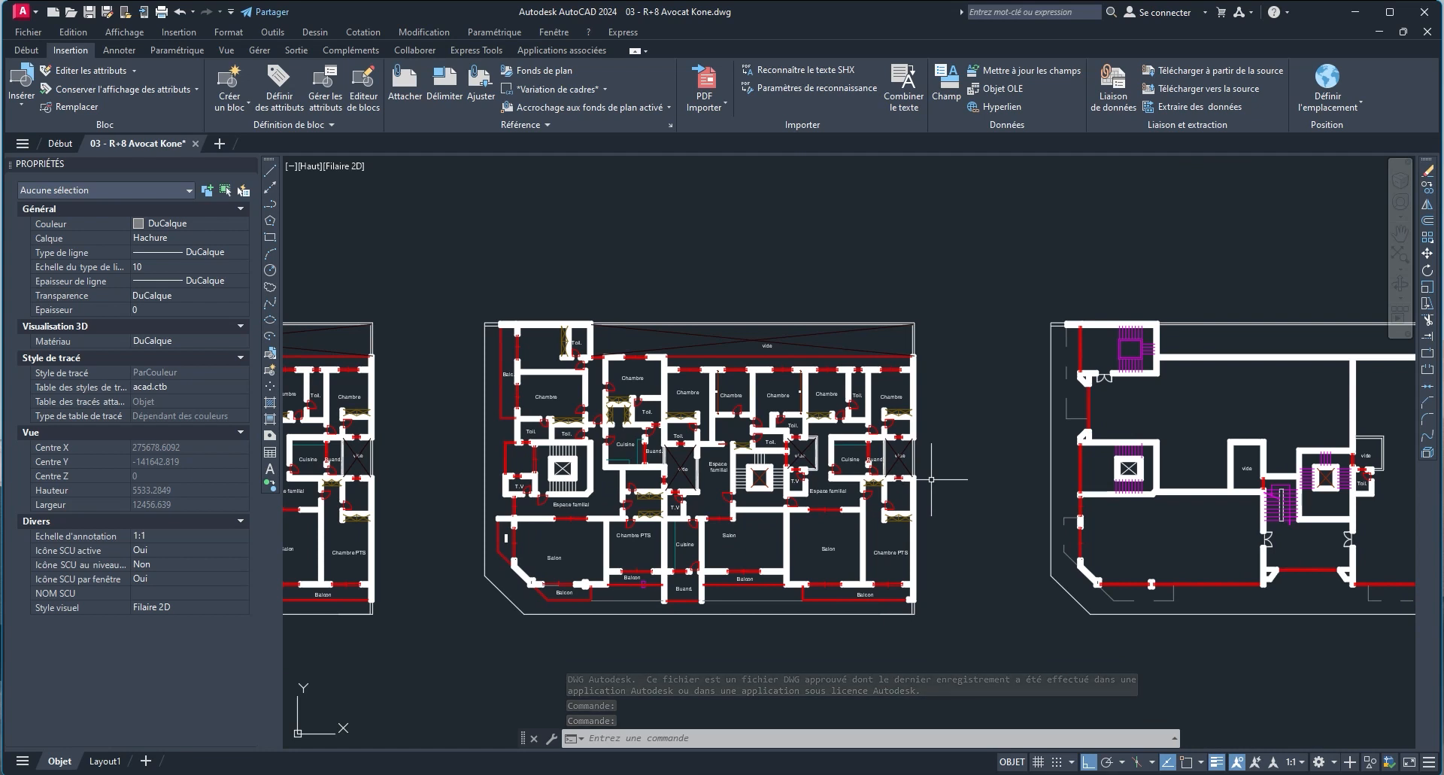
Draw a rectangle about 1821 units wide in the empty area outside the red frame, near its lower-right corner.
scroll(935, 479, "down", 5)
mouse_move(935, 480)
middle_mouse_down()
mouse_move(844, 248)
mouse_move(749, 161)
middle_mouse_up()
mouse_move(1271, 592)
middle_mouse_down()
mouse_move(1138, 557)
mouse_move(753, 584)
middle_mouse_up()
middle_click_drag(644, 470, 748, 508)
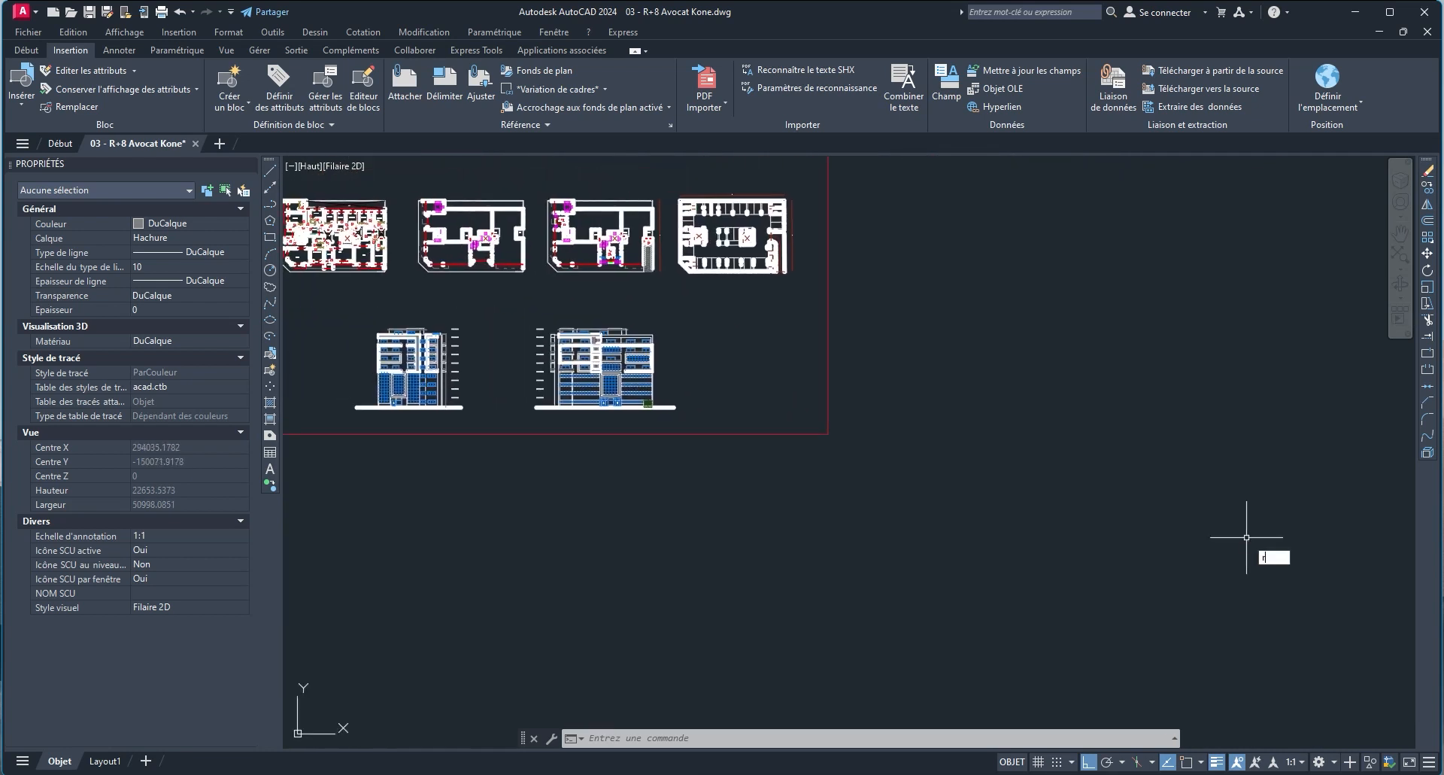
key("Return")
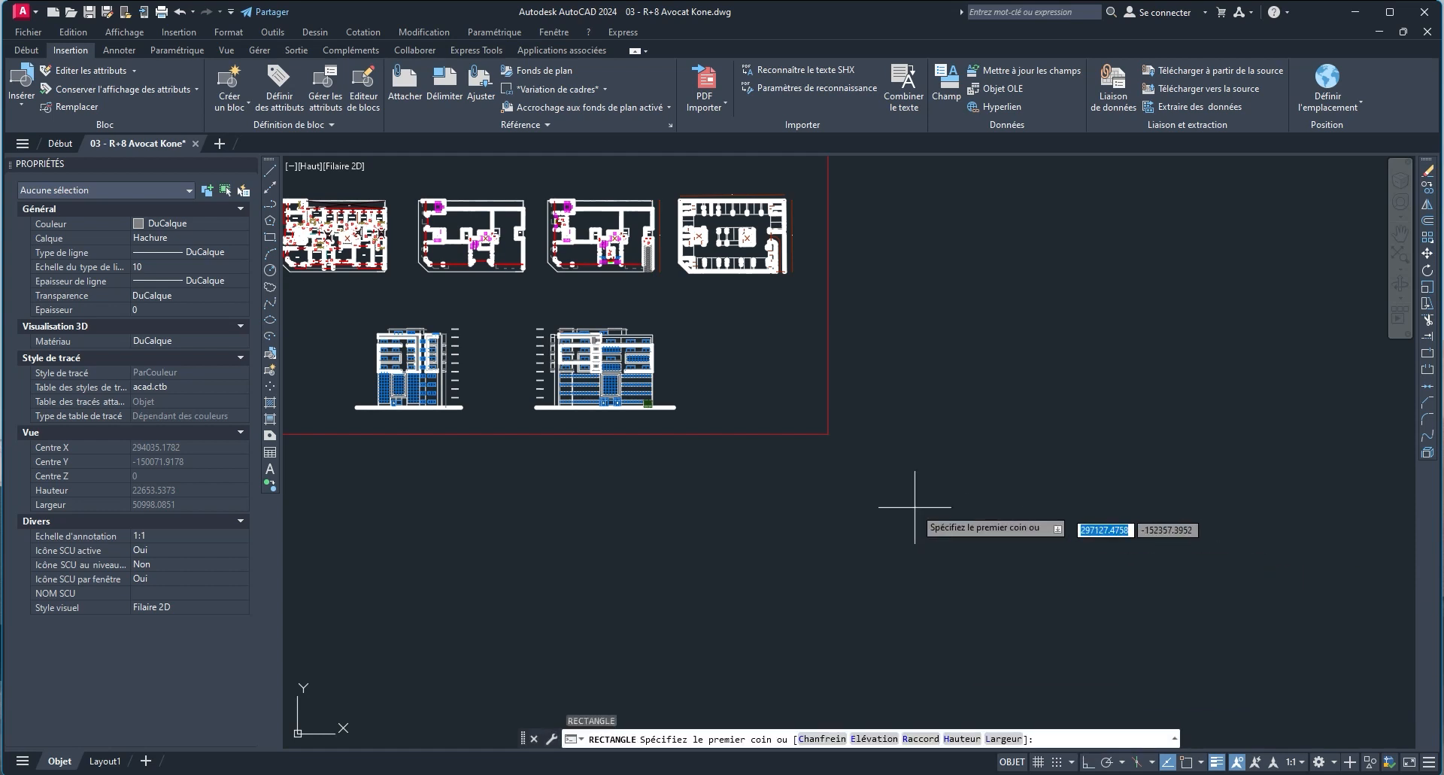
middle_click_drag(831, 511, 849, 540)
mouse_move(973, 539)
middle_mouse_down()
mouse_move(923, 506)
mouse_move(826, 503)
middle_mouse_up()
scroll(793, 493, "up", 4)
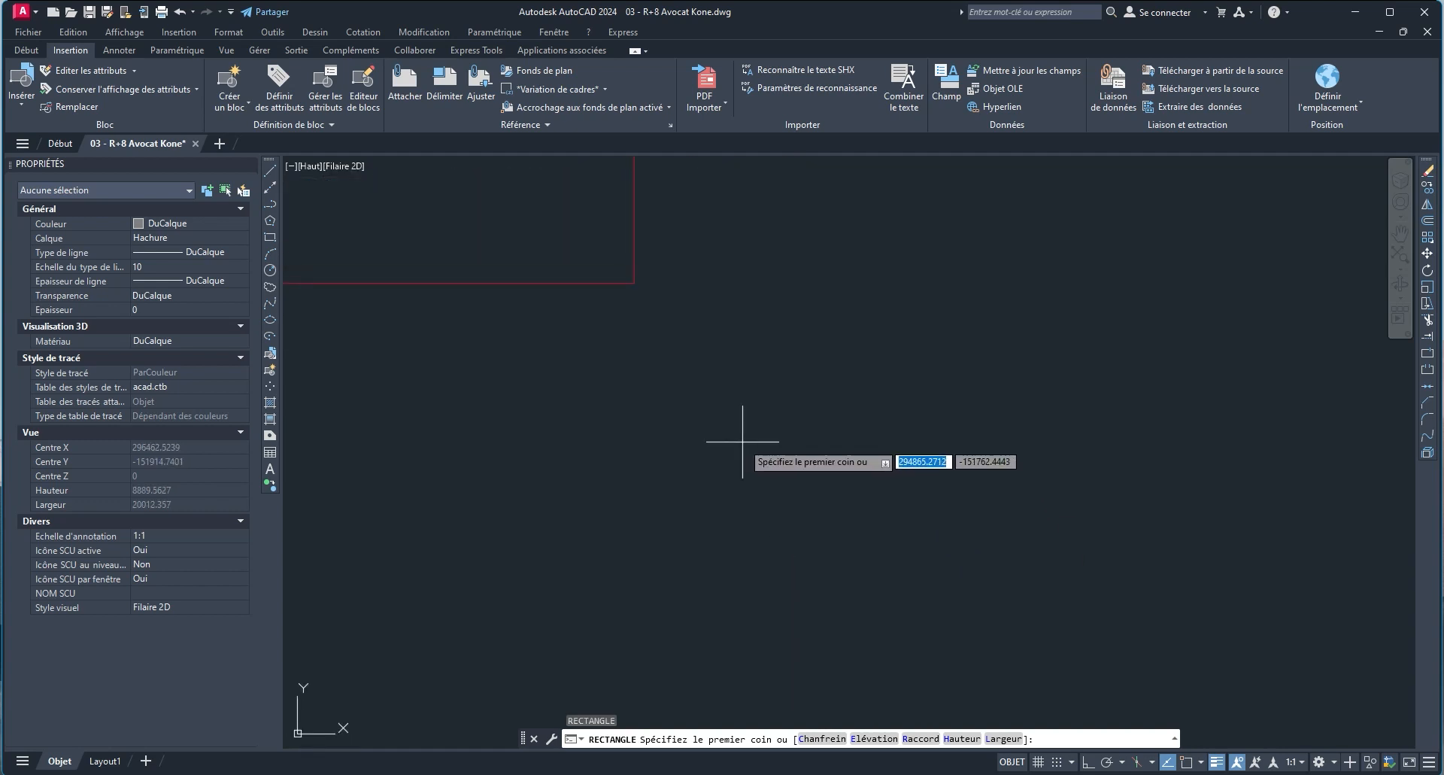
left_click(694, 398)
scroll(819, 458, "up", 6)
left_click(773, 441)
Assign the new rectangle to the layer mur and deselect it.
scroll(983, 540, "down", 6)
scroll(983, 539, "up", 4)
left_click(918, 484)
left_click(832, 394)
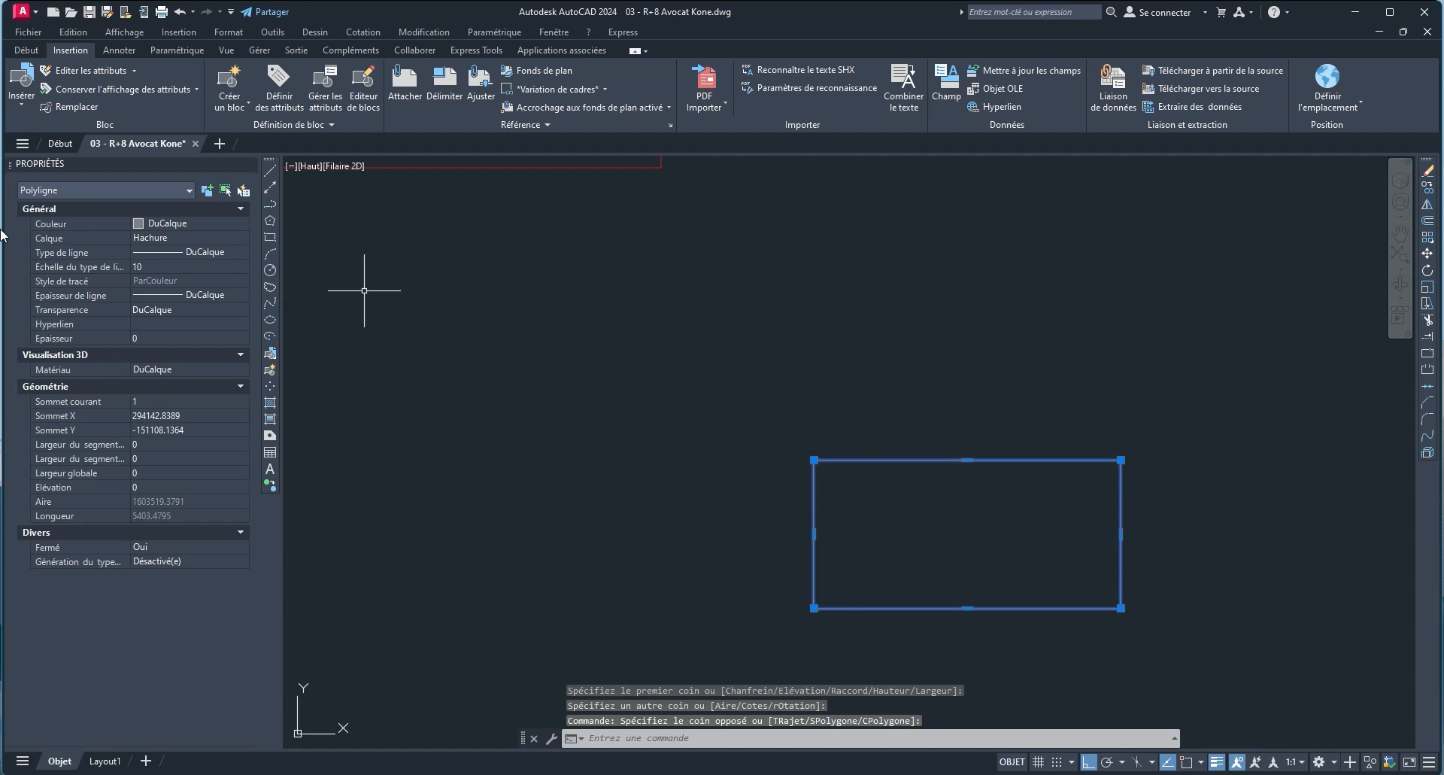
left_click(236, 238)
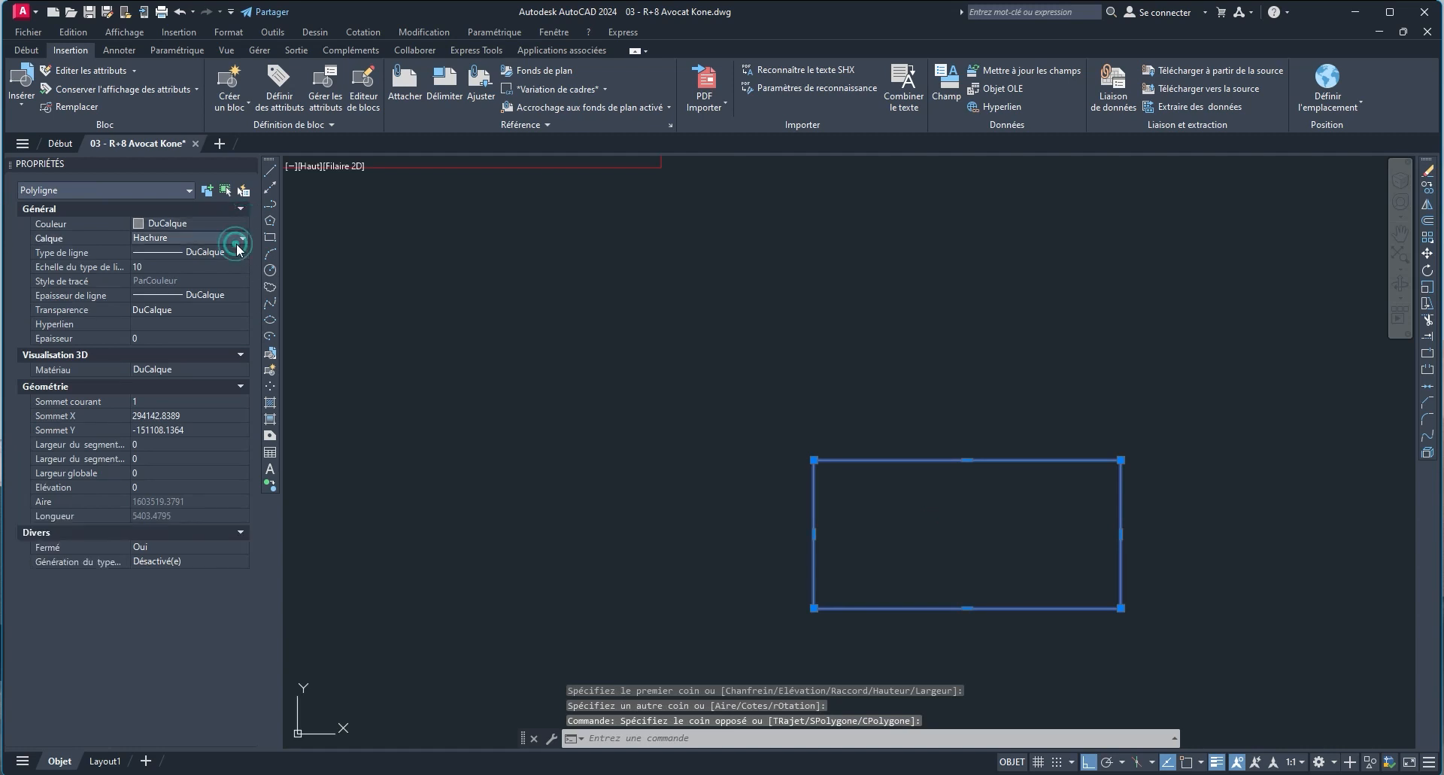
left_click(242, 238)
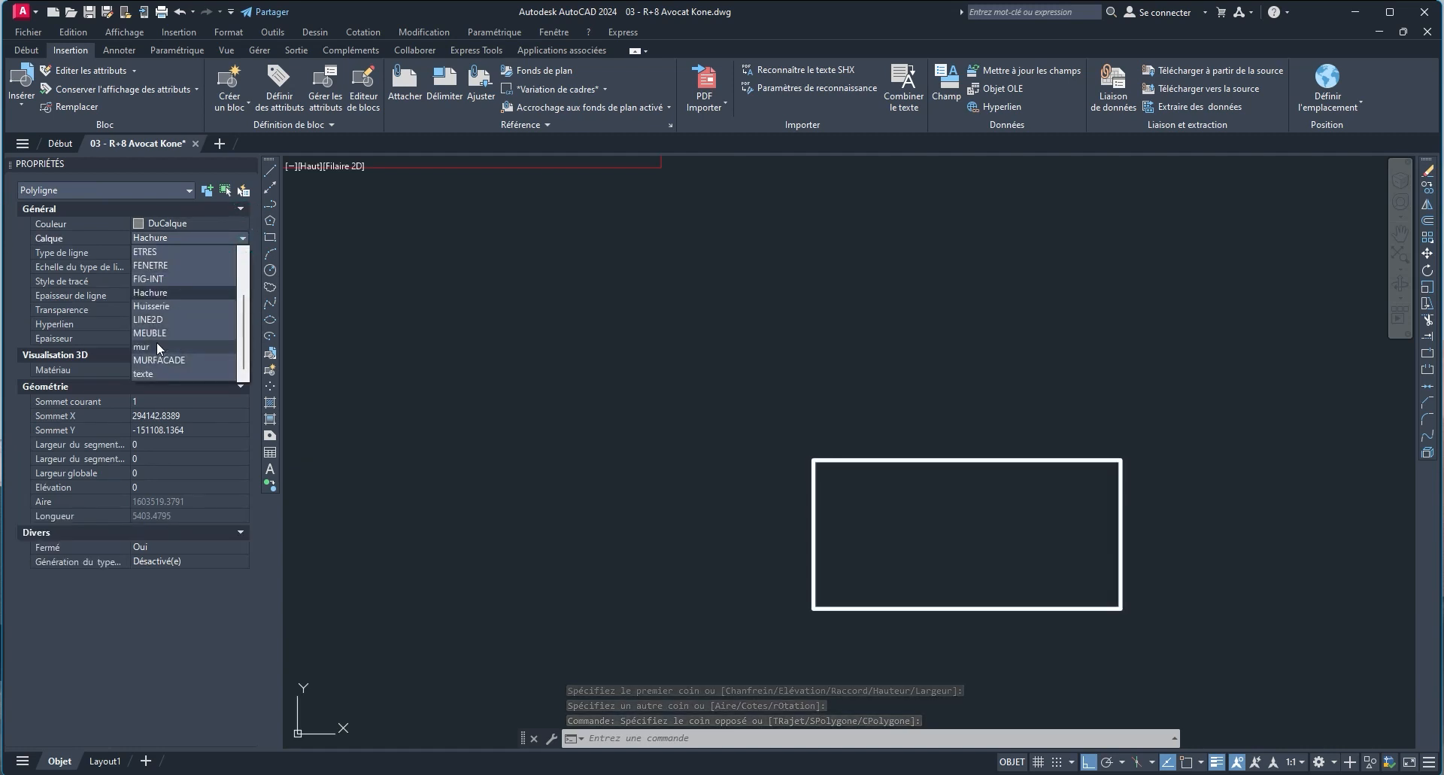
left_click(155, 346)
key("Escape")
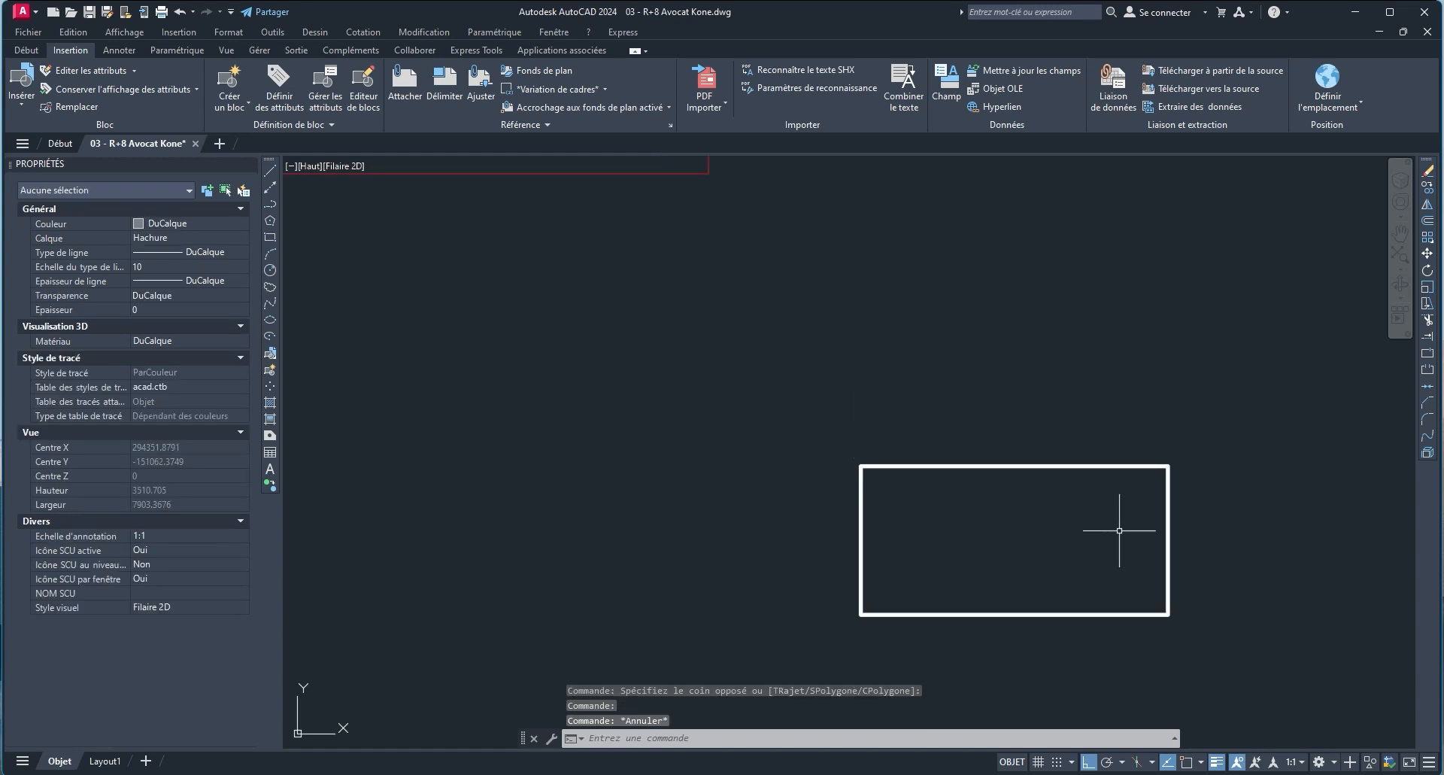
Stretch the rectangle's lower-left corner horizontally outward by its grip, and undo the stretch.
middle_click_drag(1114, 528, 1076, 466)
middle_click_drag(970, 477, 951, 459)
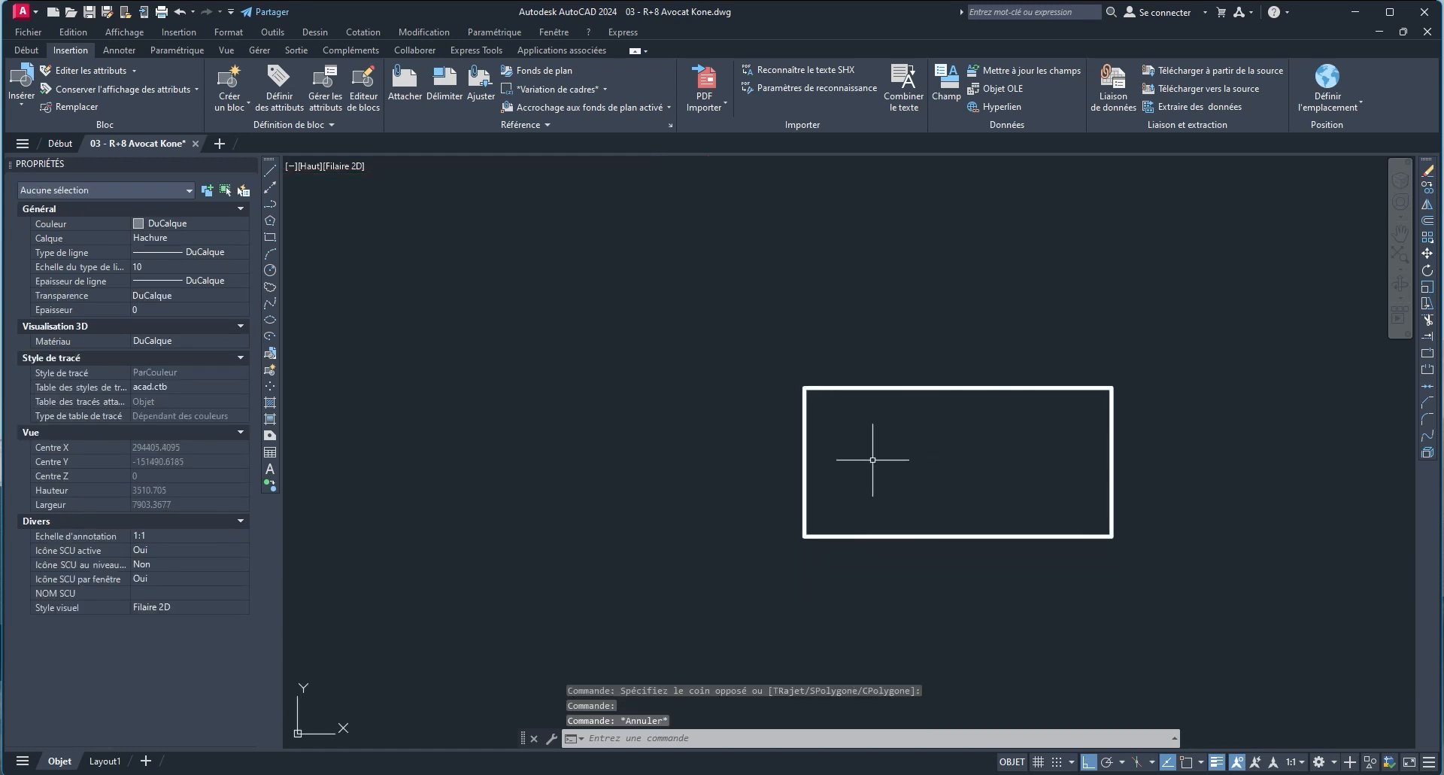
middle_click_drag(1037, 497, 1035, 503)
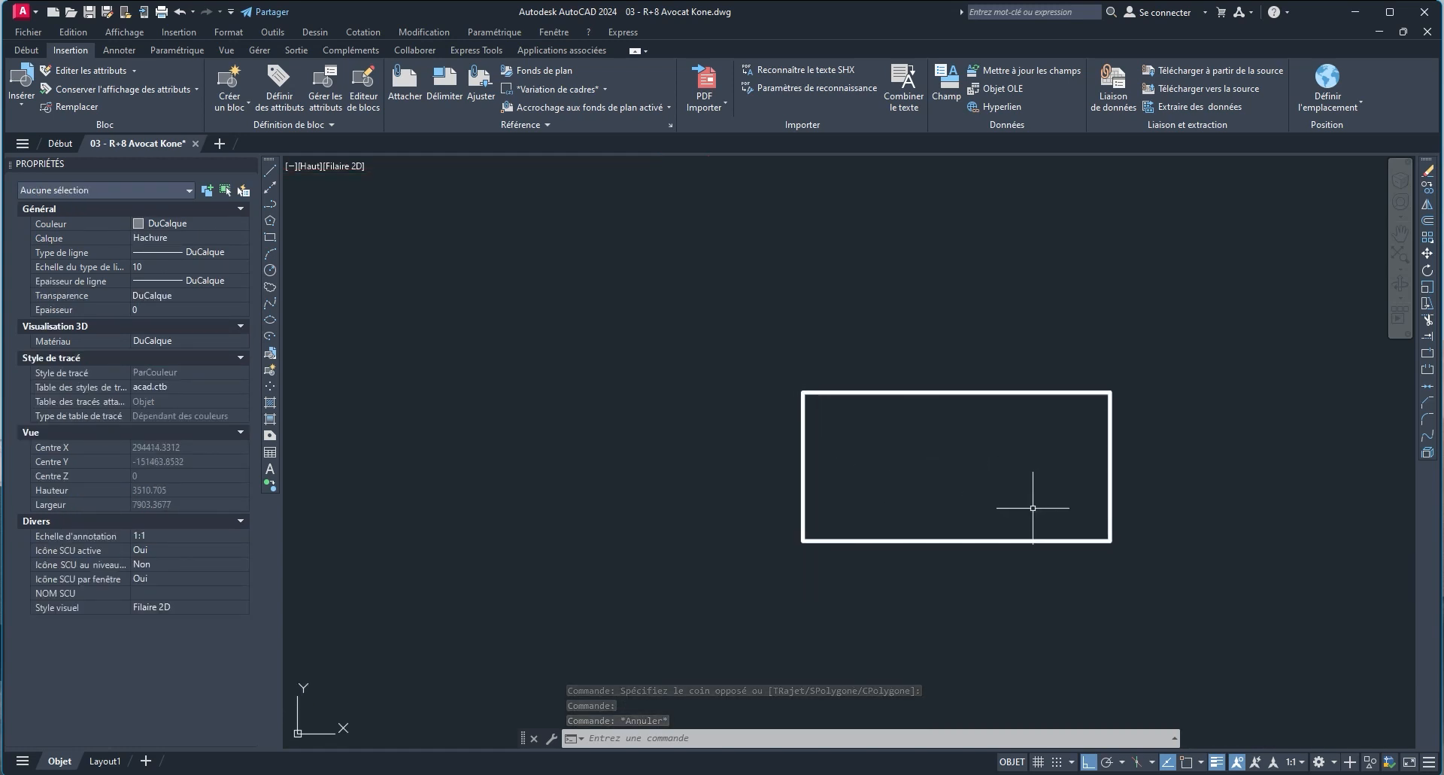
left_click(850, 576)
left_click(804, 504)
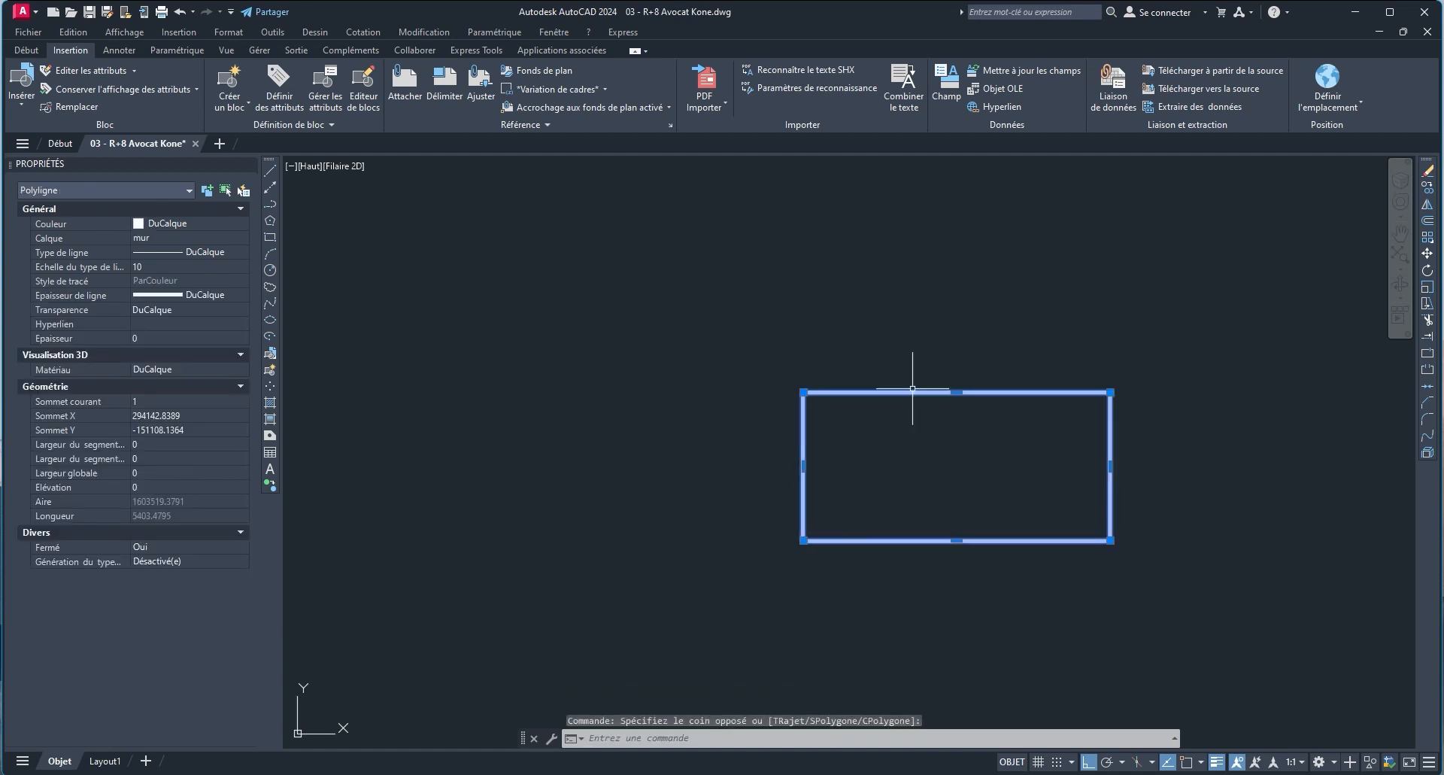
middle_click_drag(897, 506, 913, 468)
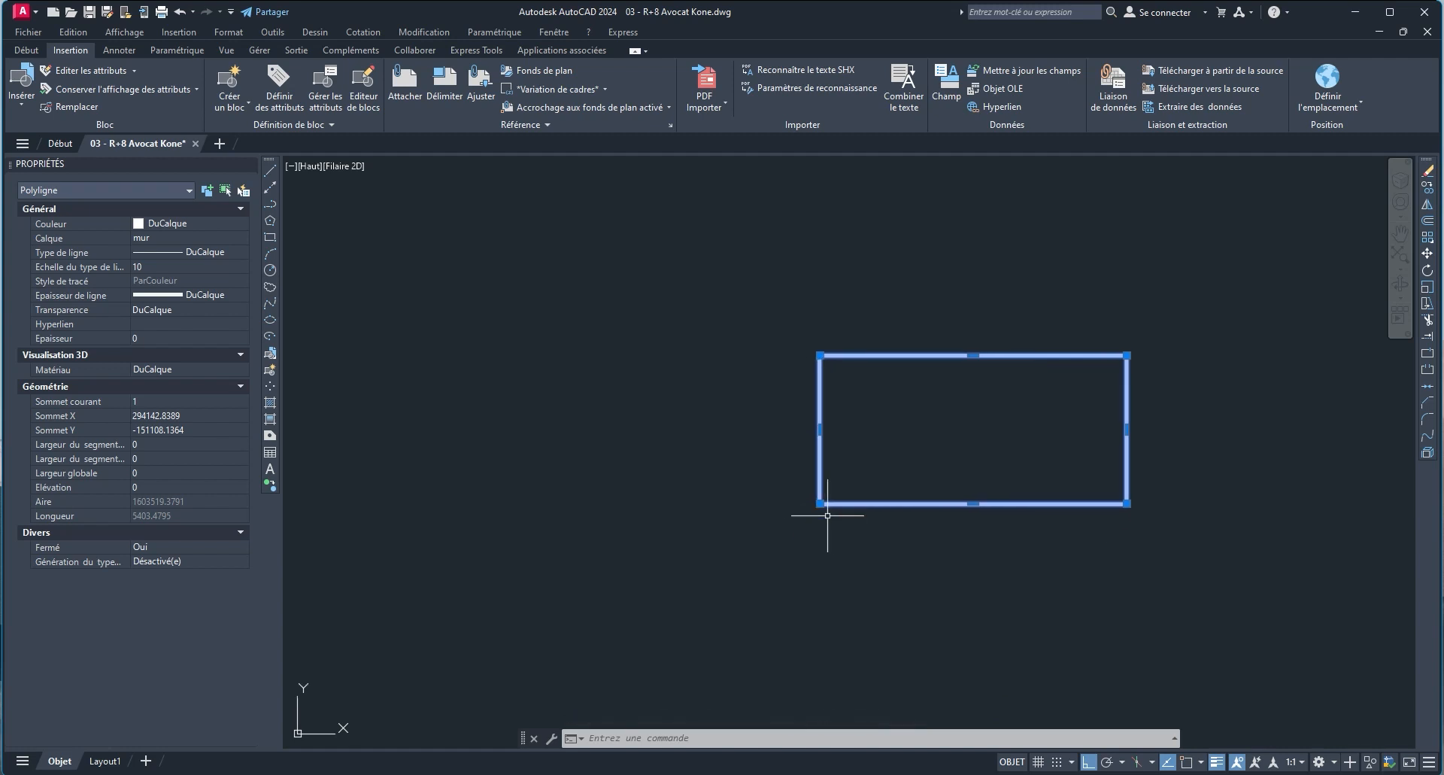
middle_click_drag(834, 512, 866, 496)
scroll(876, 487, "up", 2)
middle_click_drag(898, 452, 906, 472)
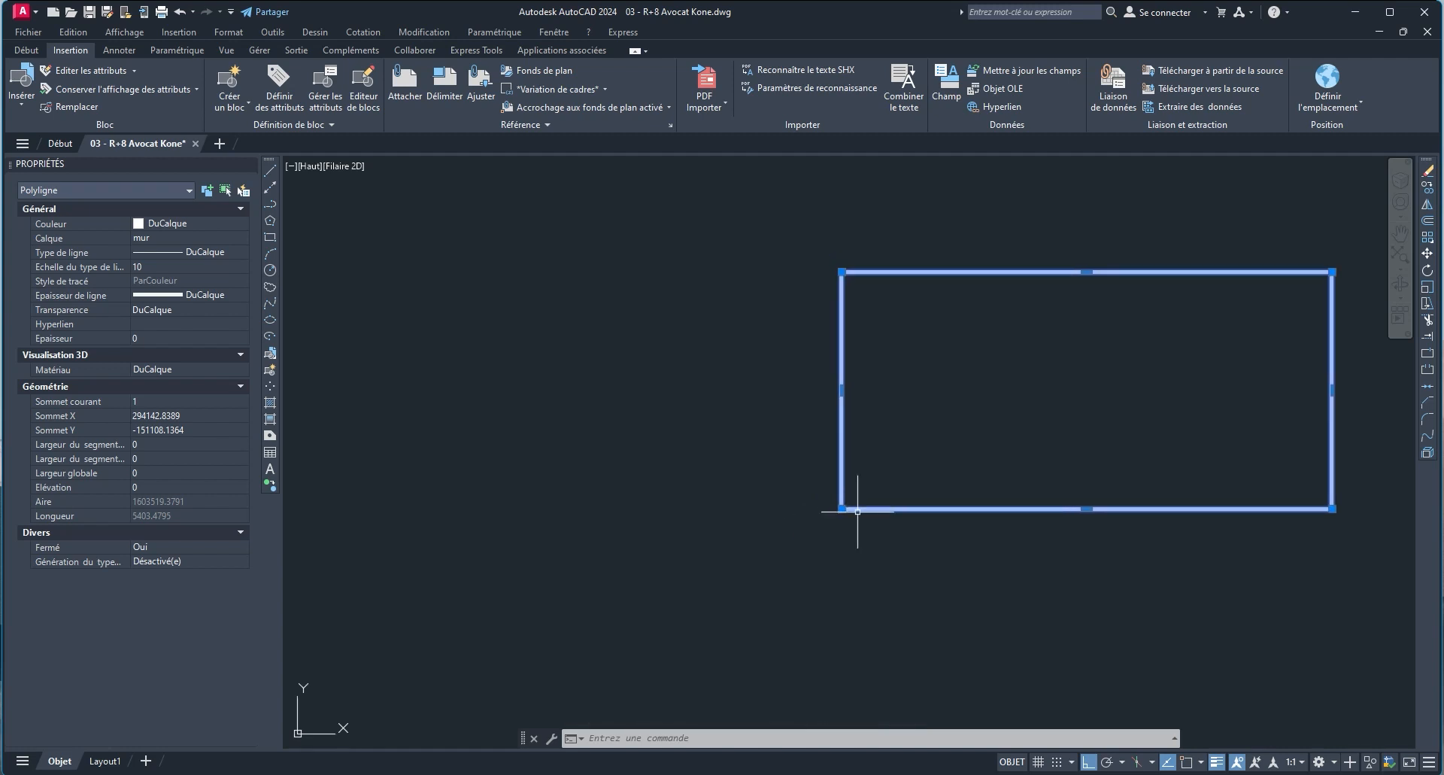
left_click(842, 508)
left_click(476, 406)
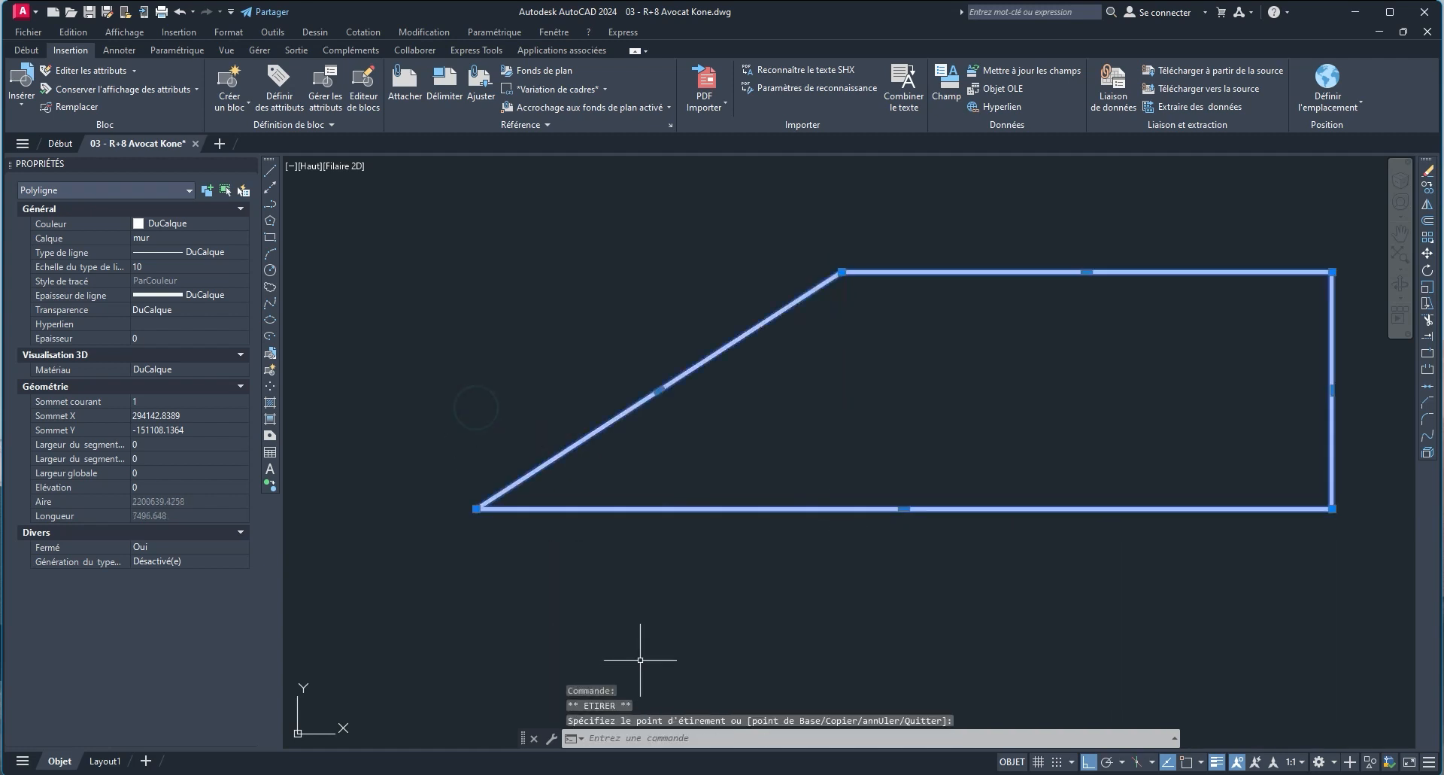
middle_click_drag(650, 621, 743, 594)
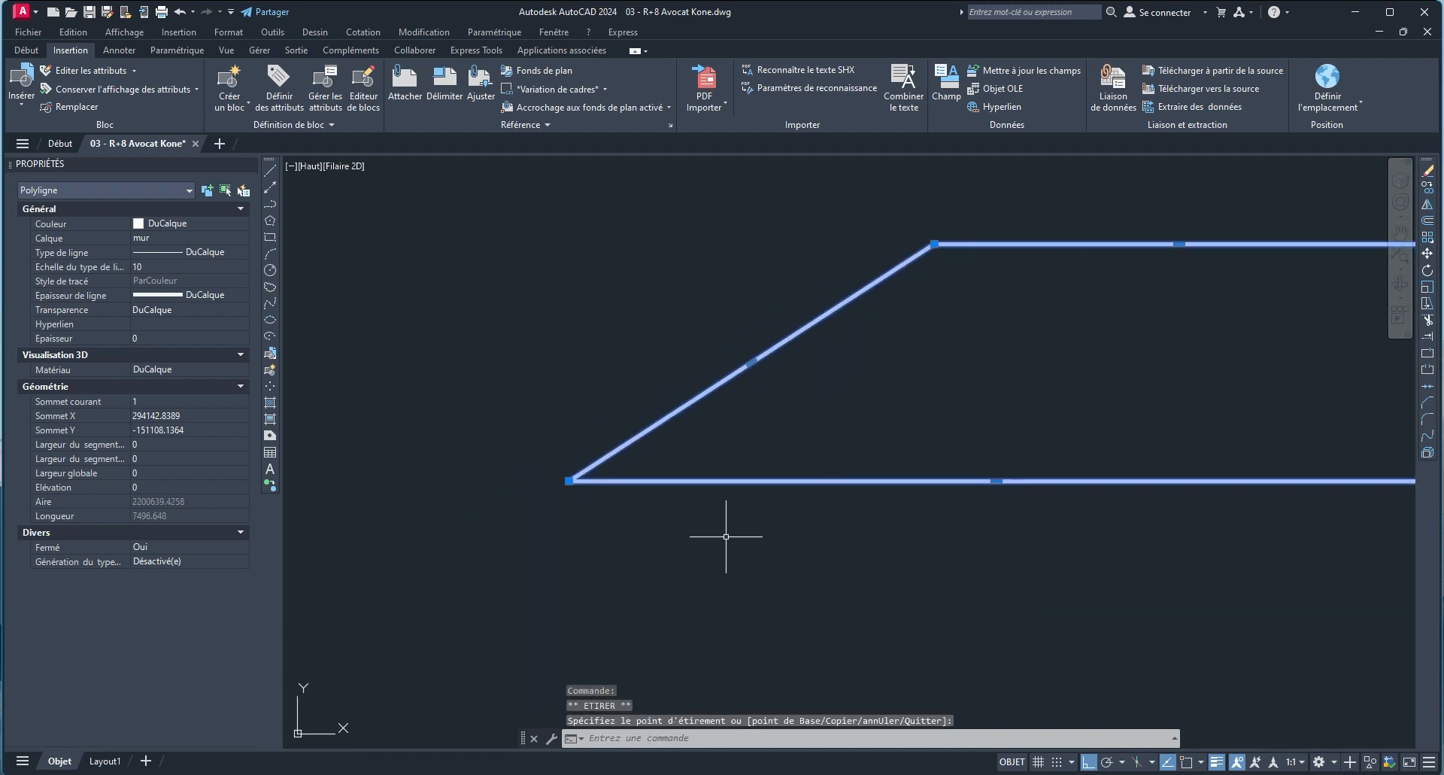
key("ctrl+z")
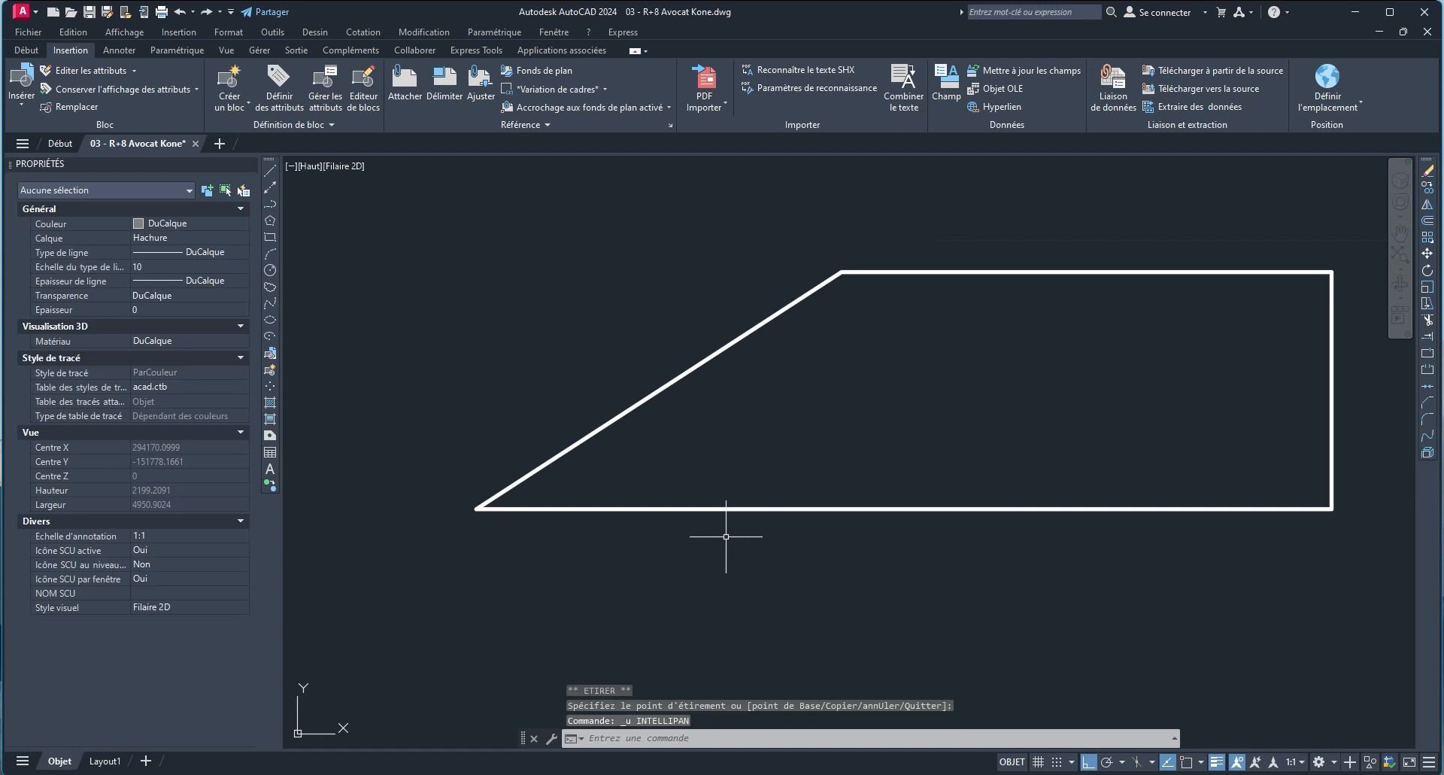
key("ctrl+z")
Move the whole rectangle about 5534 units to the right from its lower-left corner grip, with Ortho on.
left_click(944, 558)
left_click(919, 473)
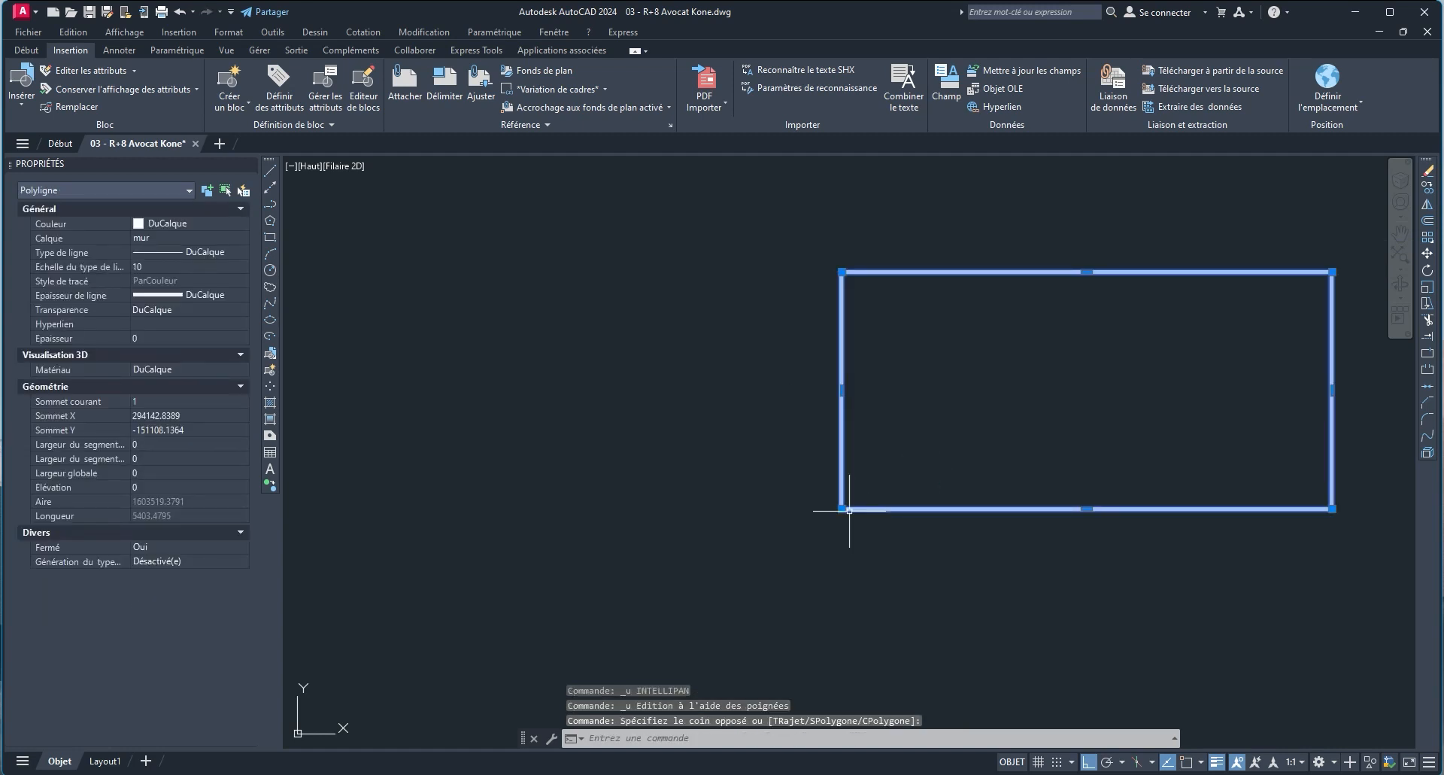
left_click(842, 509)
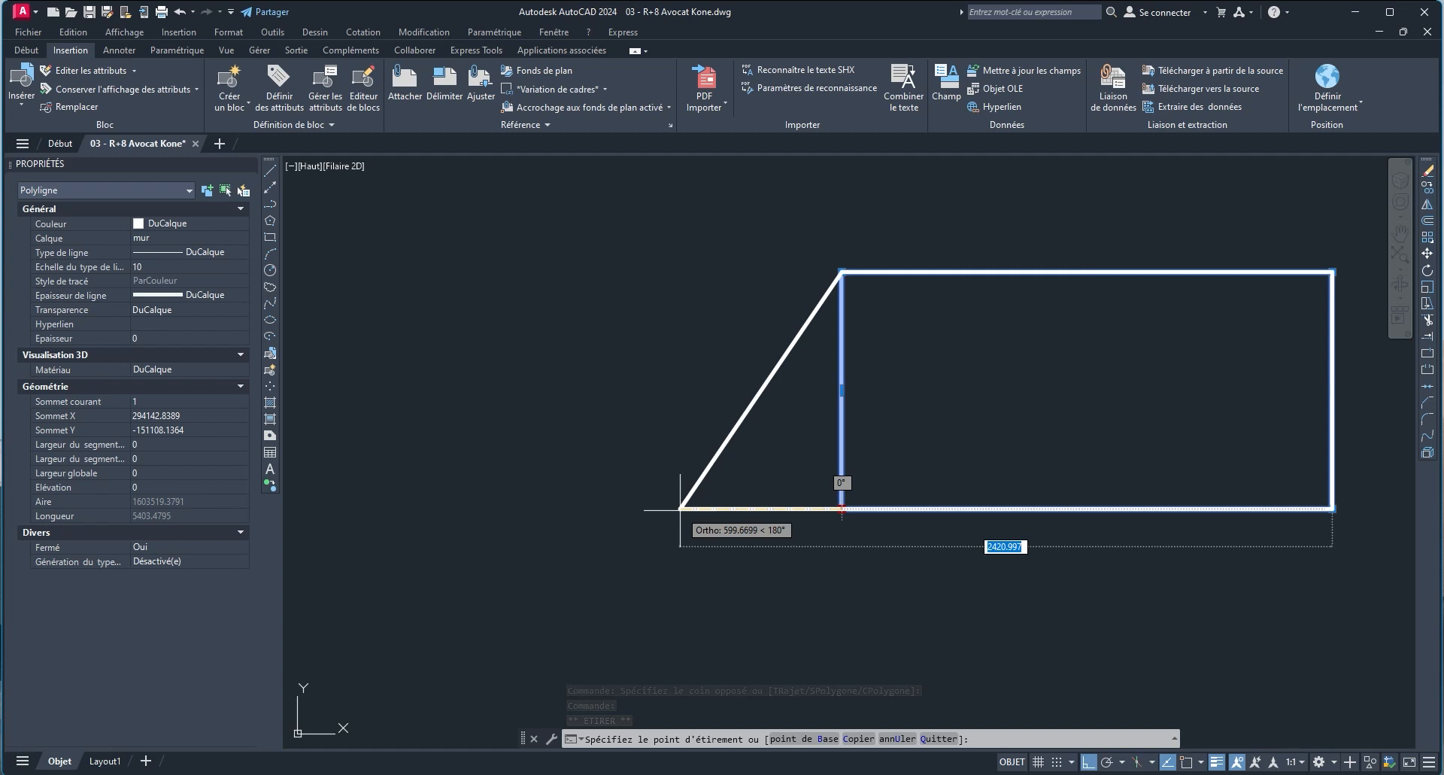
key("space")
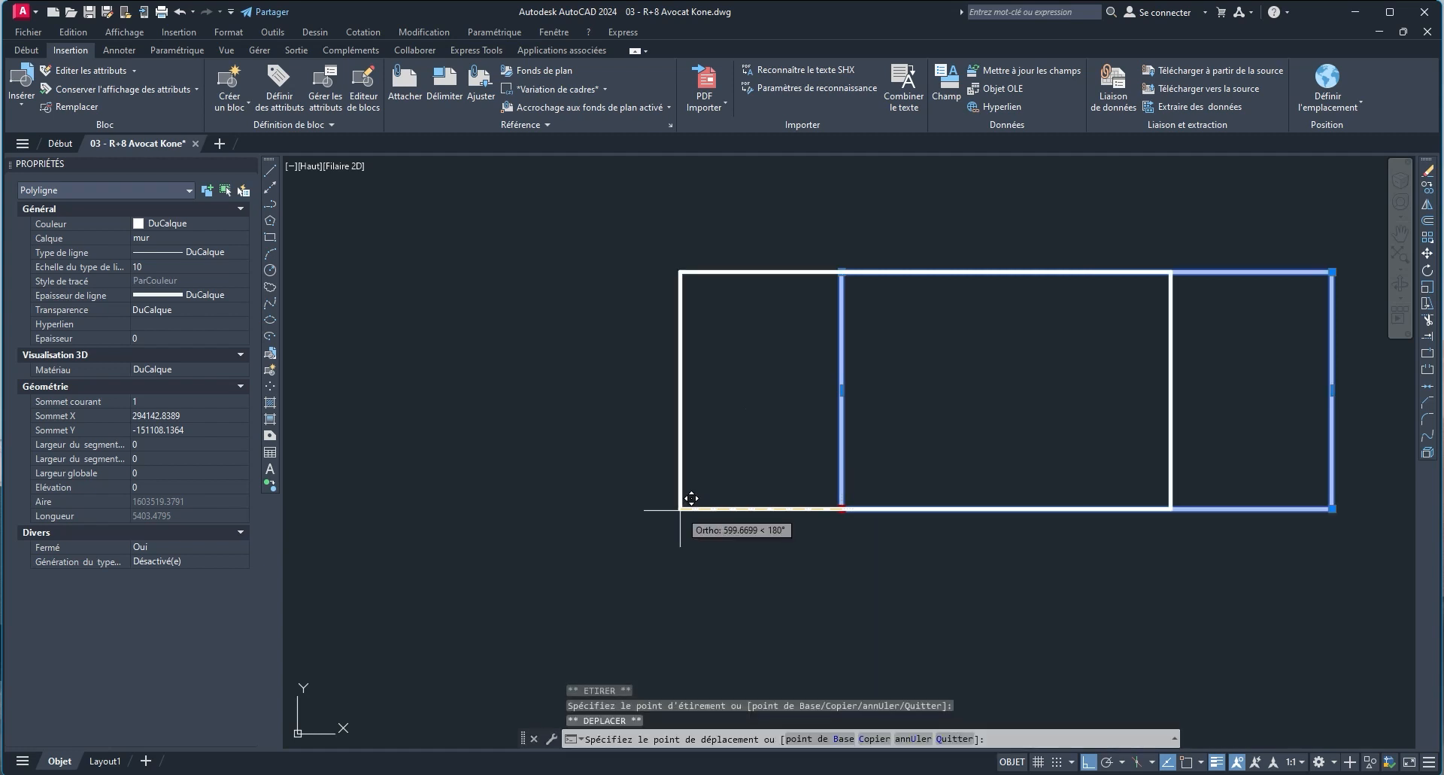
scroll(692, 491, "down", 5)
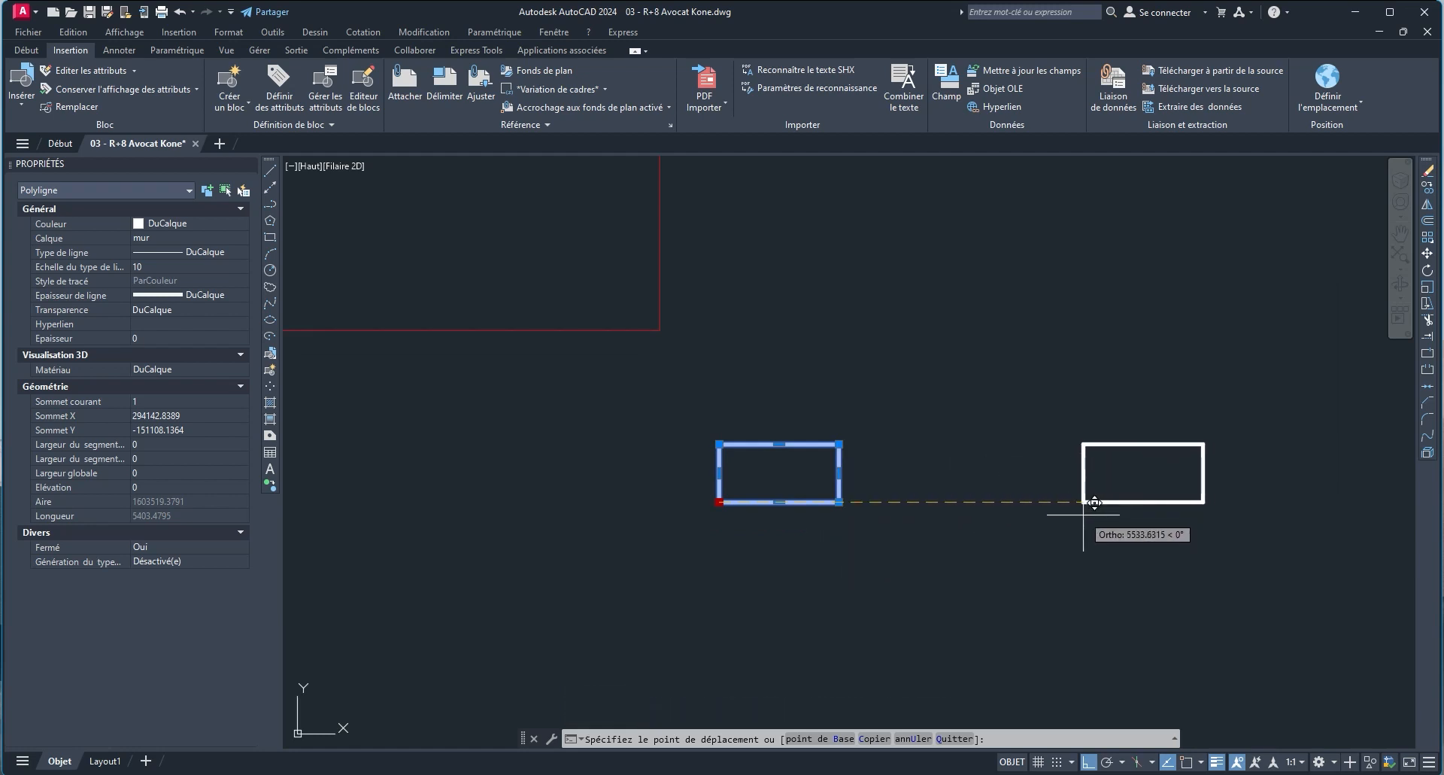
left_click(1135, 475)
Move the rectangle horizontally back to the left from its lower-left corner grip, placing its first vertex at about X 291700.
scroll(934, 499, "down", 4)
scroll(903, 496, "up", 4)
left_click(902, 496)
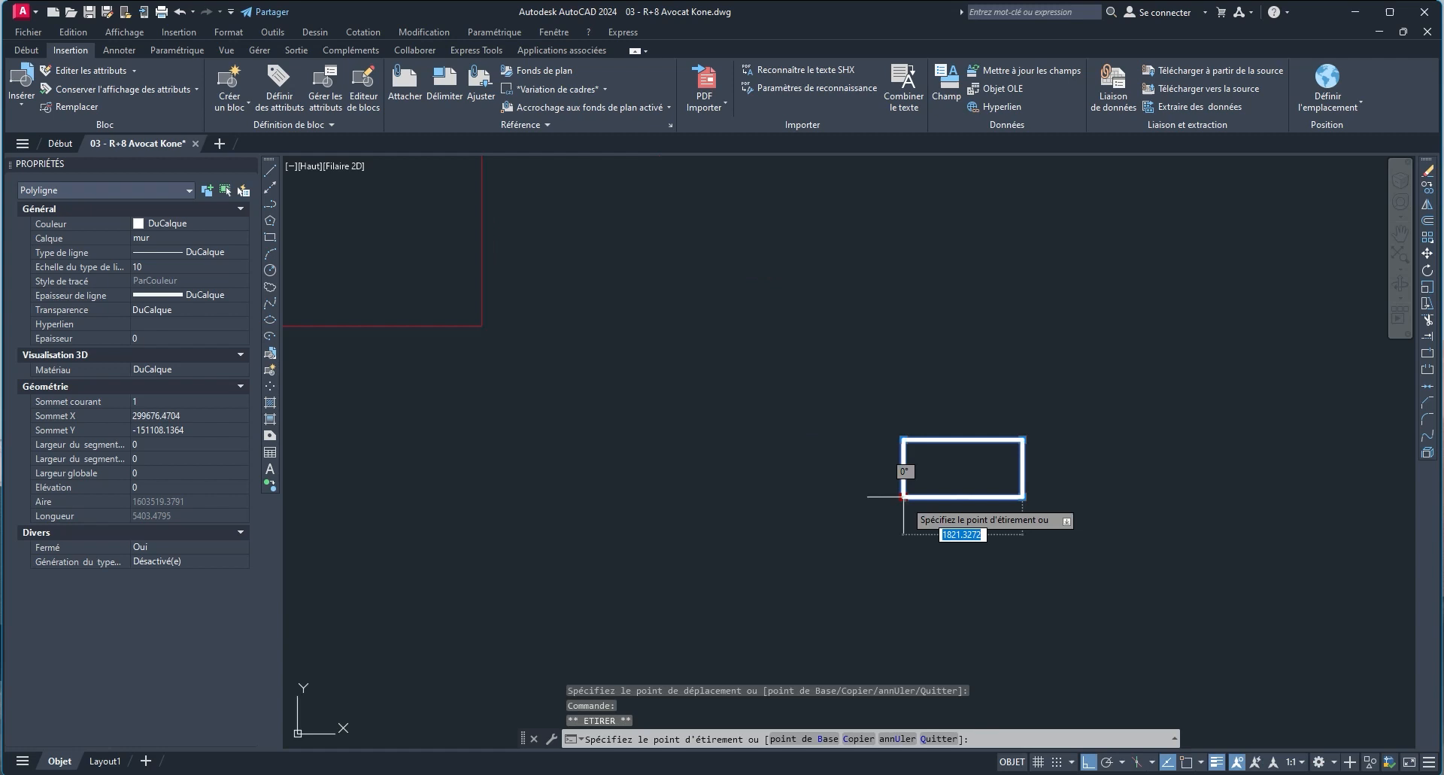
key("space")
left_click(392, 479)
mouse_move(746, 549)
middle_mouse_down()
mouse_move(985, 519)
mouse_move(1030, 496)
middle_mouse_up()
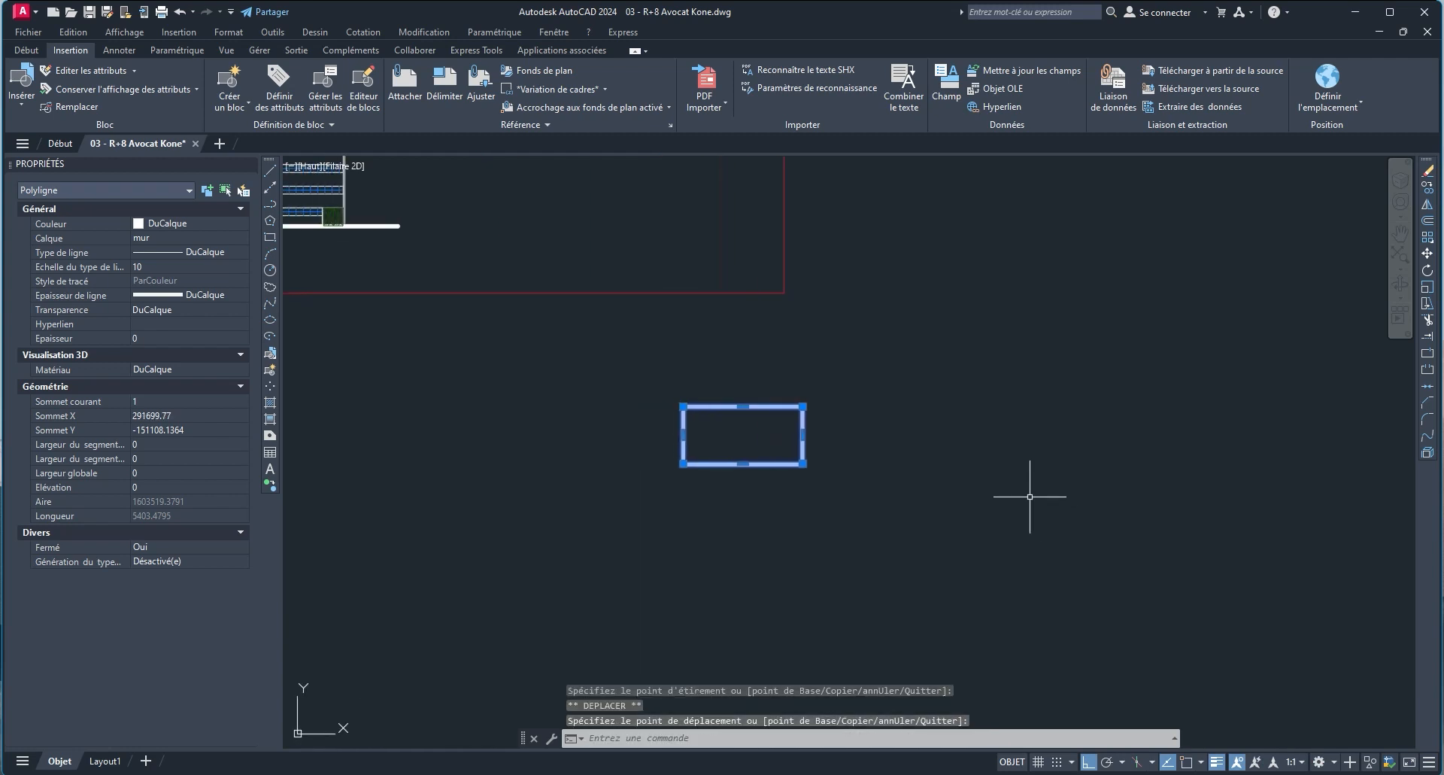
left_click(1426, 253)
left_click(683, 465)
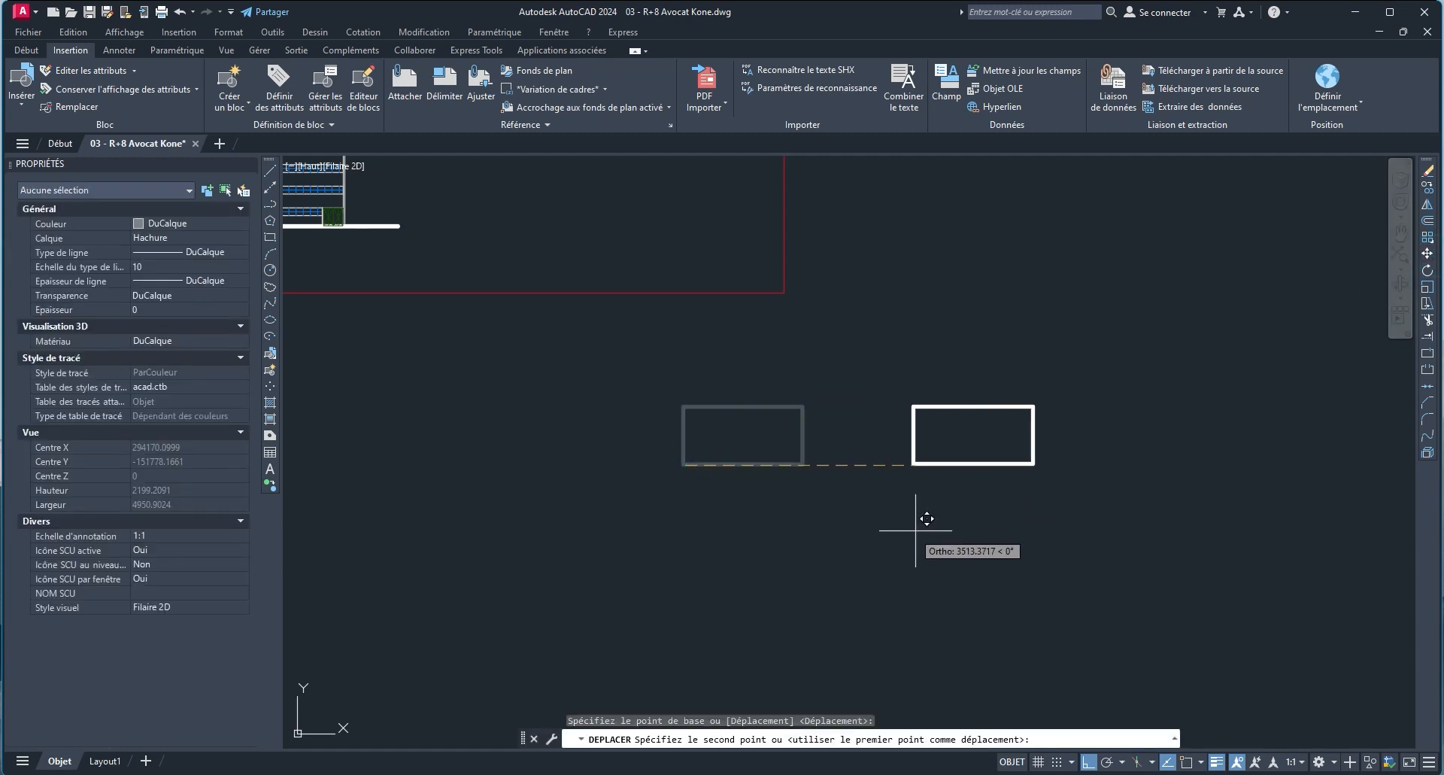
key("Escape")
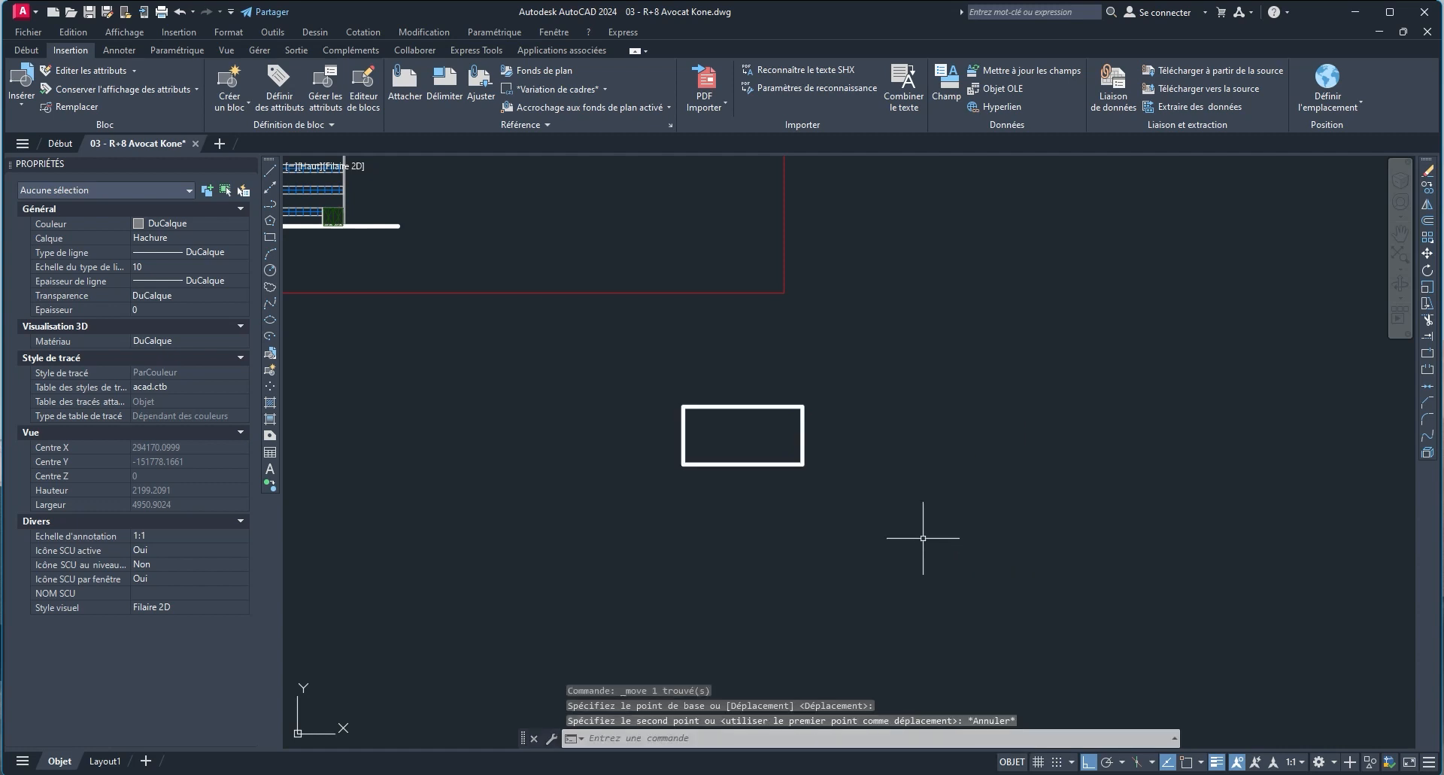
Try moving the rectangle horizontally to the right from its lower-left corner grip.
left_click(896, 538)
left_click(755, 417)
scroll(831, 527, "up", 3)
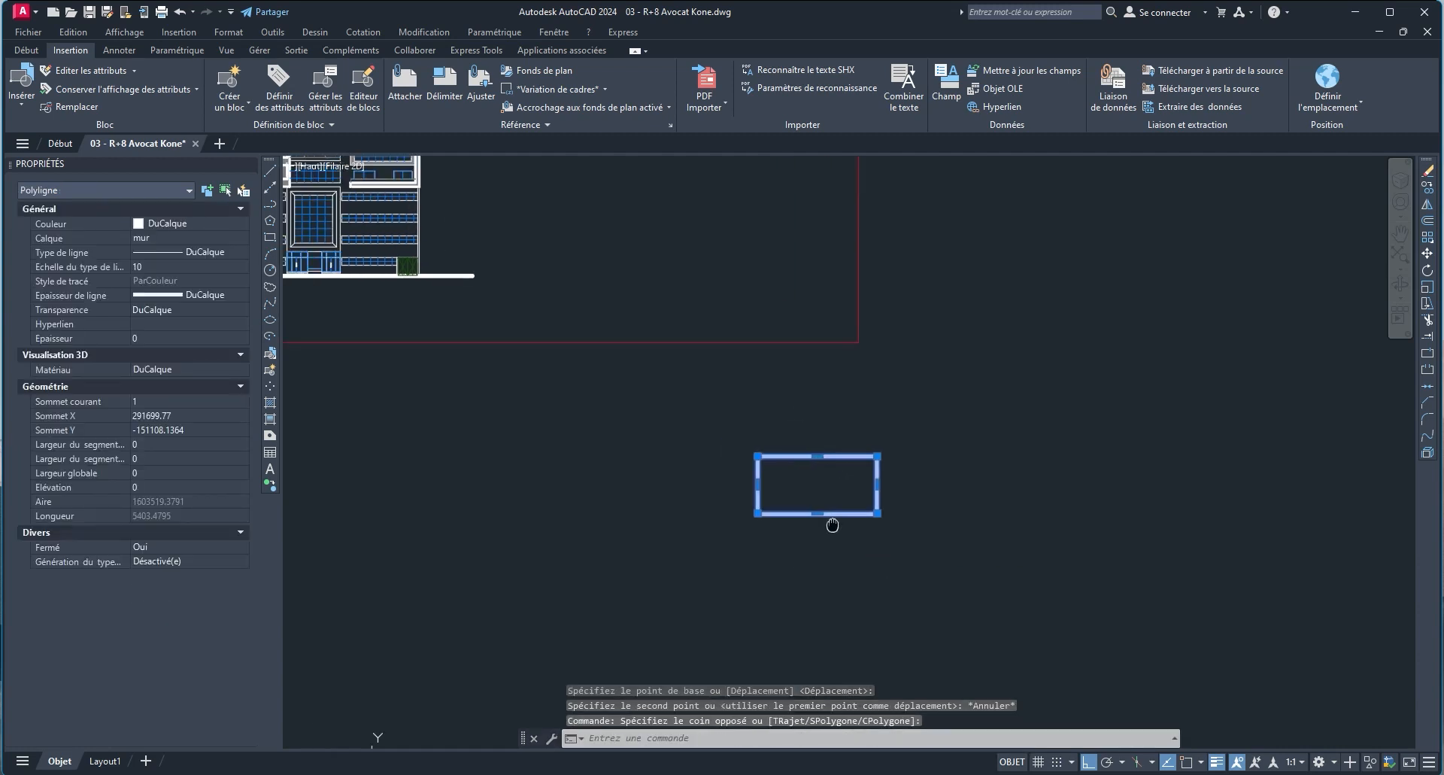
left_click(787, 521)
left_click(797, 565)
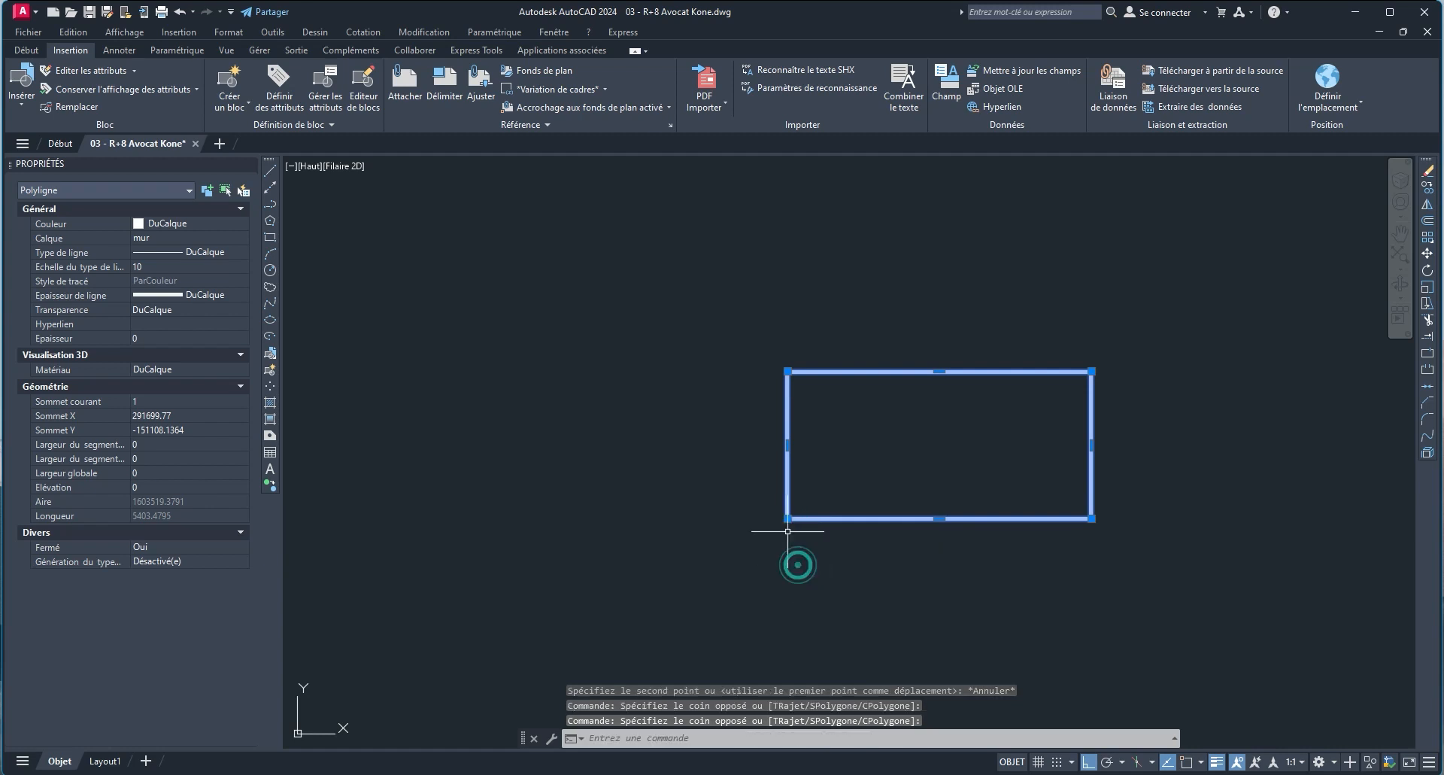
left_click(788, 518)
left_click(787, 518)
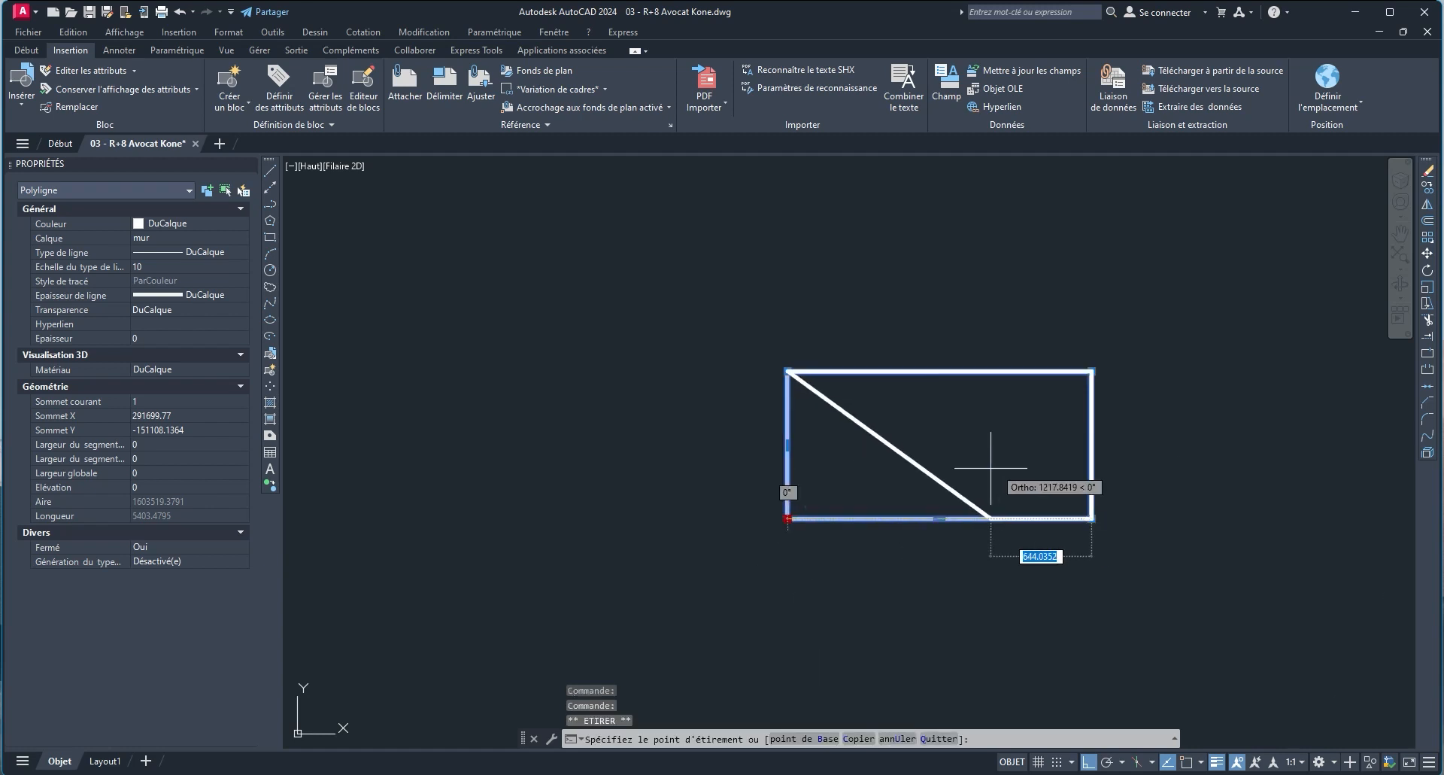
middle_click_drag(978, 481, 868, 467)
key("space")
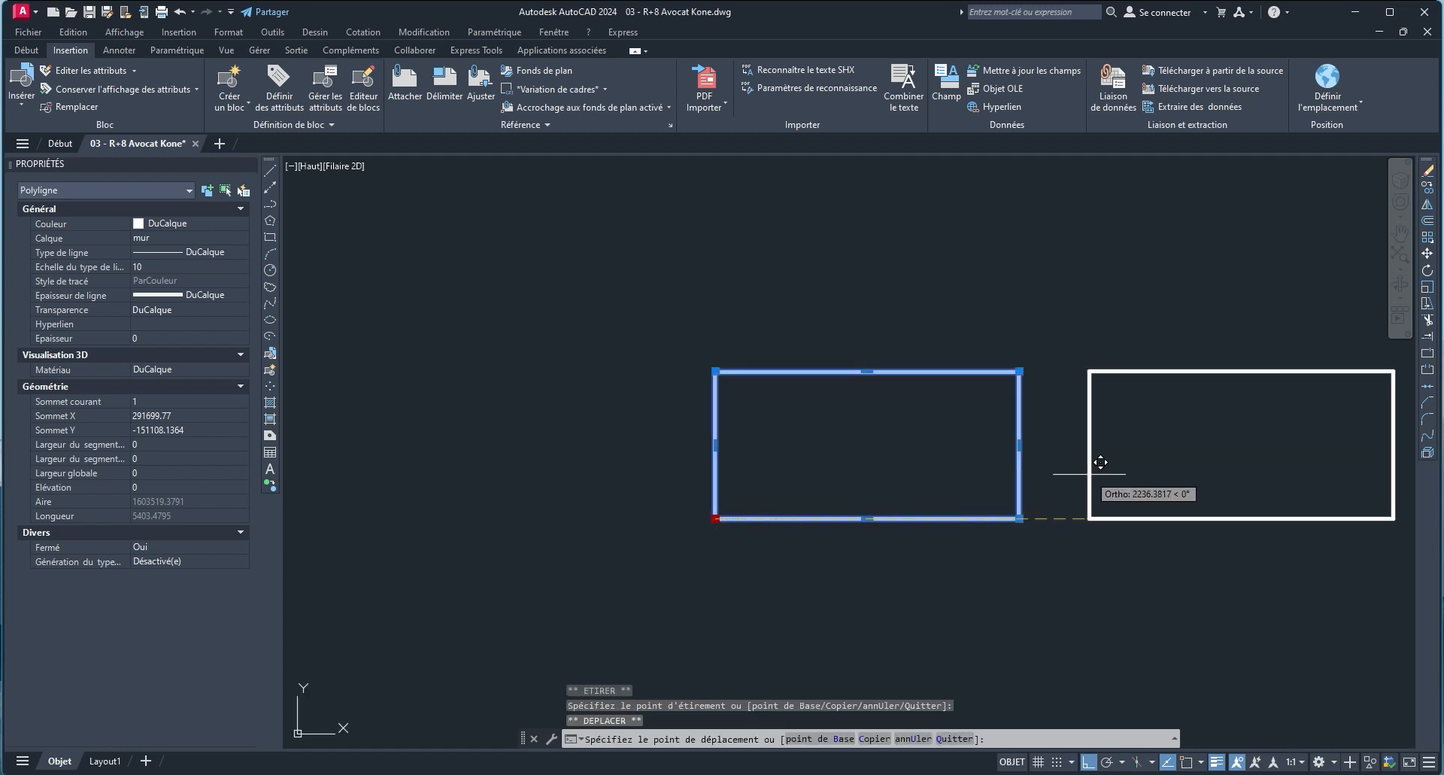
middle_click_drag(1102, 451, 863, 414)
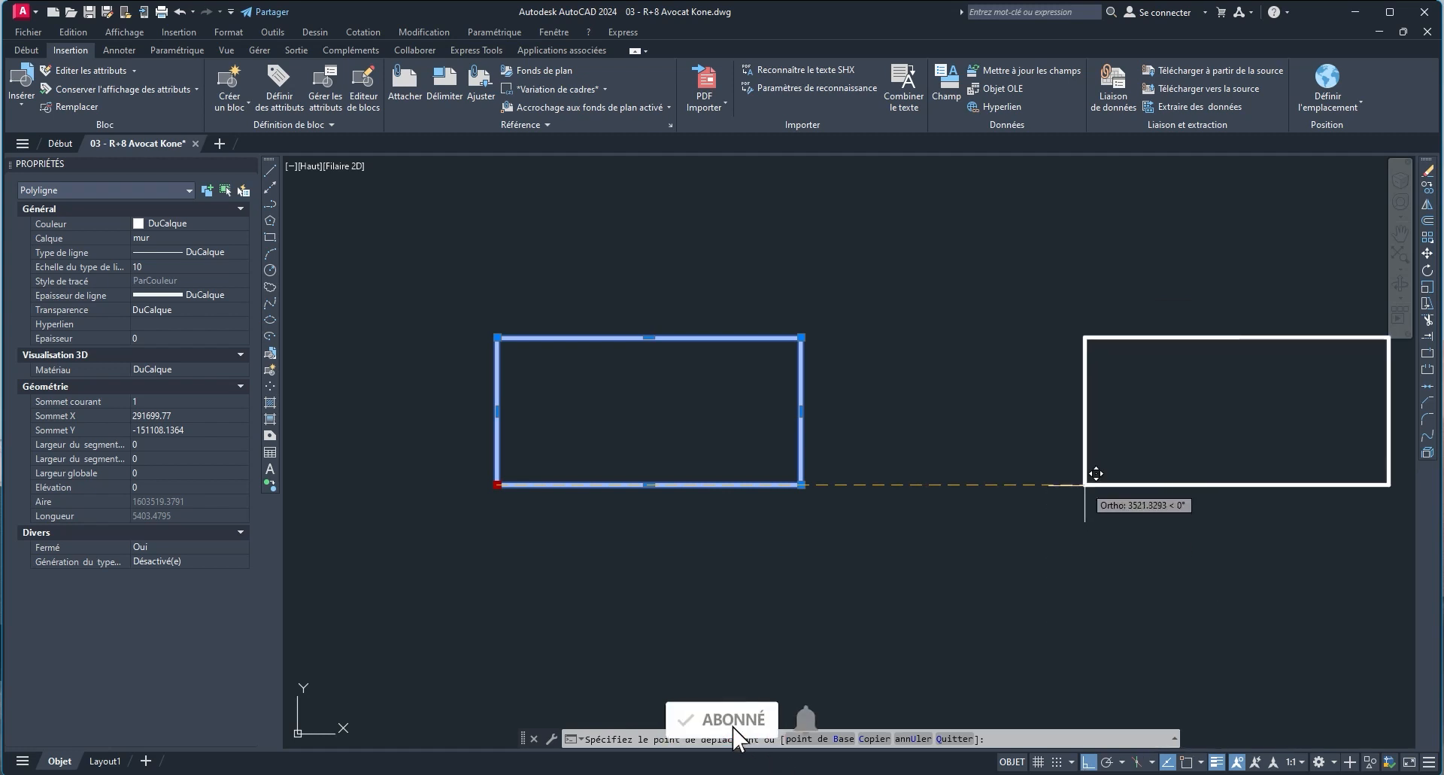
Turn off Ortho mode and cancel the pending move of the rectangle.
key("F8")
scroll(998, 444, "down", 6)
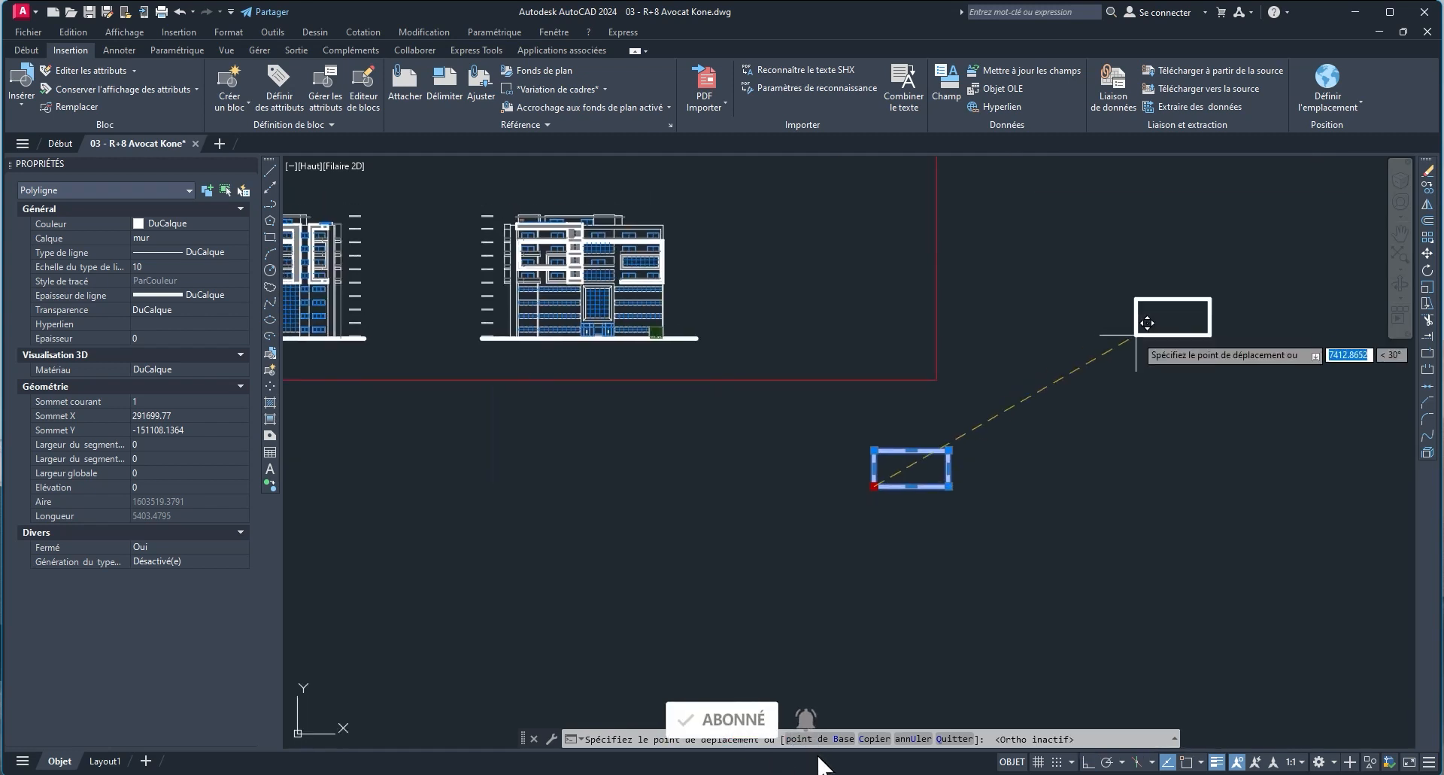
middle_click_drag(1073, 466, 1033, 440)
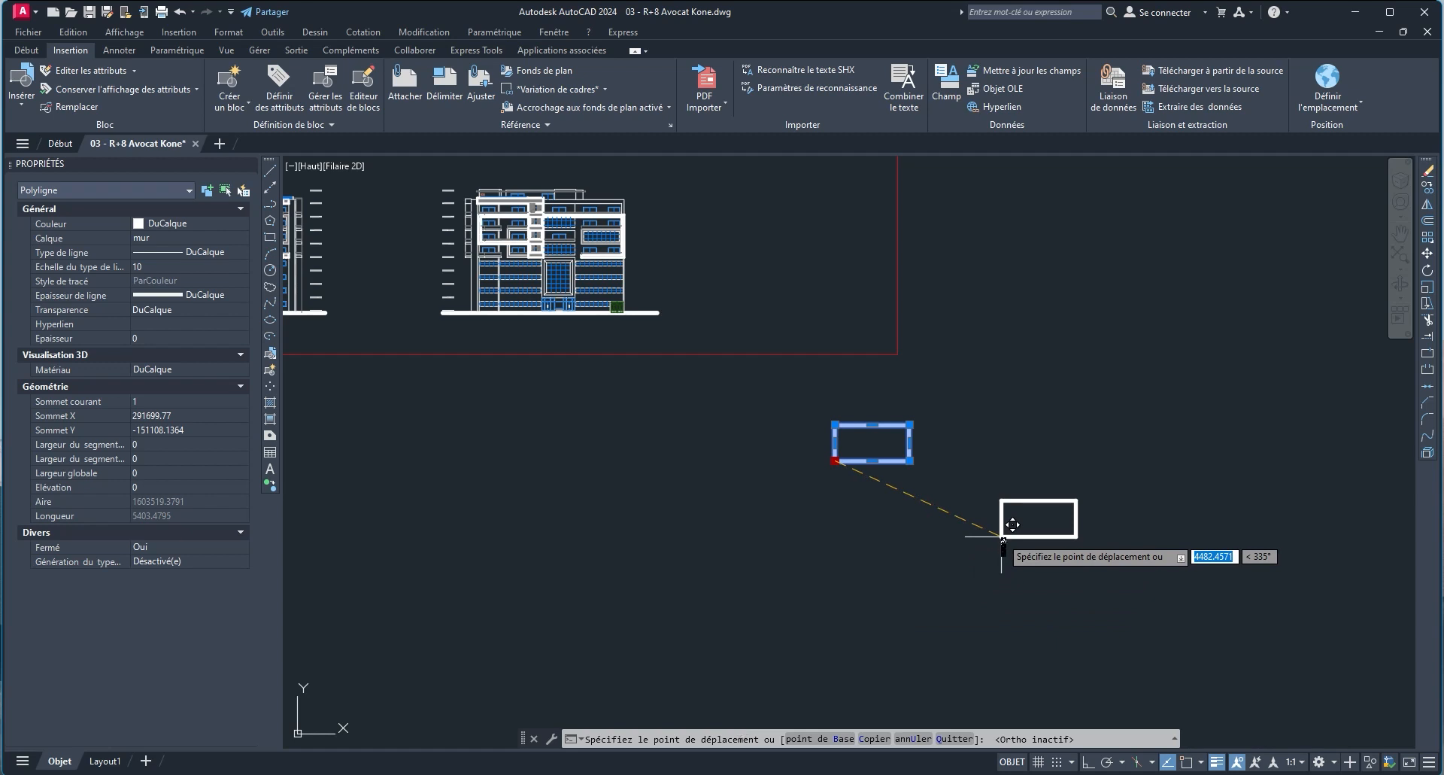
key("Escape")
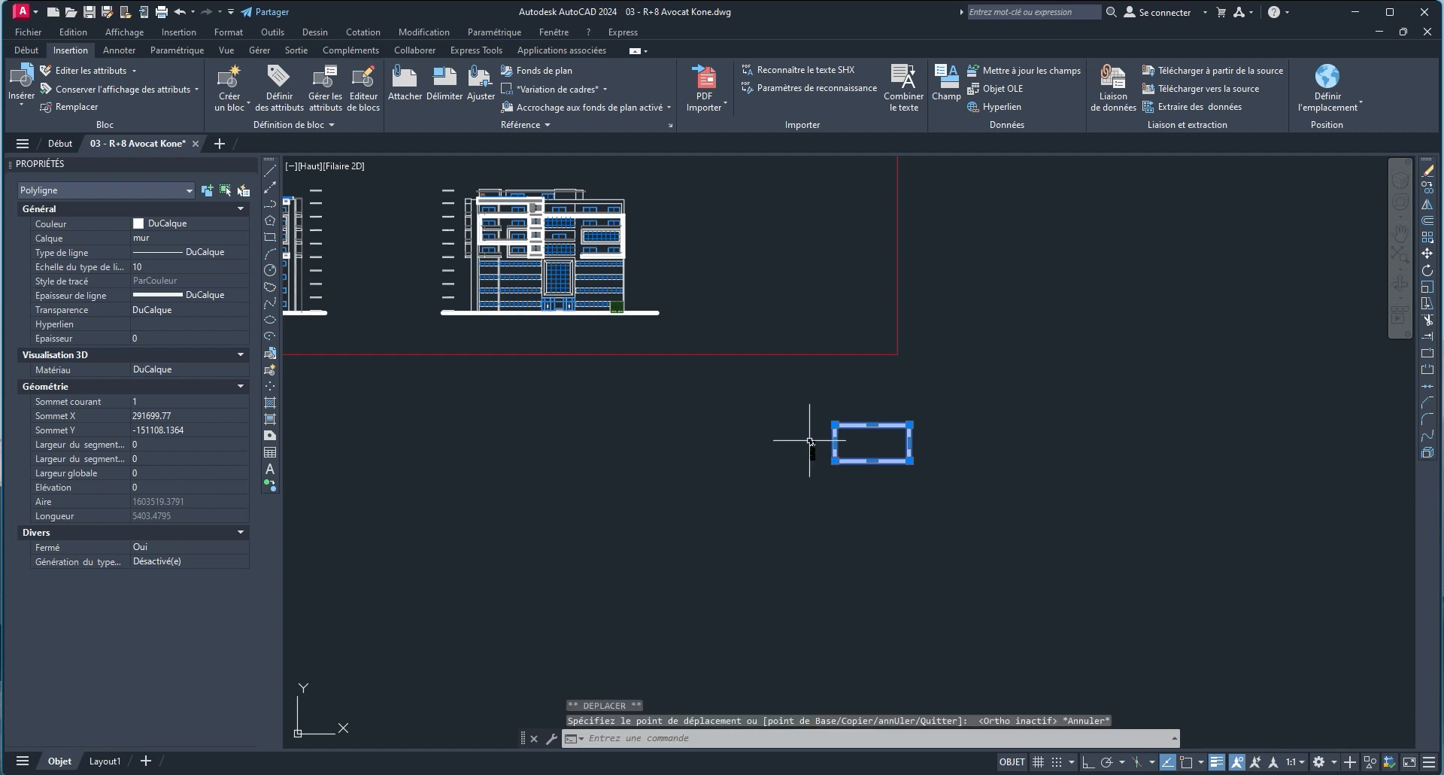
Make three copies of the rectangle from its lower-left corner grip, the first about 6121 units away at 351°, the others upper right and lower left.
left_click(835, 461)
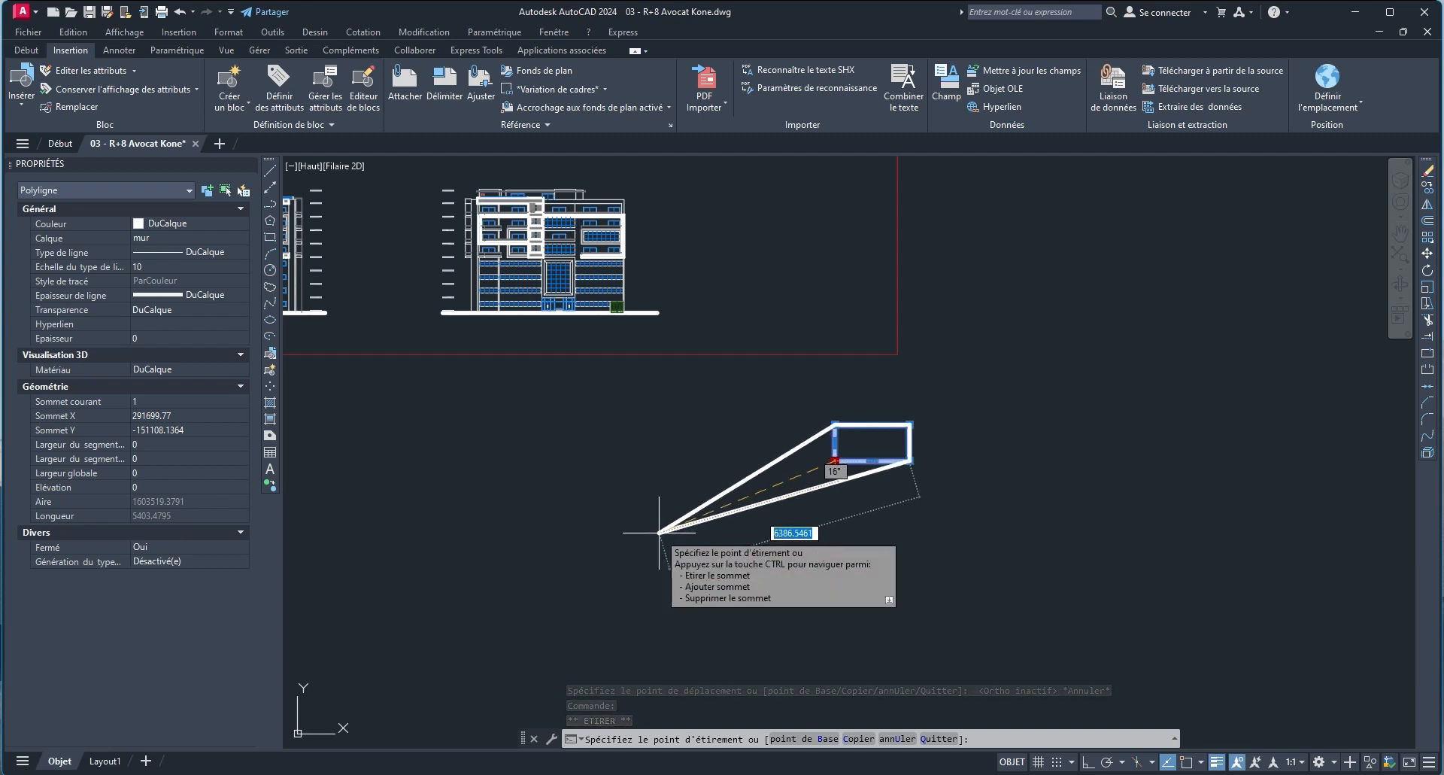
key("space")
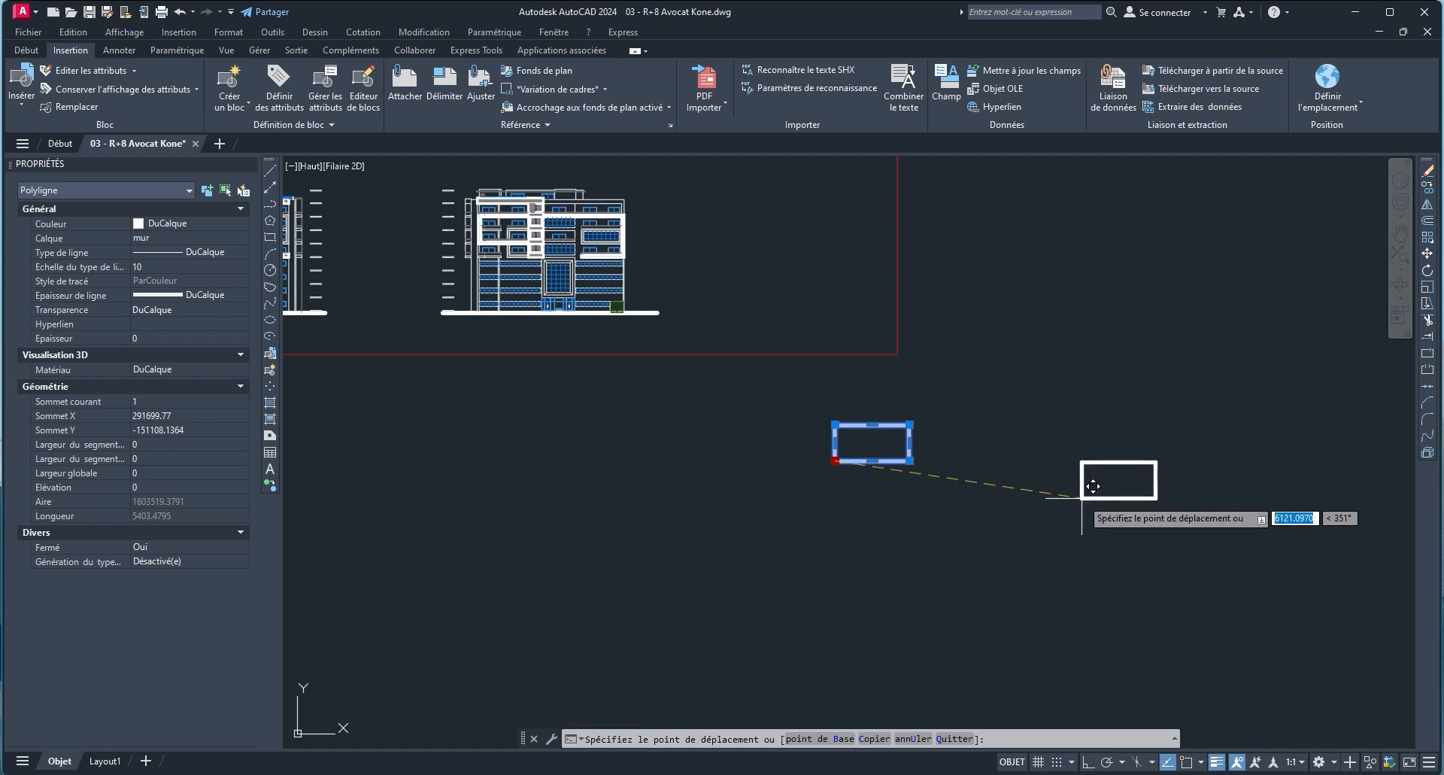
left_click(1092, 486, "ctrl")
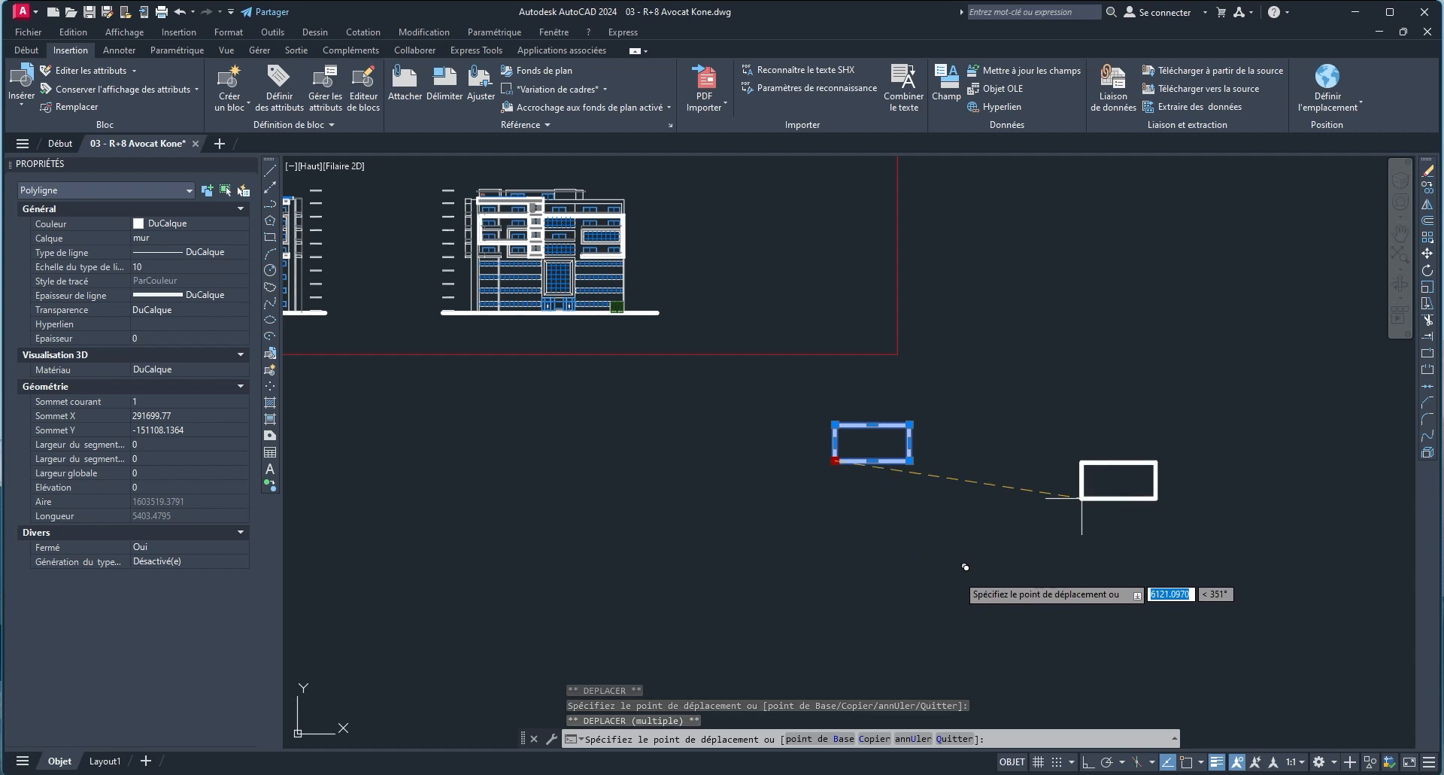
left_click(1117, 253)
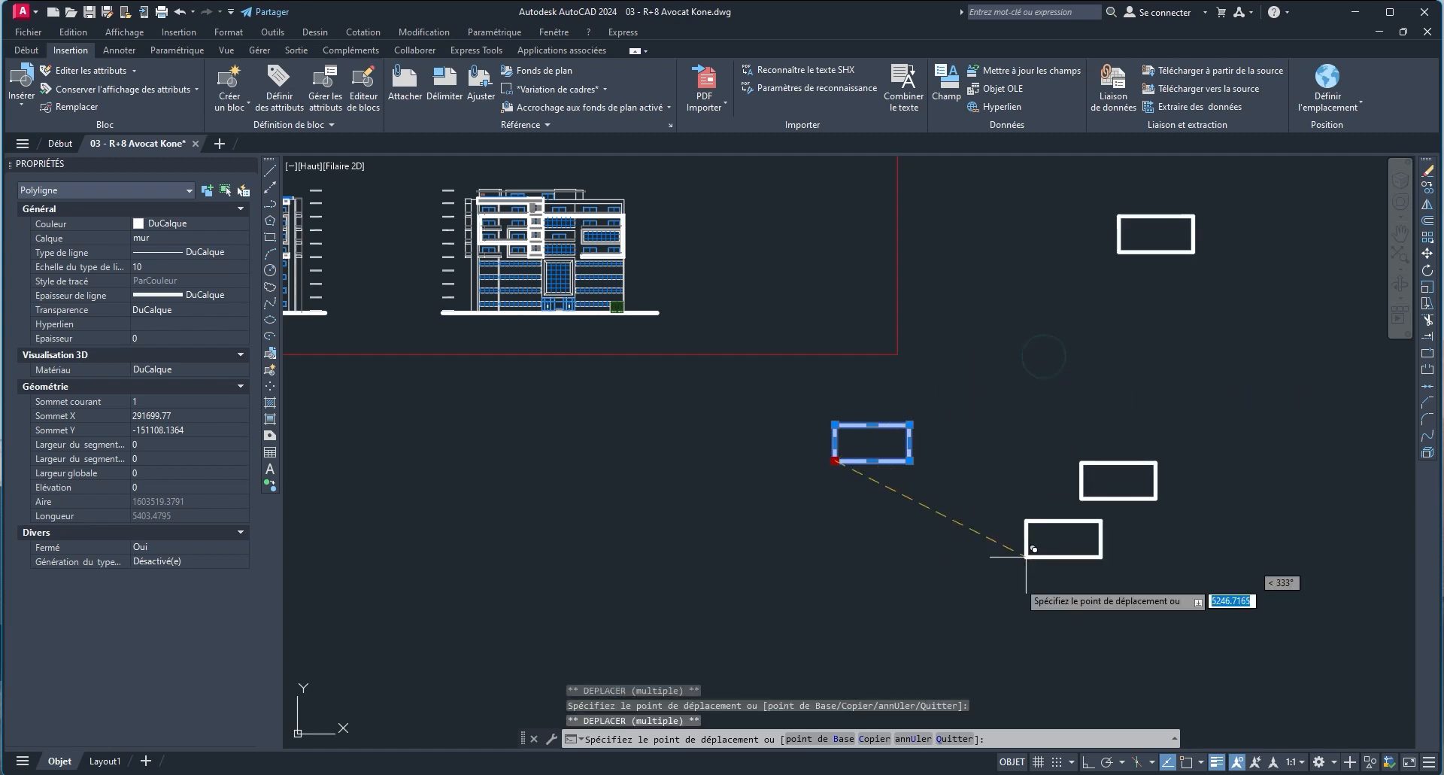
left_click(704, 606, "ctrl")
key("Escape")
Delete the original rectangle and its two copies on the right, keeping only the lower-left copy.
middle_click_drag(1008, 597, 1016, 494)
scroll(1005, 539, "down", 2)
left_click(1135, 582)
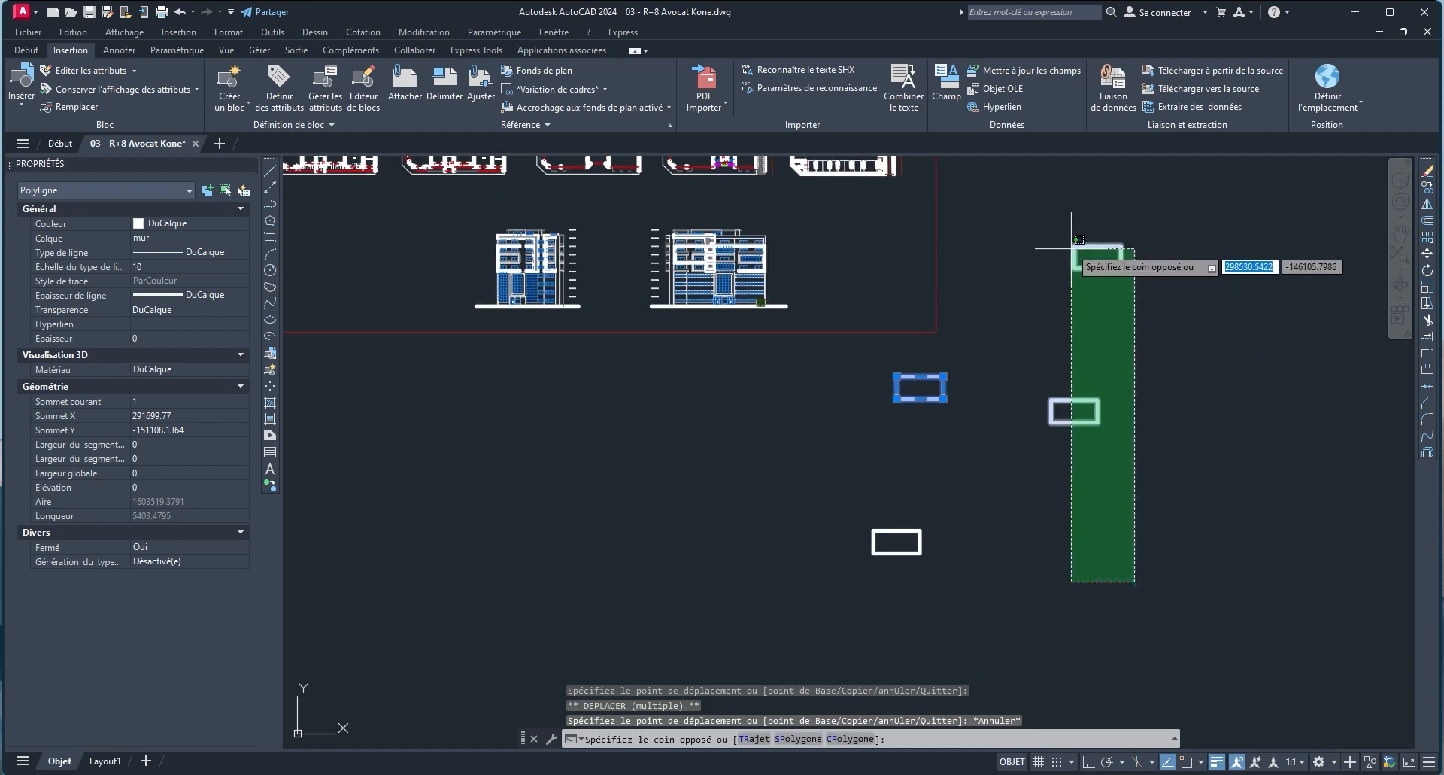
left_click(1068, 240)
key("Delete")
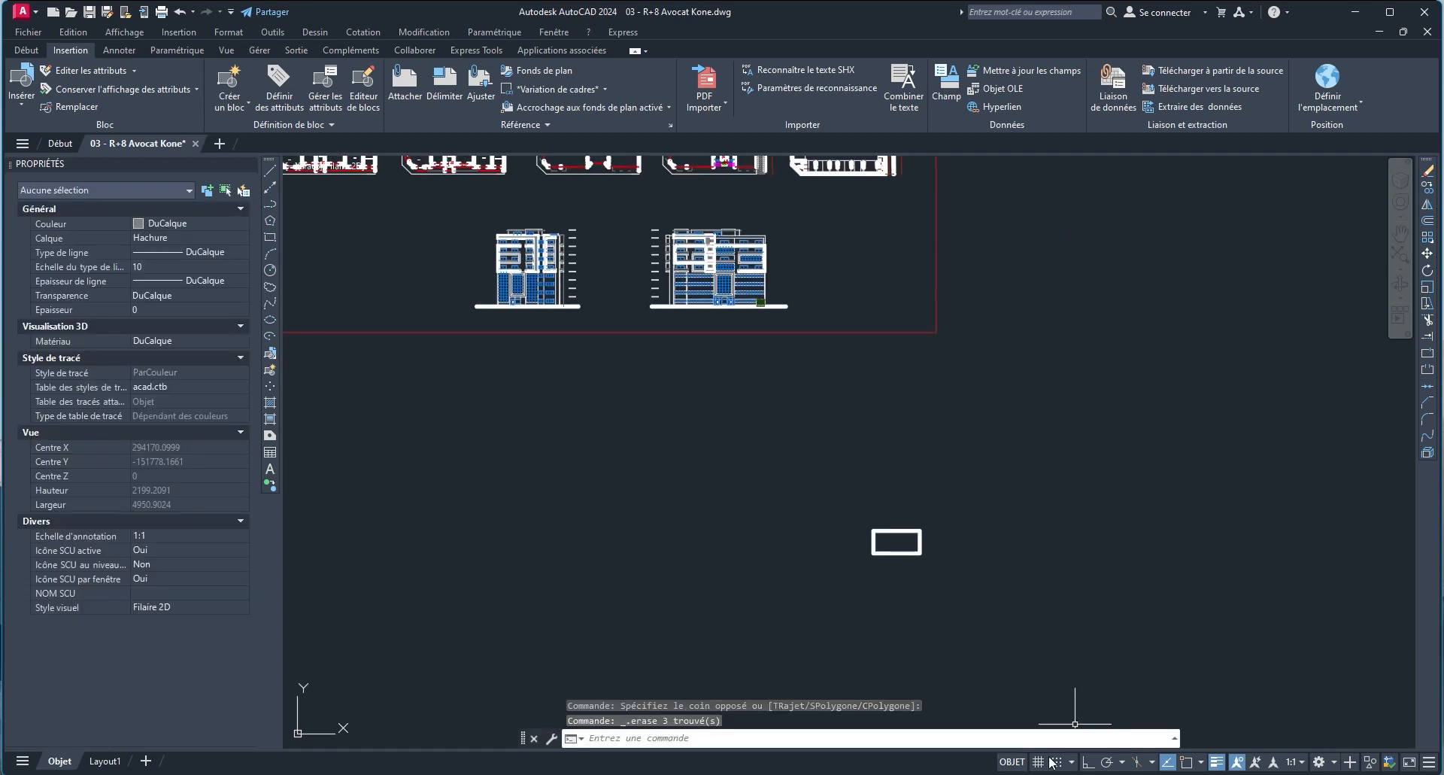
Select the remaining rectangle below the red frame.
middle_click_drag(973, 531, 1003, 554)
scroll(1002, 555, "up", 2)
left_click(1032, 601)
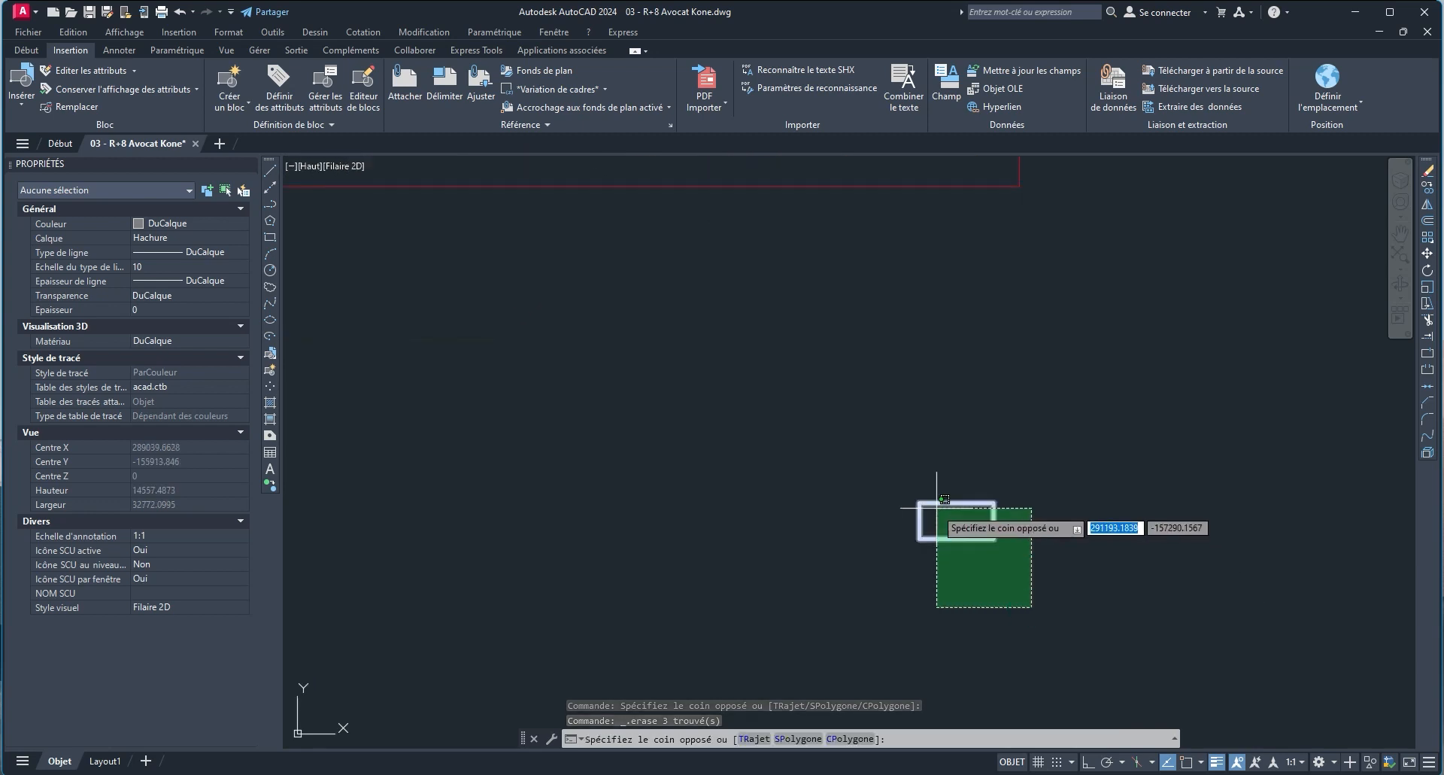
left_click(928, 486)
scroll(927, 564, "up", 5)
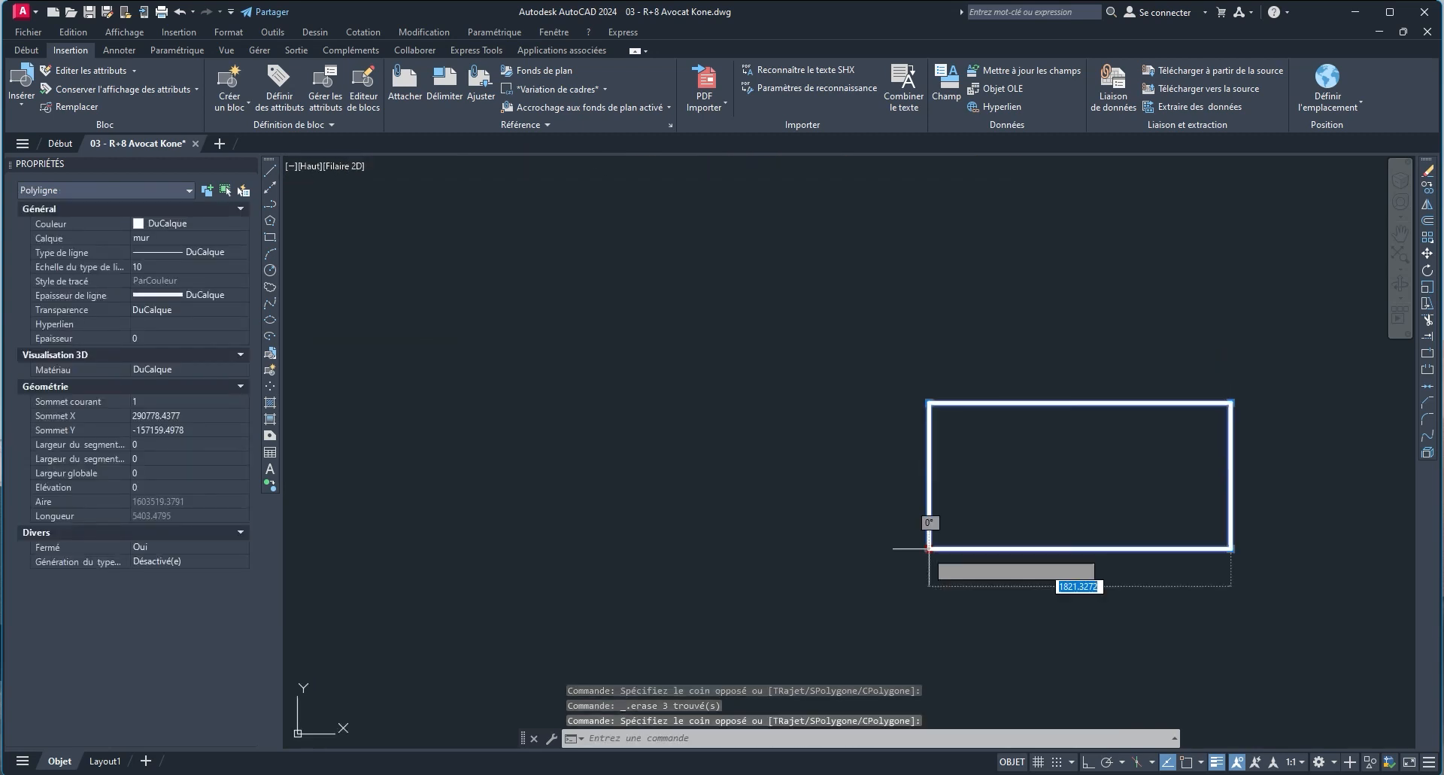
Try to rotate the selected rectangle about its lower-left corner grip.
left_click(929, 549)
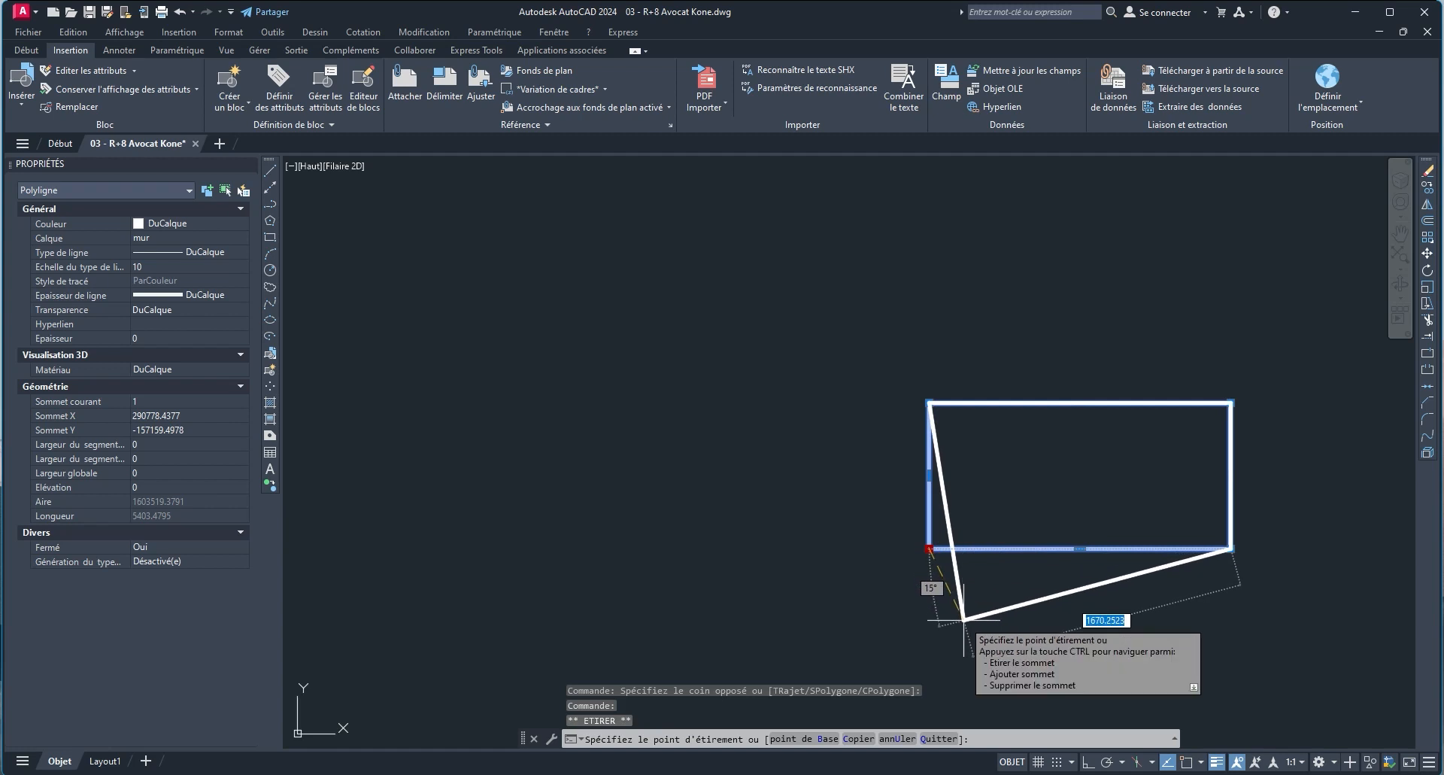
key("space")
key("space")
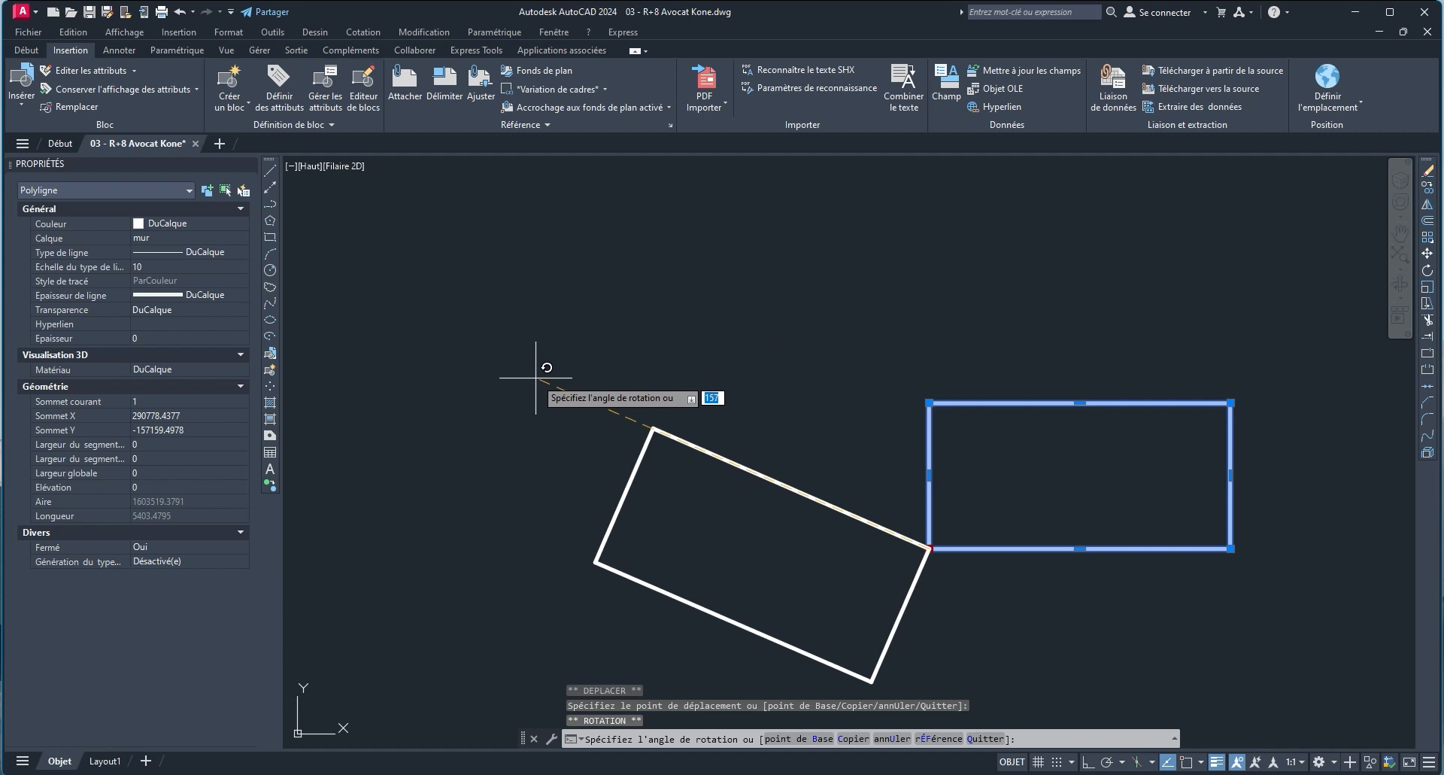
middle_click_drag(548, 376, 671, 263)
scroll(800, 427, "down", 4)
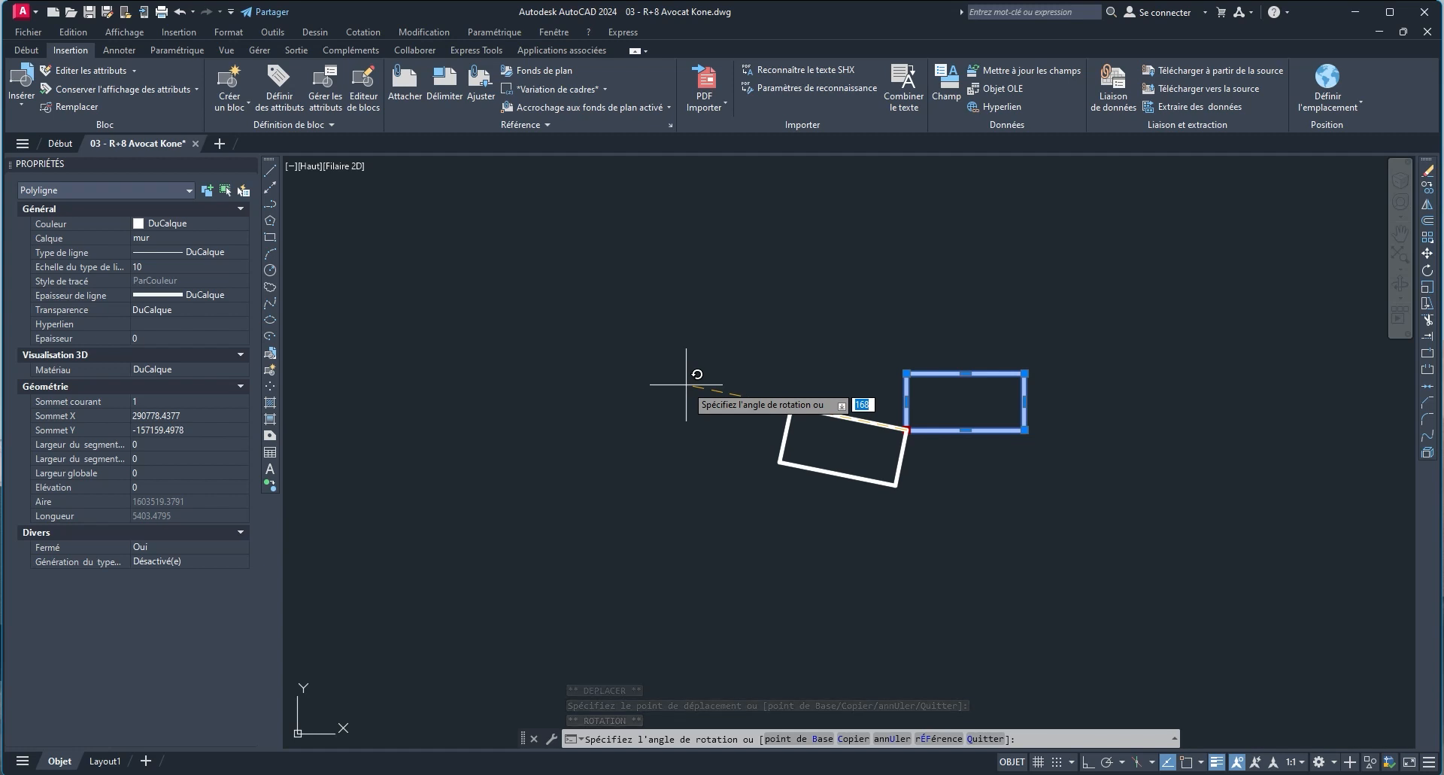
key("Escape")
Examine the rooms and walls of the apartment floor plan and display the standard modification commands.
scroll(1108, 467, "down", 6)
scroll(1211, 590, "up", 5)
scroll(899, 515, "up", 2)
middle_click_drag(900, 515, 1050, 555)
scroll(872, 503, "up", 6)
middle_click_drag(1168, 583, 661, 481)
mouse_move(1151, 569)
middle_mouse_down()
mouse_move(1015, 506)
mouse_move(999, 457)
middle_mouse_up()
scroll(933, 391, "up", 6)
scroll(904, 336, "down", 2)
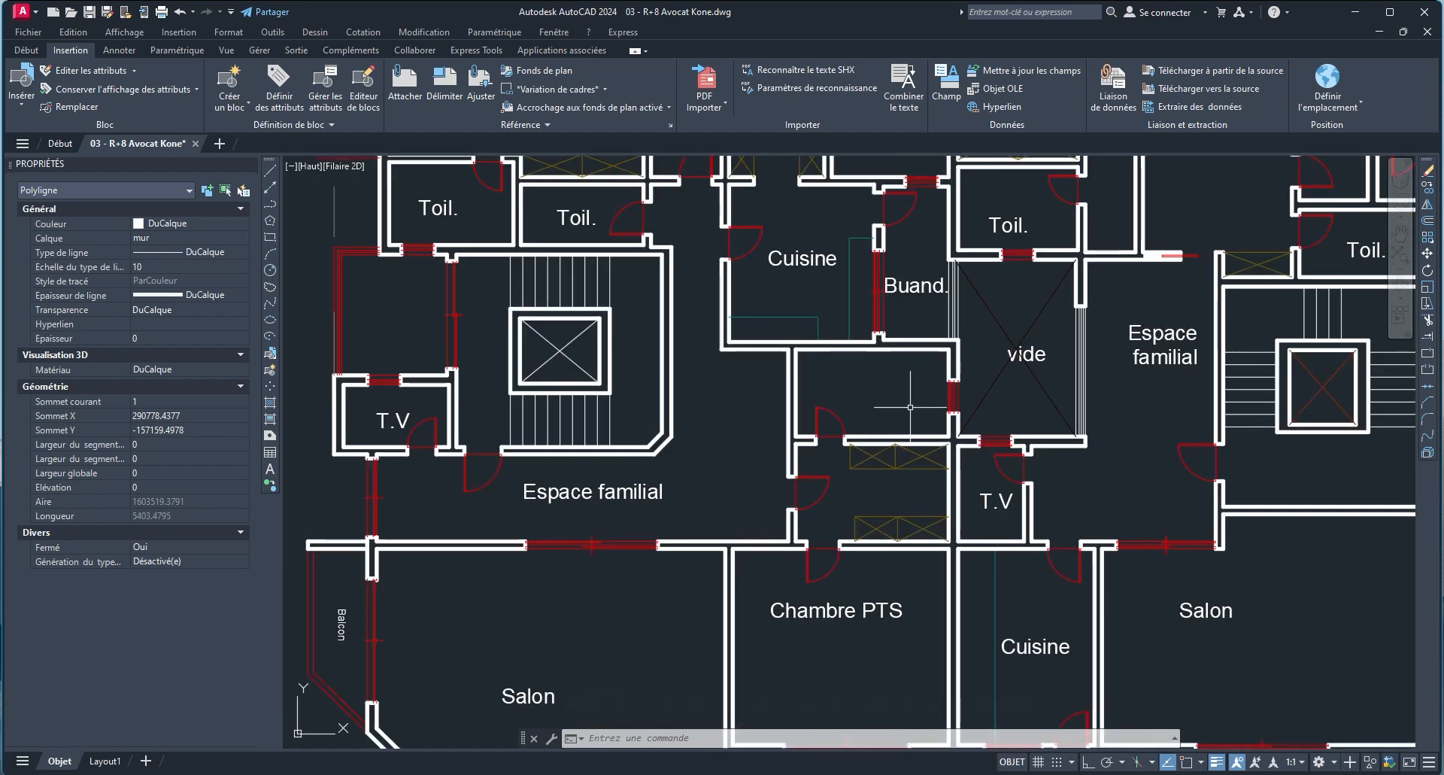
middle_click_drag(926, 399, 933, 576)
middle_click_drag(788, 331, 831, 452)
middle_click_drag(576, 373, 680, 441)
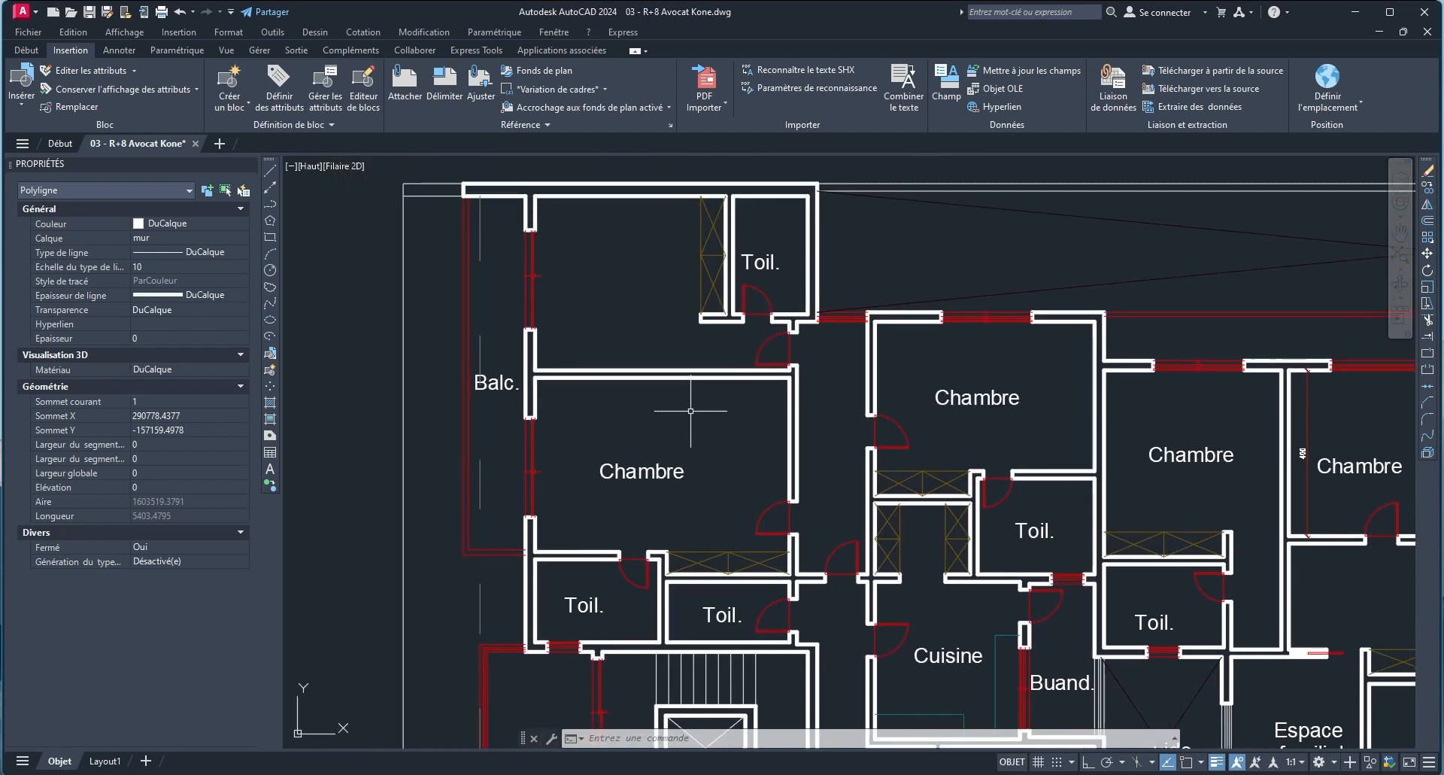
left_click(25, 50)
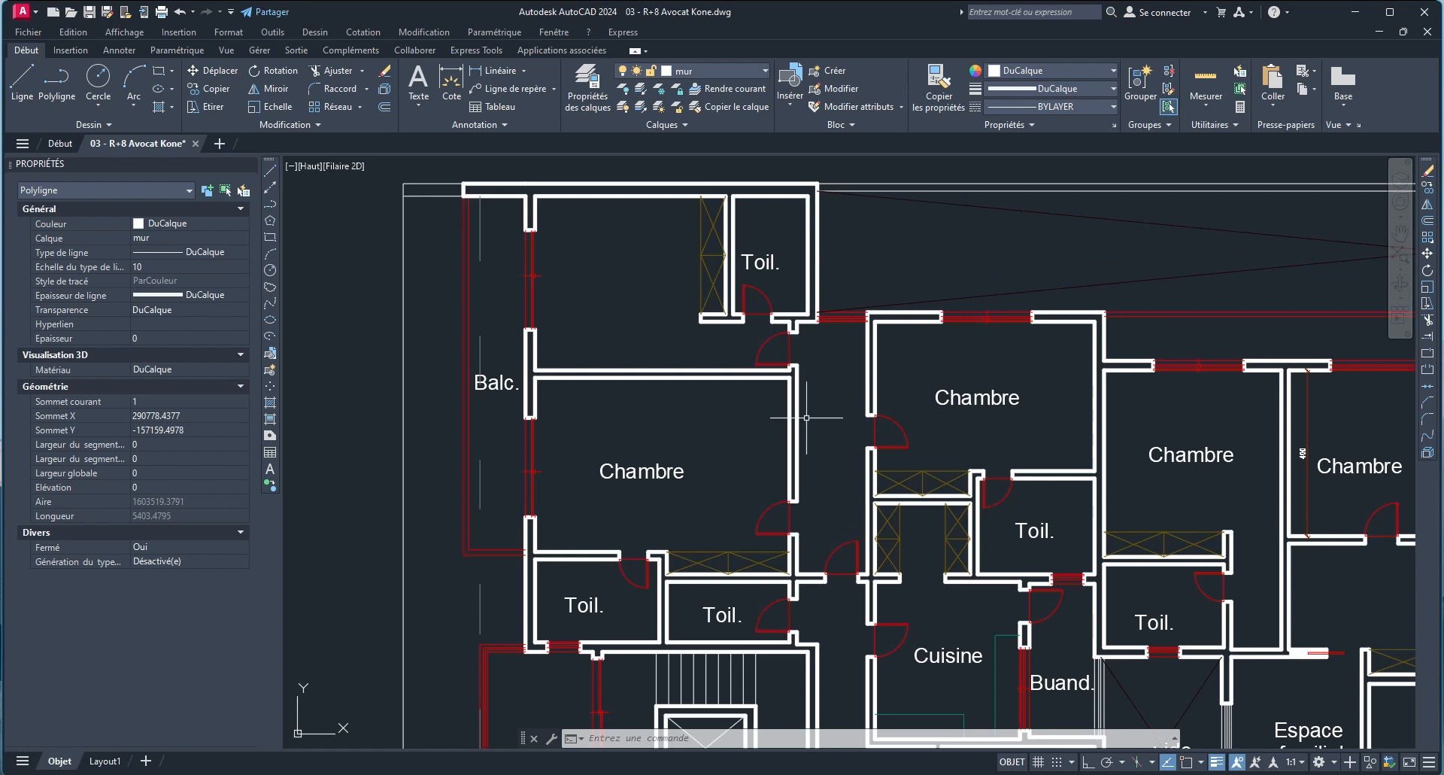
Rotate the rectangle about its lower-left corner grip so it swings to the lower-left side of that pivot, slightly tilted.
scroll(811, 417, "down", 10)
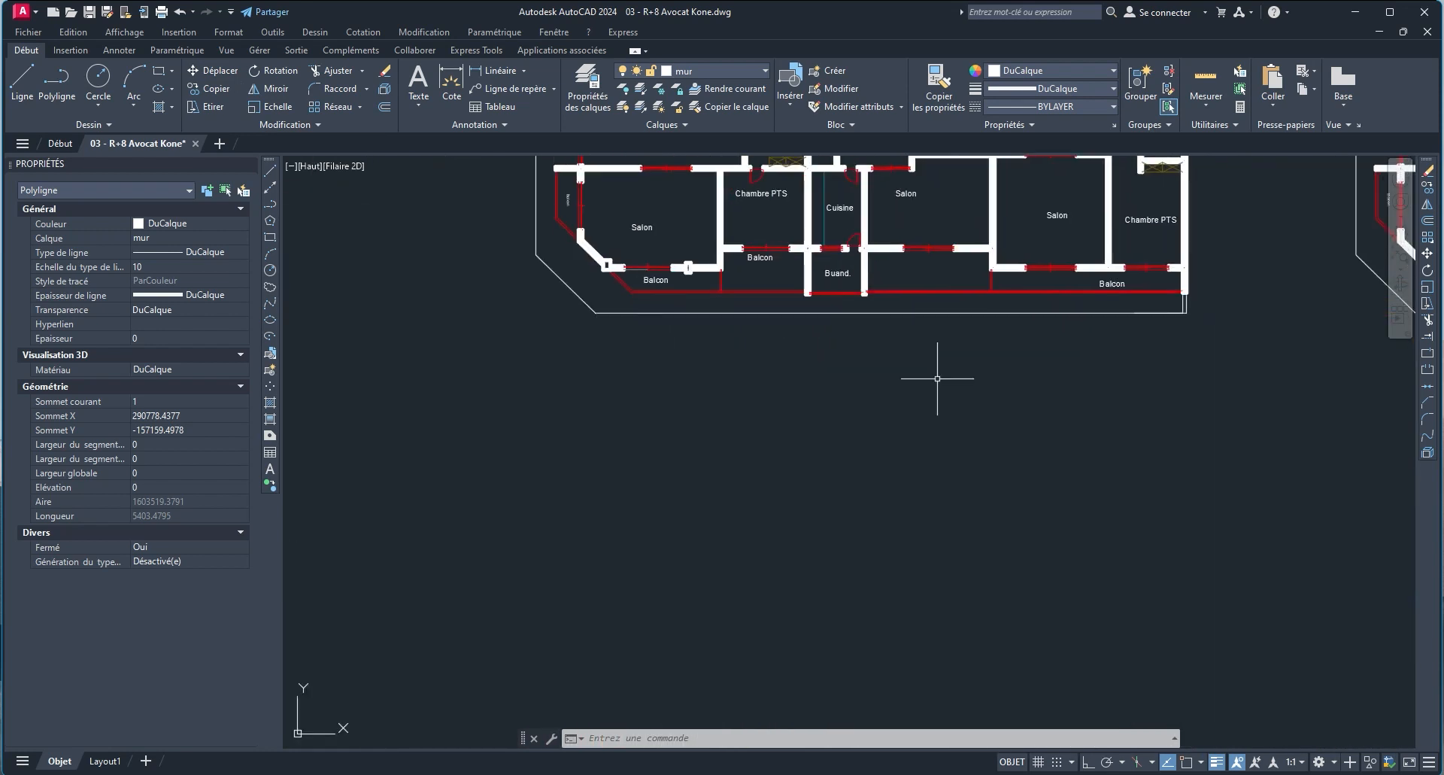
scroll(953, 423, "down", 5)
scroll(1108, 526, "up", 8)
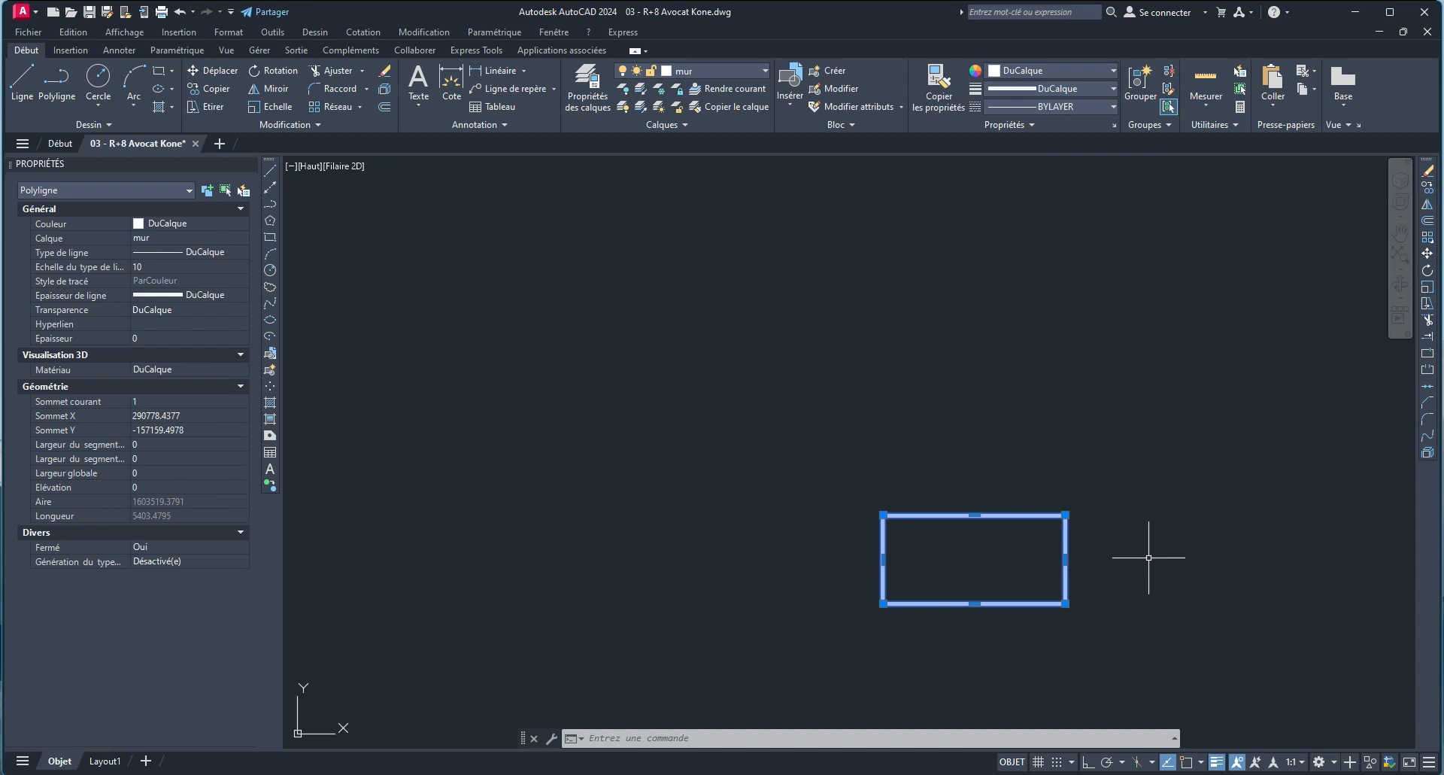
middle_click_drag(1149, 557, 1147, 537)
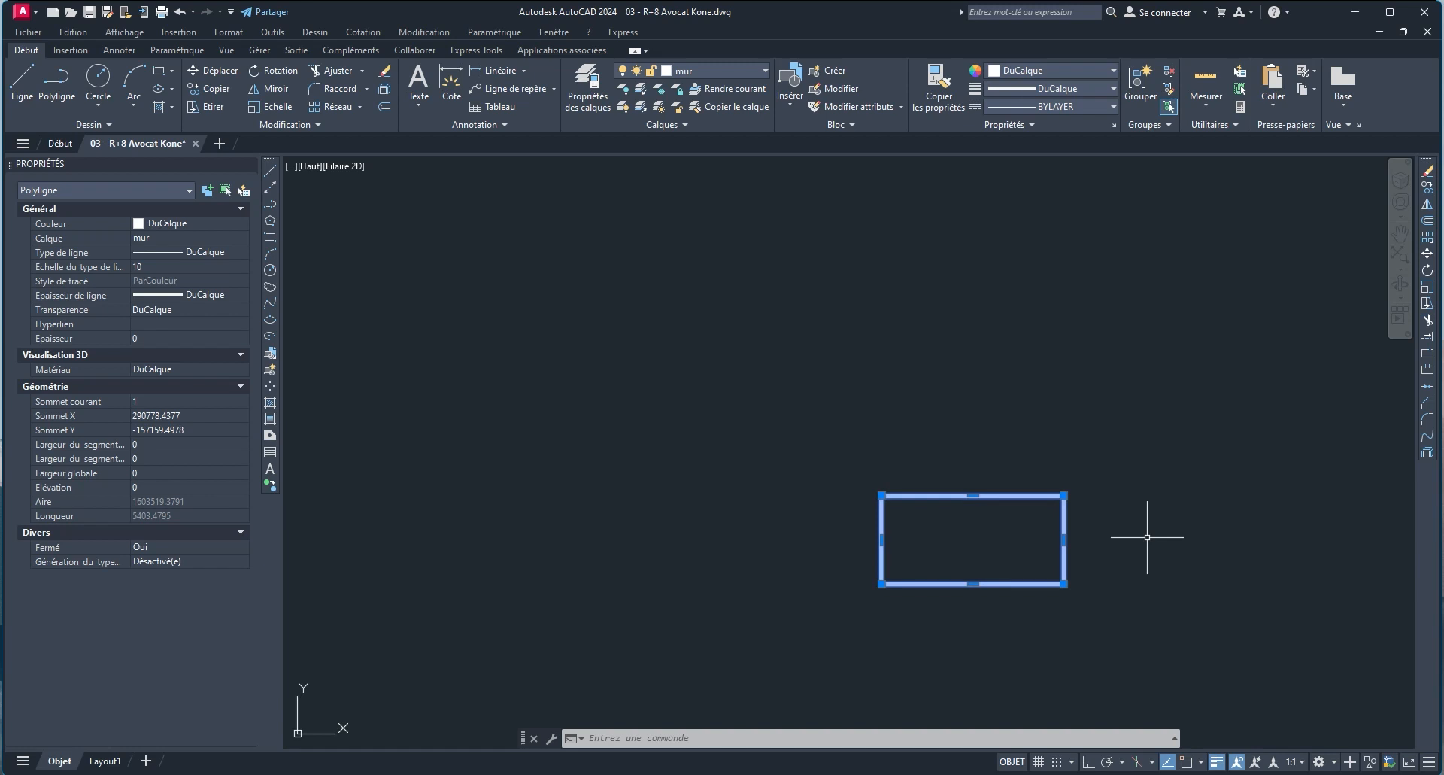
scroll(1053, 451, "down", 8)
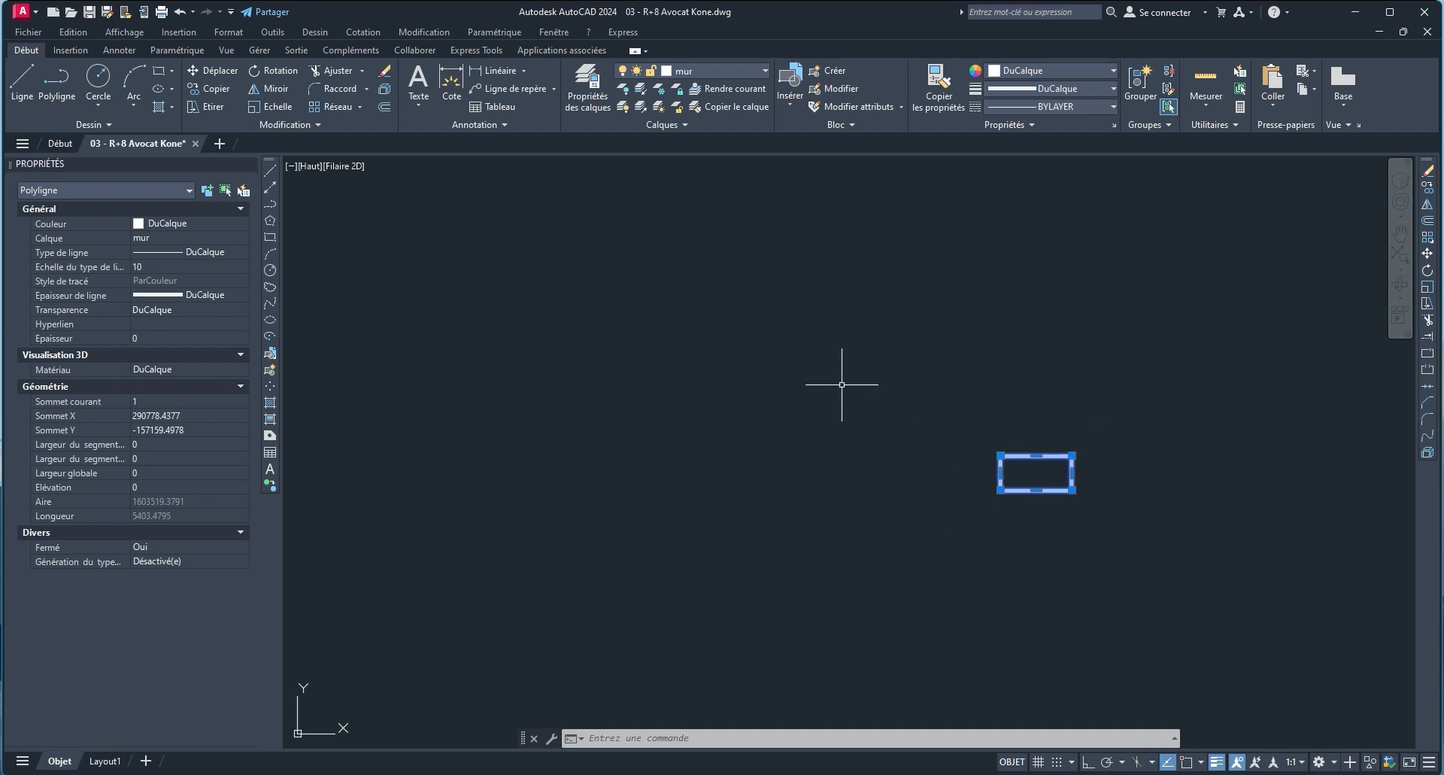
scroll(870, 489, "up", 5)
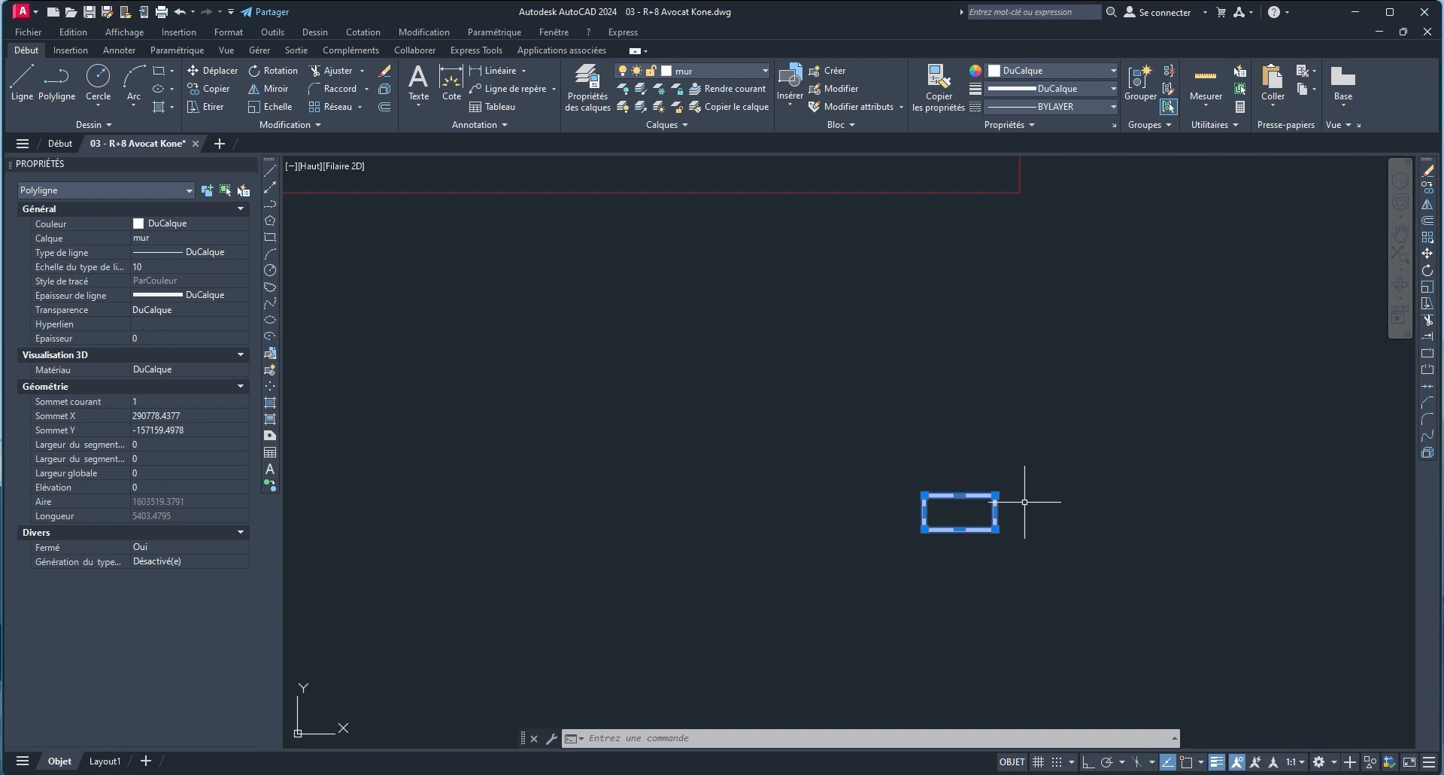
scroll(970, 550, "up", 3)
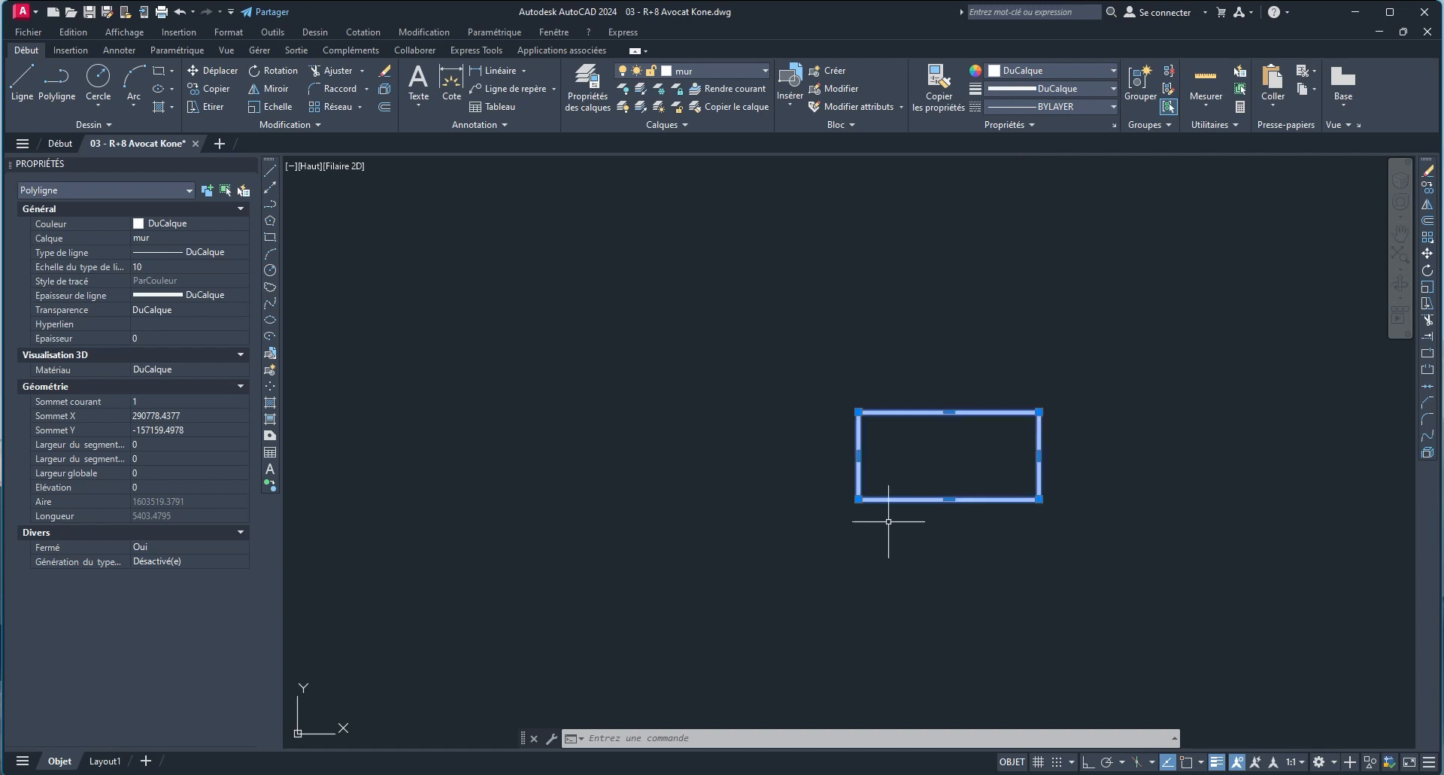
left_click(858, 499)
key("space")
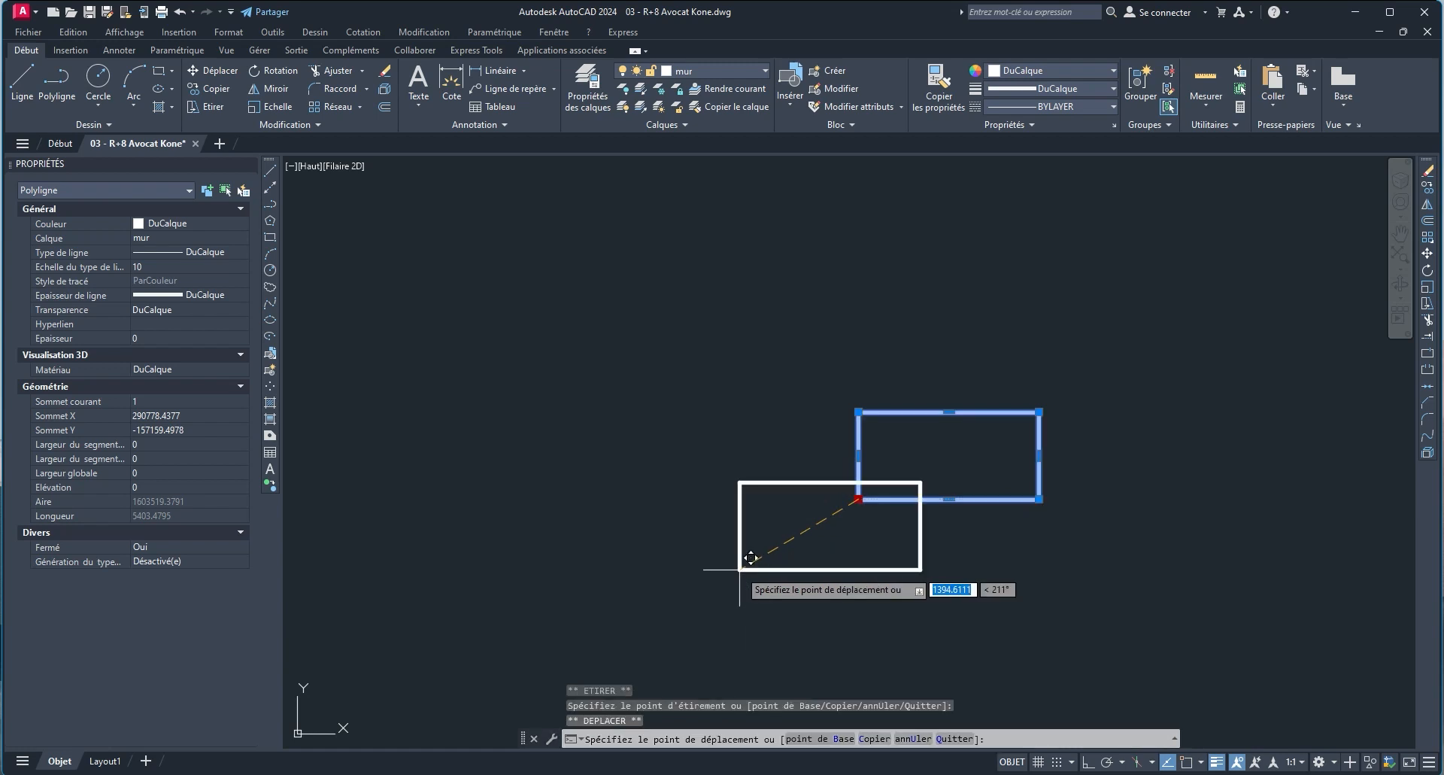
key("space")
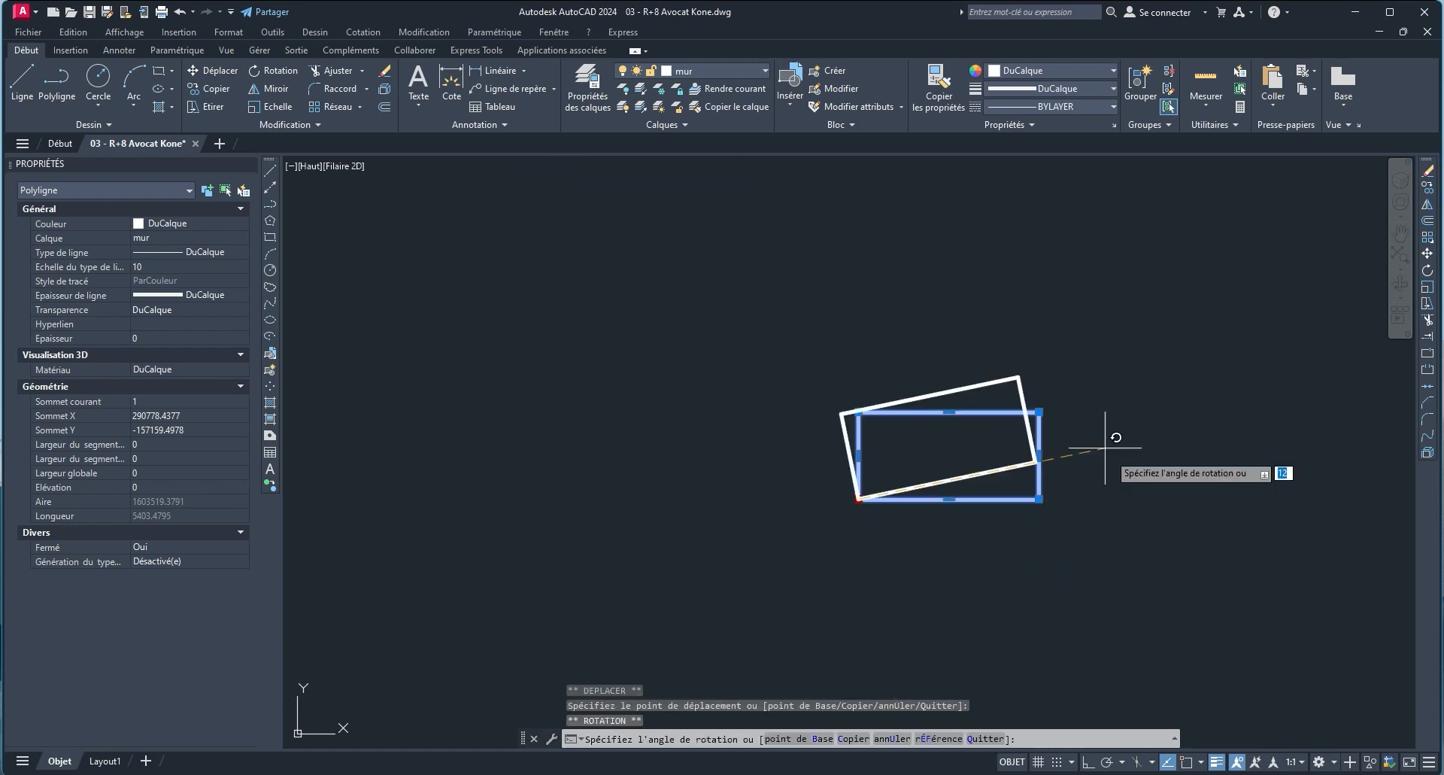
left_click(438, 569)
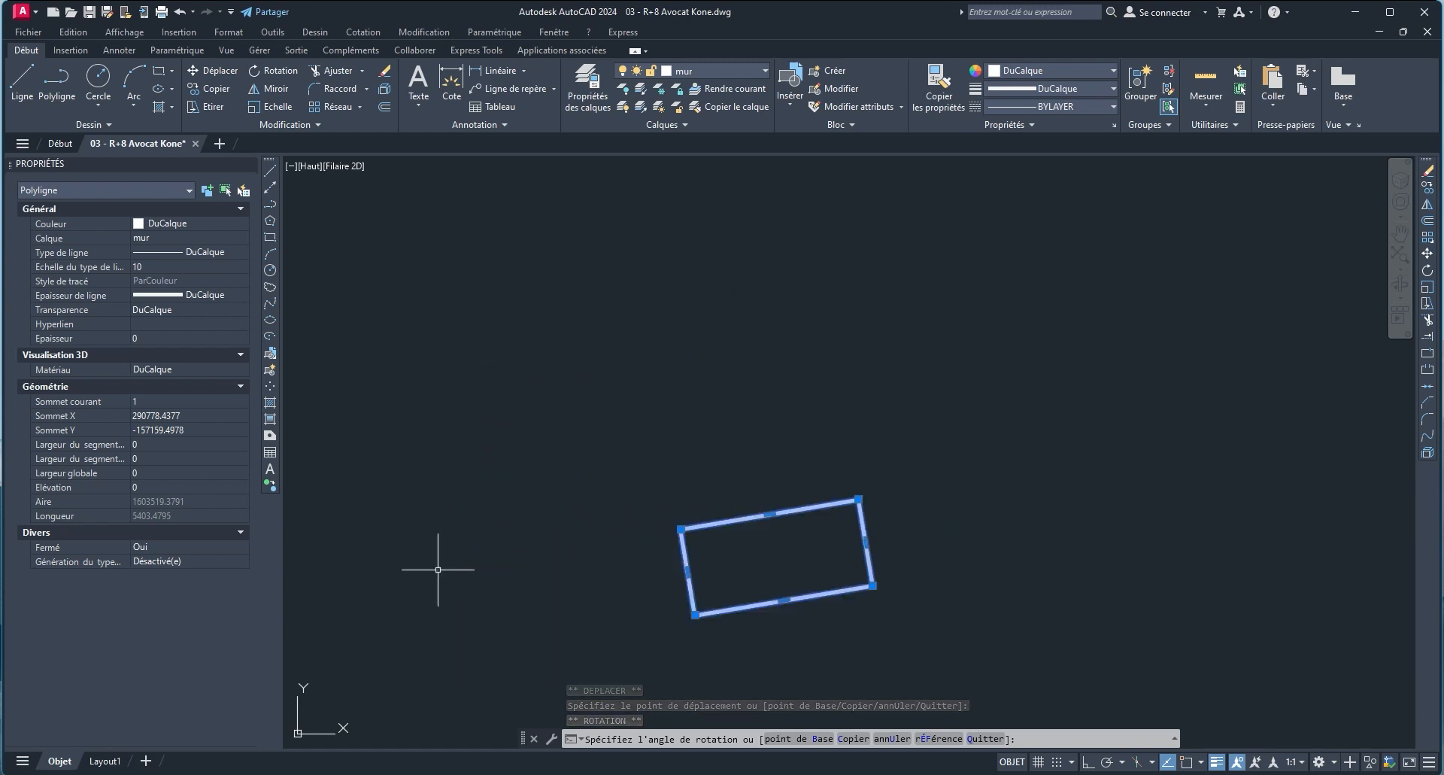
Make two rotated copies of the rectangle about its upper-right corner grip, one upward at about 251° and one toward the lower right.
middle_click_drag(907, 608, 890, 503)
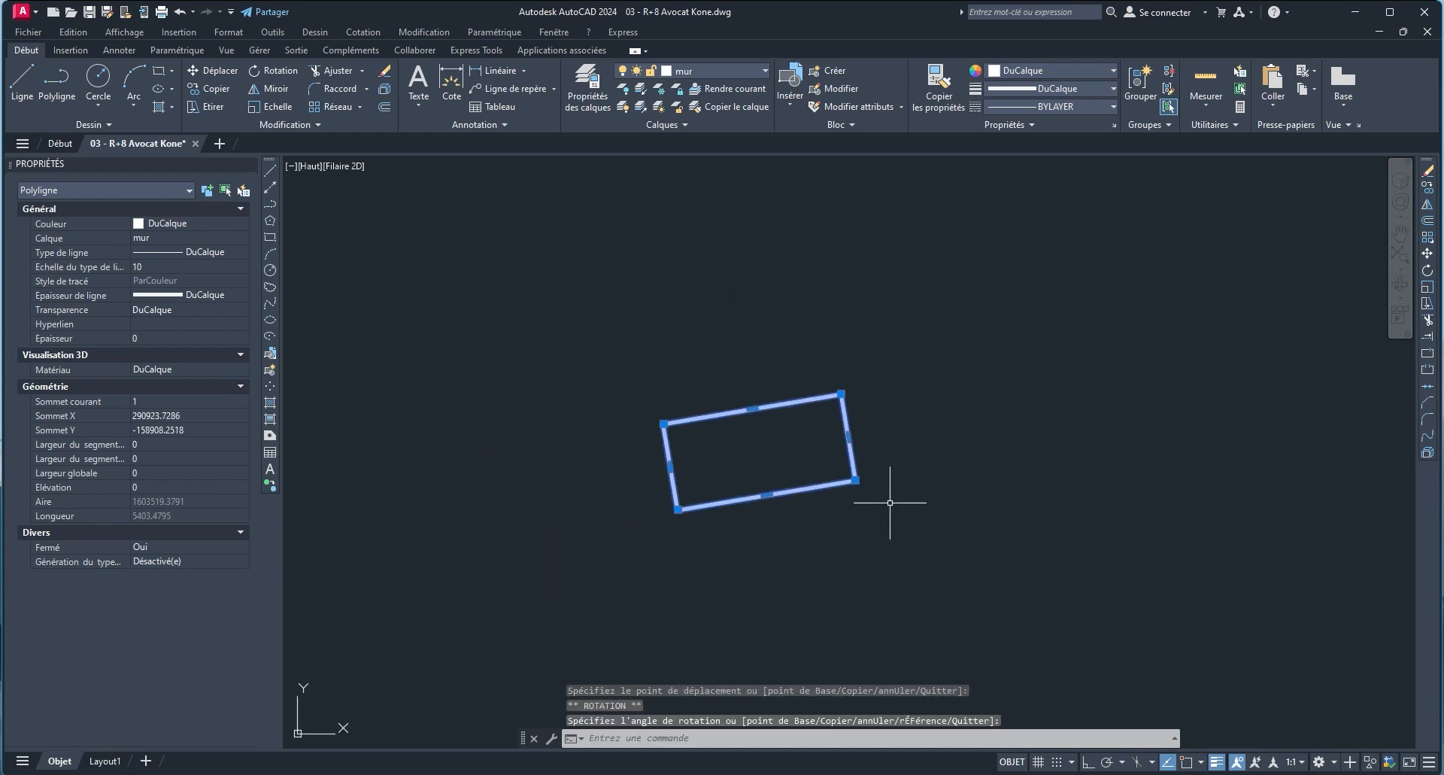
left_click(841, 393)
key("space")
key("space")
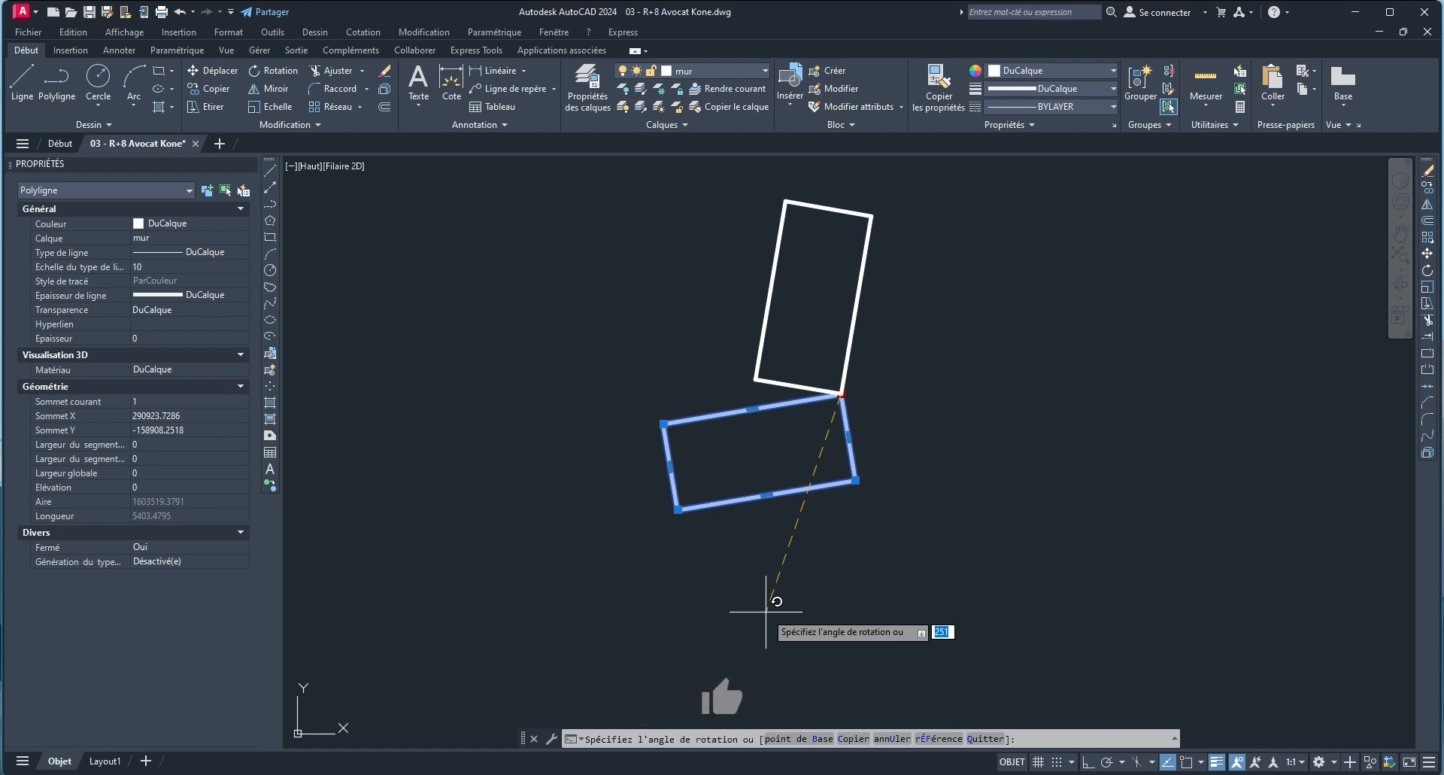
type("c")
key("Return")
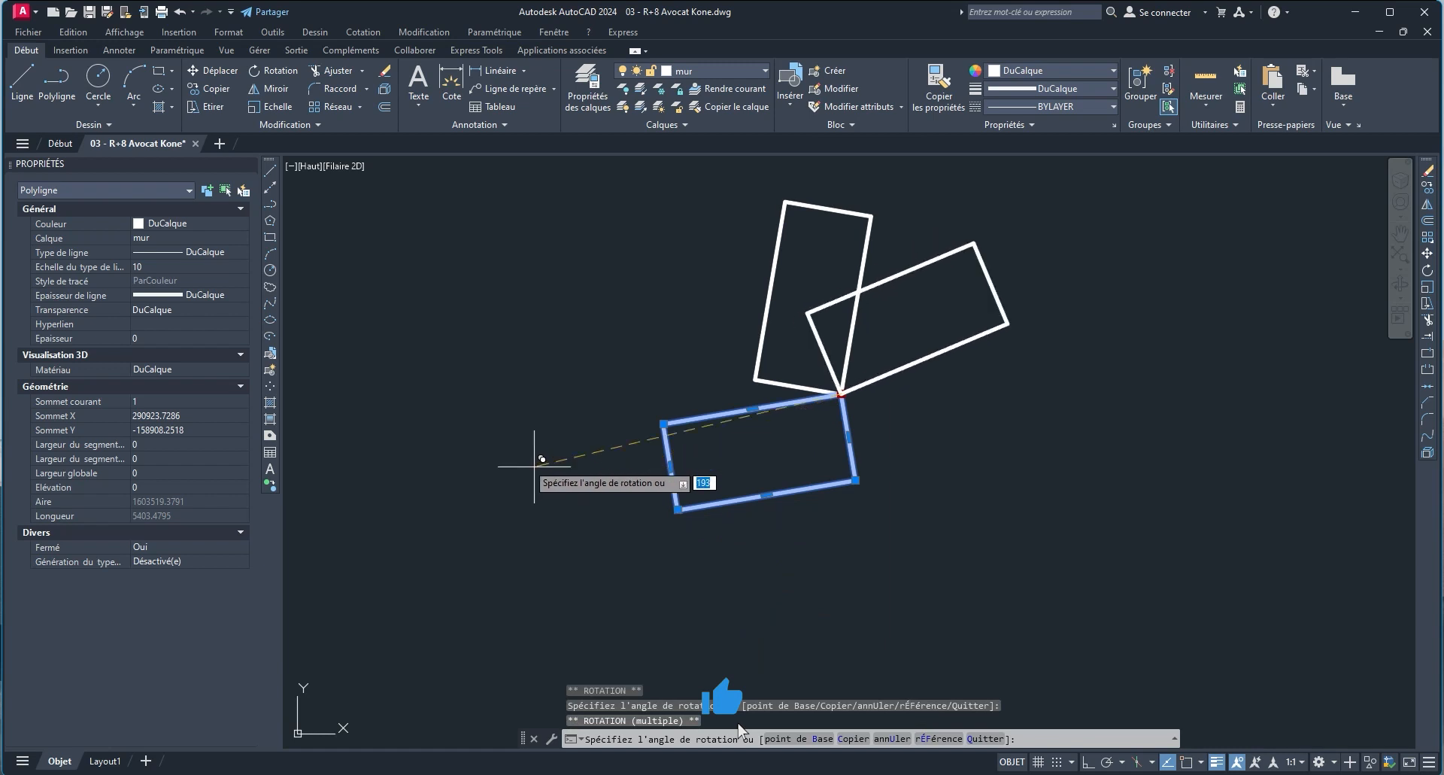
left_click(475, 243)
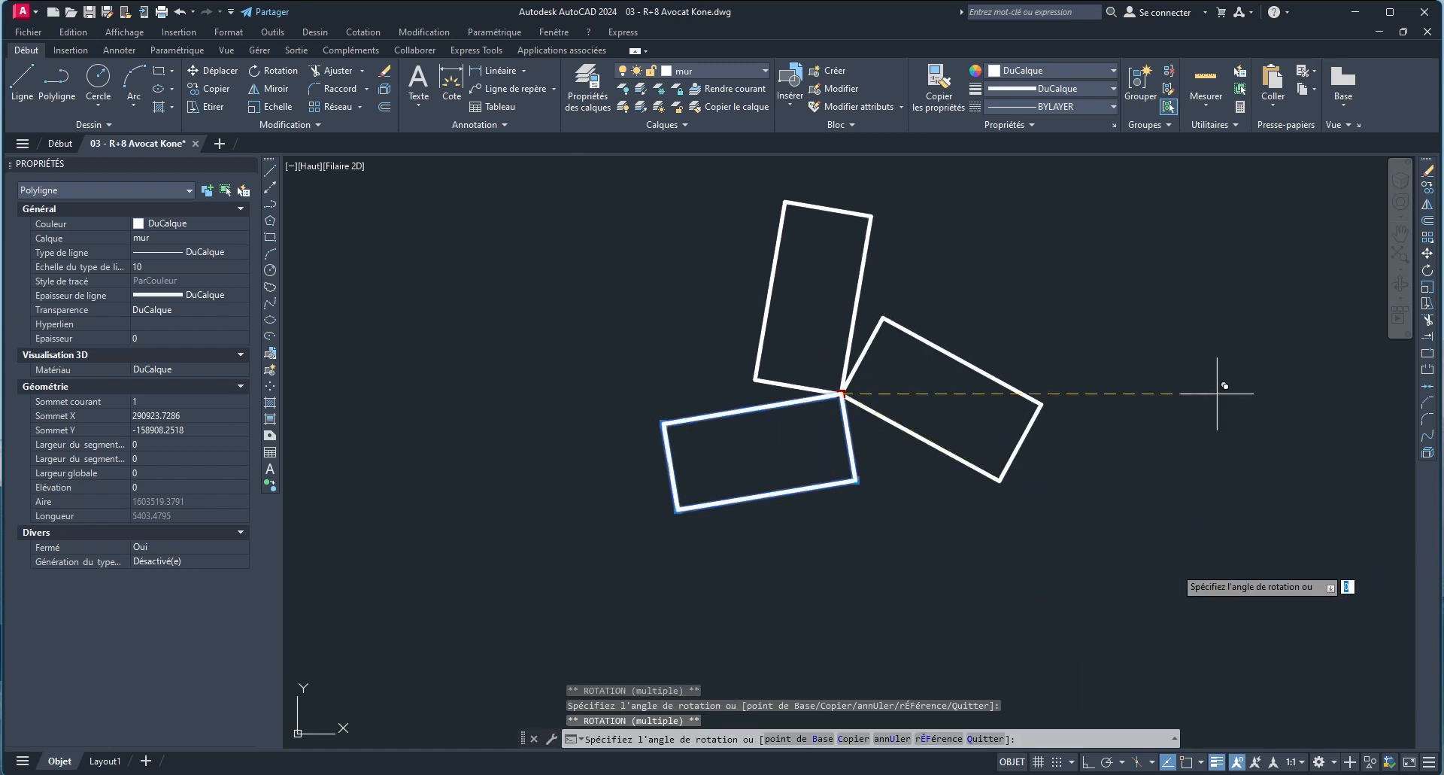
left_click(756, 639)
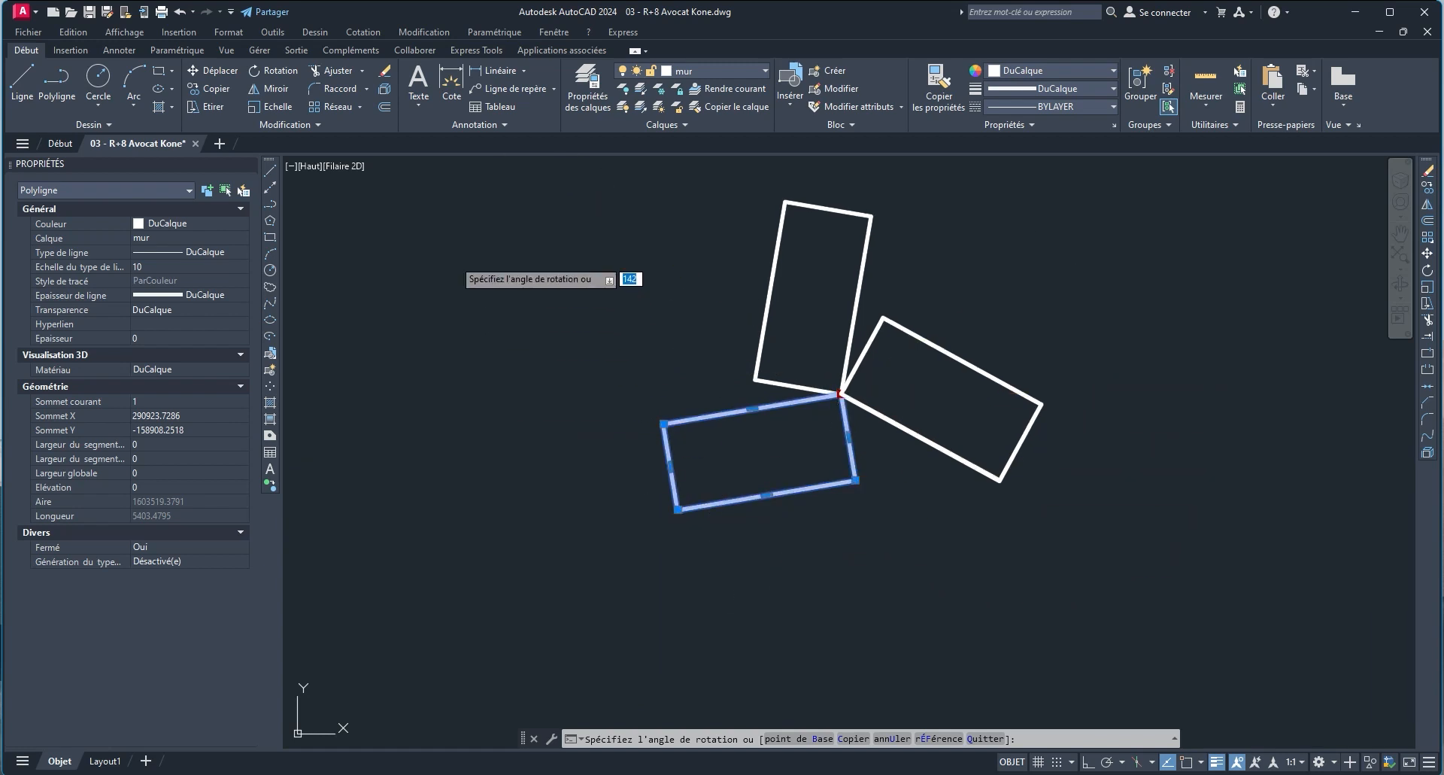
key("Escape")
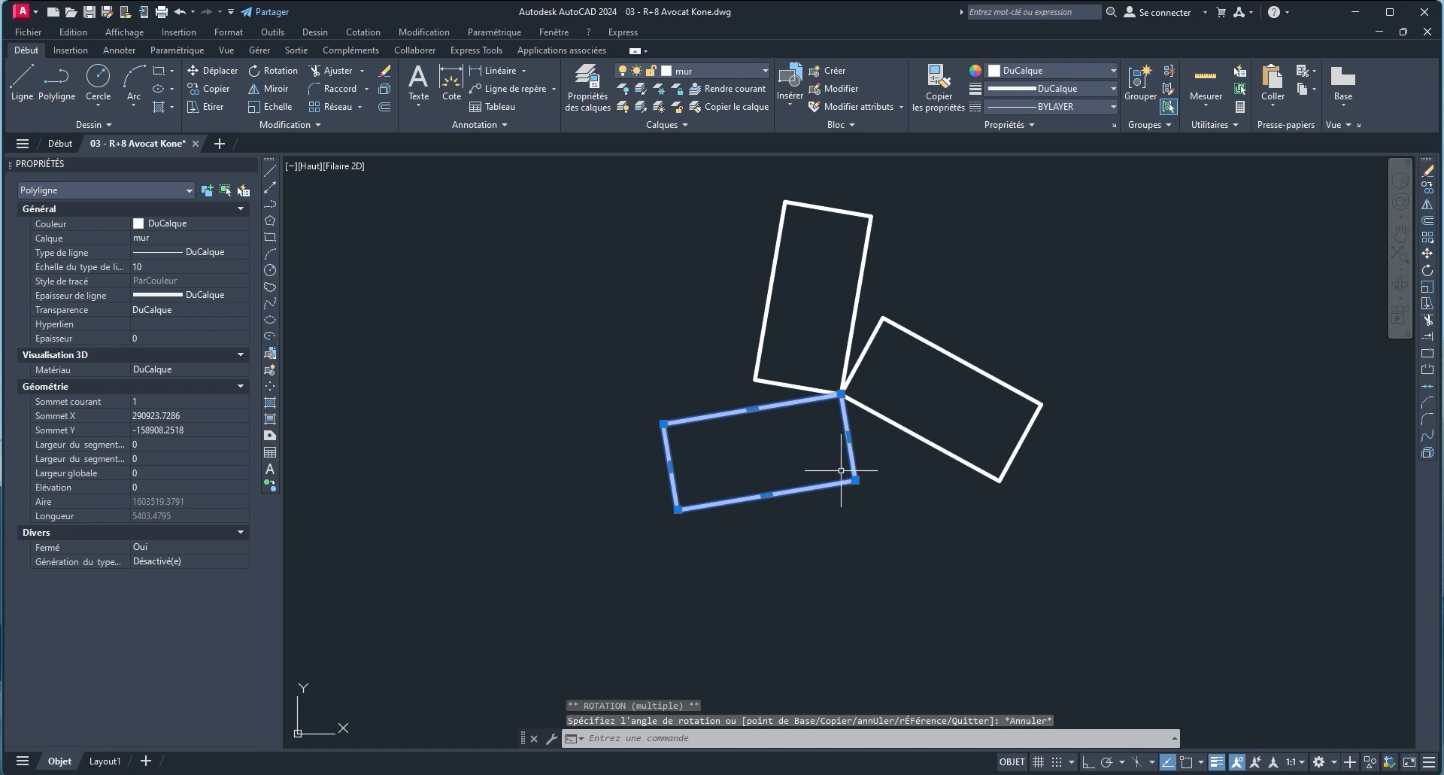
Move the lower-right rotated copy away to the right from its bottom corner grip, placing its first vertex at about X 294881, Y -157947.
key("Escape")
left_click(1061, 571)
left_click(952, 437)
middle_click_drag(952, 436, 875, 373)
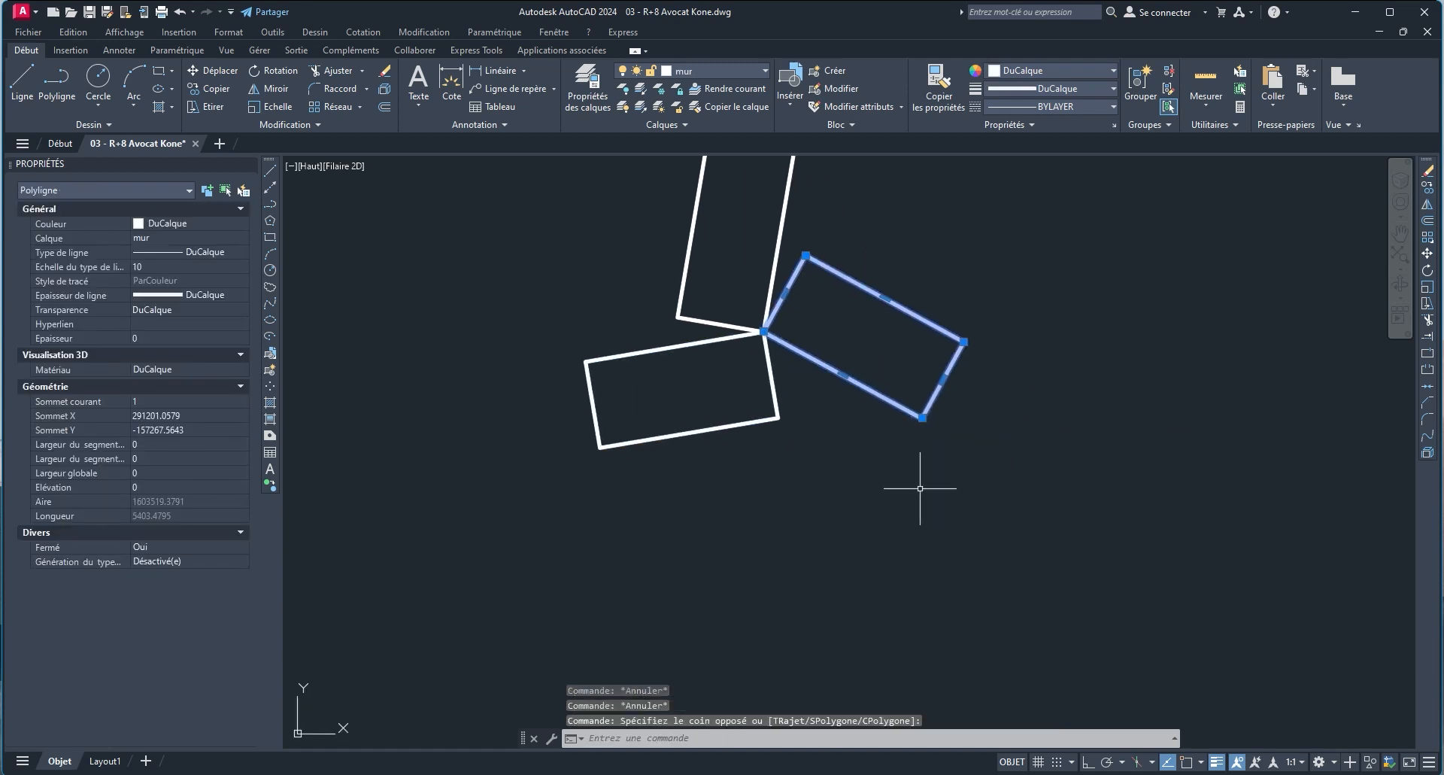
left_click(922, 417)
key("space")
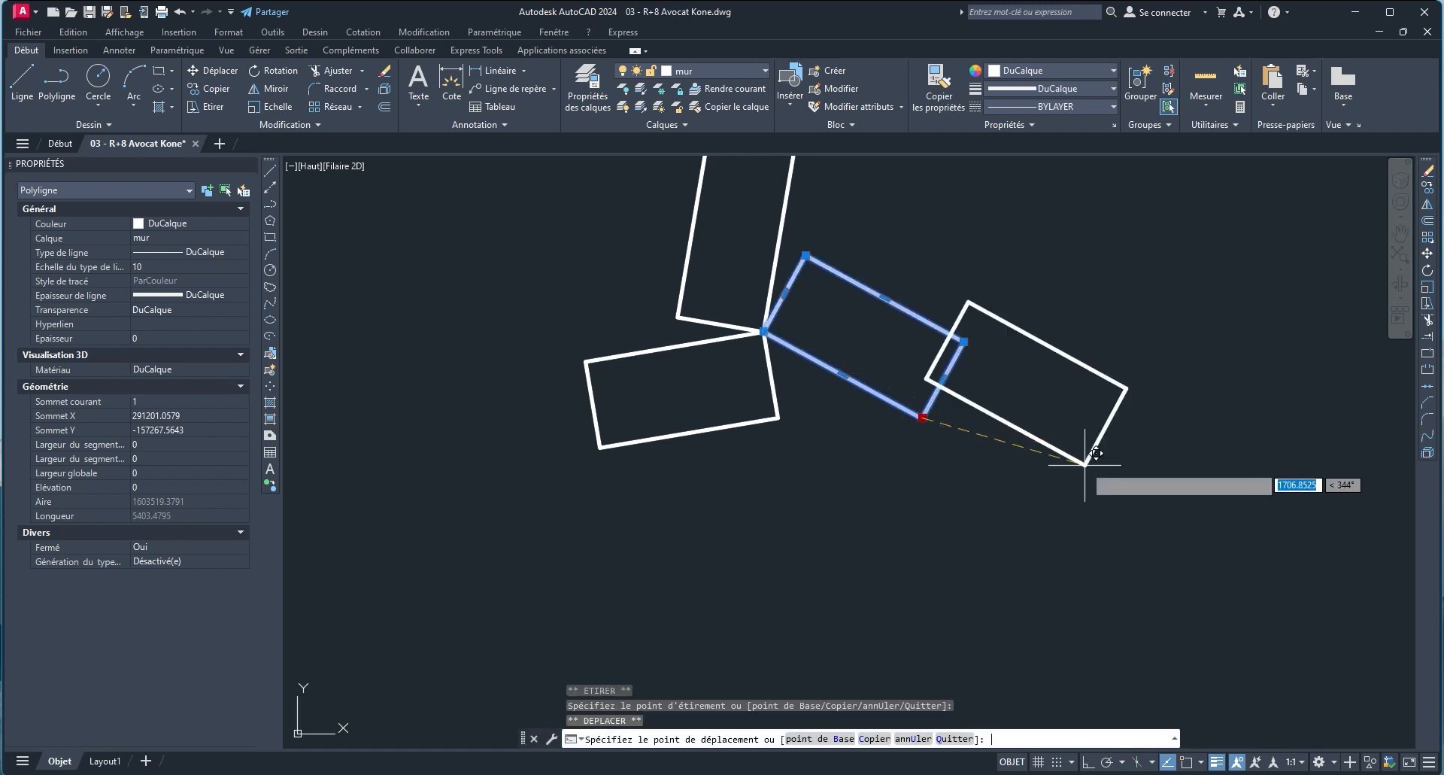
middle_click_drag(1188, 576, 1143, 581)
left_click(1241, 489)
scroll(1068, 603, "down", 3)
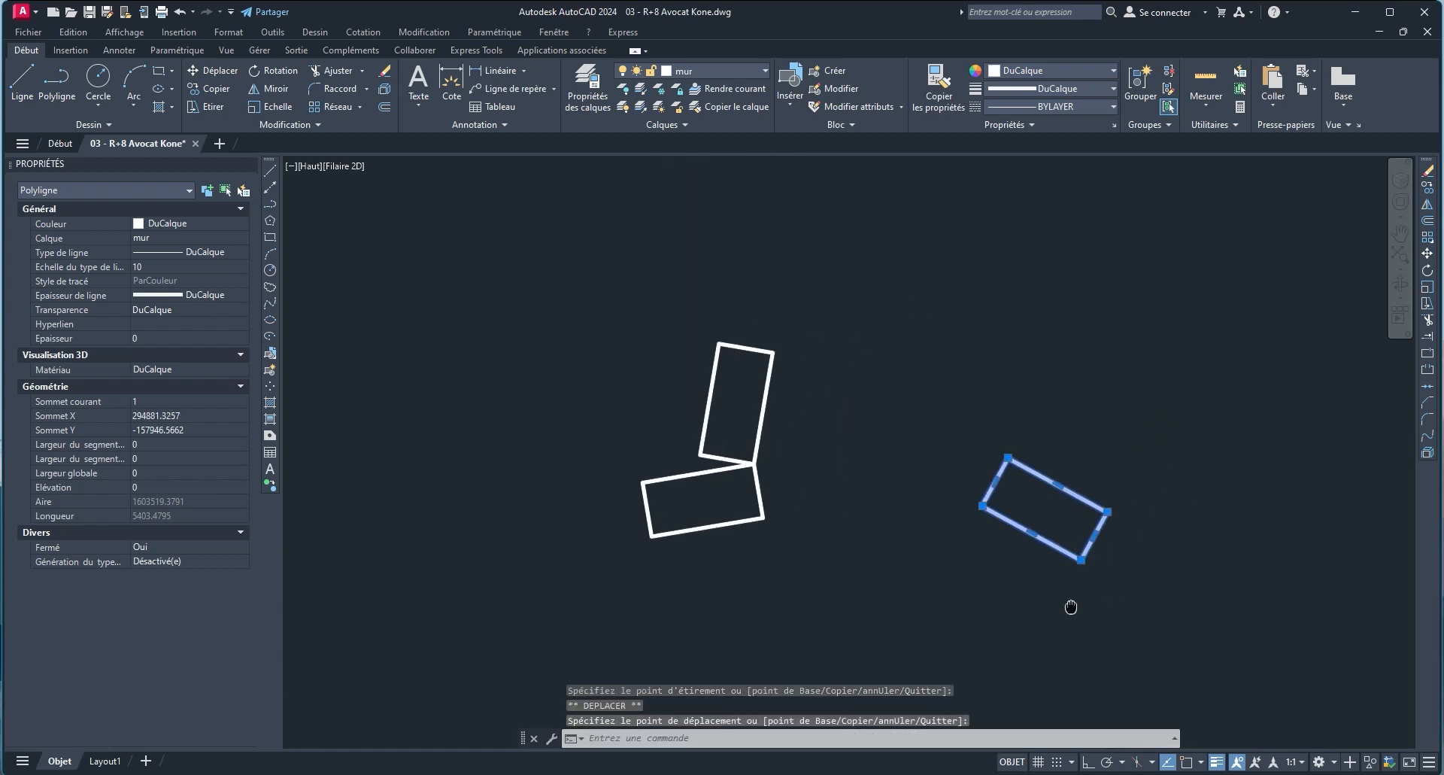
Make one rotated copy of the tilted rectangle on the far side about its bottom corner grip, extending up to the right from that pivot.
key("Escape")
left_click(1092, 615)
left_click(1009, 510)
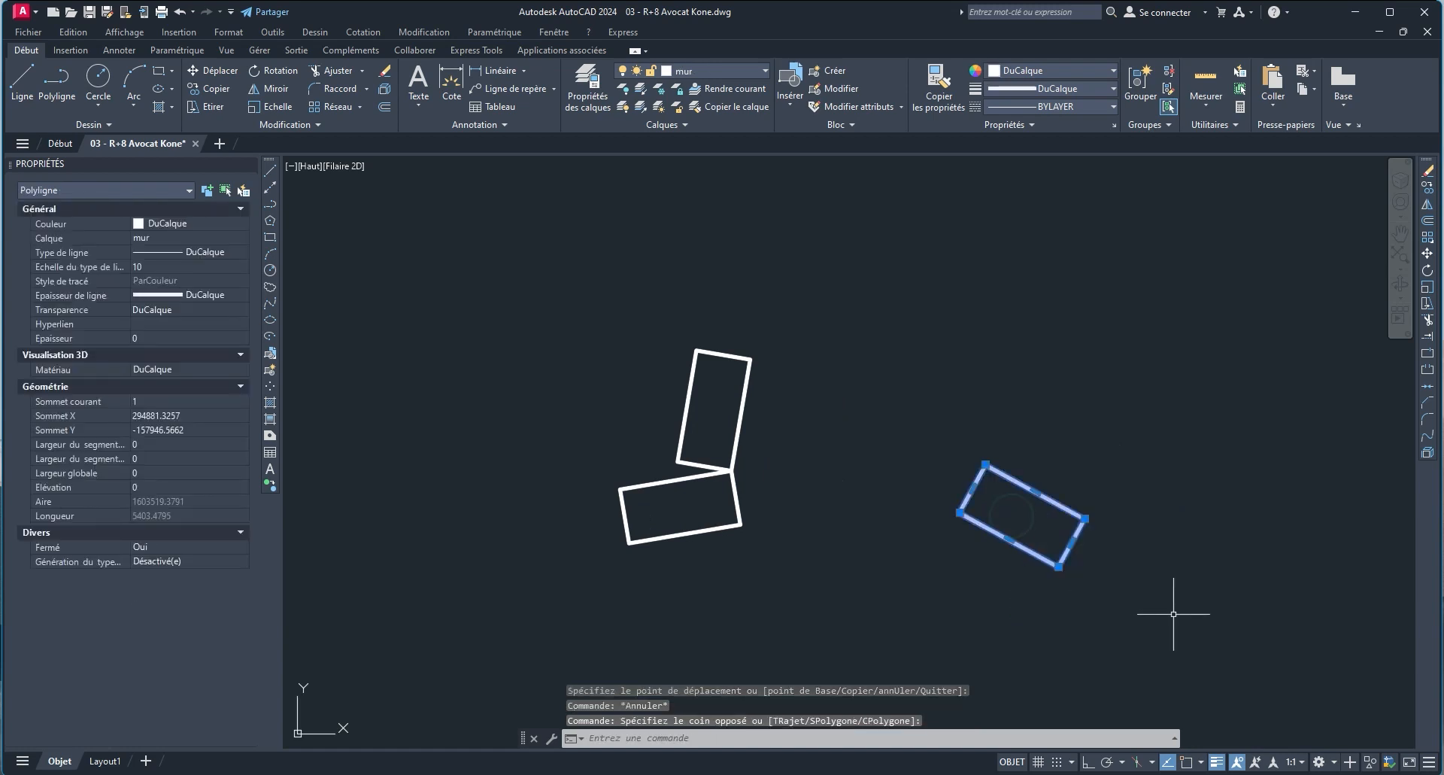
left_click(1058, 566)
key("space")
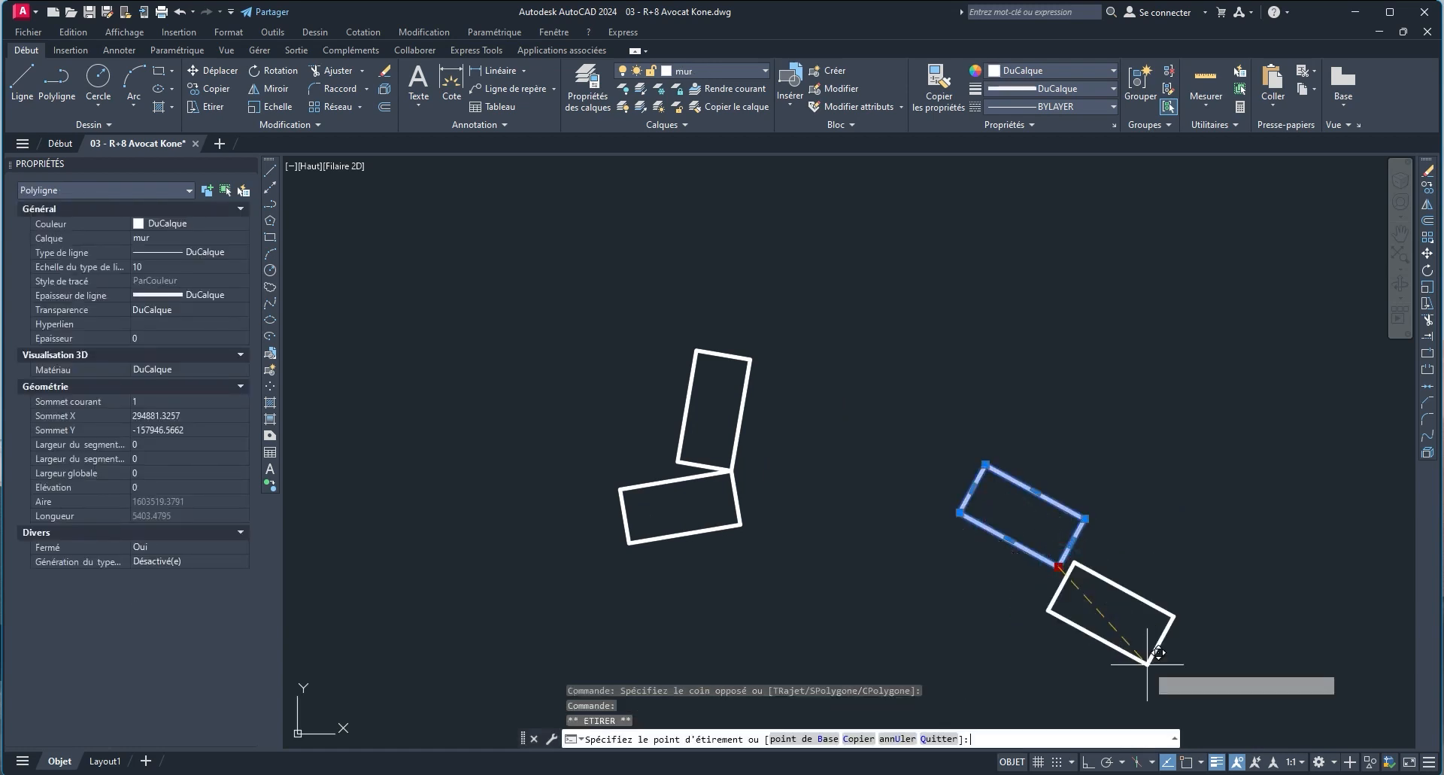
key("space")
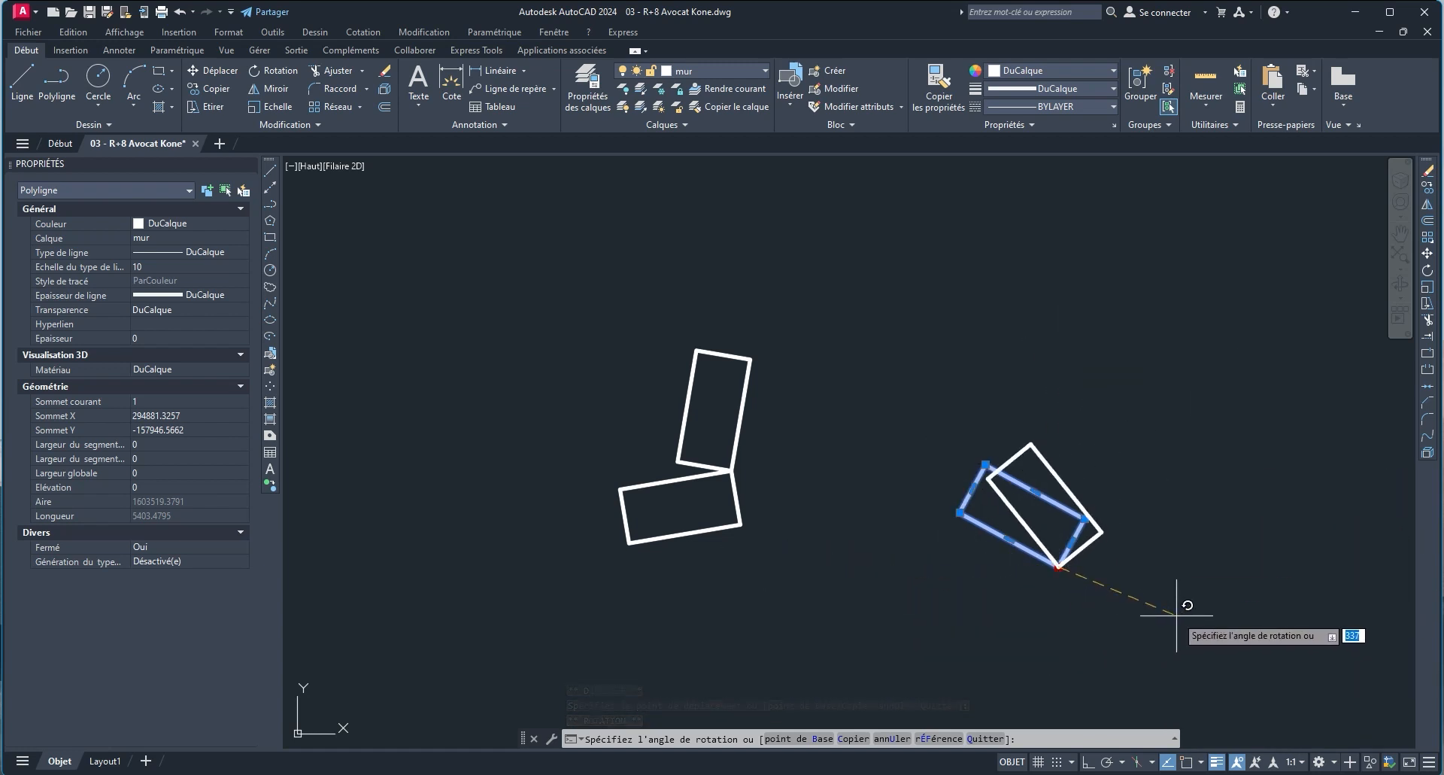
type("c")
key("space")
left_click(994, 637)
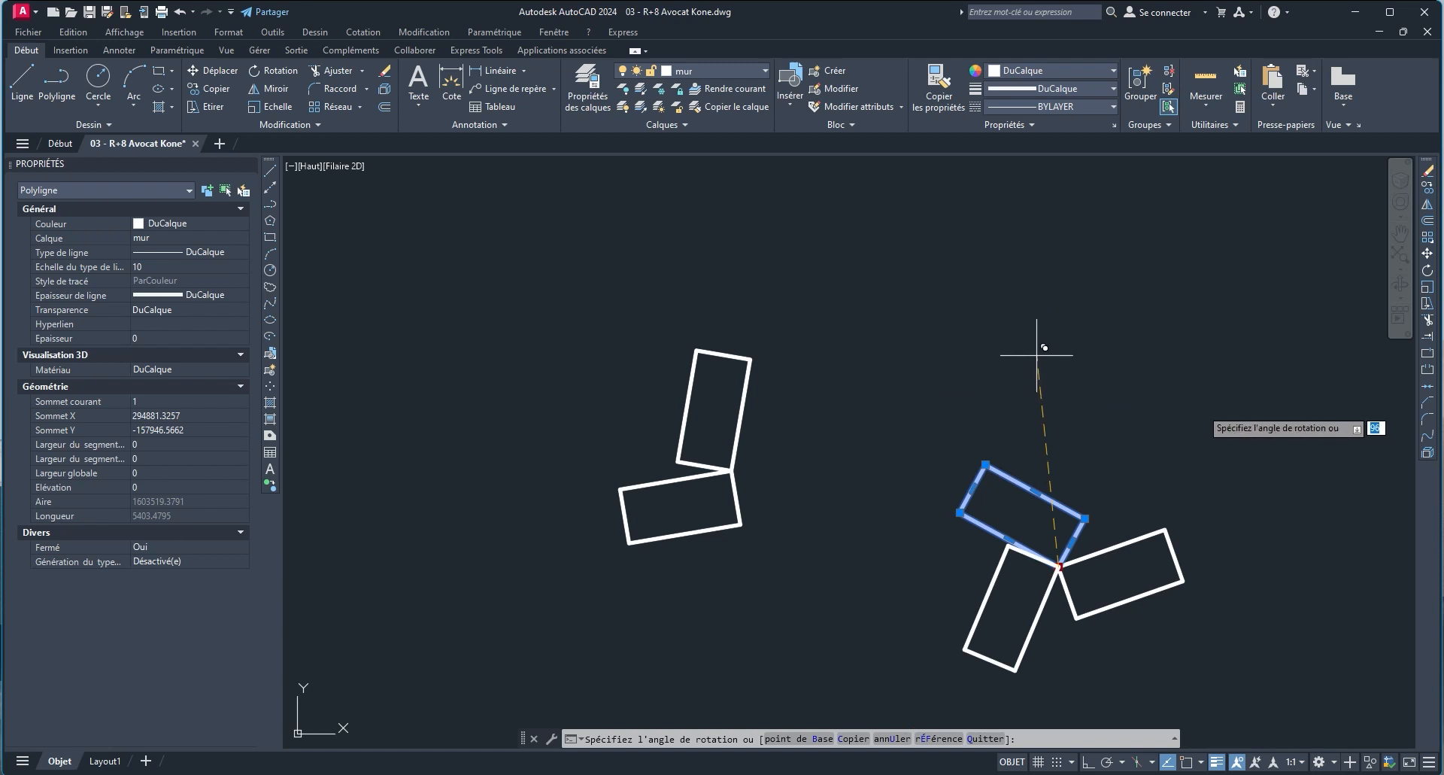
key("Escape")
key("Escape")
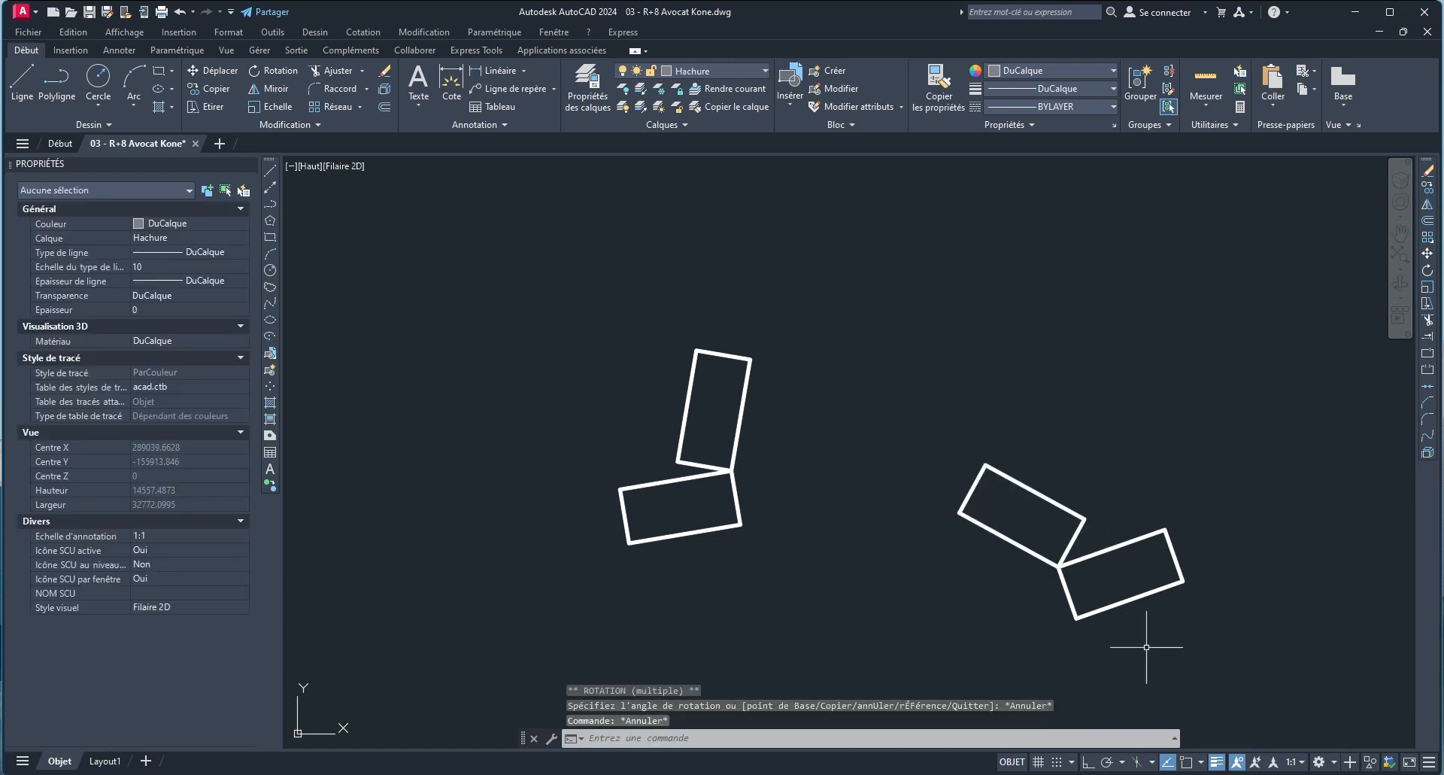
Set polar tracking to 5° increments (5, 10, 15, 20...).
left_click(1120, 762)
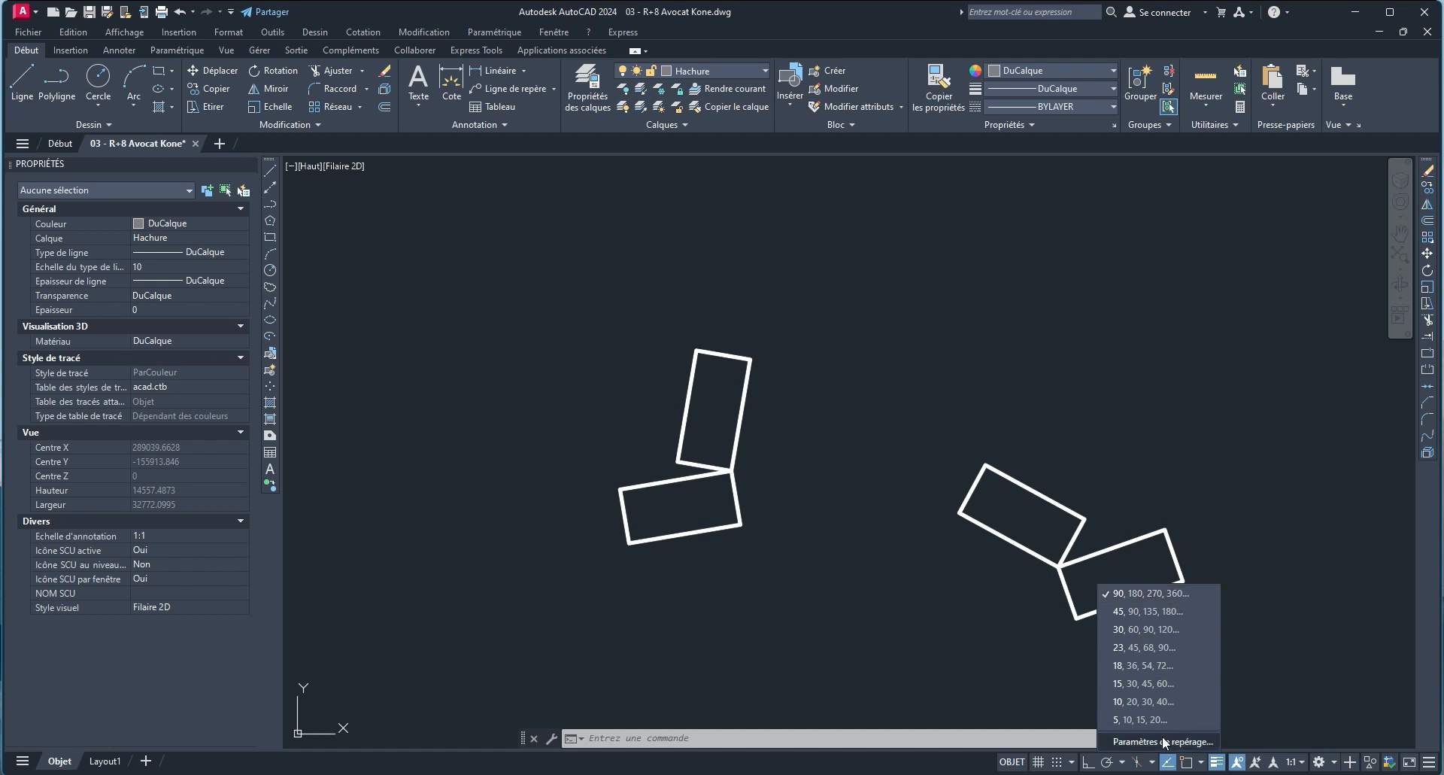
left_click(1139, 722)
left_click(1211, 651)
Delete both pairs of joined tilted rectangles from the drawing.
middle_click_drag(1169, 581, 1152, 480)
left_click(1165, 611)
left_click(1156, 619)
left_click(876, 314)
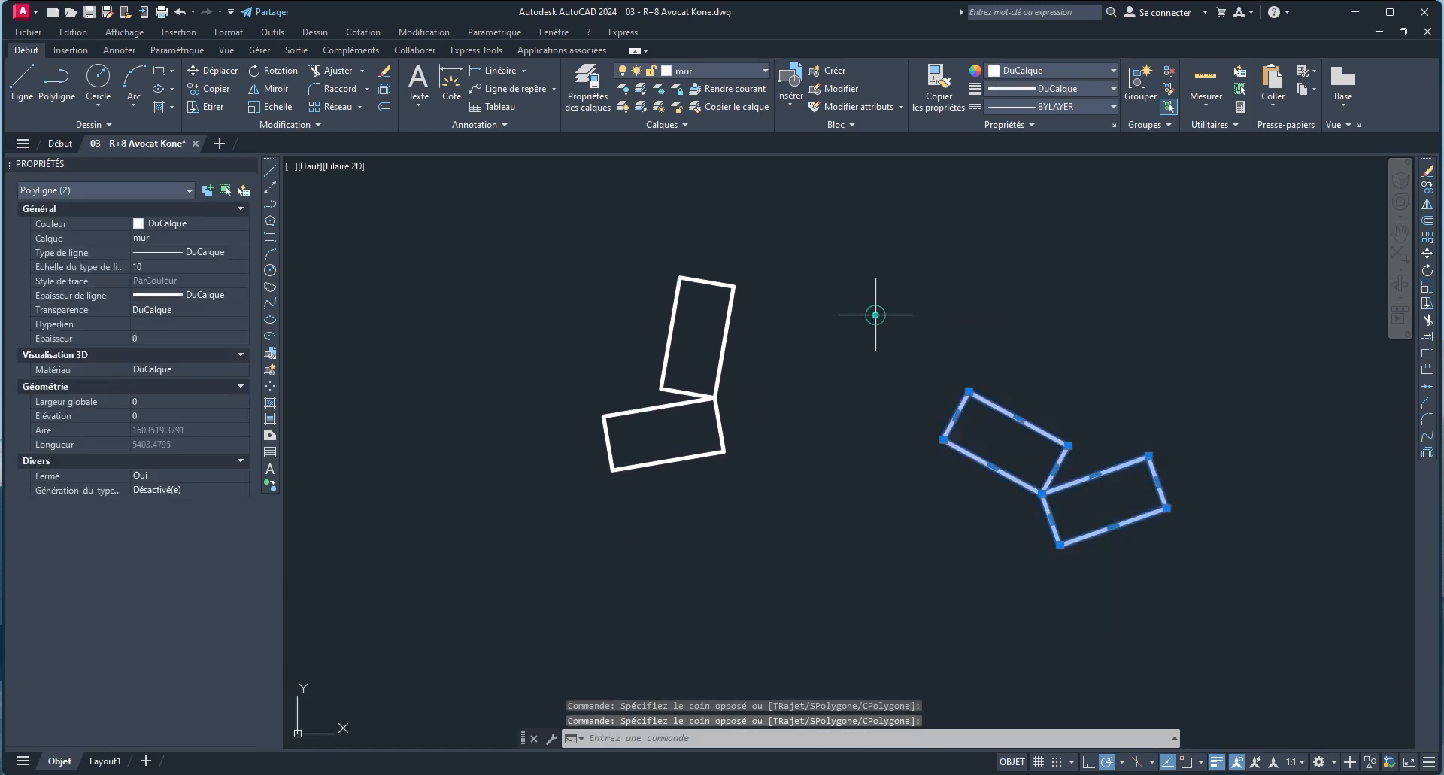
middle_click_drag(1020, 366, 1031, 403)
key("Delete")
middle_click_drag(897, 478, 922, 584)
left_click(860, 612)
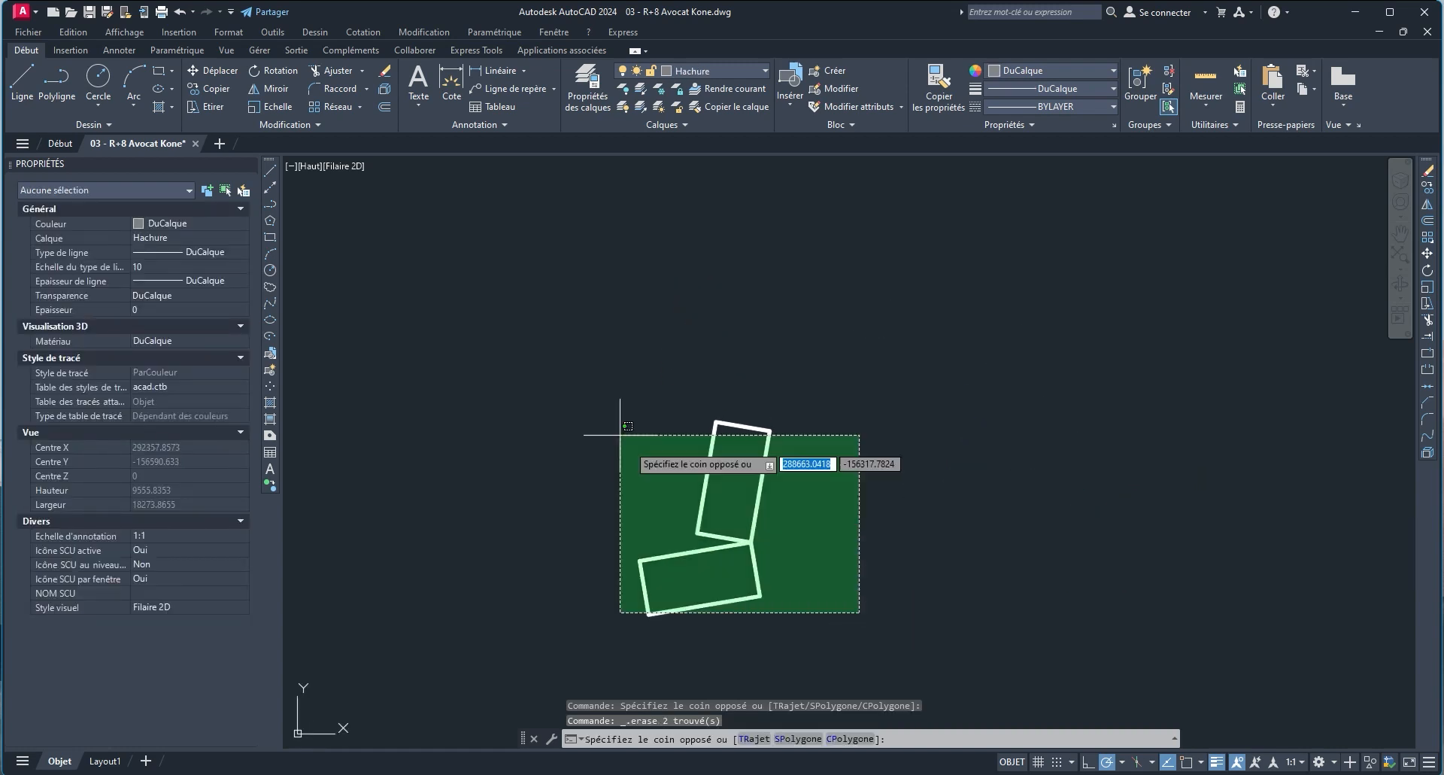
left_click(620, 434)
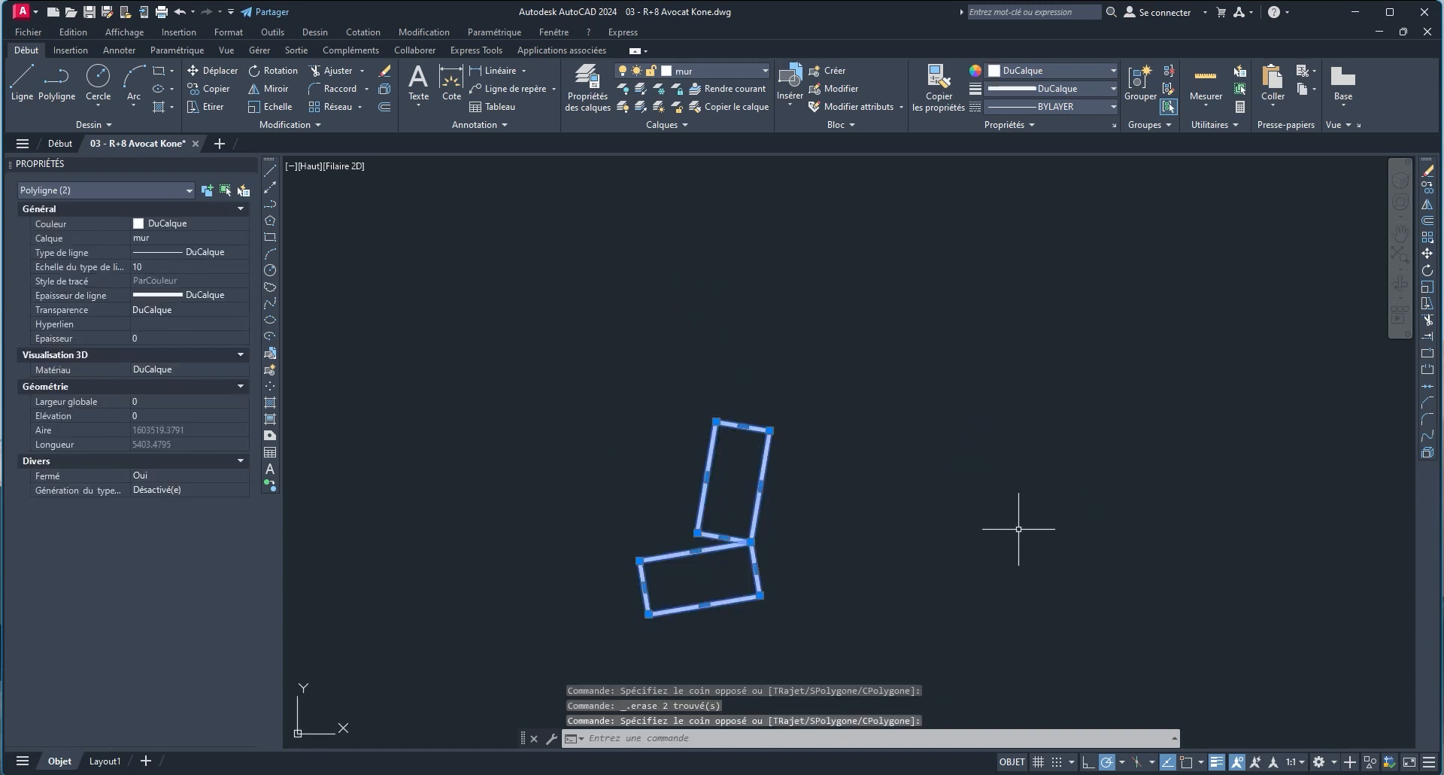
key("Delete")
Draw a horizontal rectangle with a perimeter of about 8585 in the empty area below the plan's red outline.
type("re")
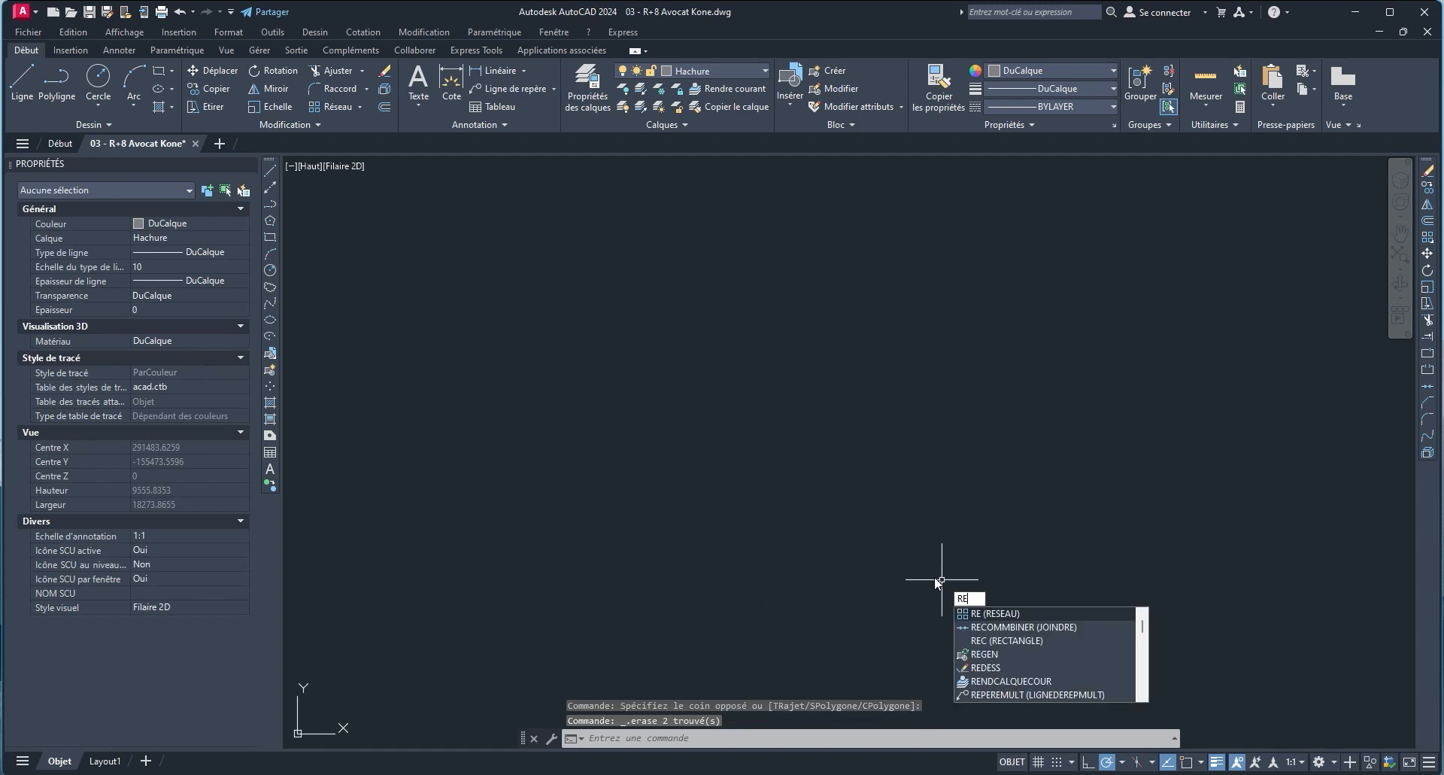
type("c")
key("space")
key("space")
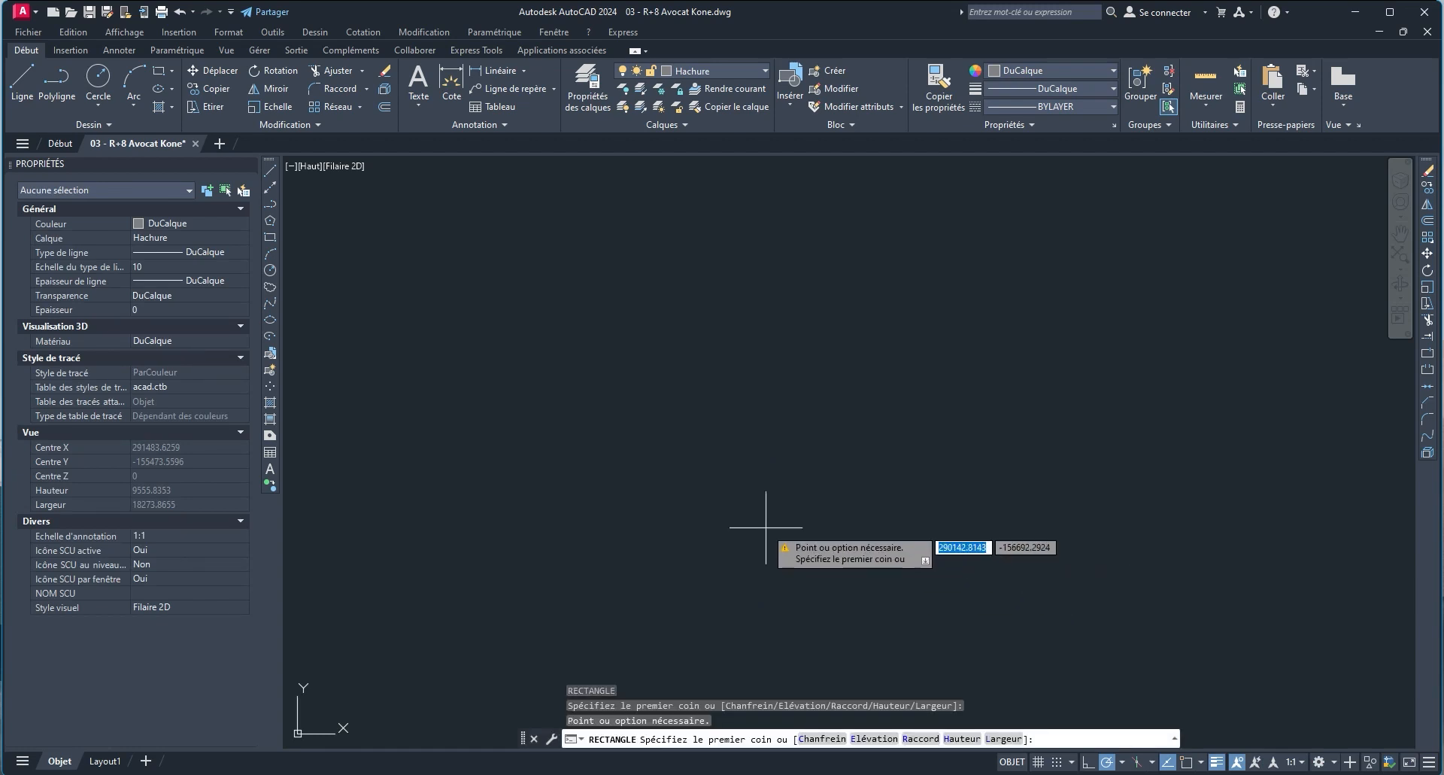
left_click(682, 369)
left_click(863, 452)
middle_click_drag(862, 452, 1042, 596)
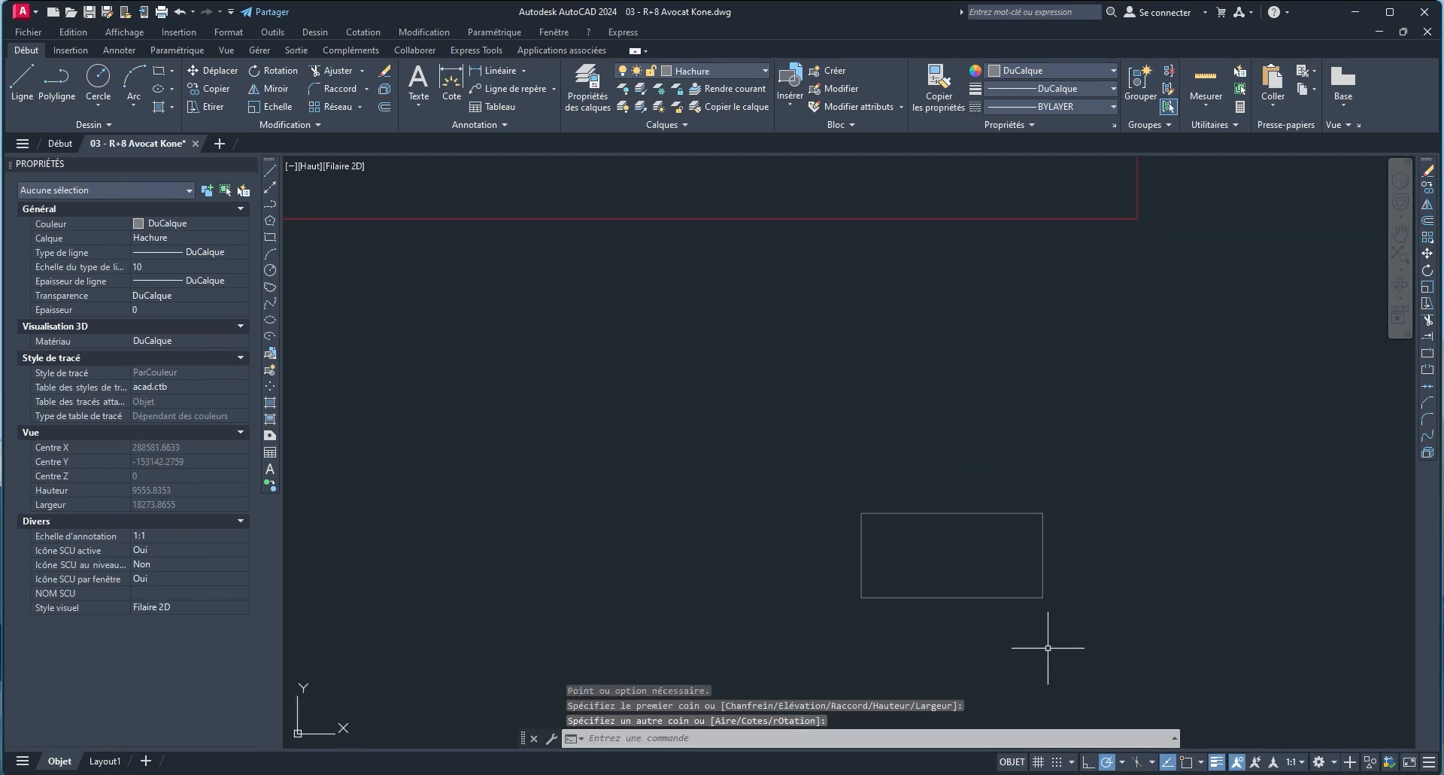
Put the new rectangle on the layer mur and deselect it.
key("Escape")
left_click(1096, 683)
left_click(868, 455)
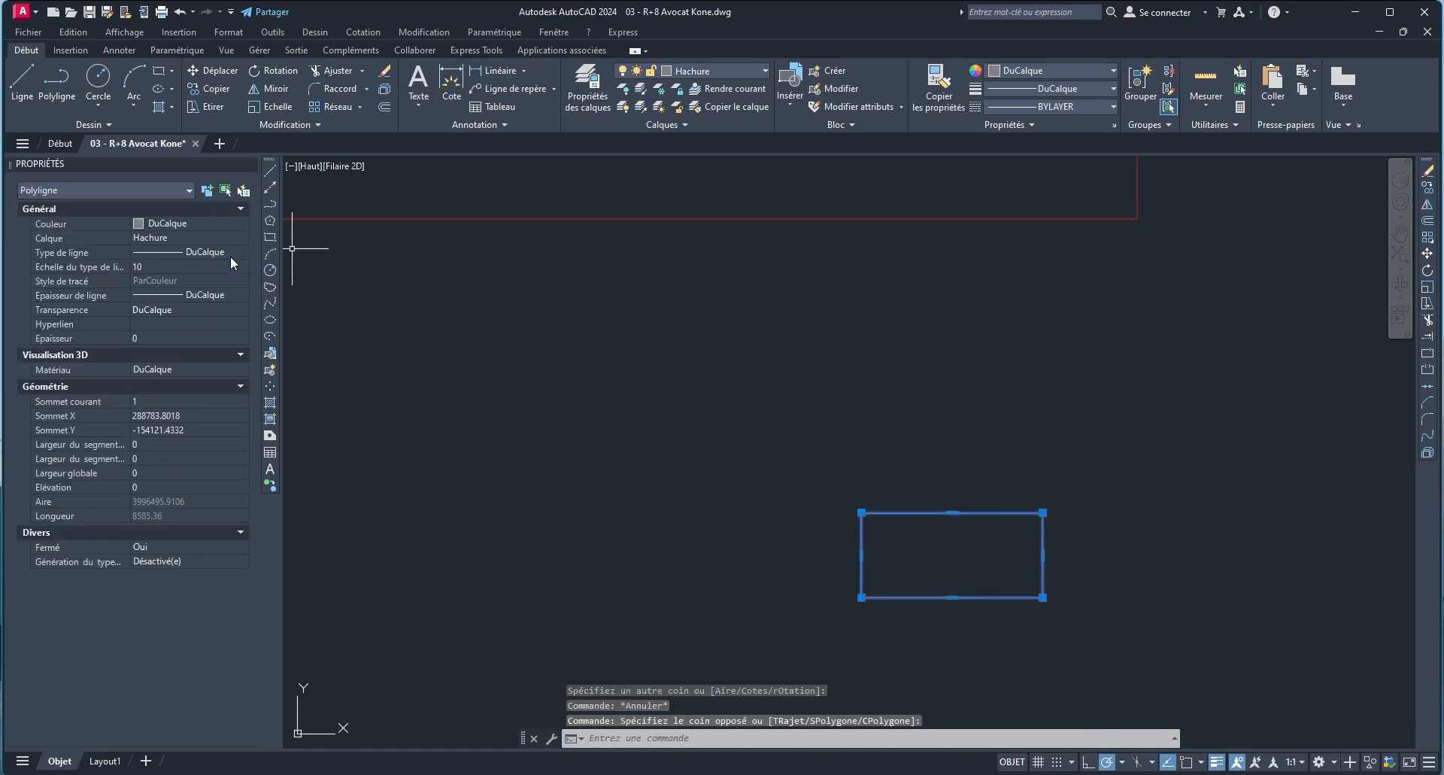
left_click(195, 238)
left_click(242, 237)
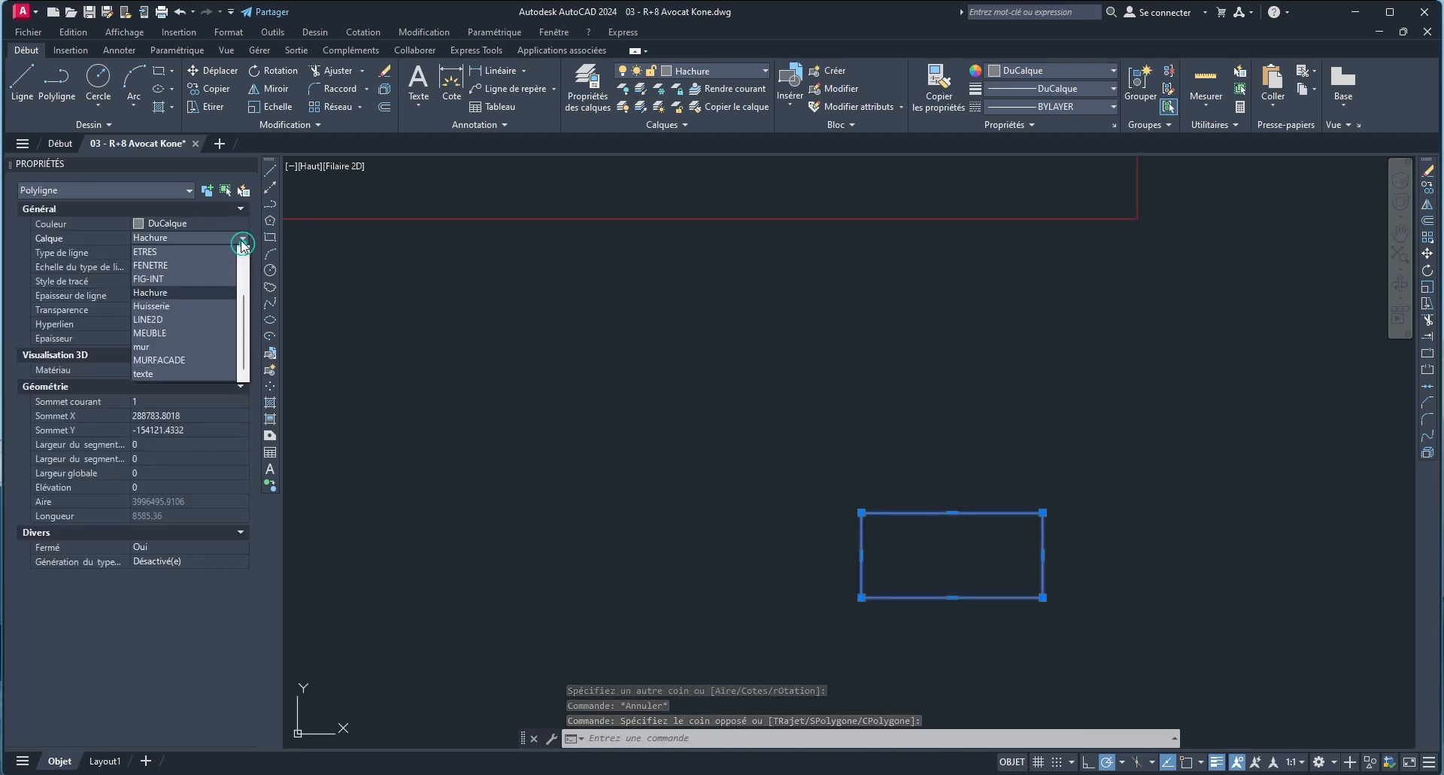
left_click(166, 348)
middle_click_drag(775, 440, 808, 476)
key("Escape")
Copy the rectangle toward the lower right from its lower-right corner grip, placing the copy's first vertex at about X 292342, Y -156176.
middle_click_drag(1107, 636, 1080, 468)
left_click(1080, 472)
left_click(986, 417)
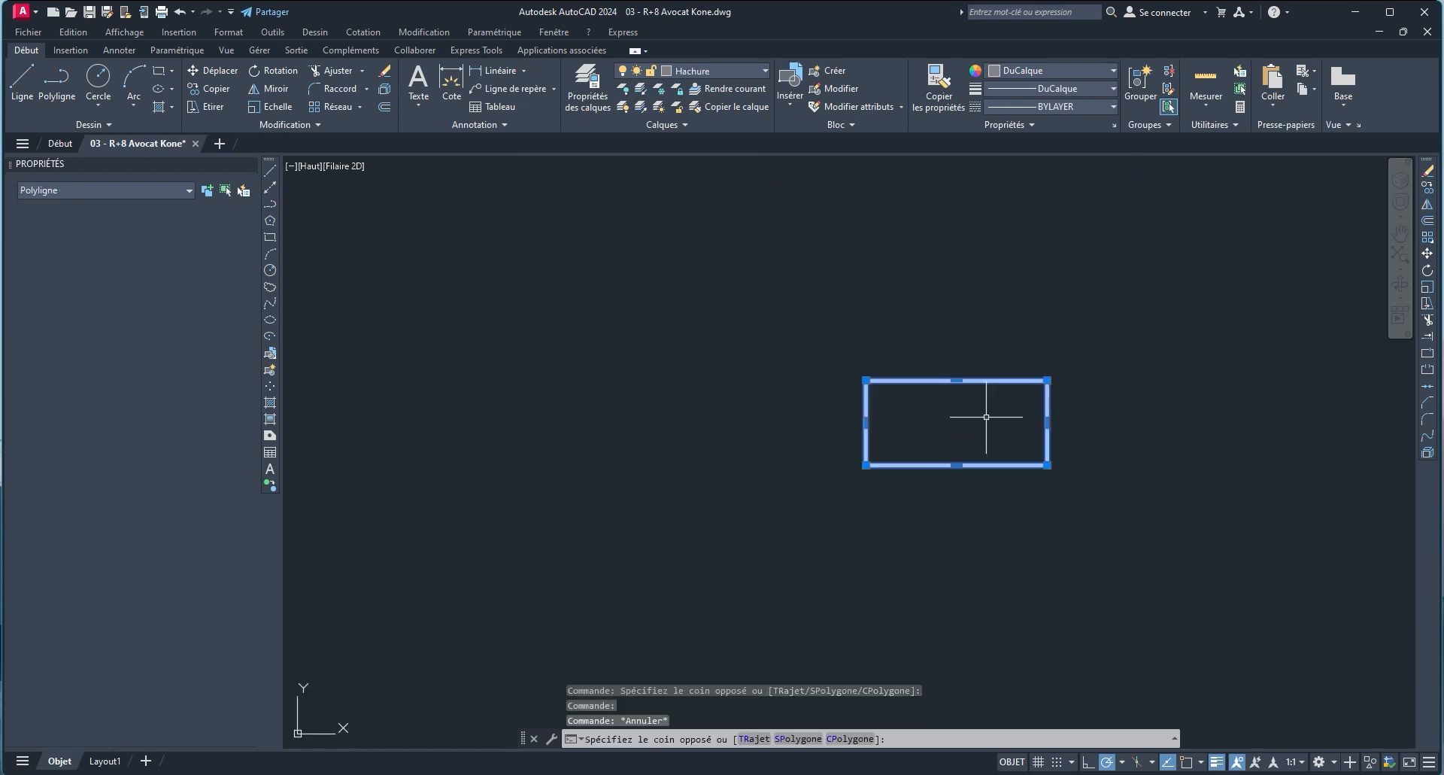
scroll(1046, 463, "up", 2)
left_click(1042, 456)
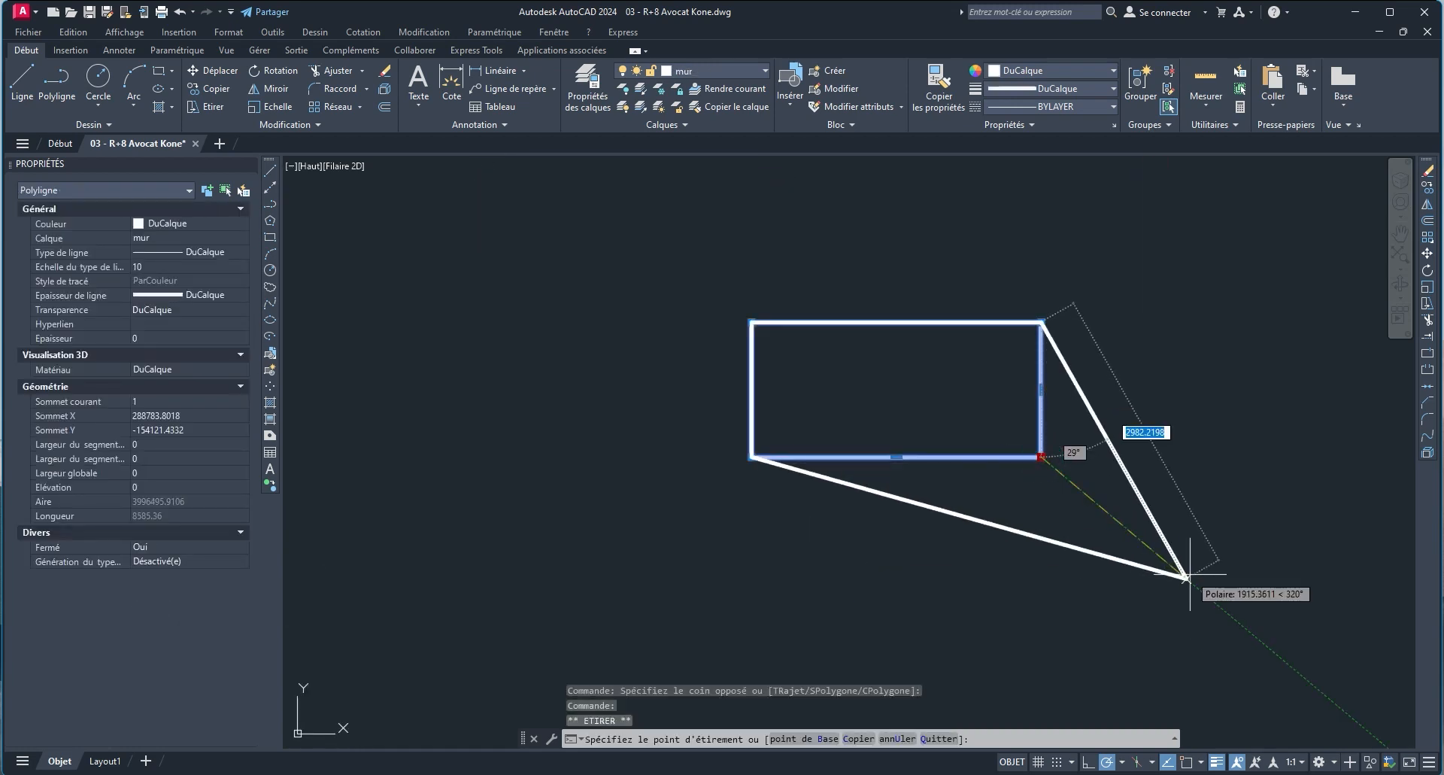
key("space")
middle_click_drag(1083, 554, 918, 419)
middle_click_drag(1166, 511, 1149, 514)
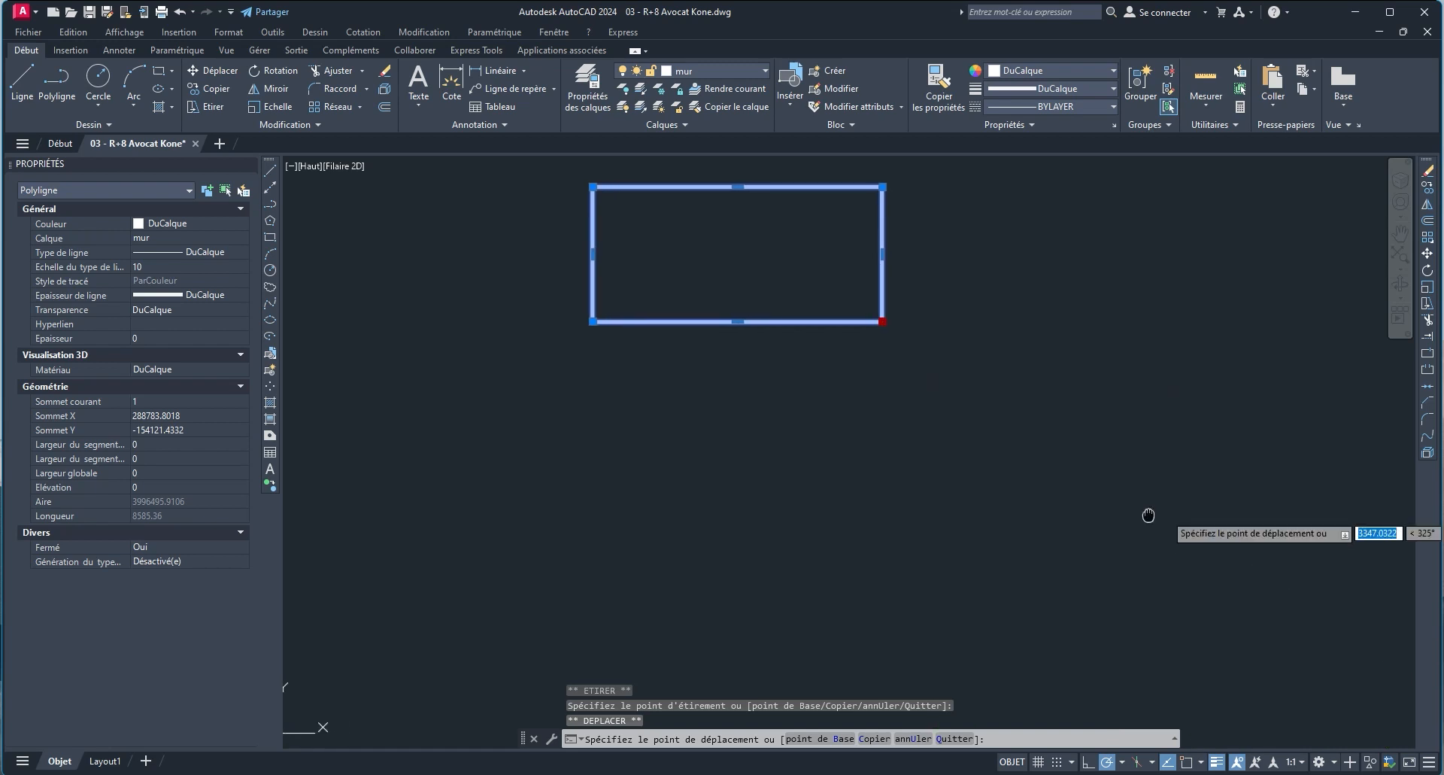
left_click(1234, 519, "ctrl")
middle_click_drag(974, 613, 1012, 506)
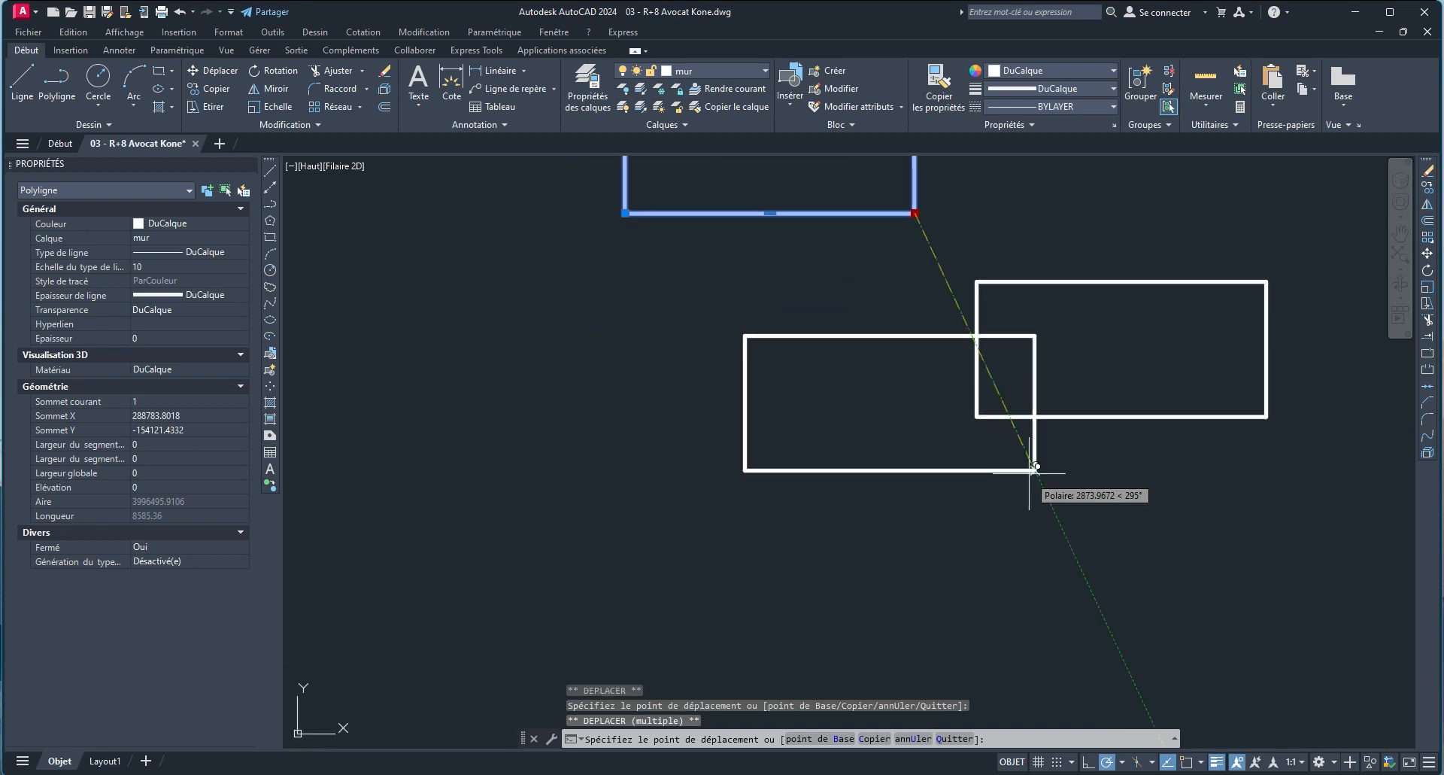
scroll(1031, 468, "down", 4)
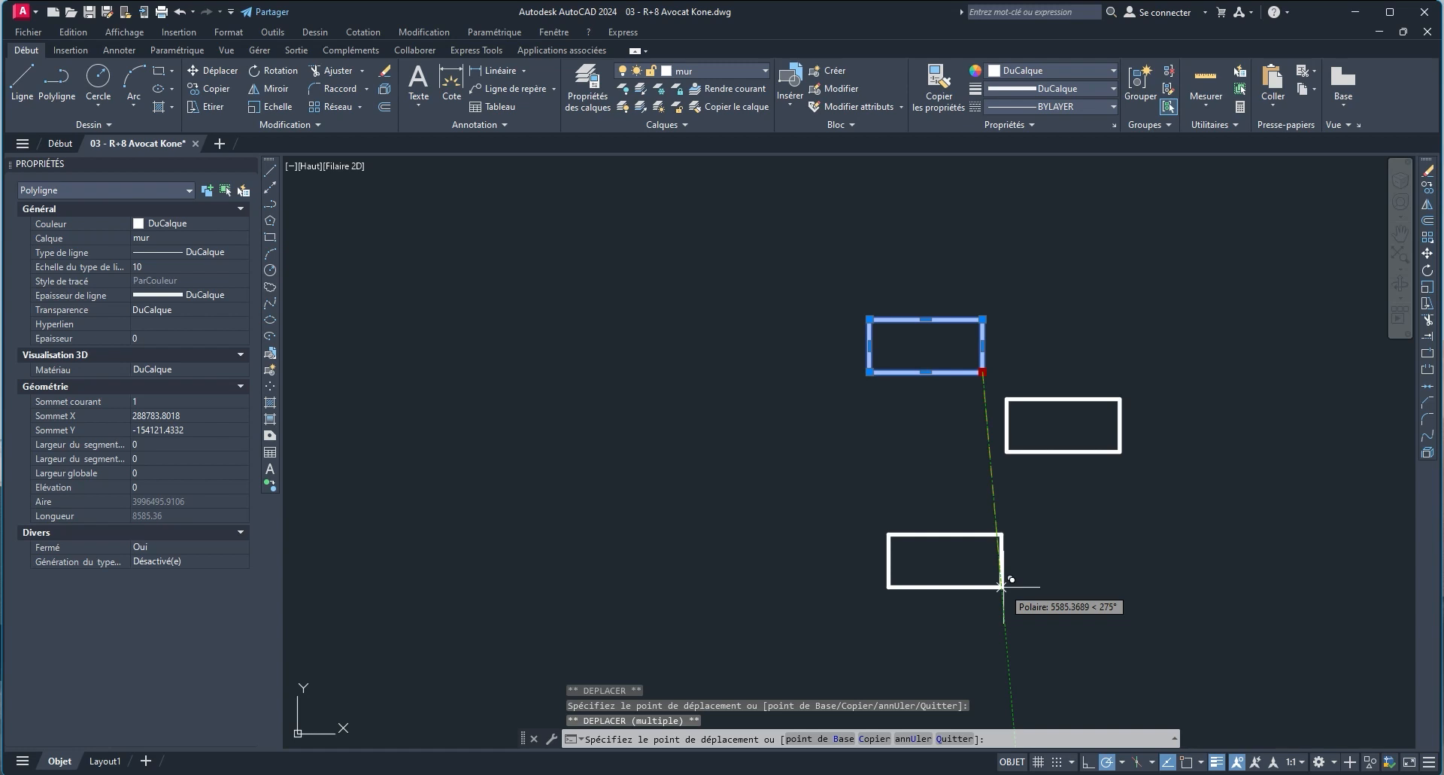
key("Return")
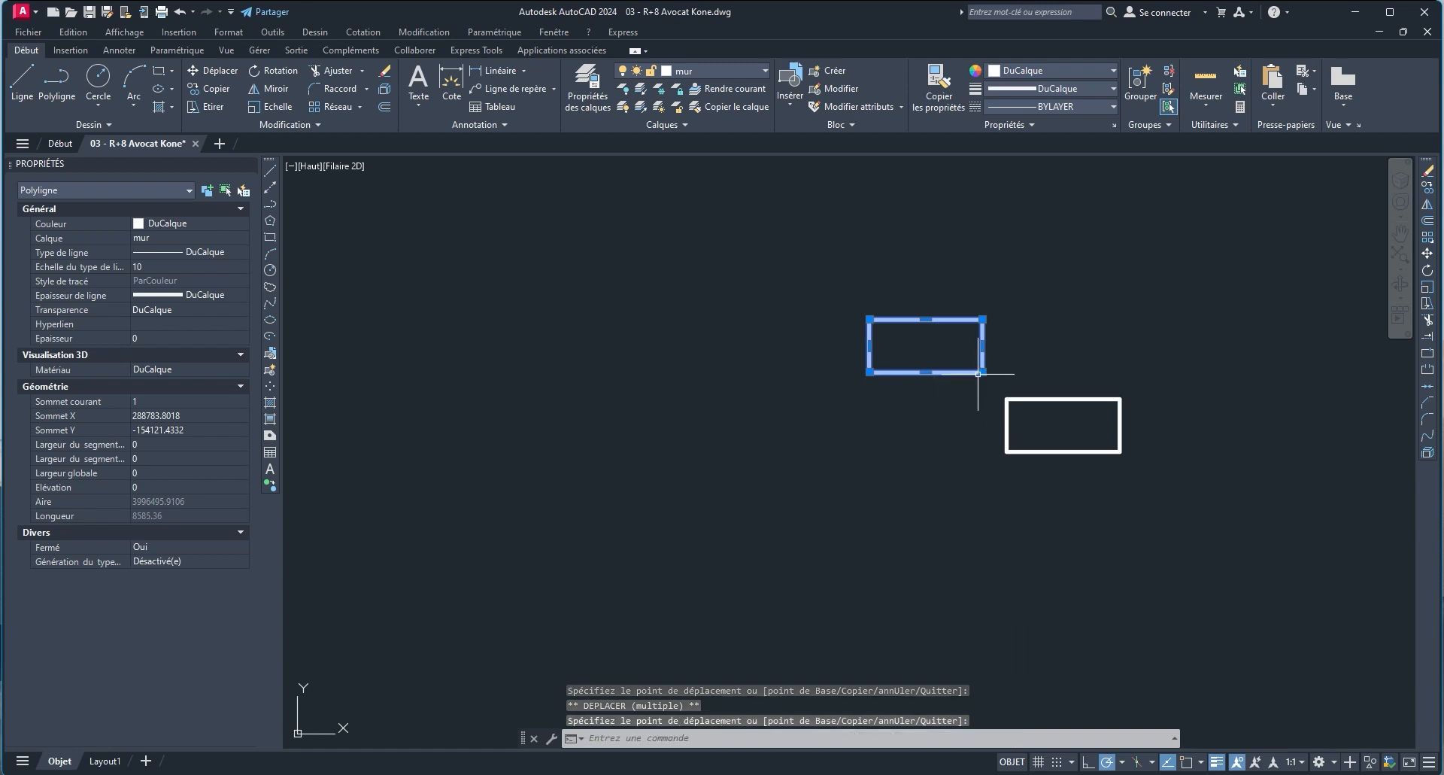
type("rec")
key("Return")
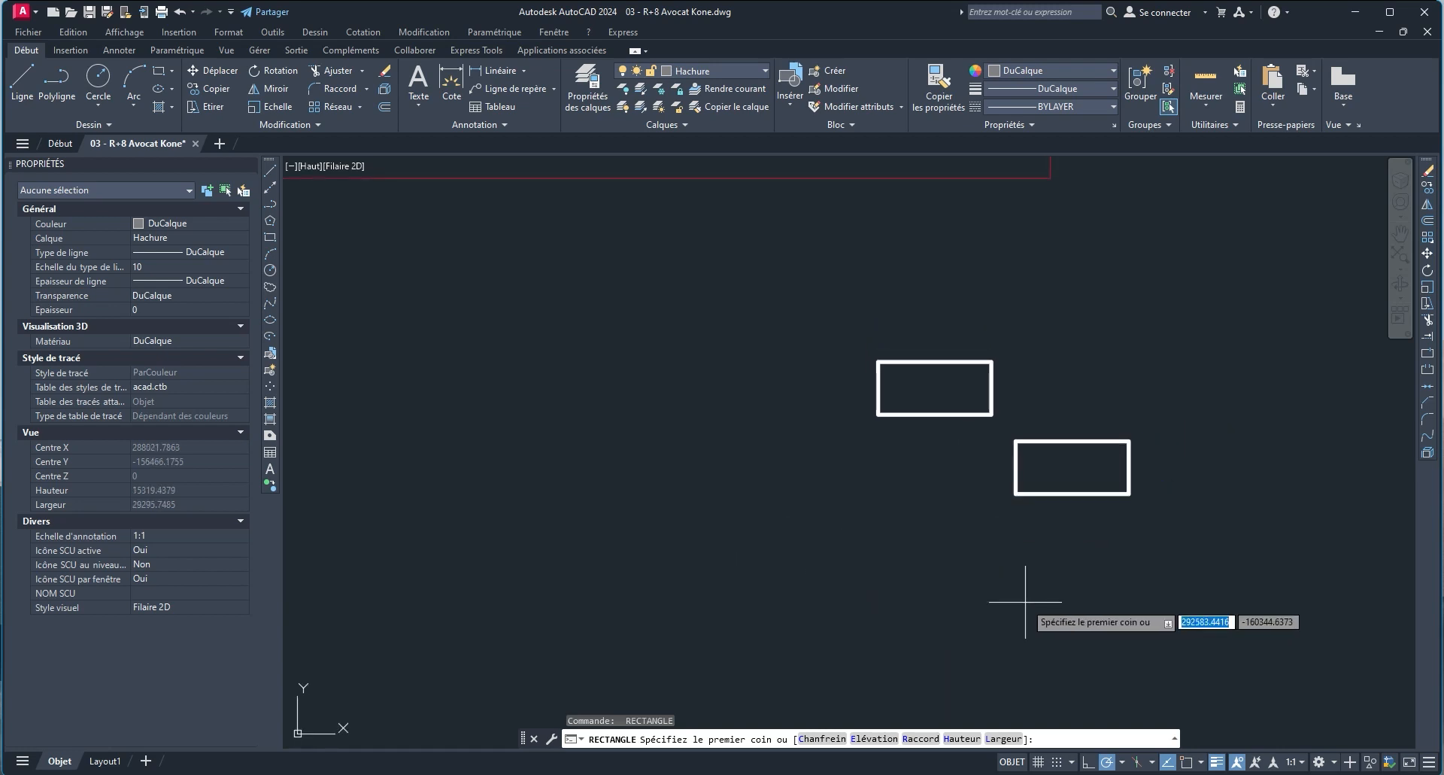
key("Escape")
Preview moving, rotating and scaling the original rectangle from its lower-right corner grip, without applying any of them.
left_click(942, 429)
left_click(919, 403)
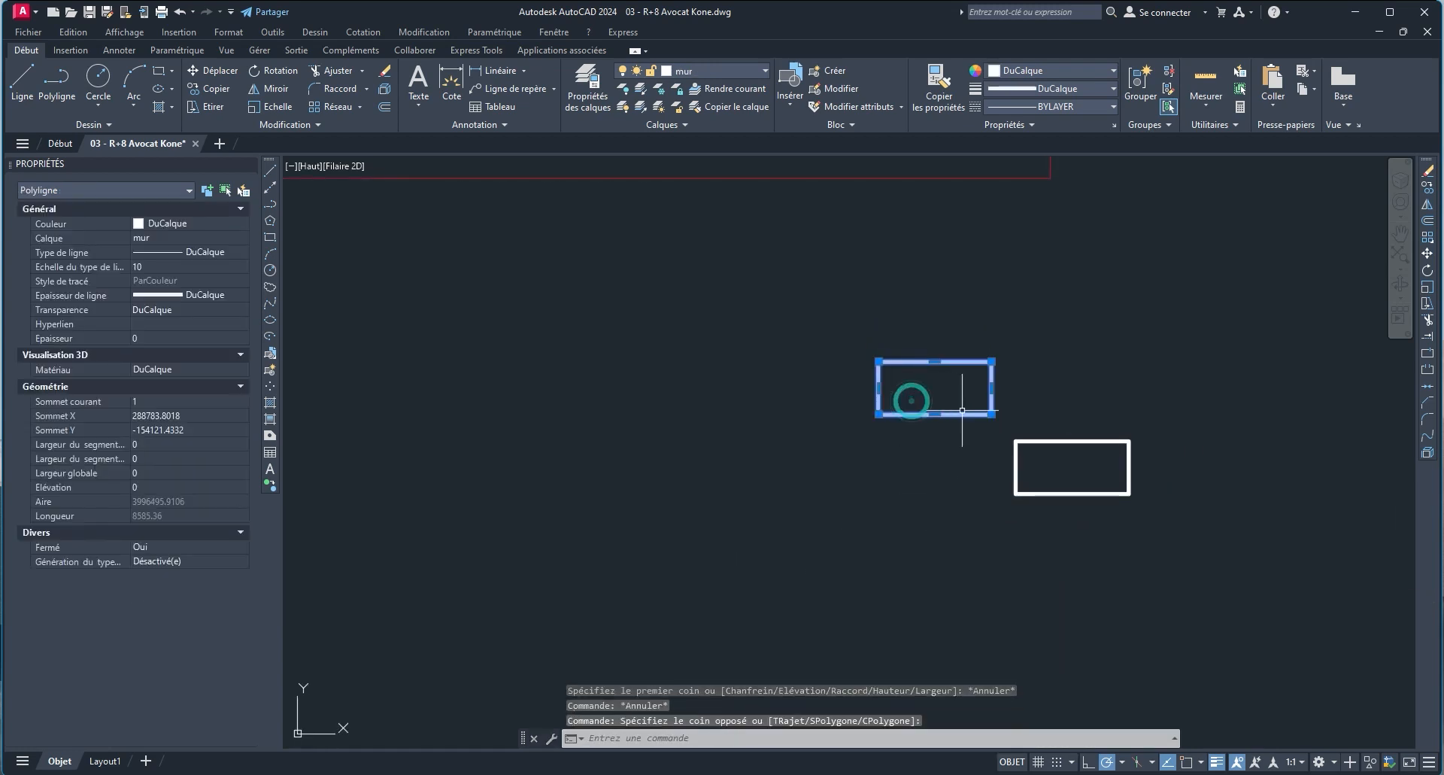
left_click(991, 413)
key("space")
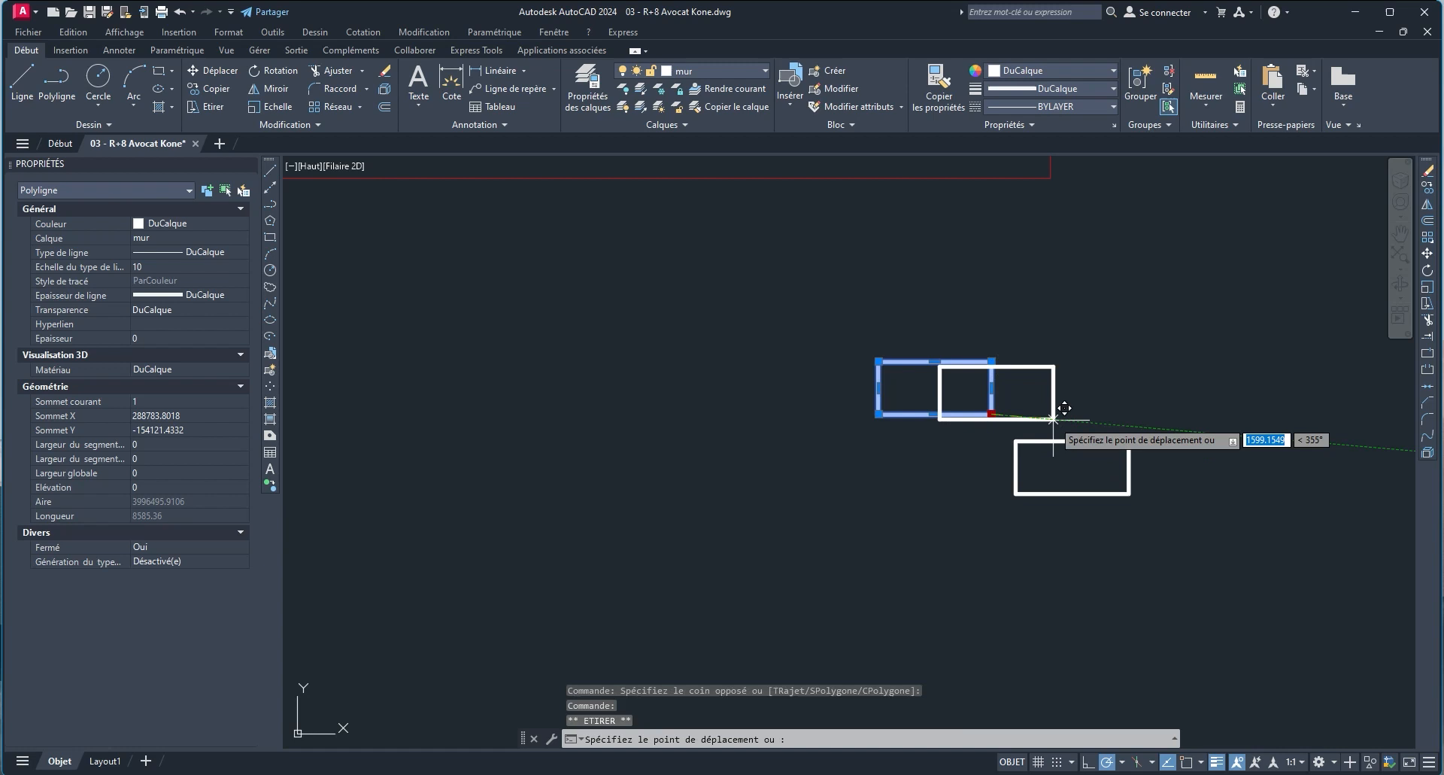
key("space")
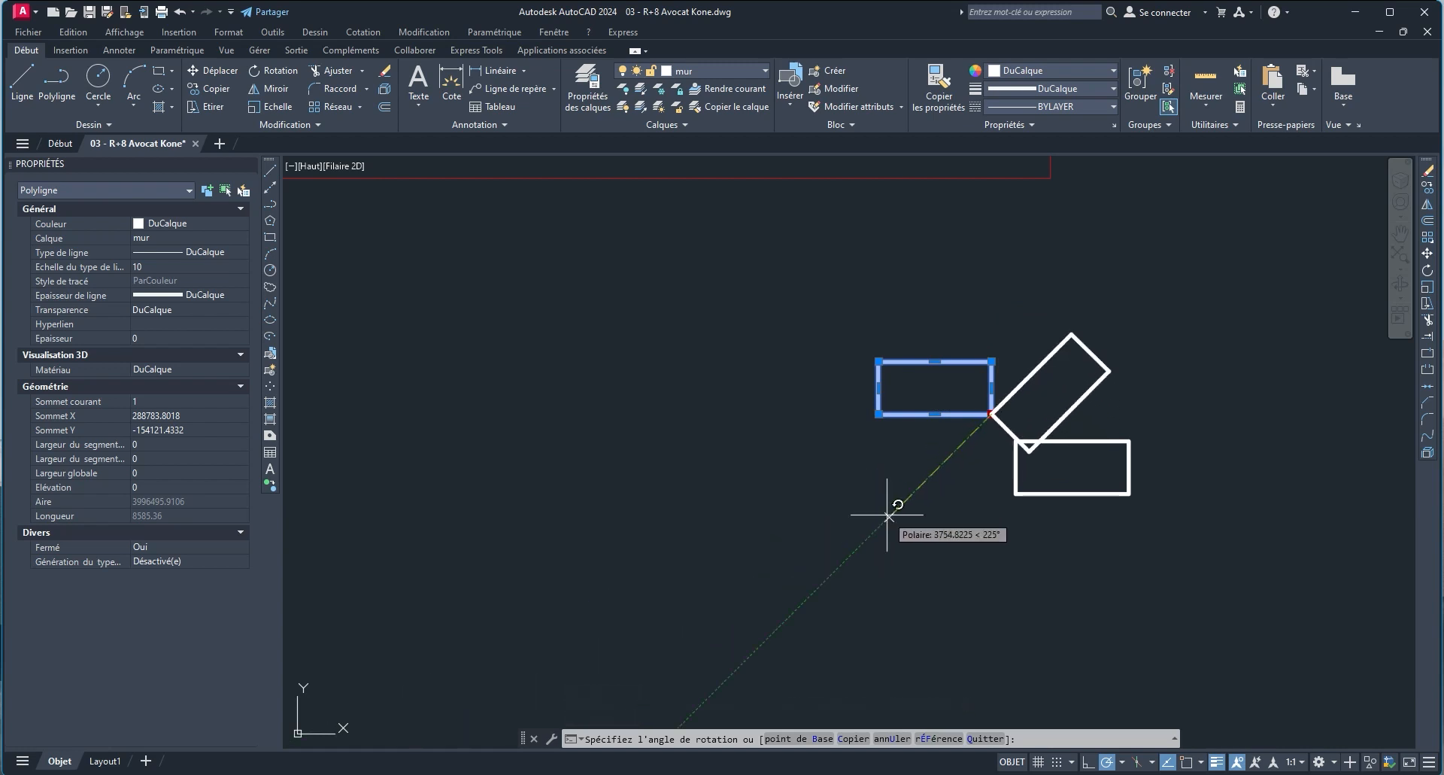
key("space")
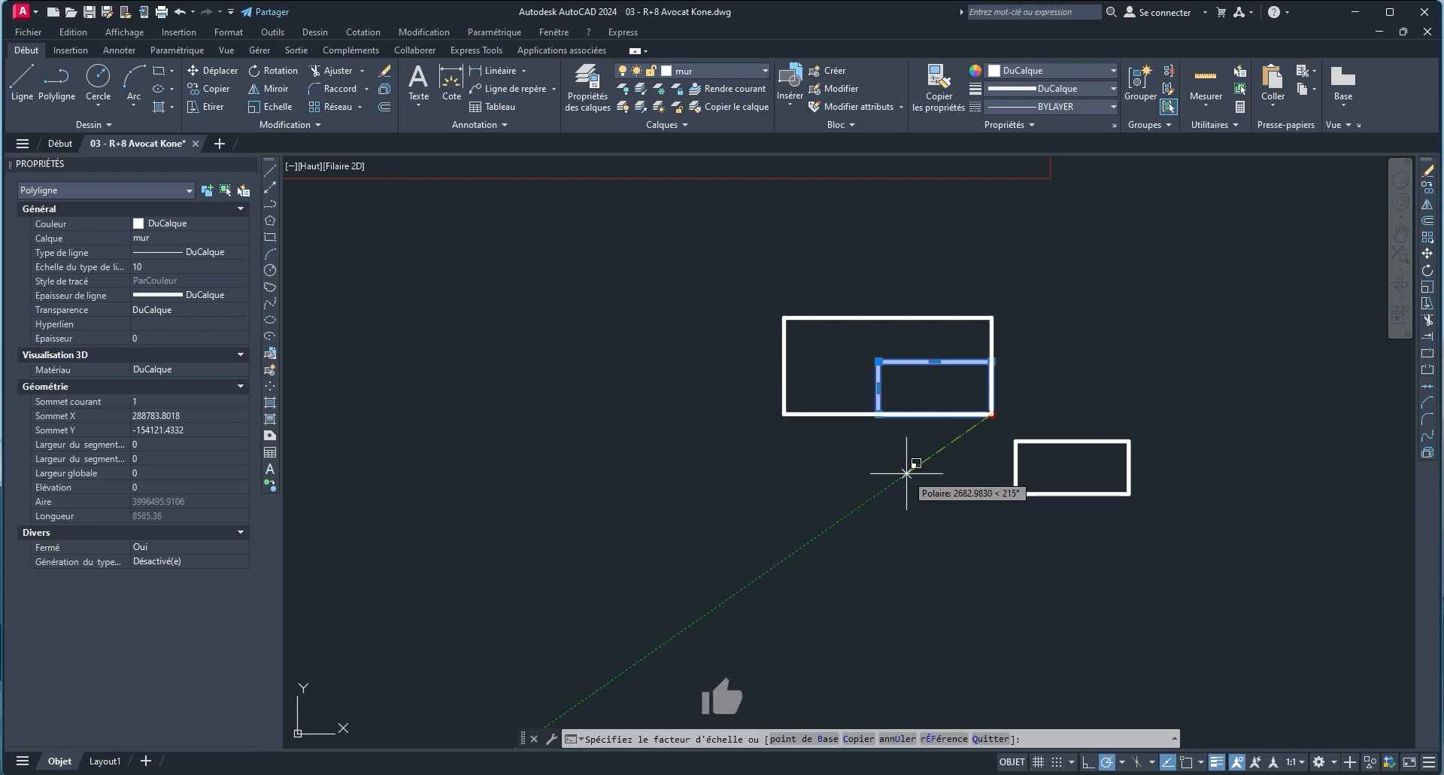
key("Escape")
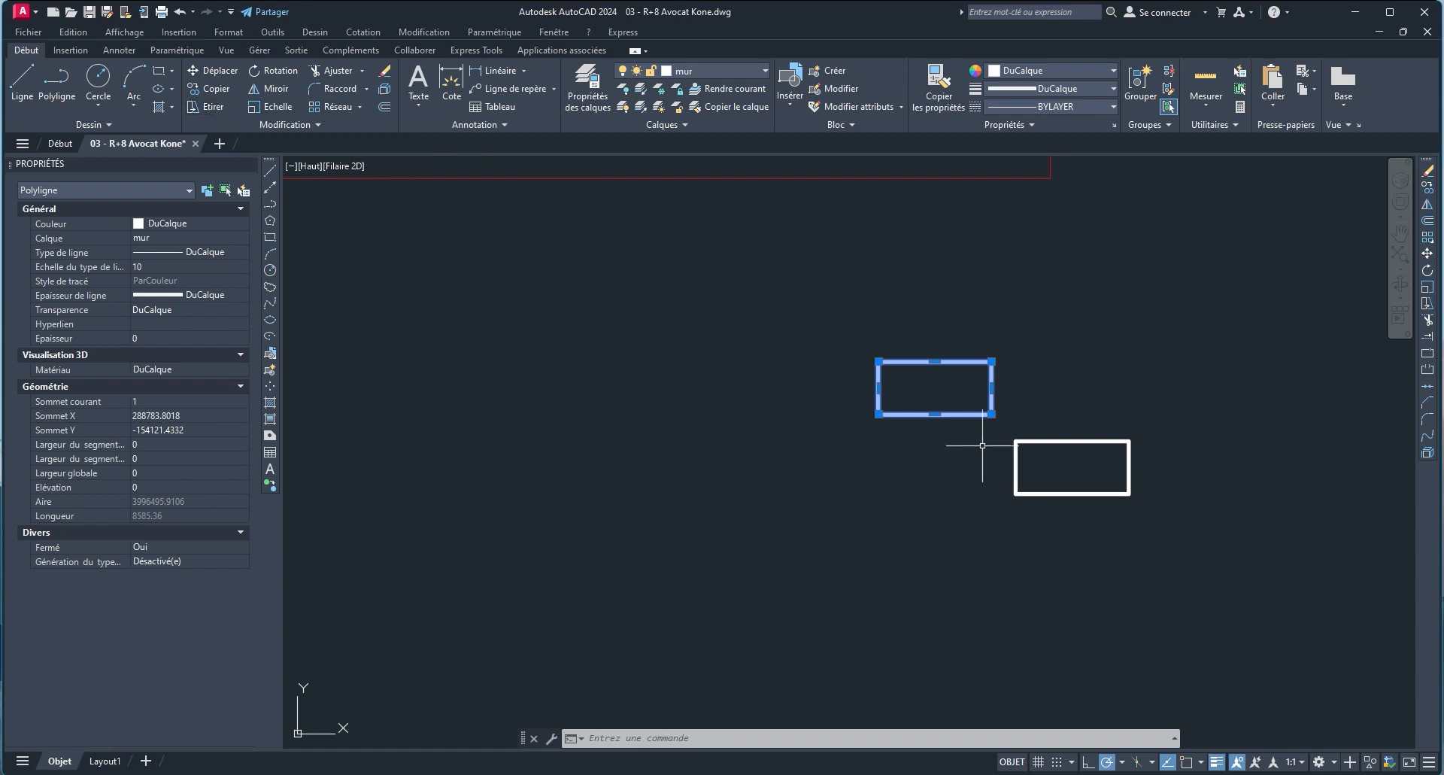
Mirror the original rectangle about a steep line through its lower-right corner grip, placing its first vertex at about X 293839, Y -157917.
left_click(992, 415)
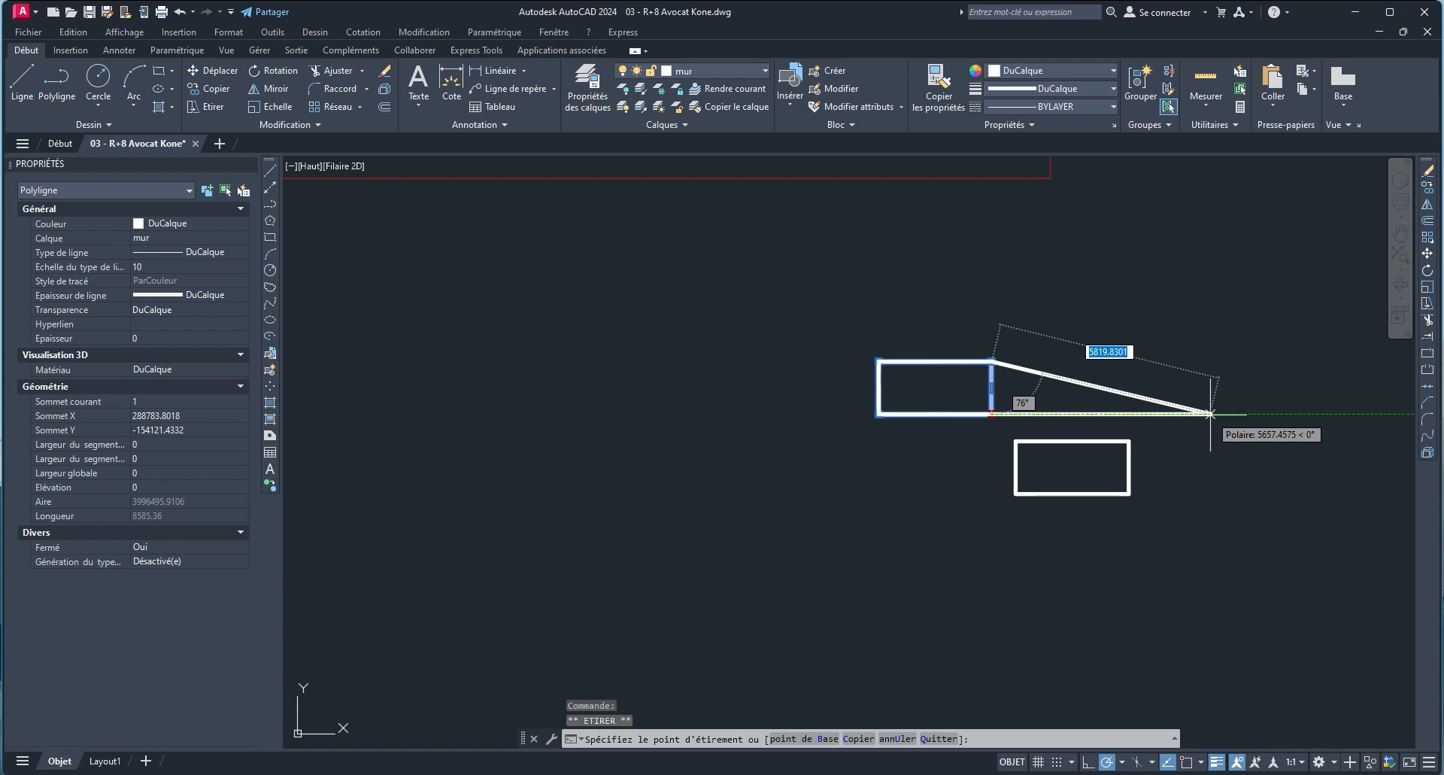
key("space")
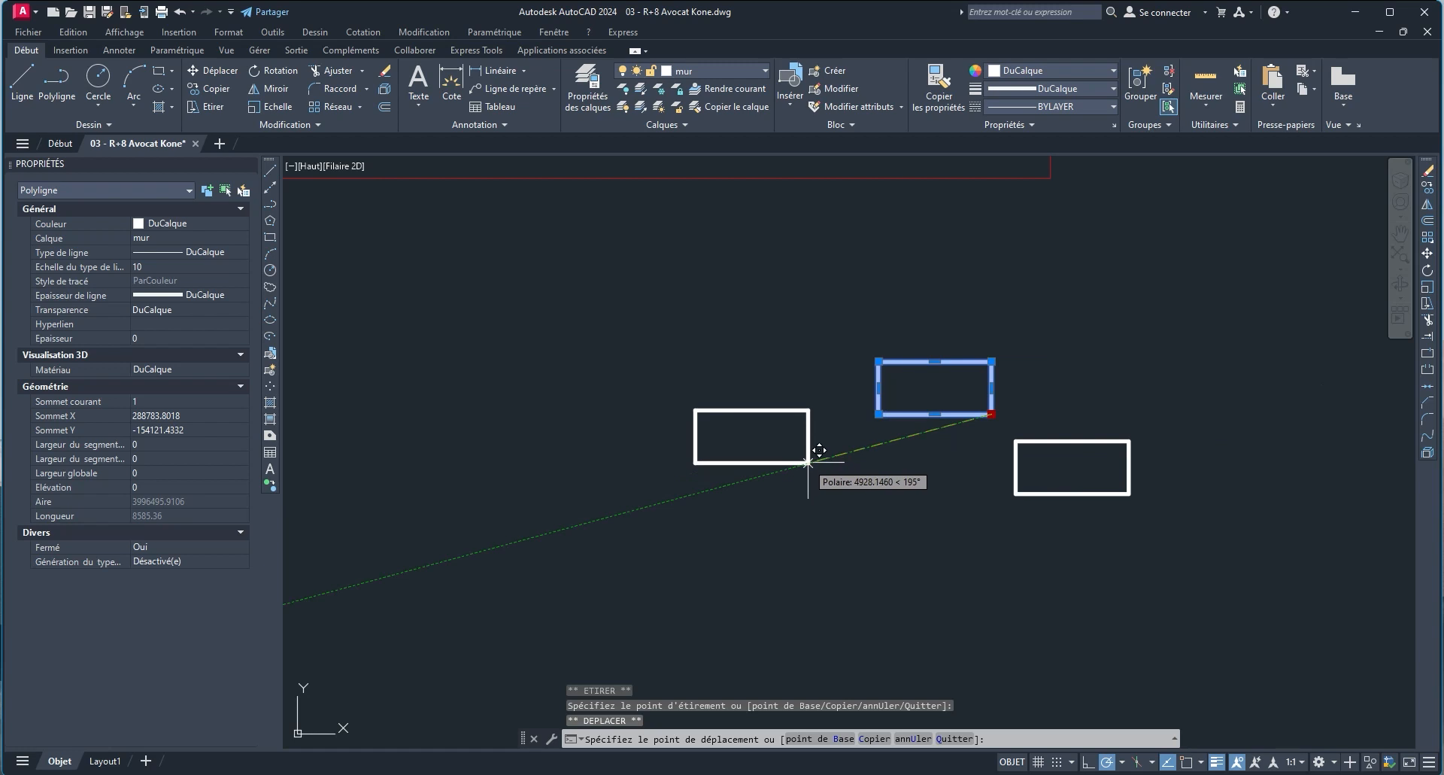
key("space")
key("space")
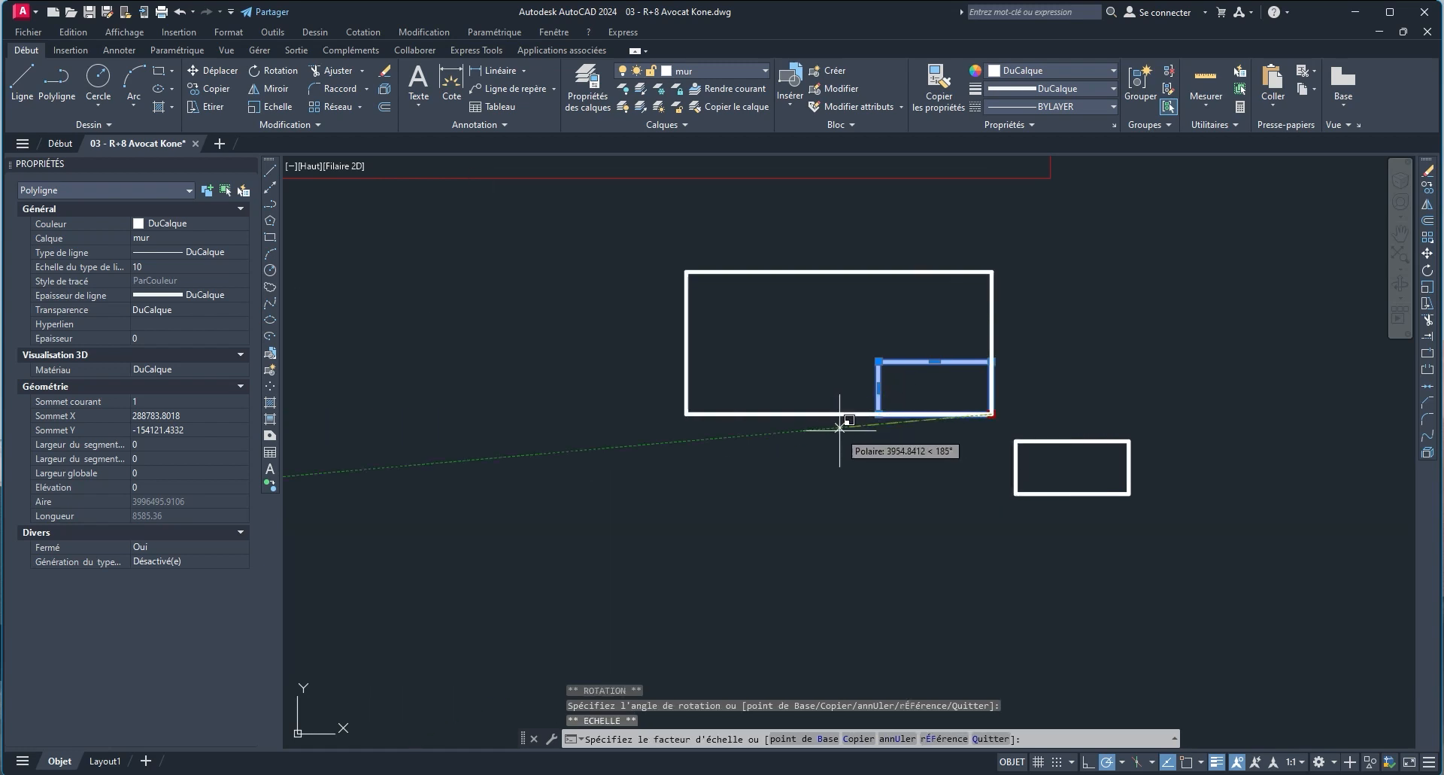
key("space")
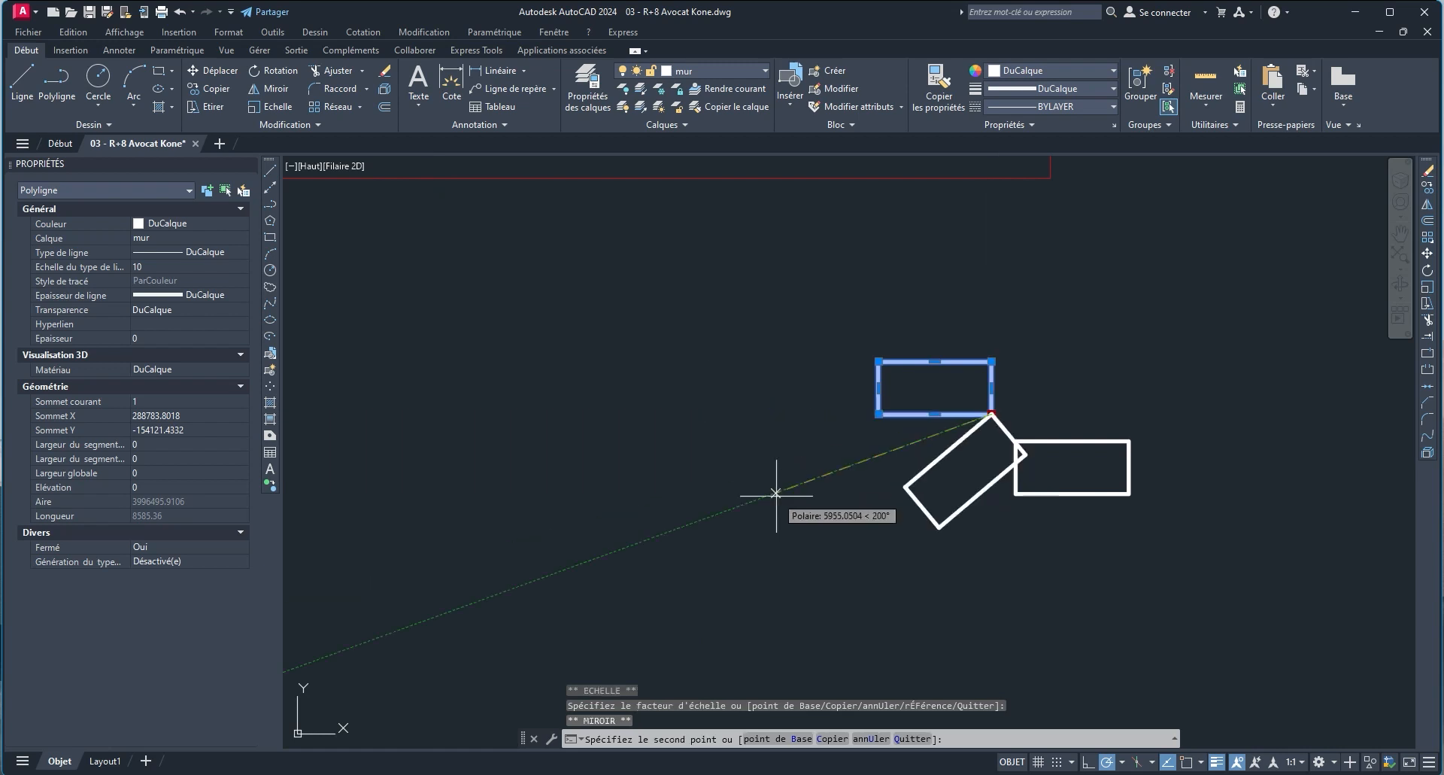
middle_click_drag(950, 551, 1044, 372)
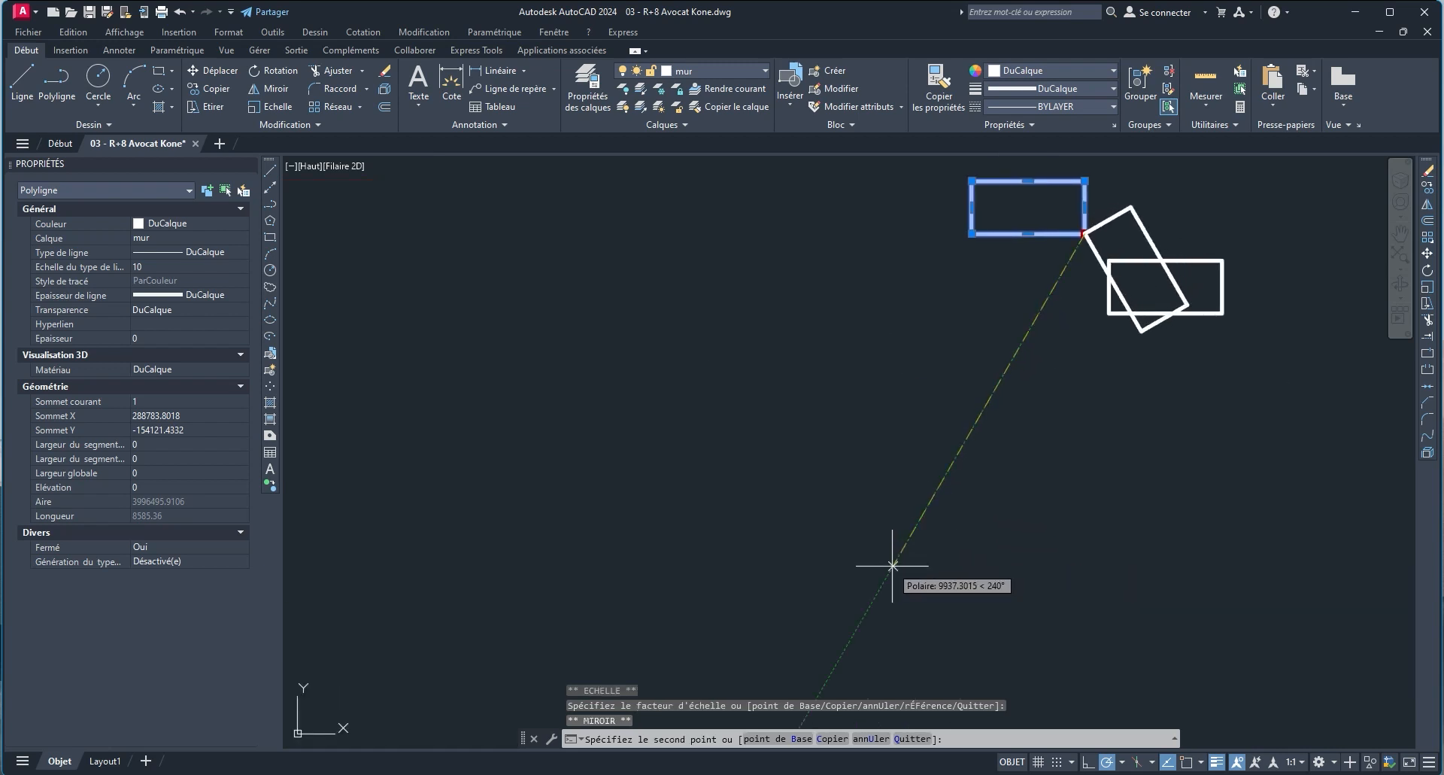
left_click(832, 574)
middle_click_drag(1074, 460, 974, 596)
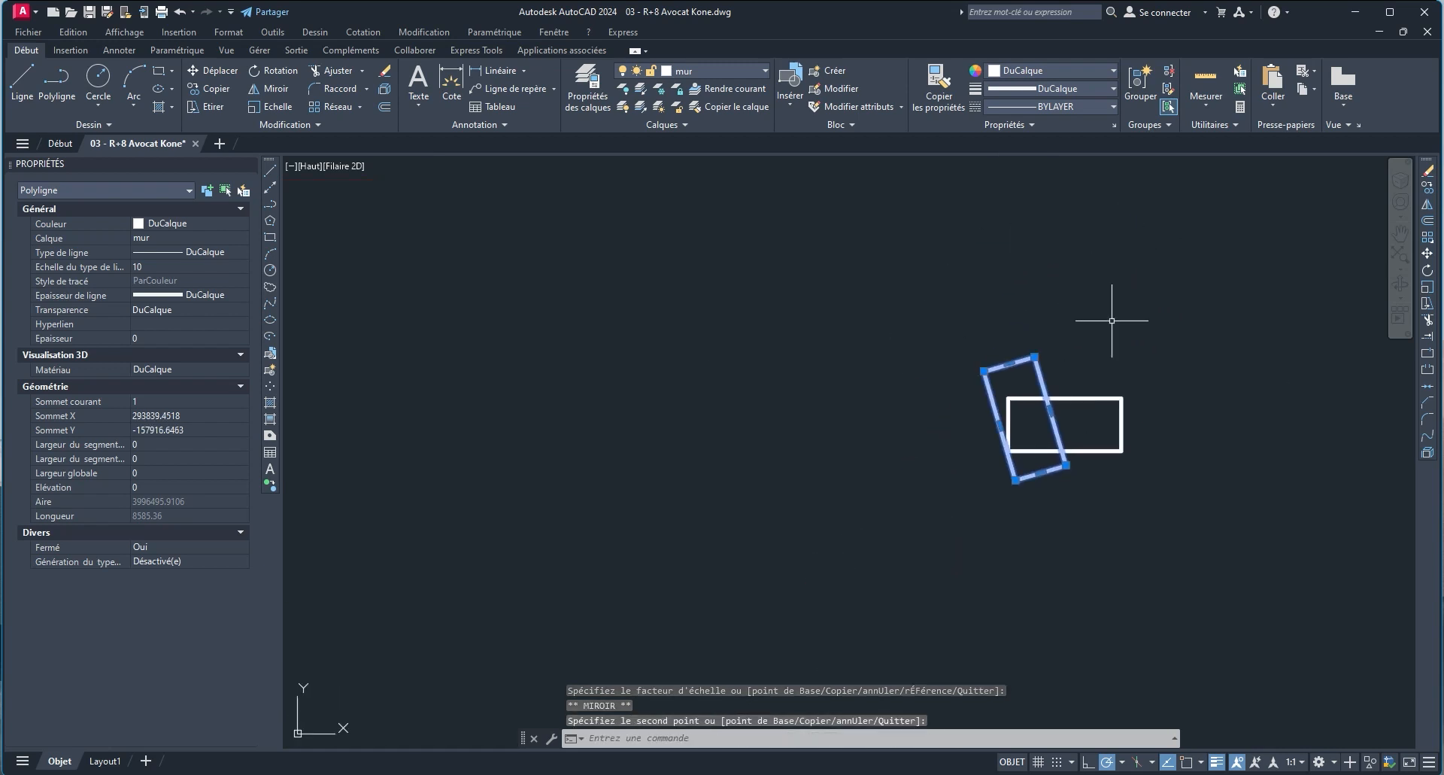
Delete the tilted mirrored rectangle that overlaps the horizontal copy.
scroll(985, 354, "up", 4)
scroll(995, 418, "down", 6)
scroll(1067, 442, "up", 4)
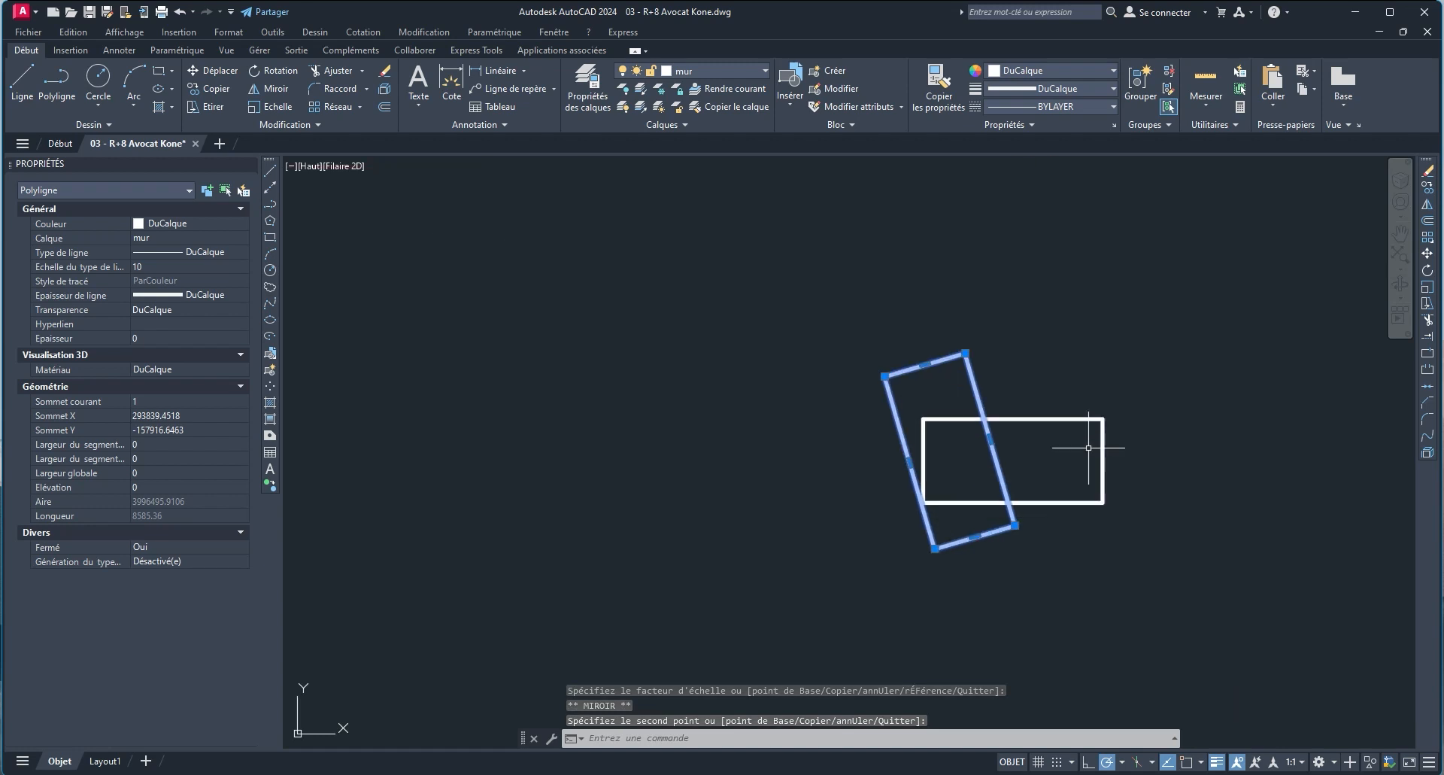
key("Delete")
Mirror the horizontal rectangle about a 235° line through its lower-right corner grip, keeping the original and ending after one mirrored copy.
left_click(1104, 558)
left_click(980, 471)
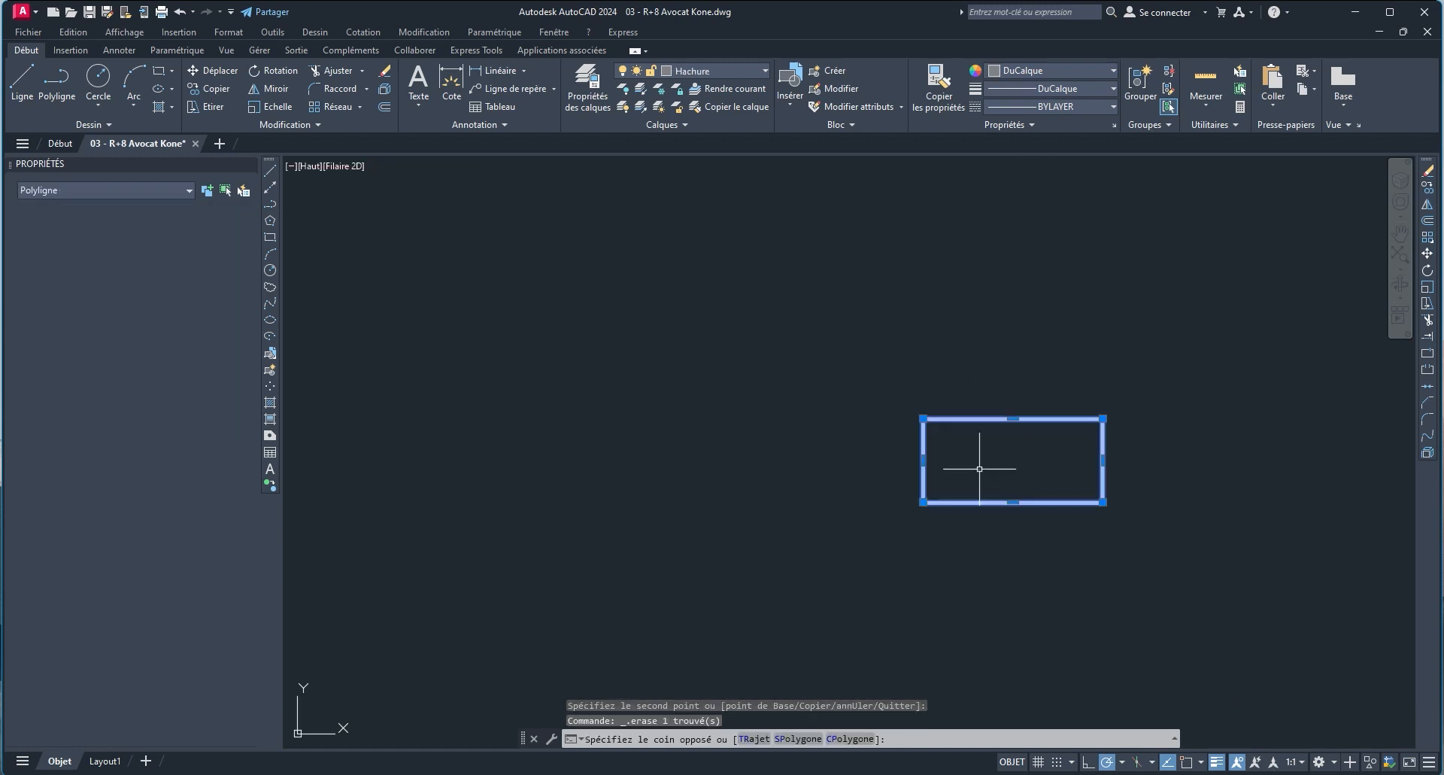
middle_click_drag(980, 470, 985, 481)
left_click(1108, 514)
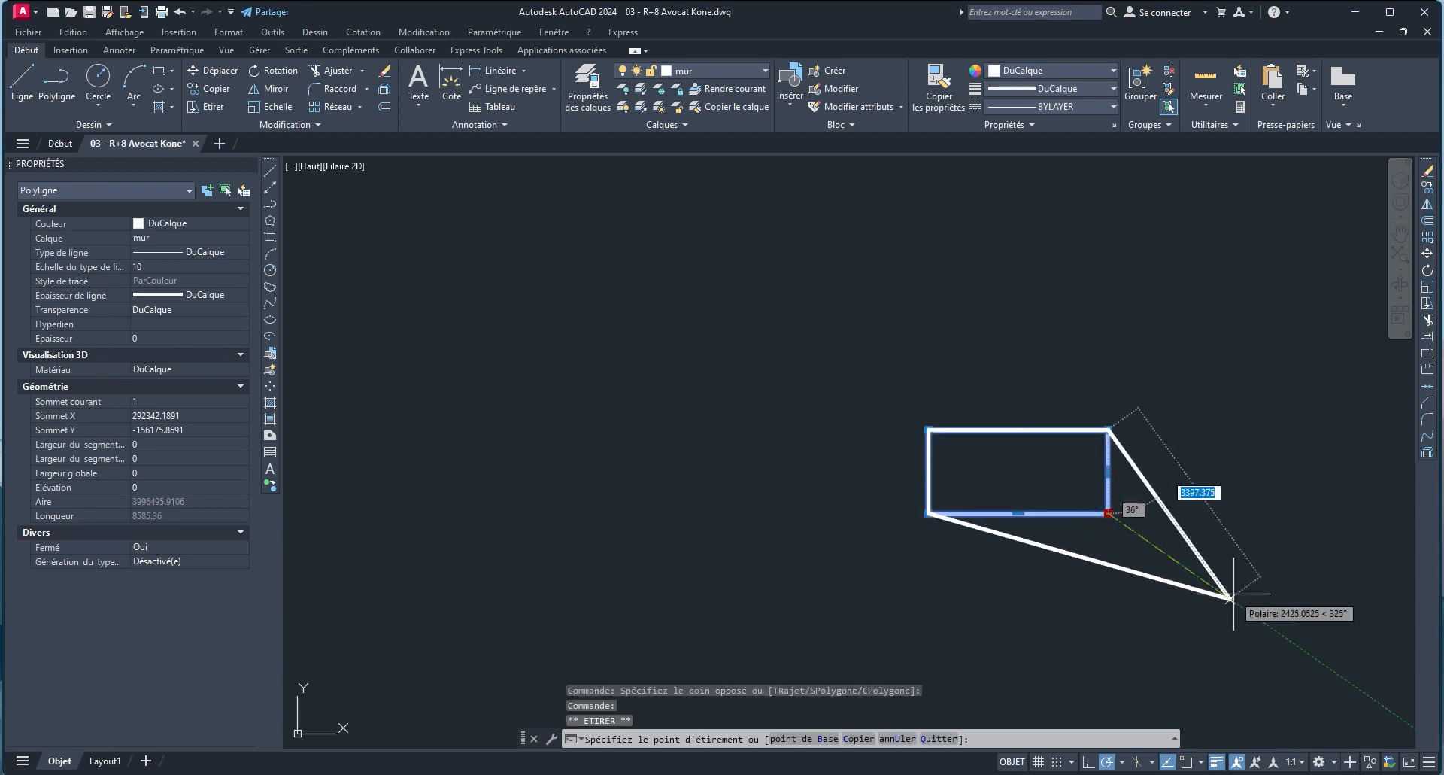
key("space")
key("space")
key("space")
key("space")
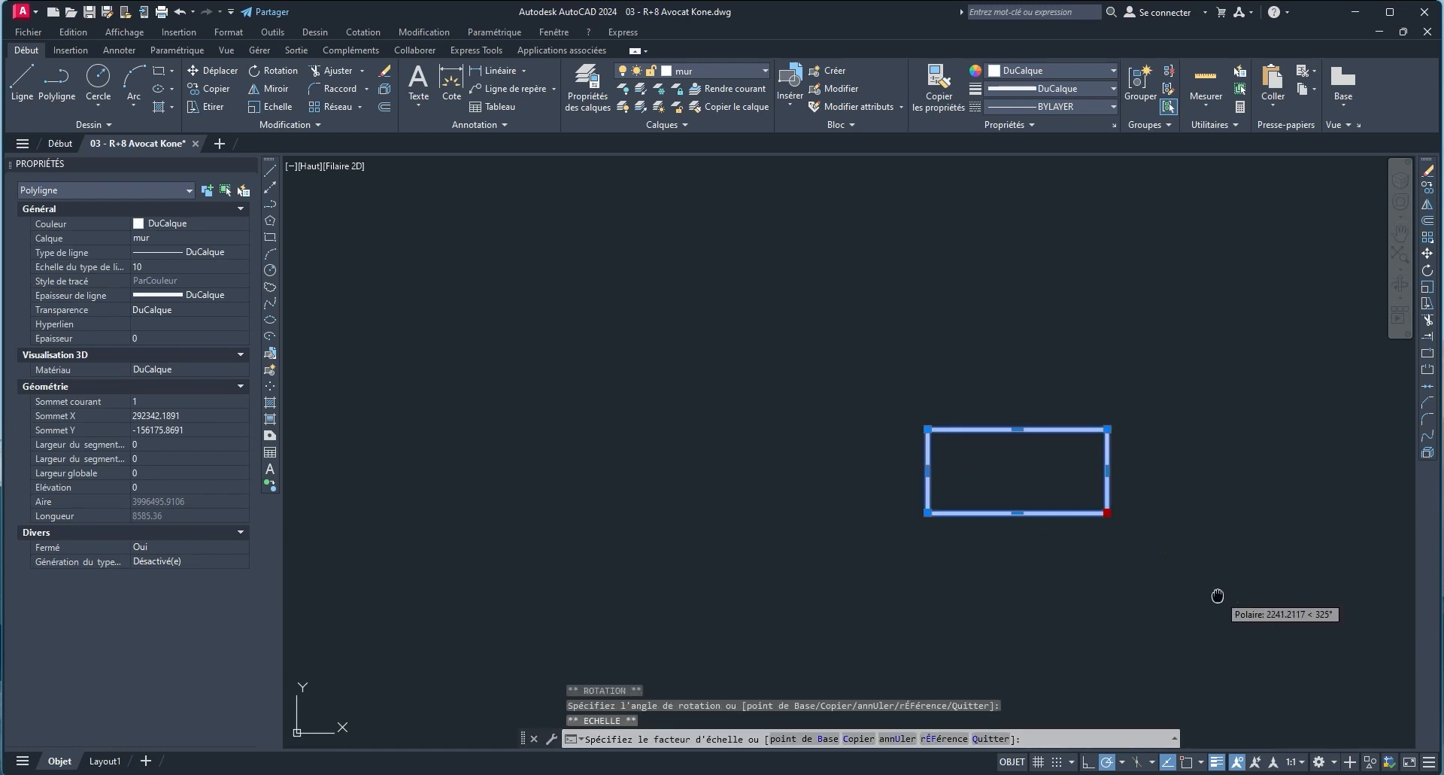
middle_click_drag(1217, 593, 1096, 472)
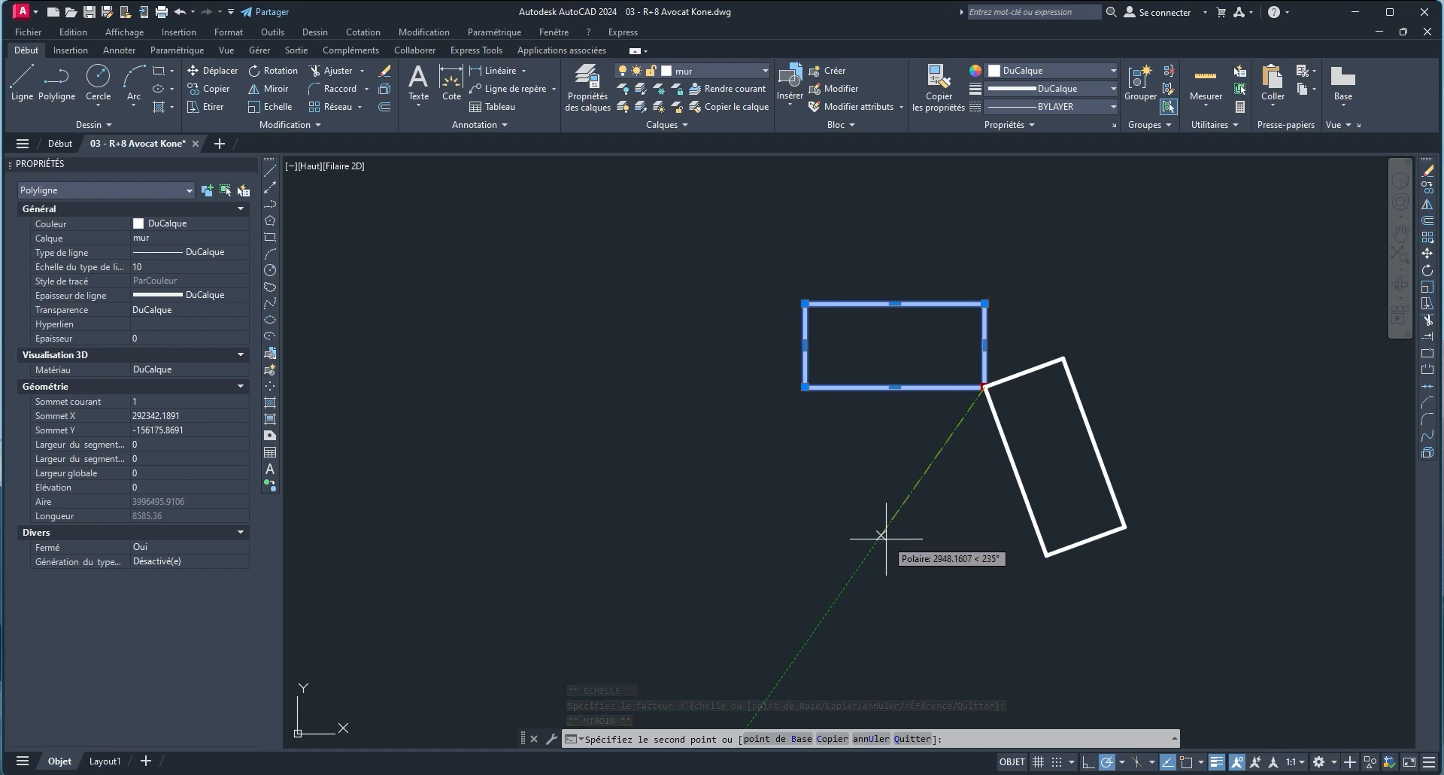
left_click(881, 535, "ctrl")
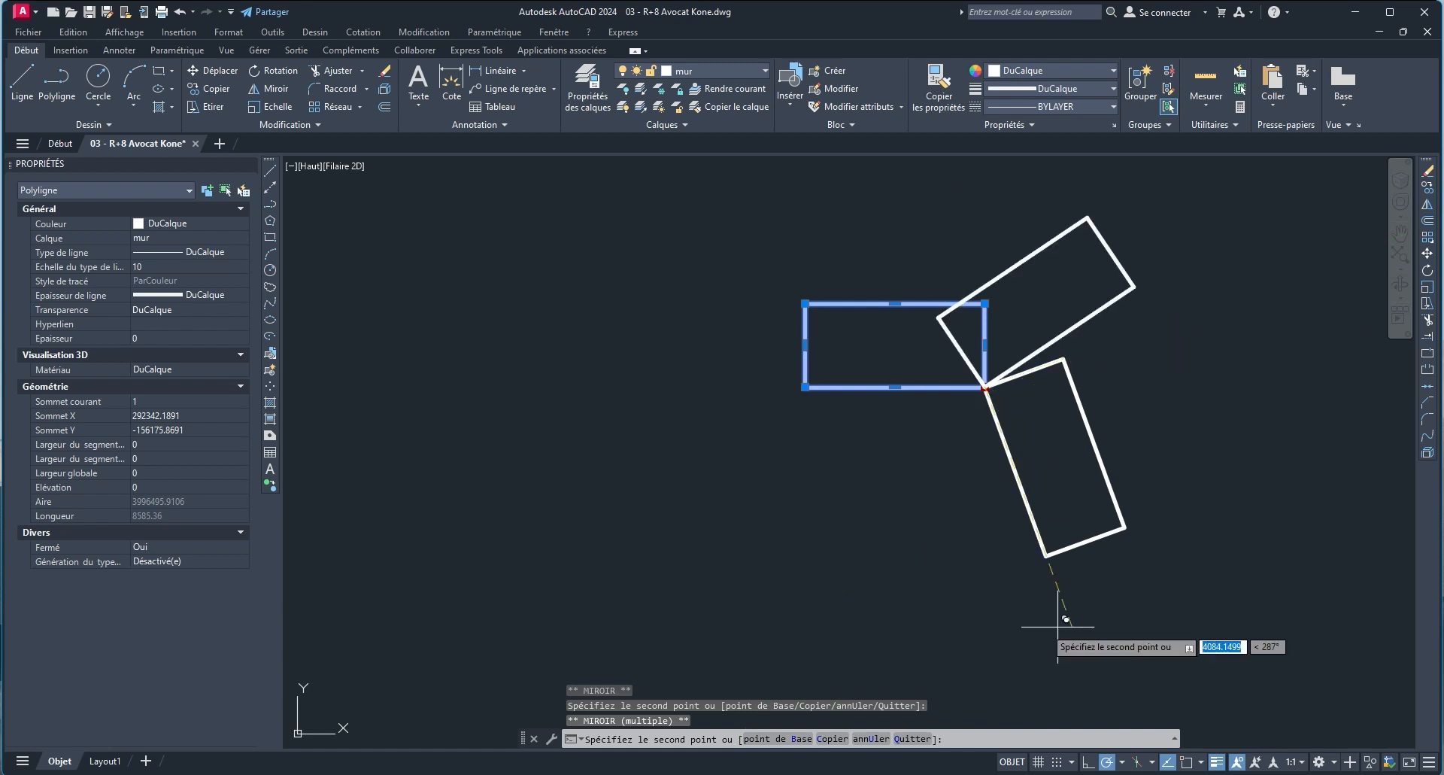
key("Escape")
scroll(1186, 336, "down", 1)
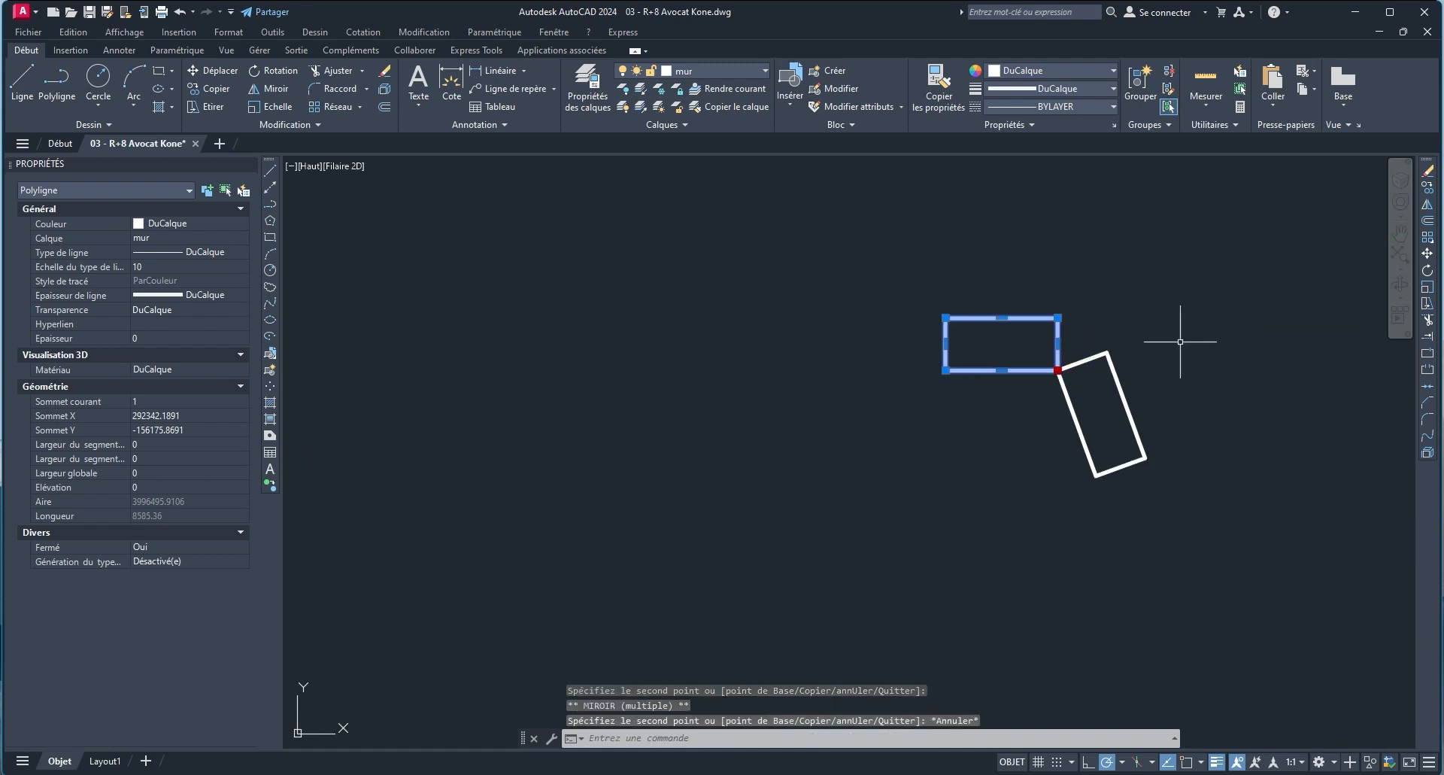
scroll(1077, 346, "up", 1)
mouse_move(1215, 490)
middle_mouse_down()
mouse_move(1199, 476)
mouse_move(1108, 521)
middle_mouse_up()
key("Escape")
middle_click_drag(1025, 589, 955, 564)
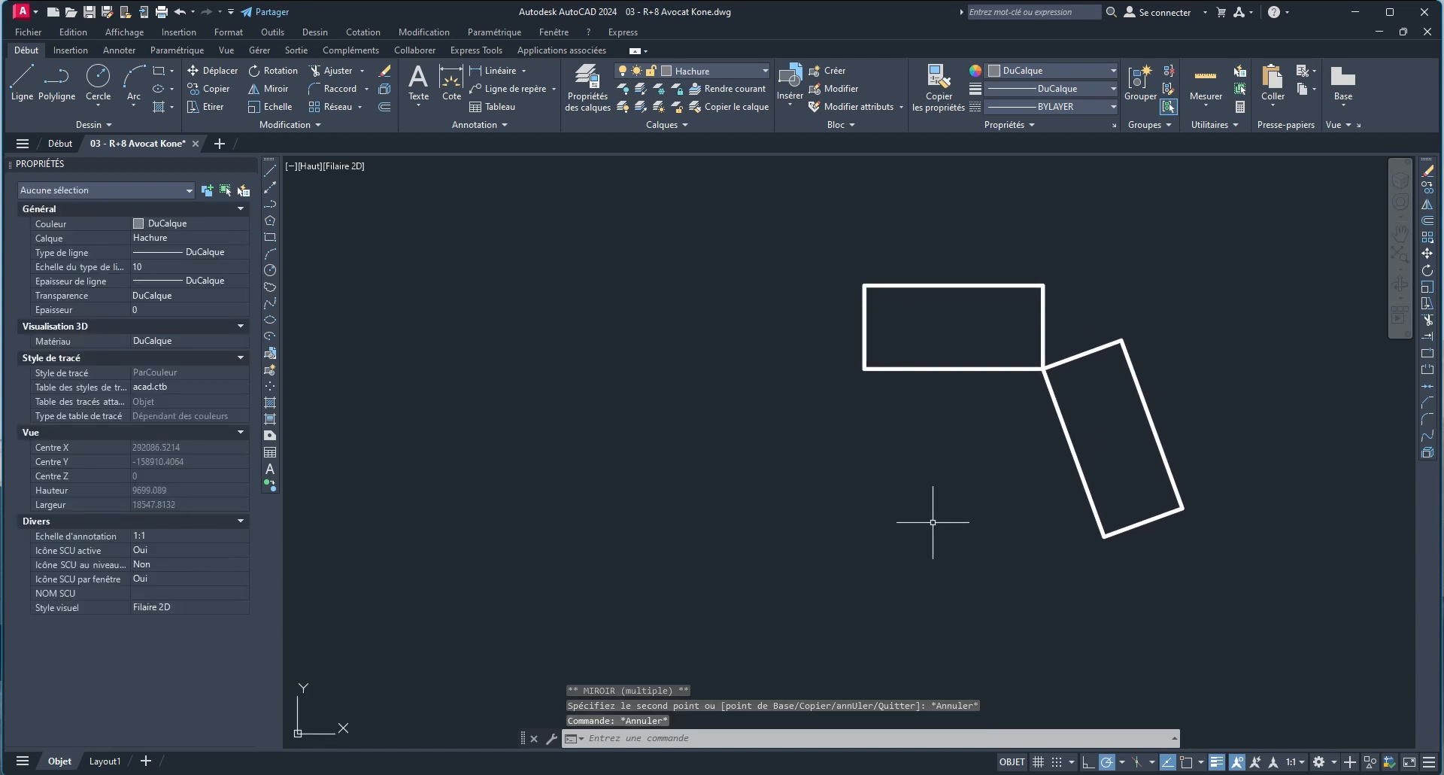
mouse_move(917, 490)
middle_mouse_down()
mouse_move(890, 493)
mouse_move(880, 524)
middle_mouse_up()
key("Delete")
key("Escape")
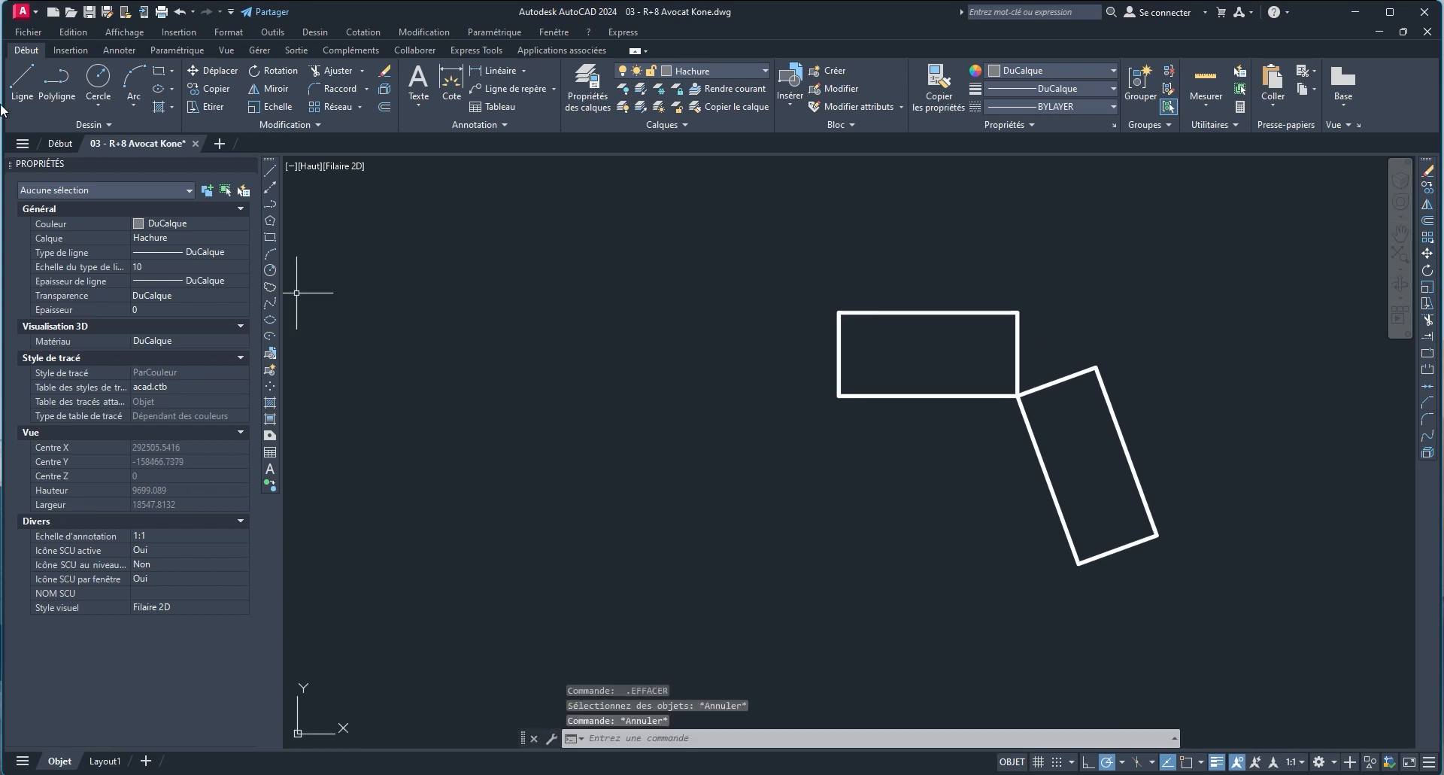
Draw a single horizontal line about 9142 units long below and to the left of the rectangles.
left_click(23, 84)
scroll(1180, 654, "down", 2)
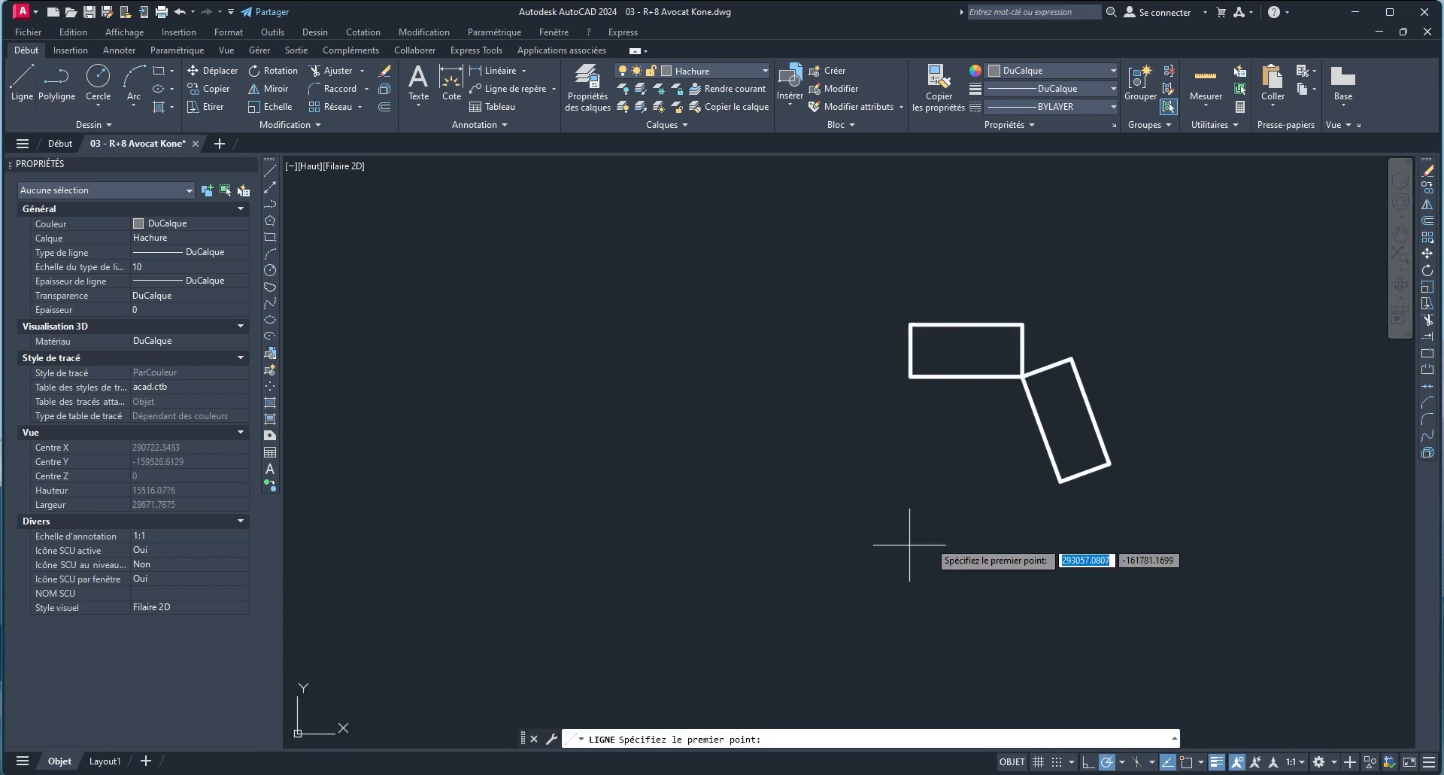
left_click(556, 550)
left_click(905, 550)
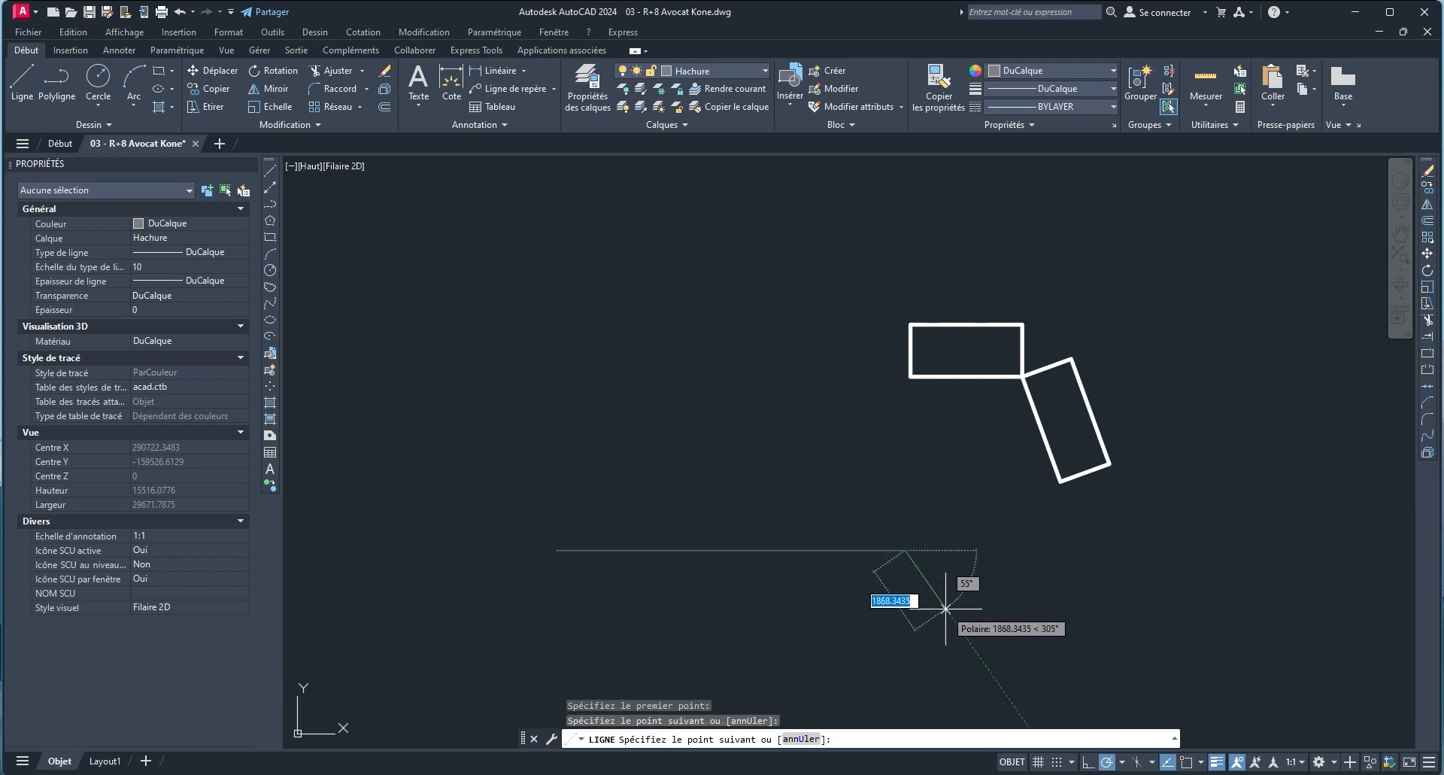
key("Escape")
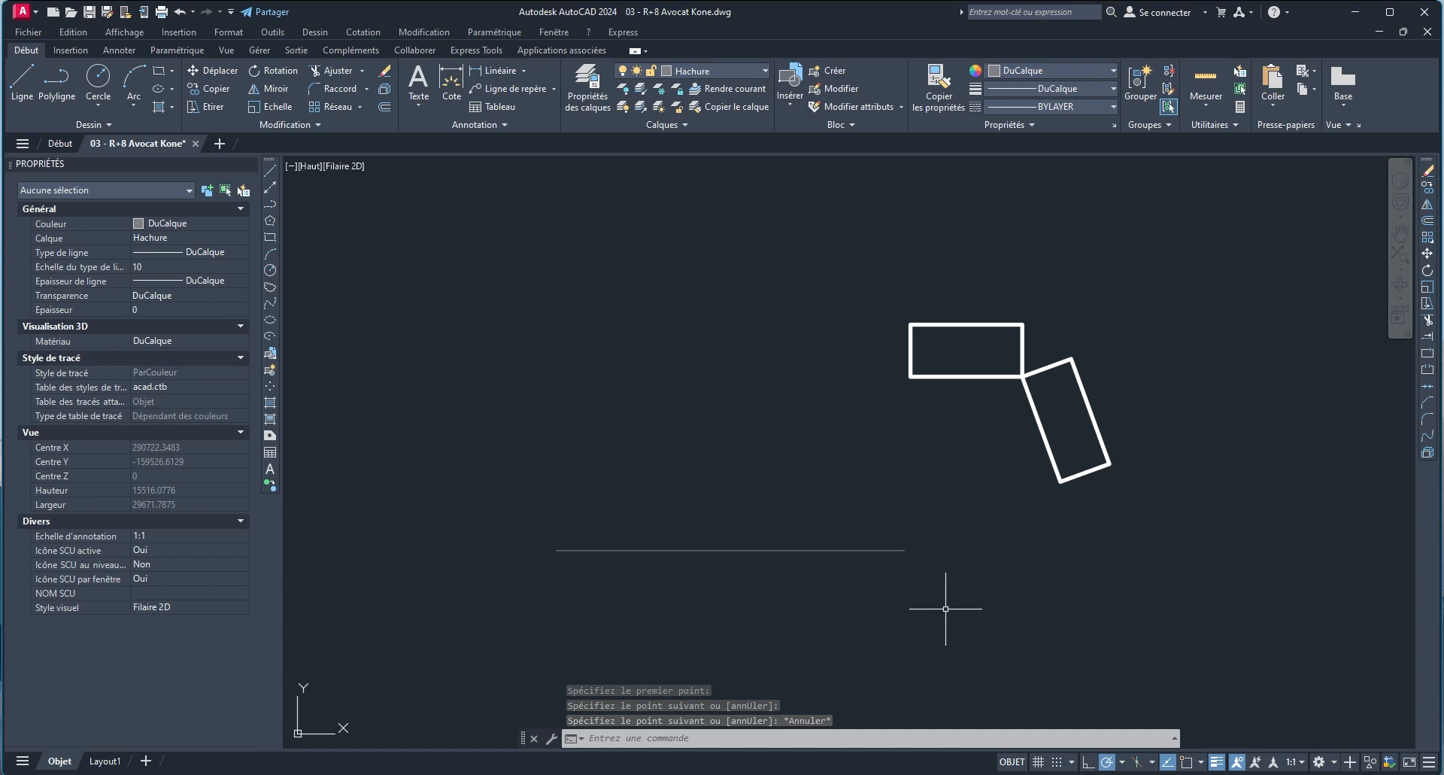
key("space")
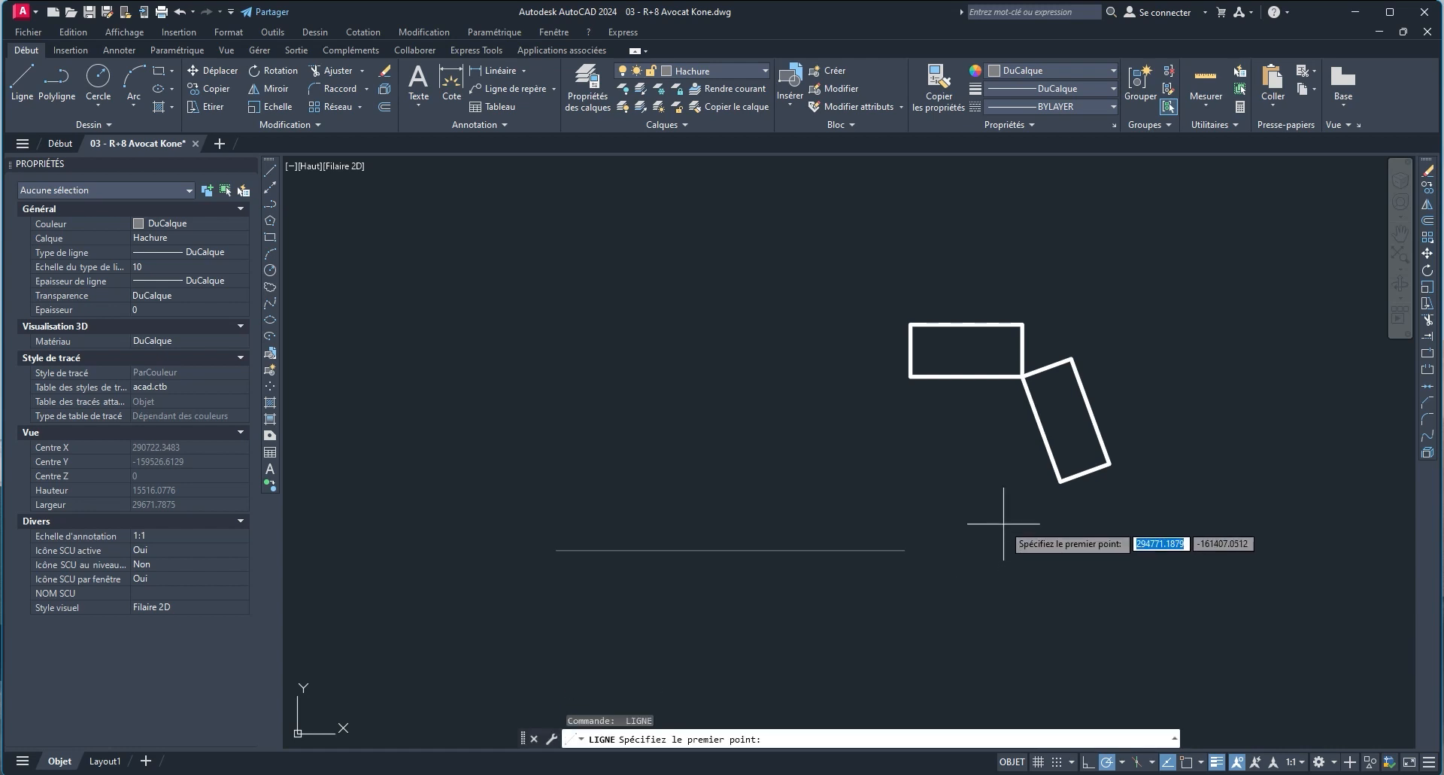
left_click(905, 550)
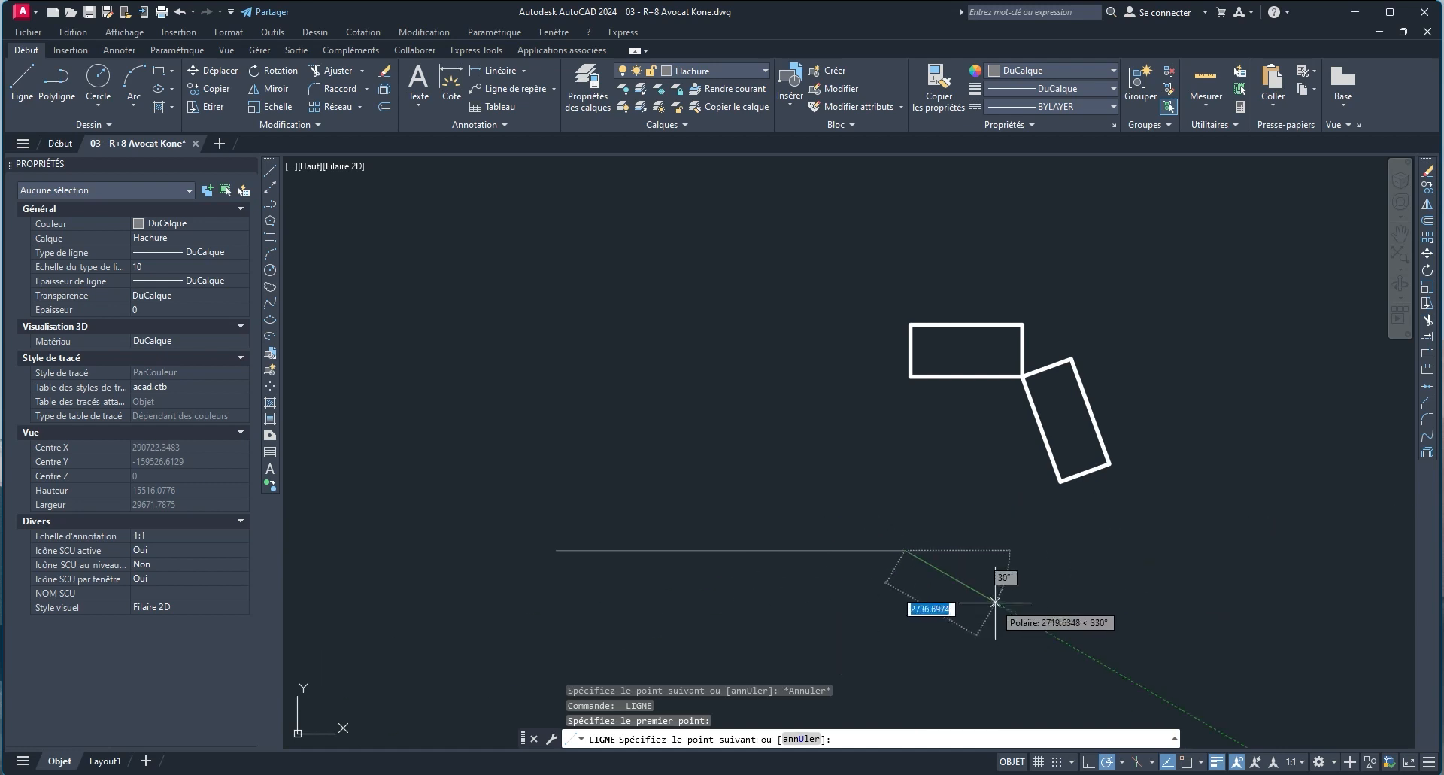
key("Escape")
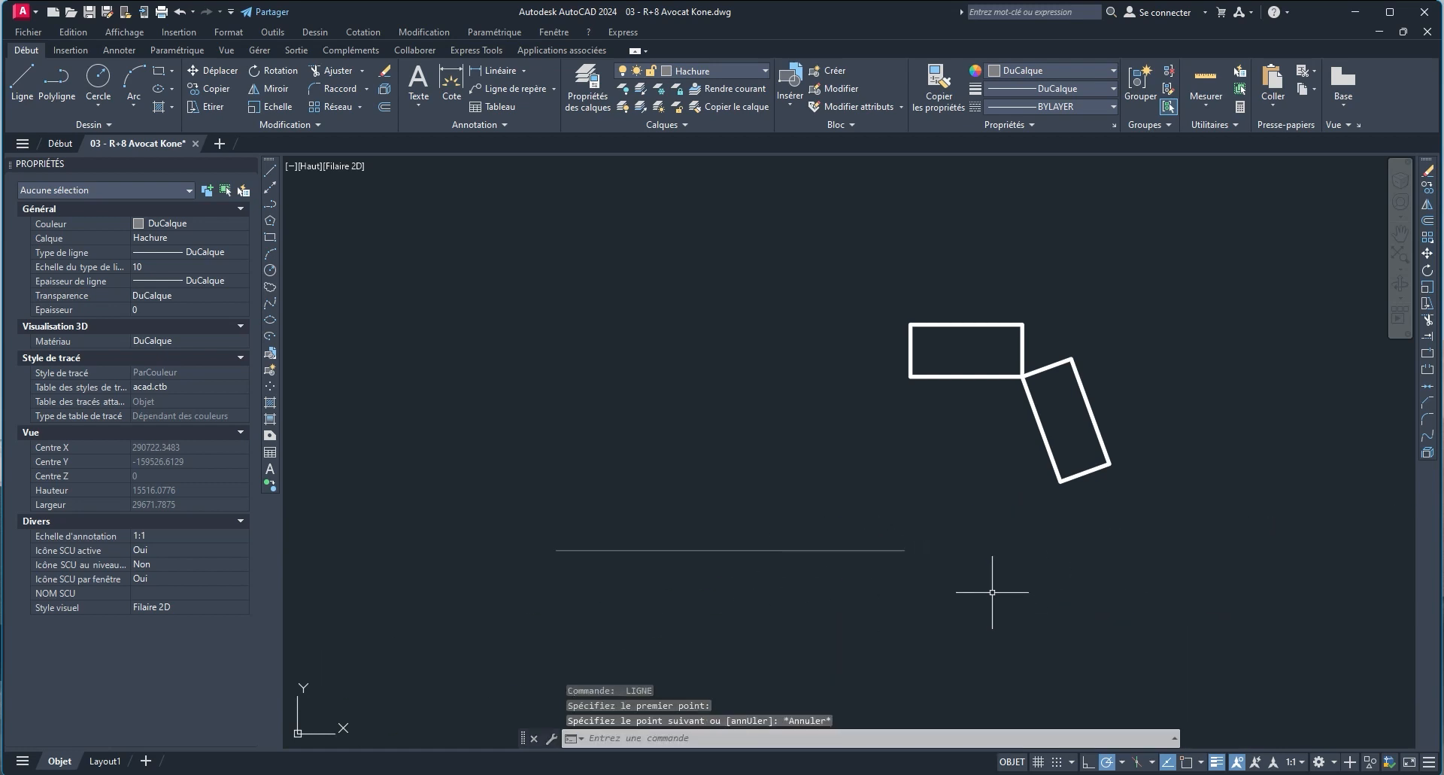
Delete the long horizontal line below the rectangles.
scroll(888, 503, "down", 2)
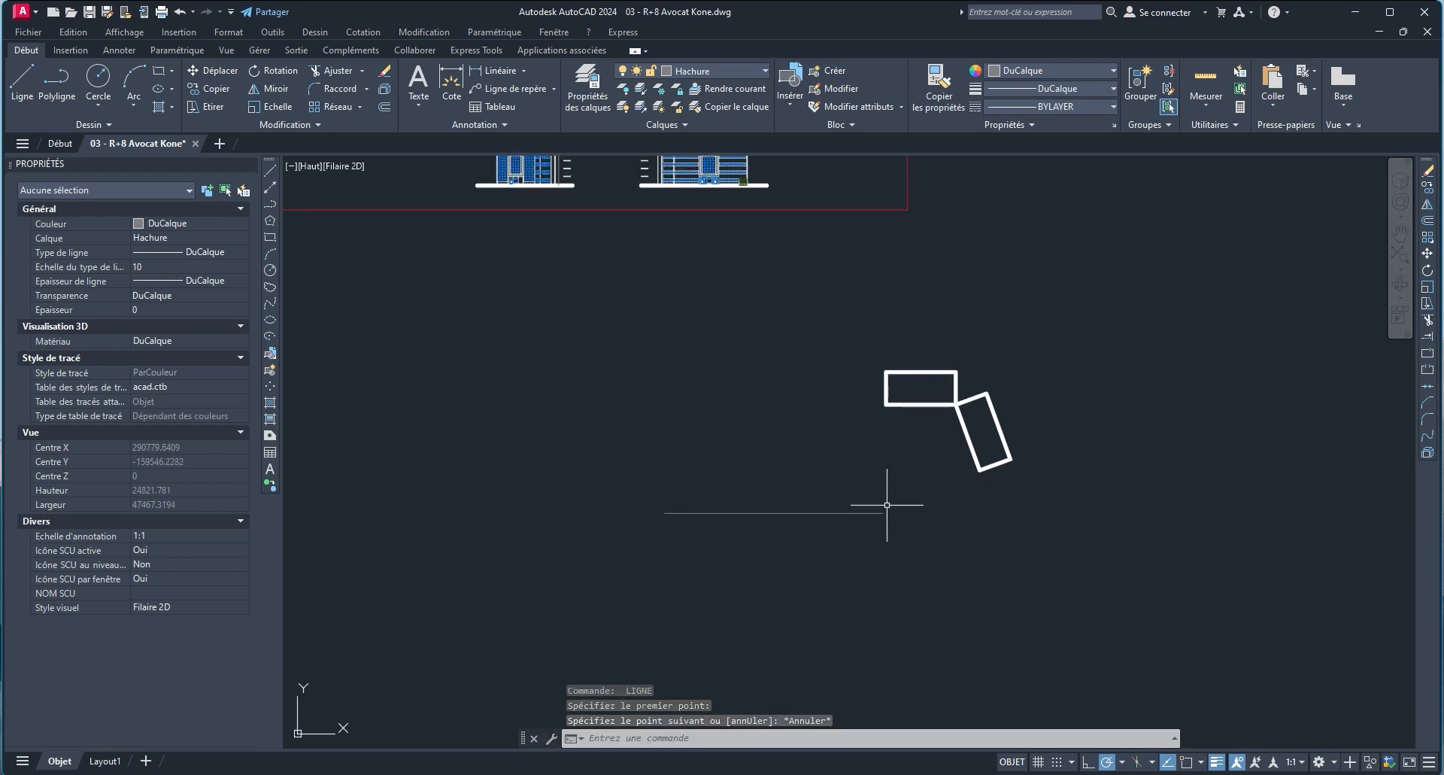
middle_click_drag(888, 513, 850, 507)
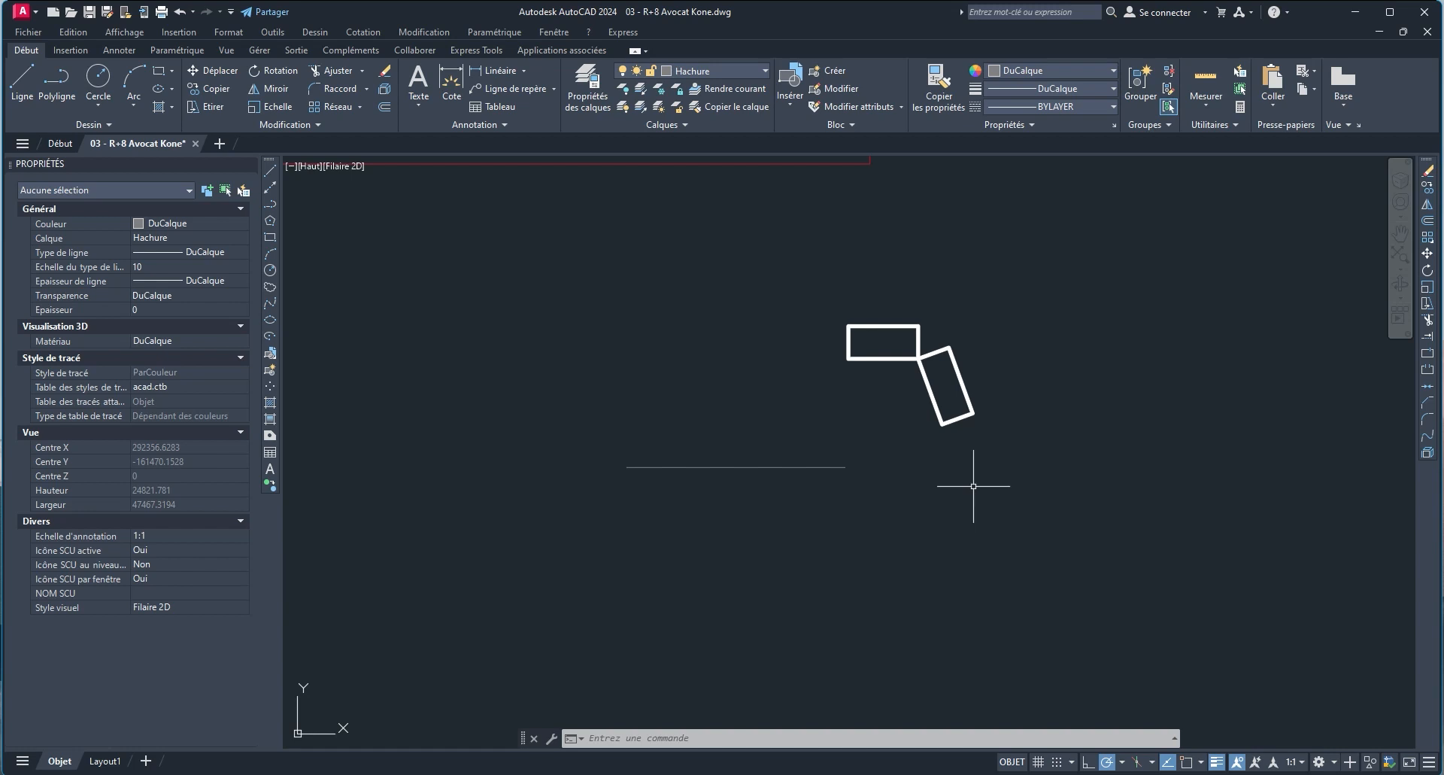
middle_click_drag(973, 485, 934, 512)
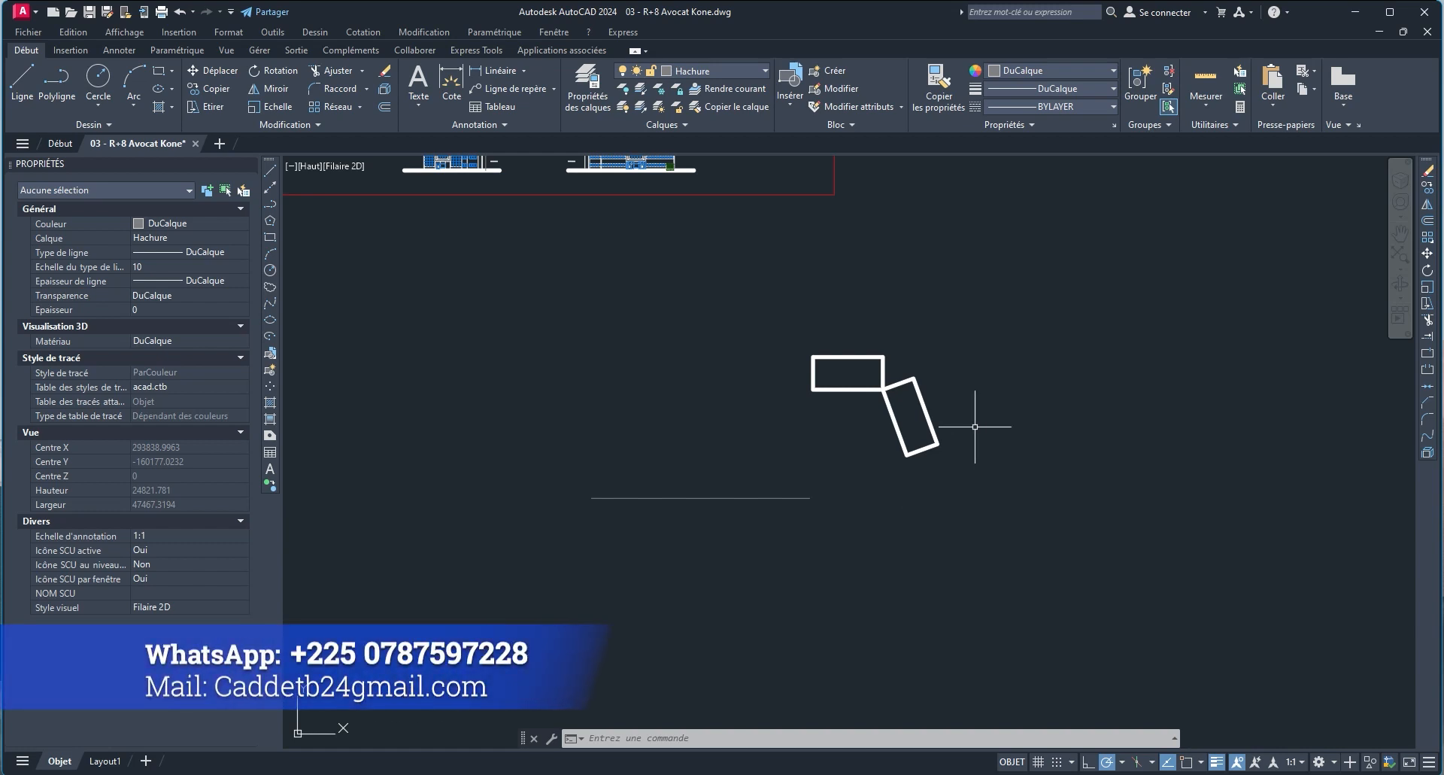
middle_click_drag(1009, 465, 1001, 474)
middle_click_drag(723, 570, 748, 551)
left_click(770, 522)
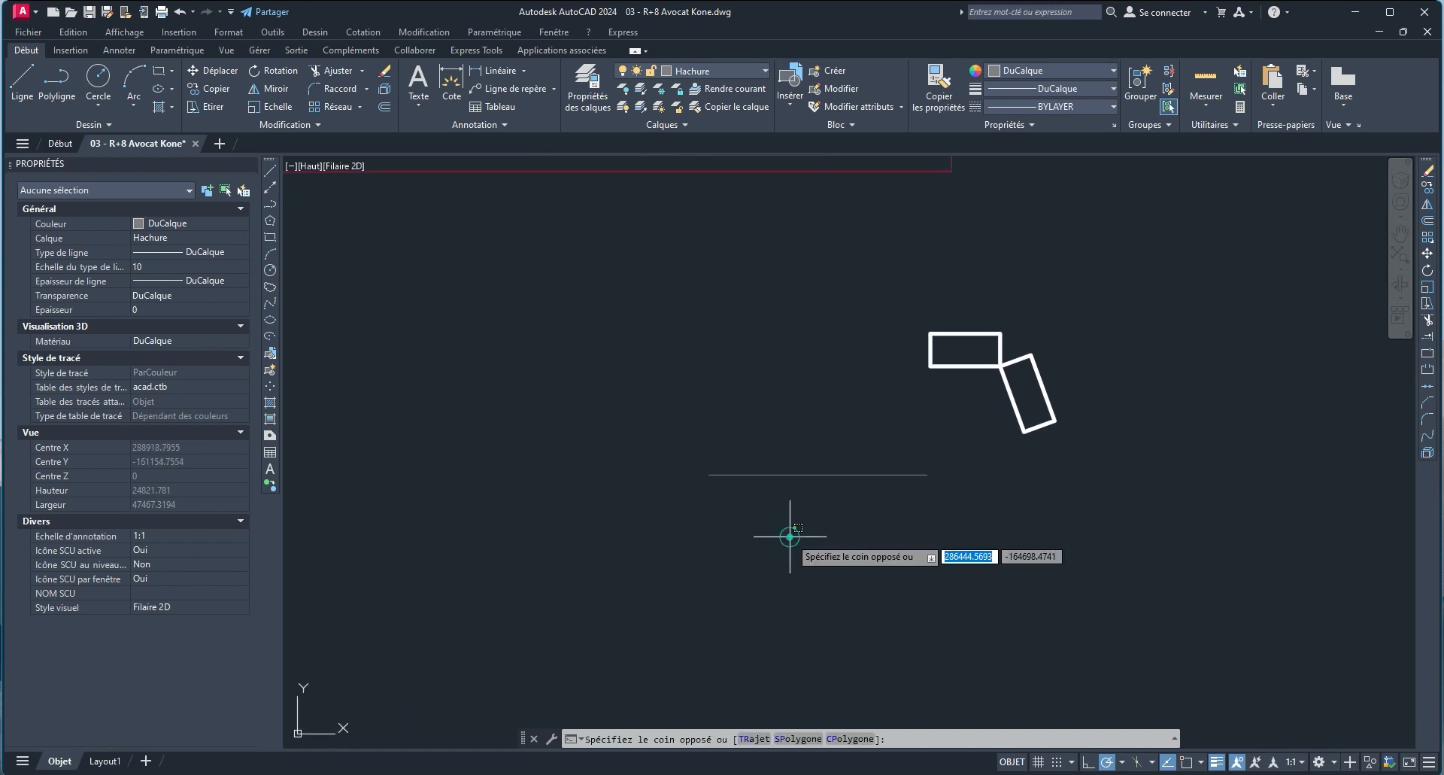
left_click(704, 442)
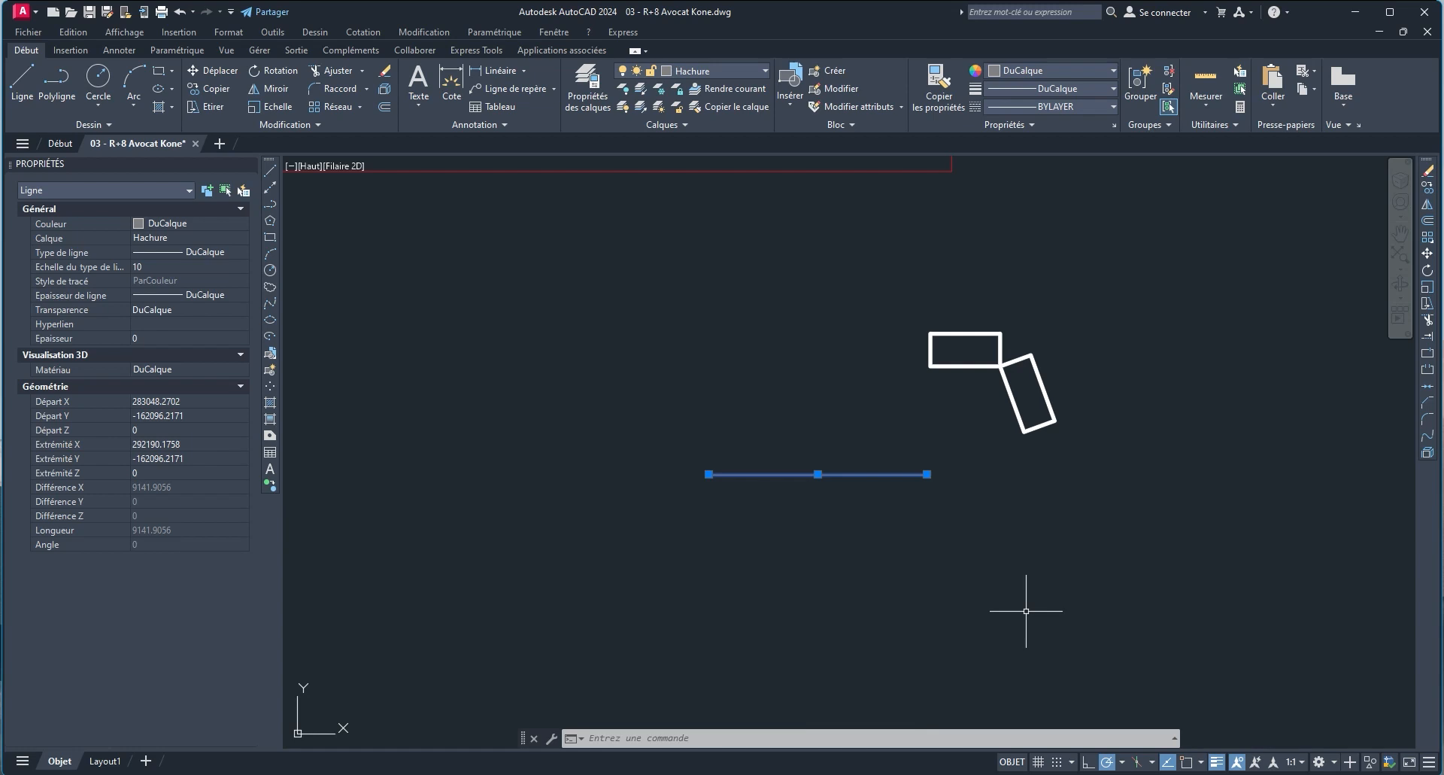
middle_click_drag(1025, 611, 1026, 613)
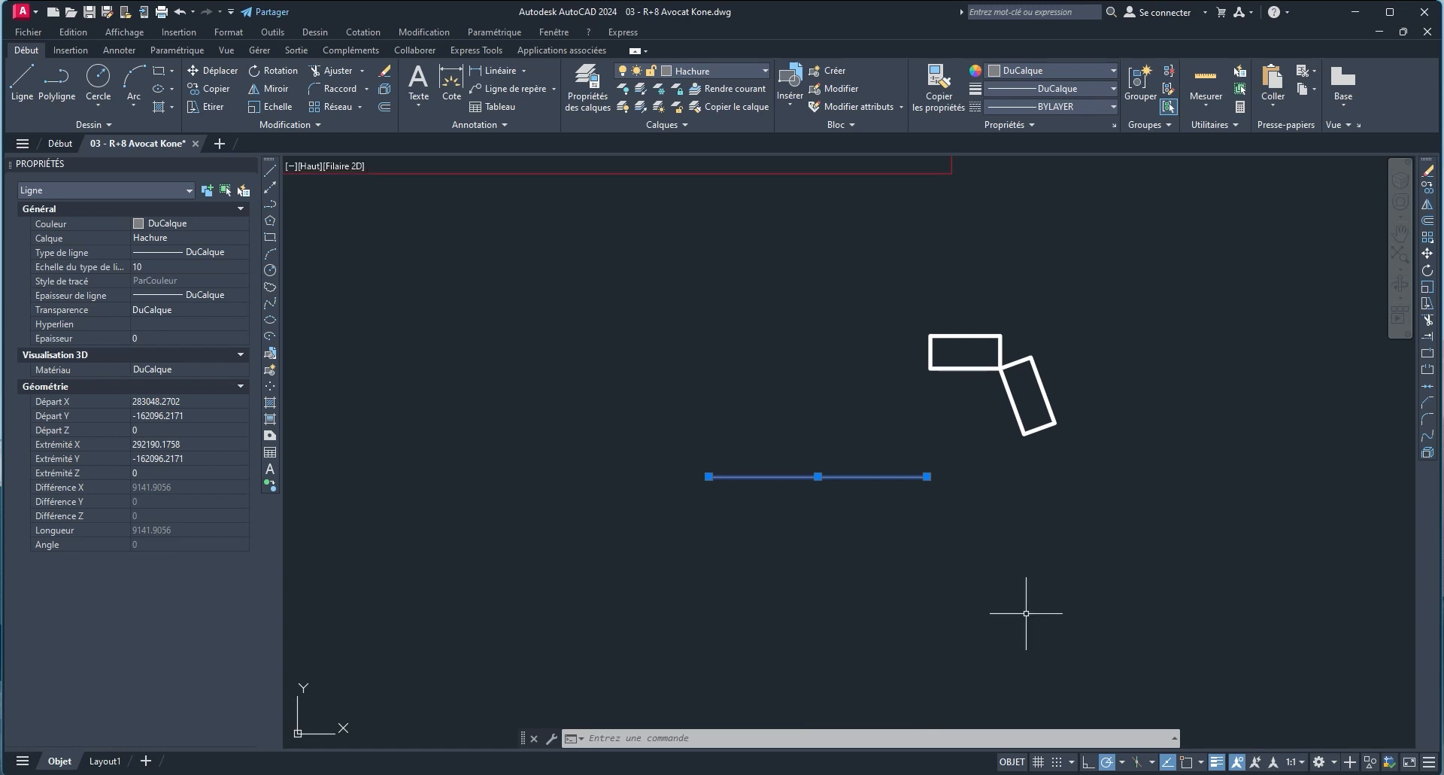
key("Delete")
Draw the first horizontal segment of a line, 800 units long toward the right, below and left of the rectangles with Ortho mode on.
mouse_move(999, 345)
middle_mouse_down()
mouse_move(1041, 399)
mouse_move(956, 390)
middle_mouse_up()
middle_click_drag(962, 516, 964, 532)
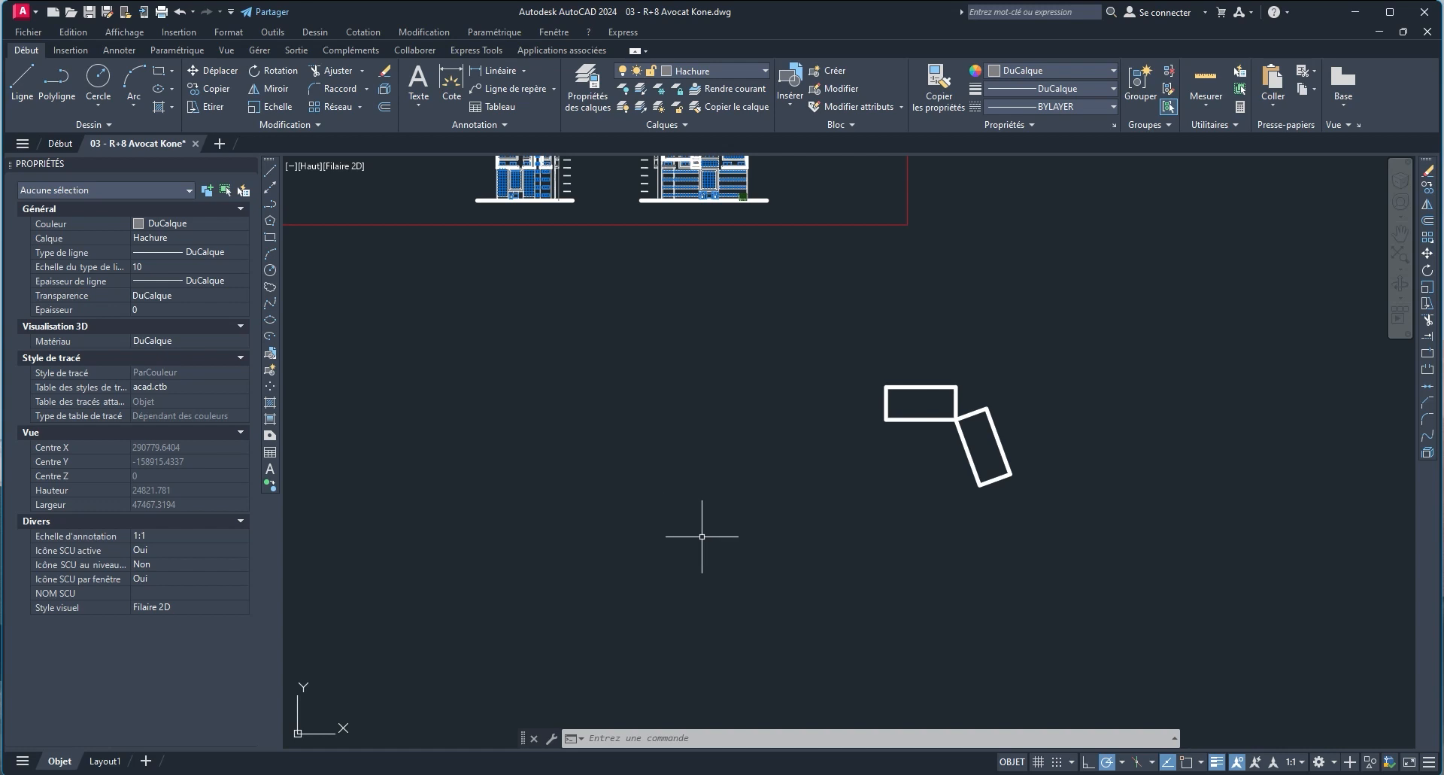
left_click(23, 79)
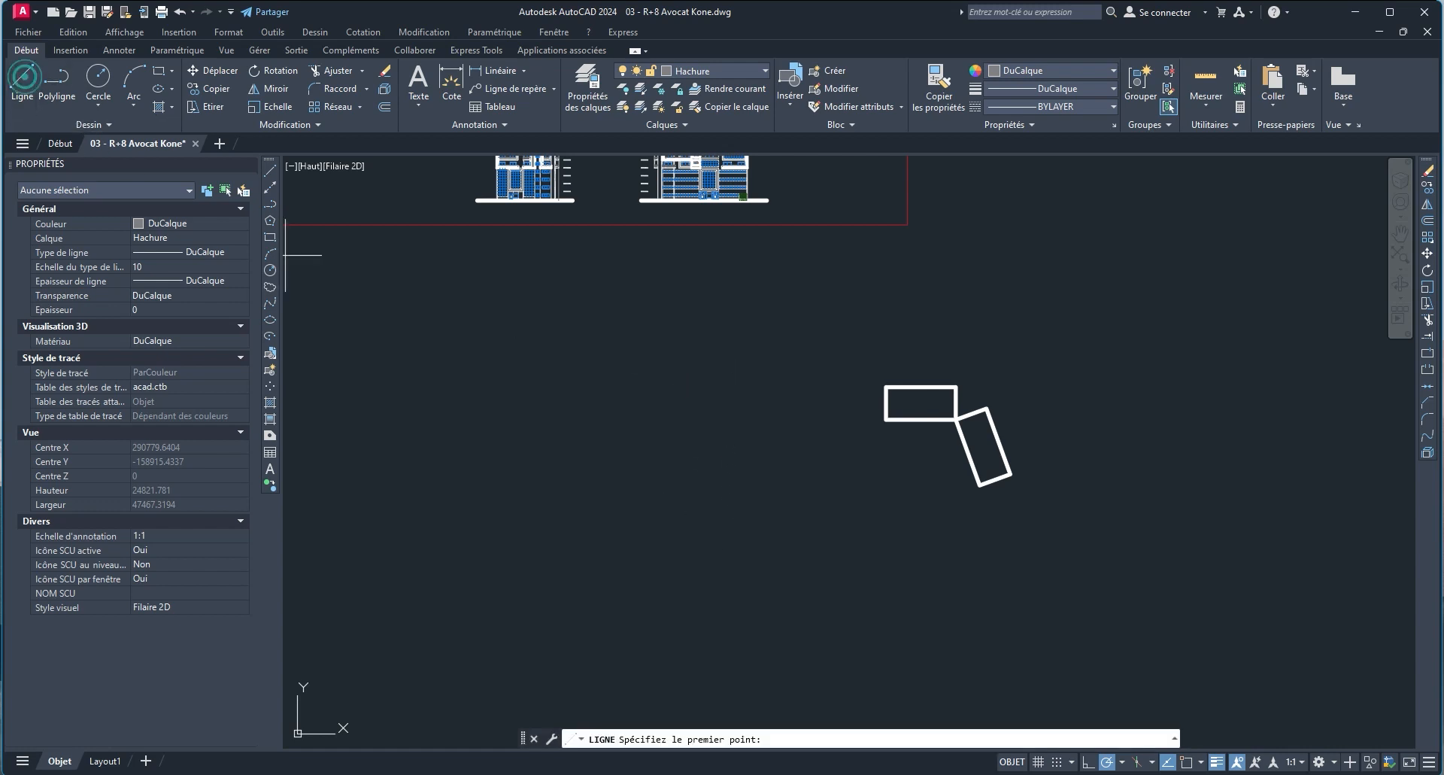
left_click(702, 540)
middle_click_drag(893, 586, 1018, 626)
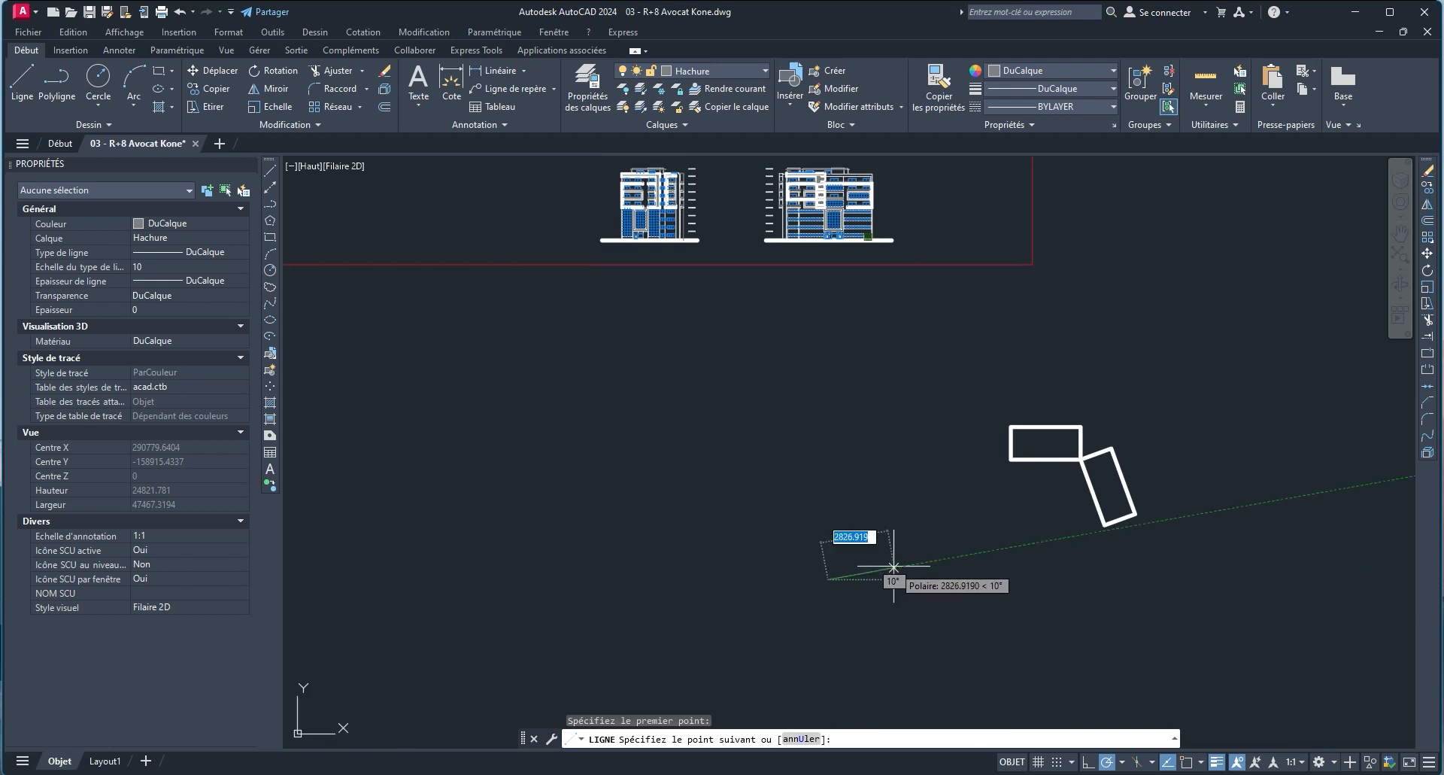
key("F8")
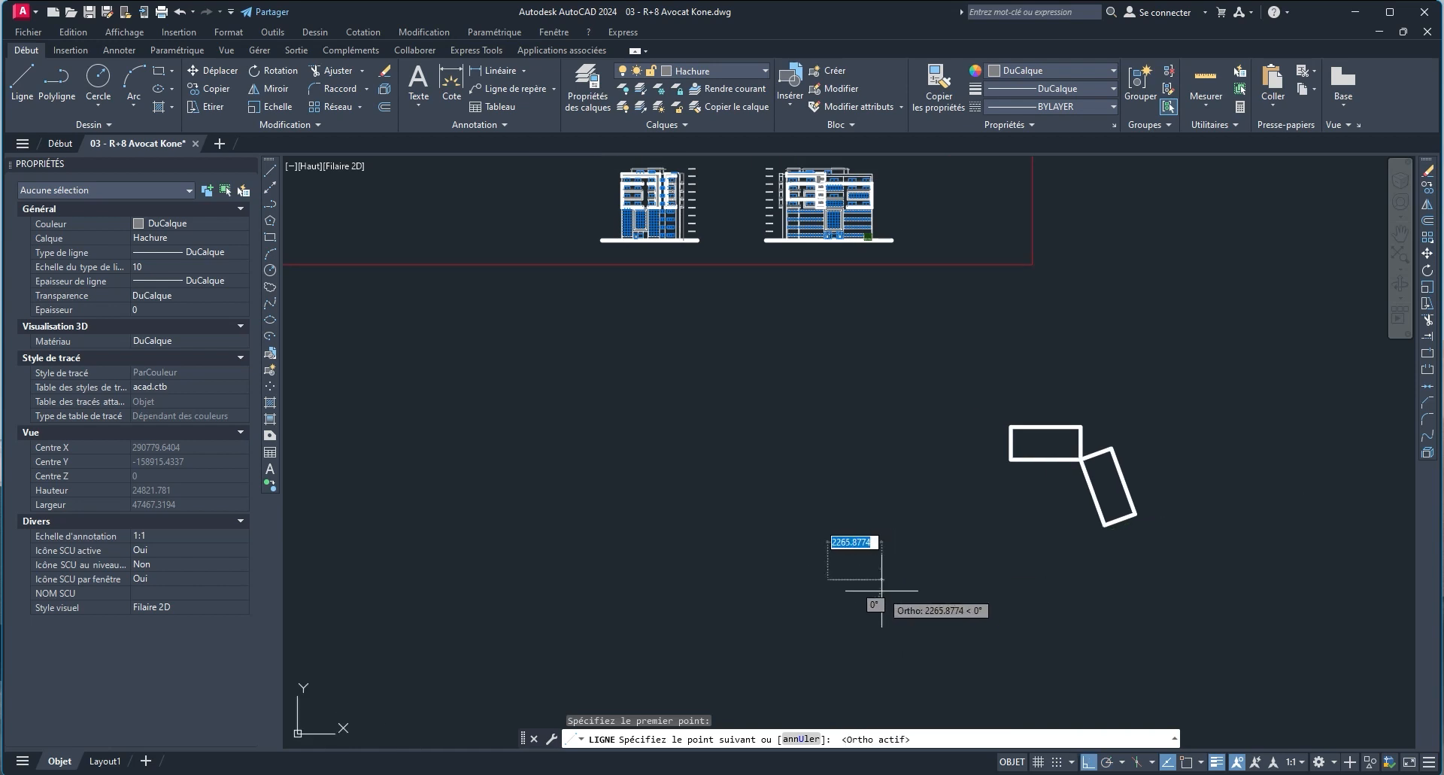
scroll(879, 586, "up", 5)
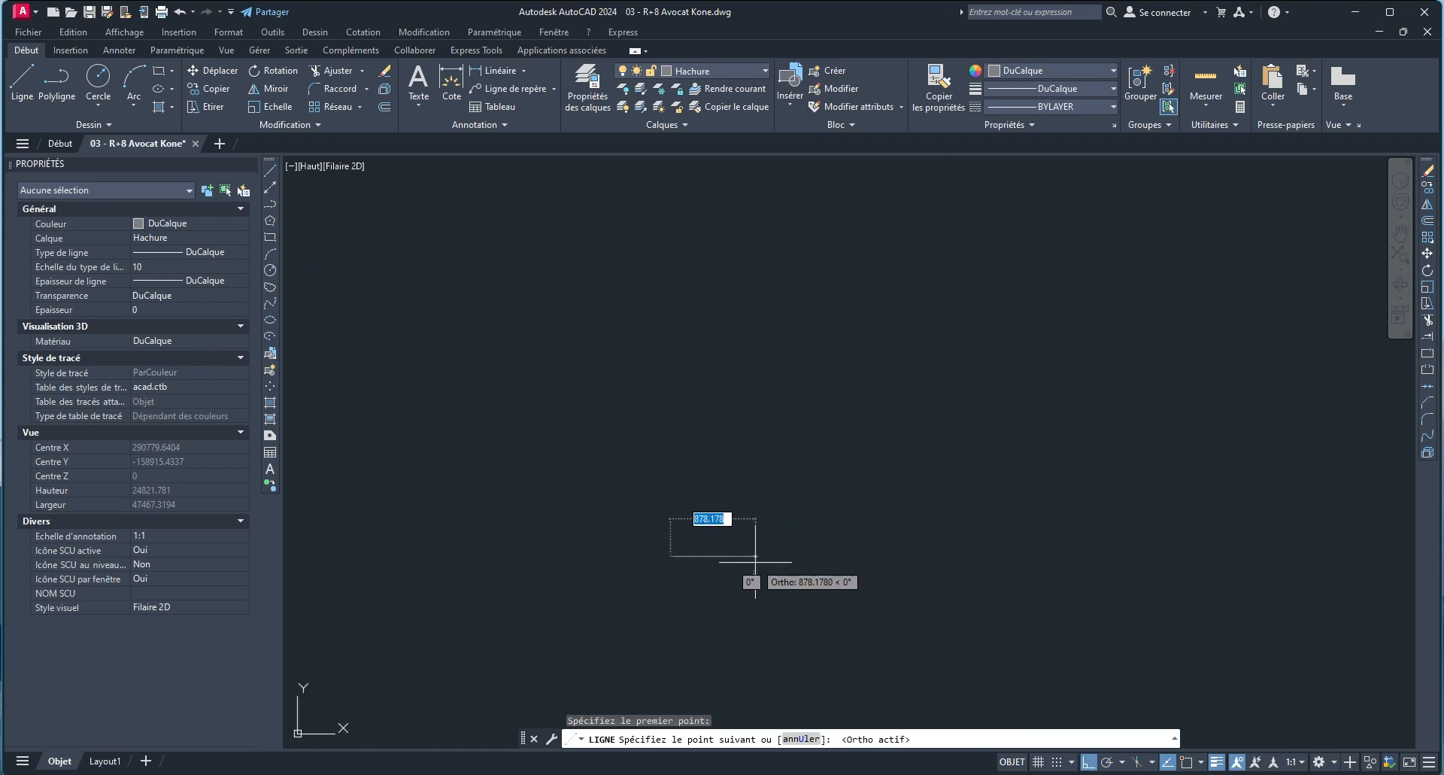
type("800")
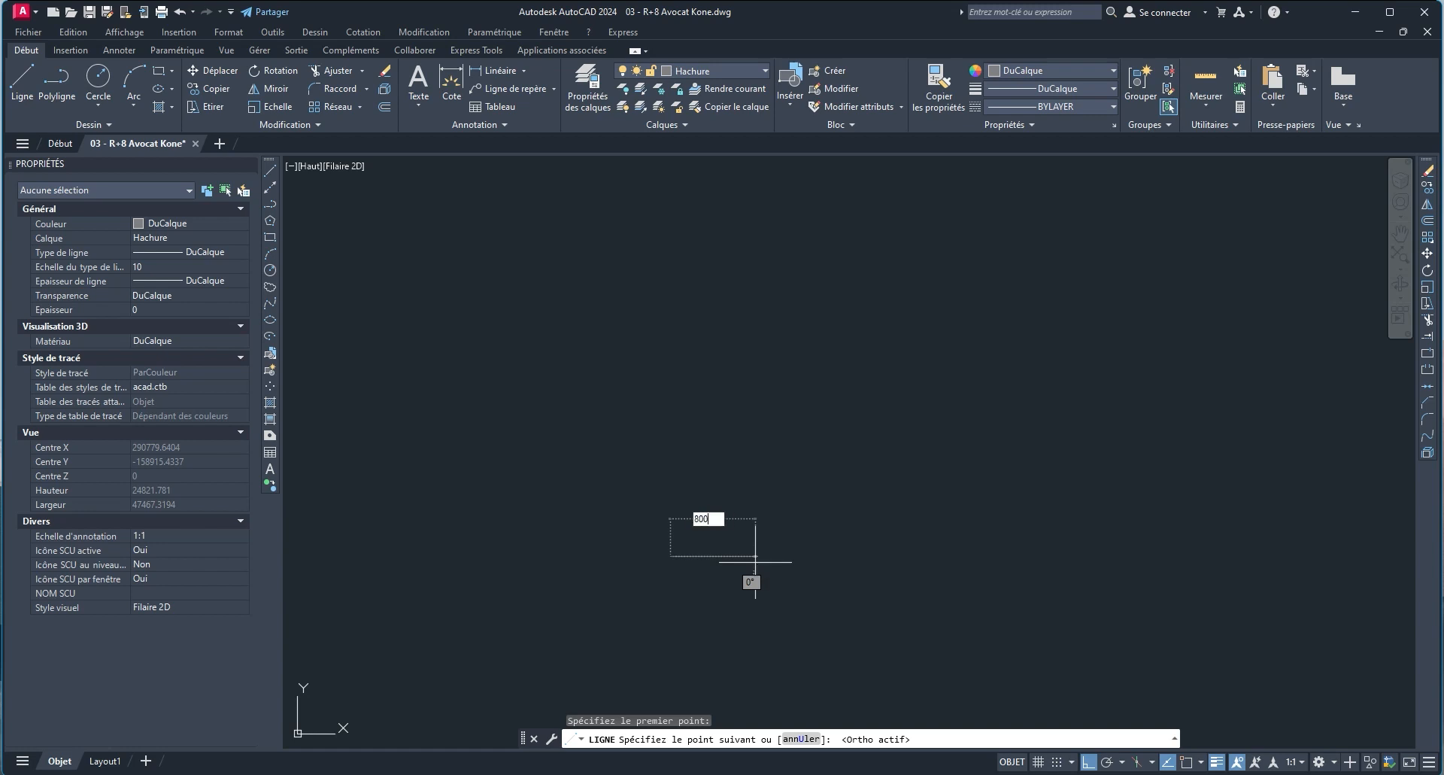
key("Return")
Continue the line with a freehand vertical segment downward and a shorter horizontal segment to the right, and end it there.
scroll(755, 562, "down", 3)
left_click(762, 532)
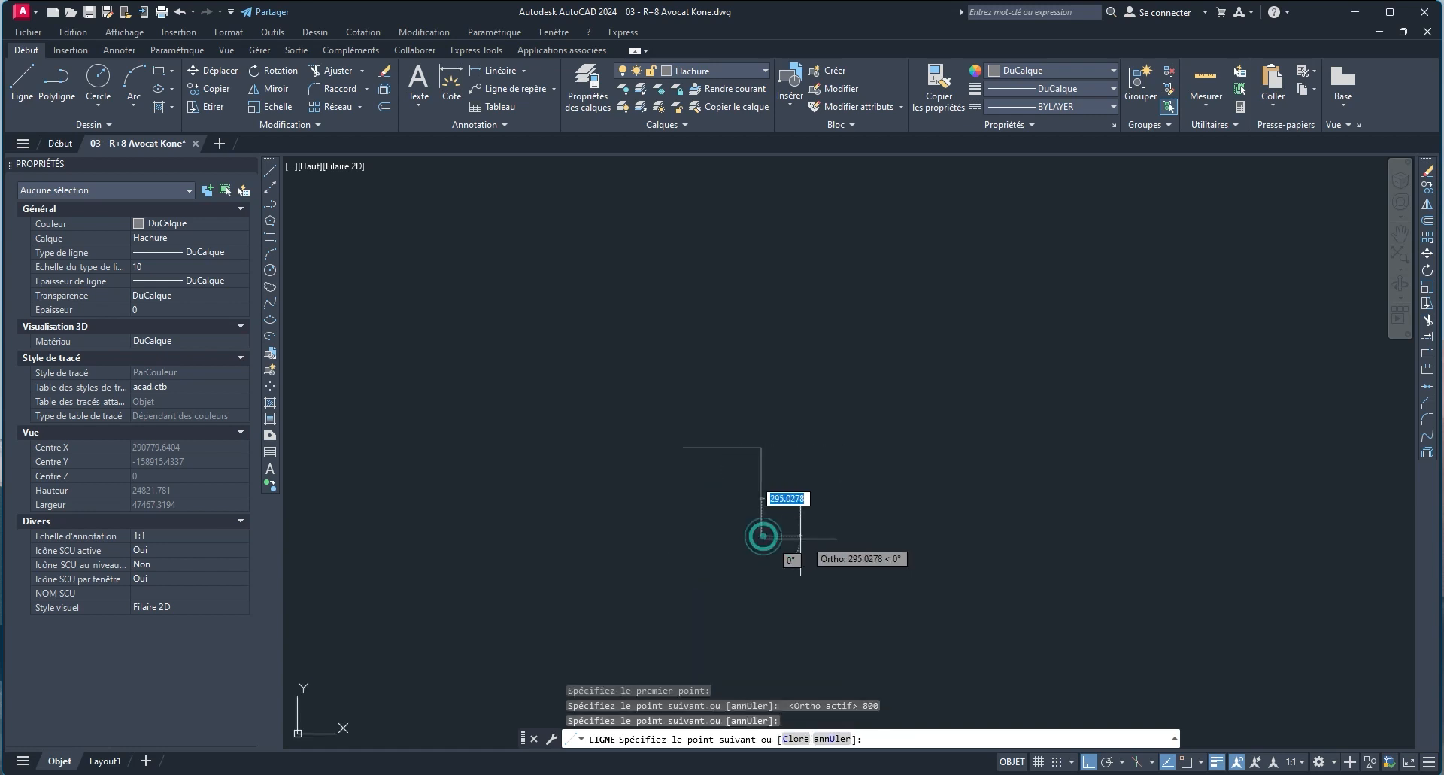
left_click(826, 529)
mouse_move(876, 541)
middle_mouse_down()
mouse_move(933, 564)
mouse_move(987, 535)
middle_mouse_up()
key("Escape")
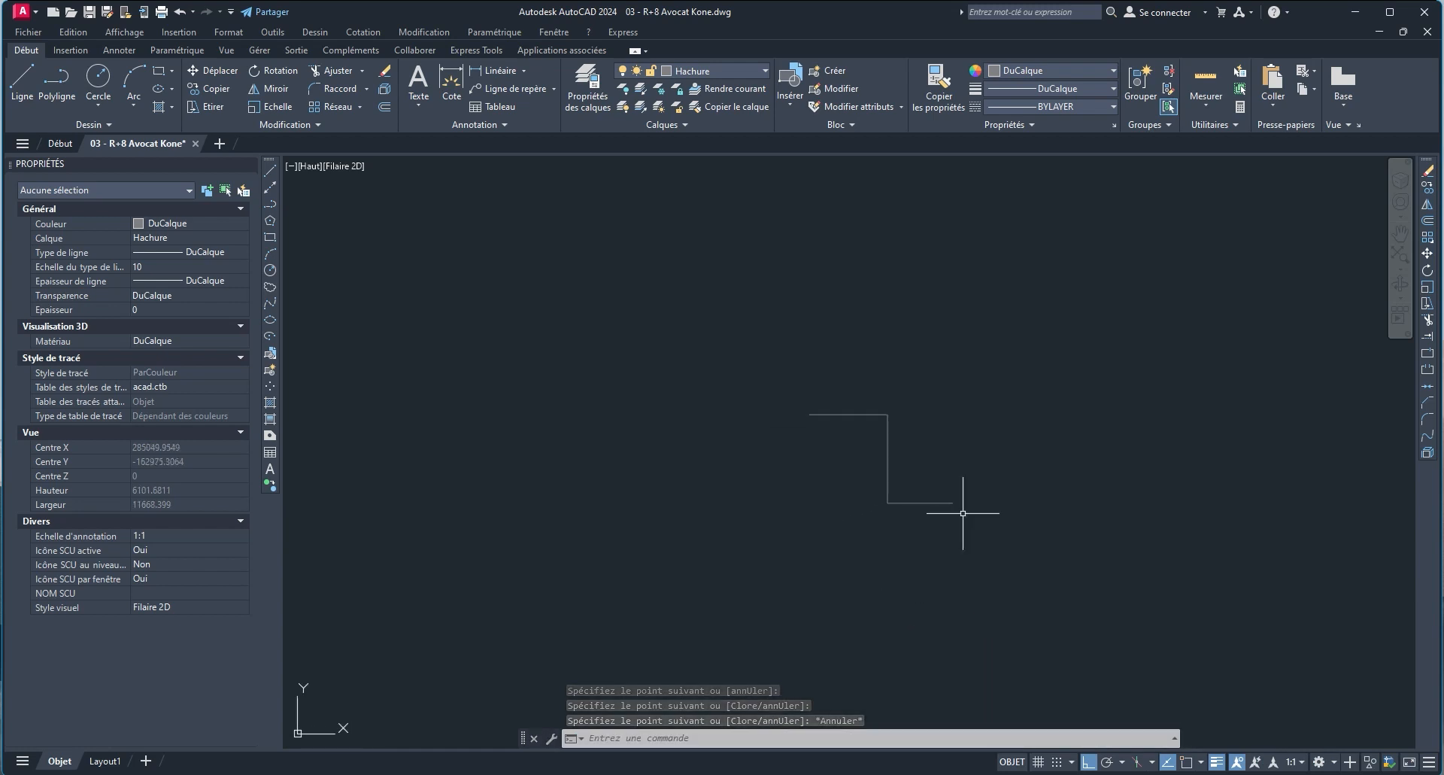
Turn off object snap tracking and Ortho mode while previewing a new line from the stepped line's lower right end, without placing it.
type("l")
key("Return")
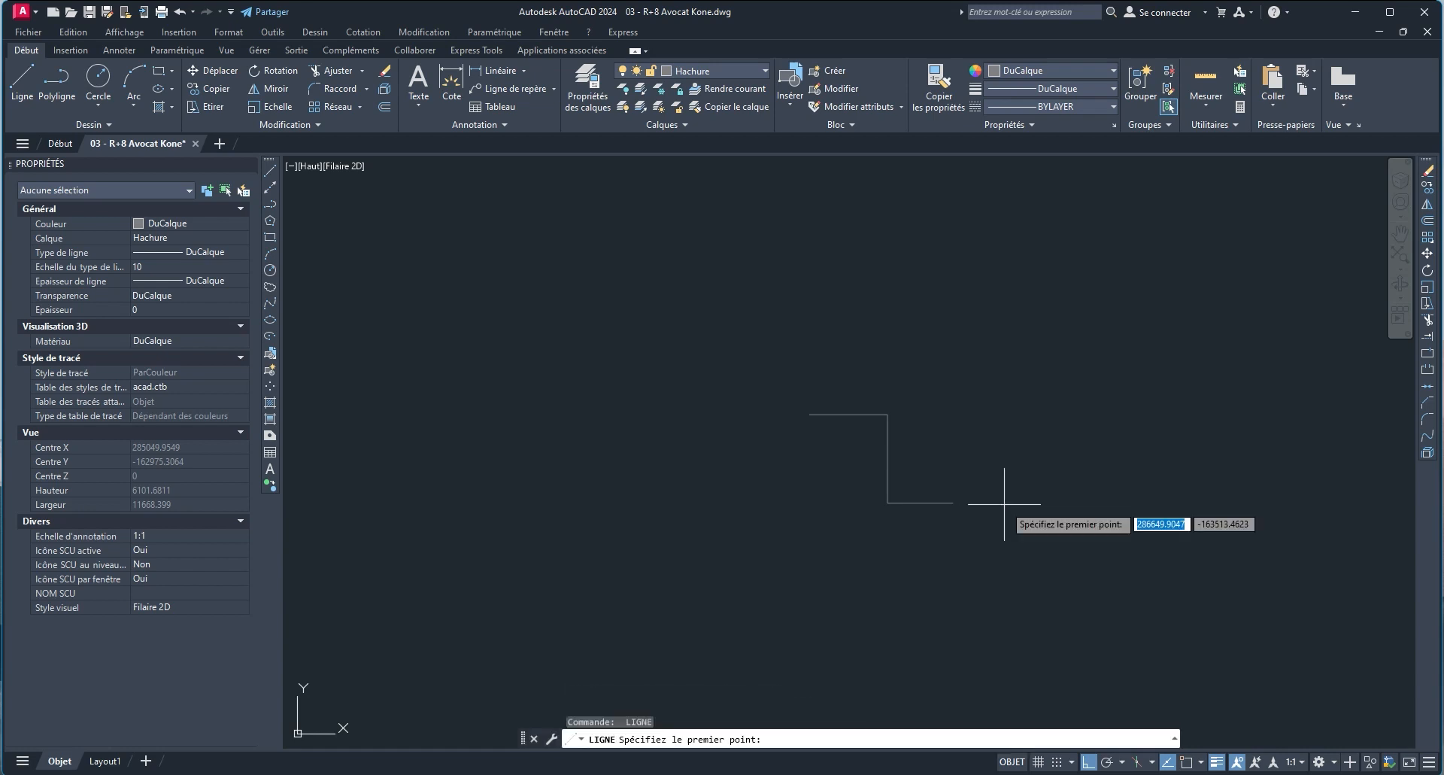
left_click(953, 503)
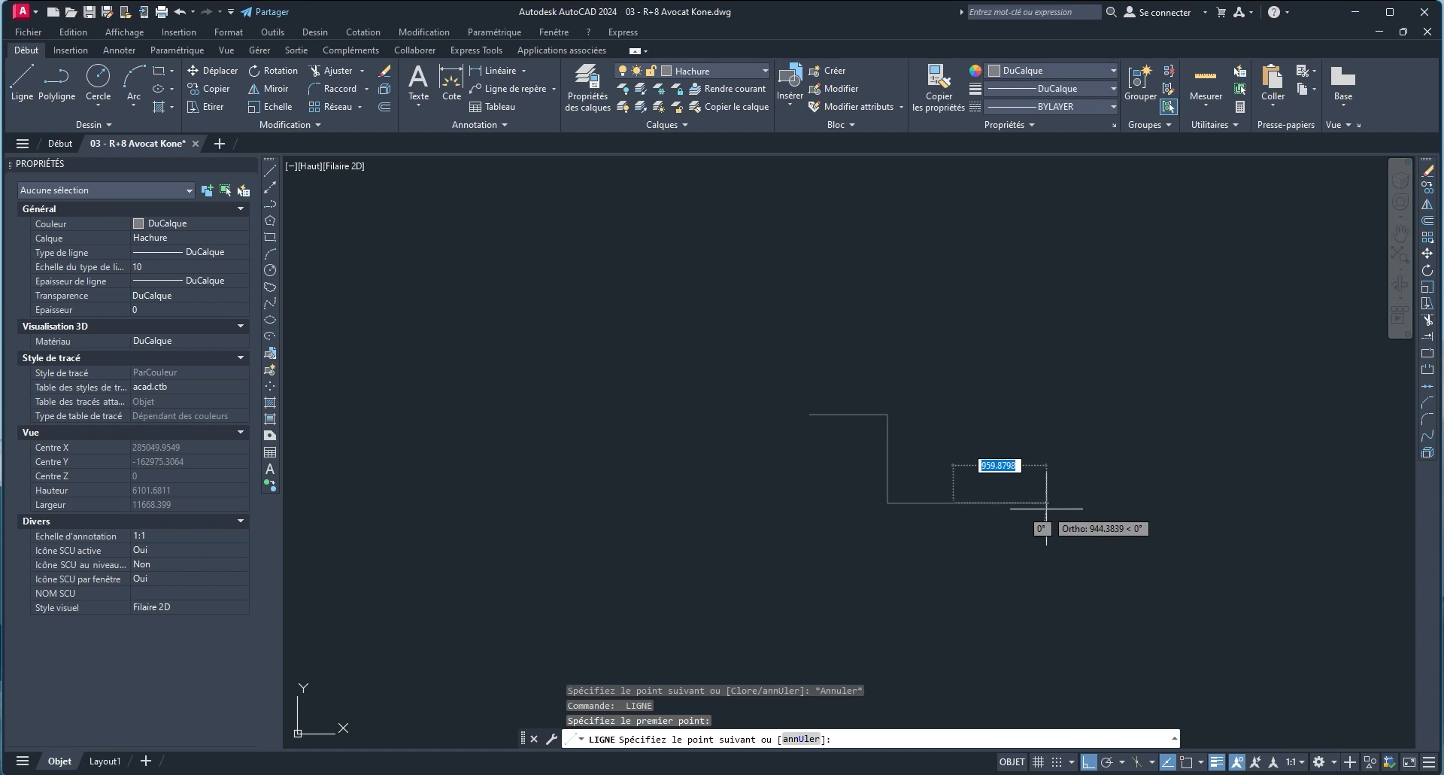
scroll(1008, 522, "up", 4)
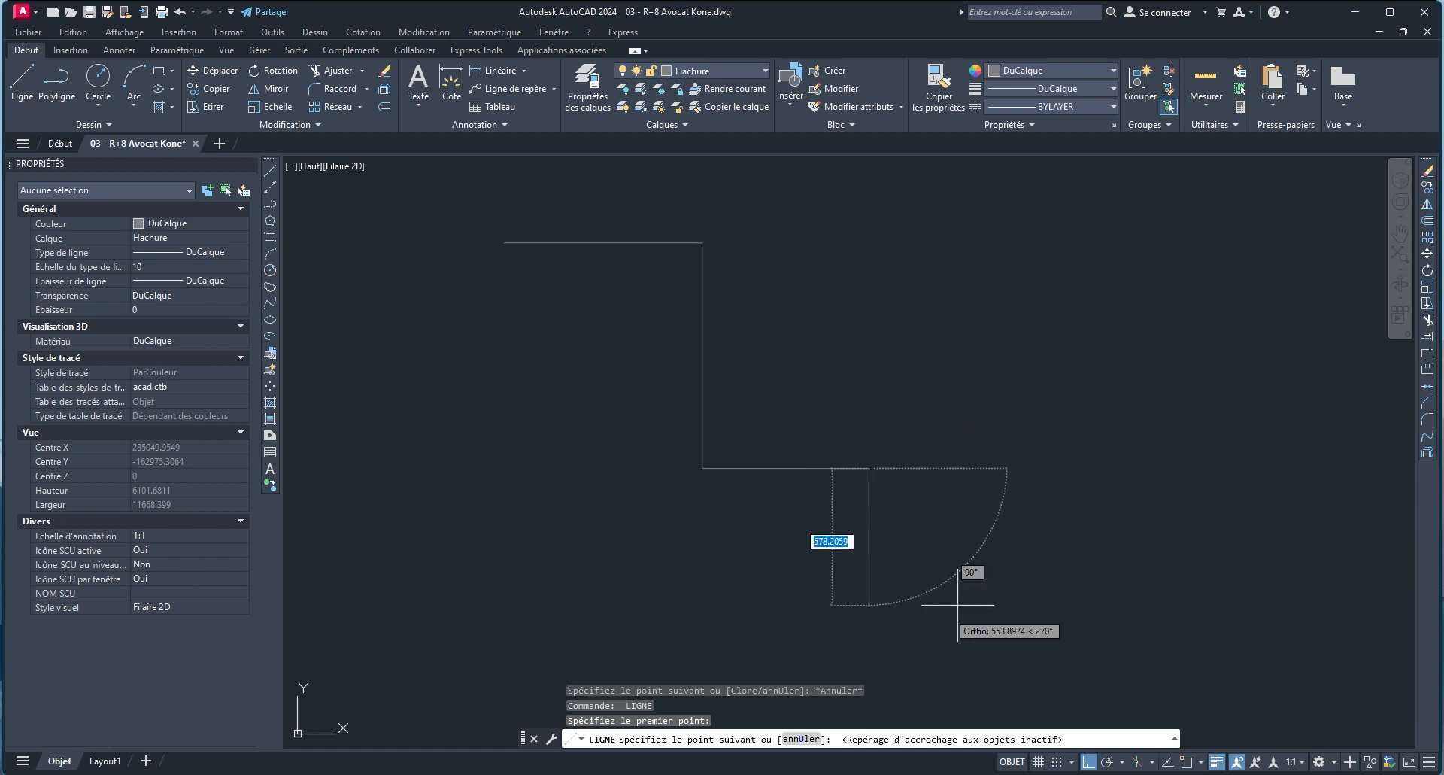
scroll(1007, 540, "down", 2)
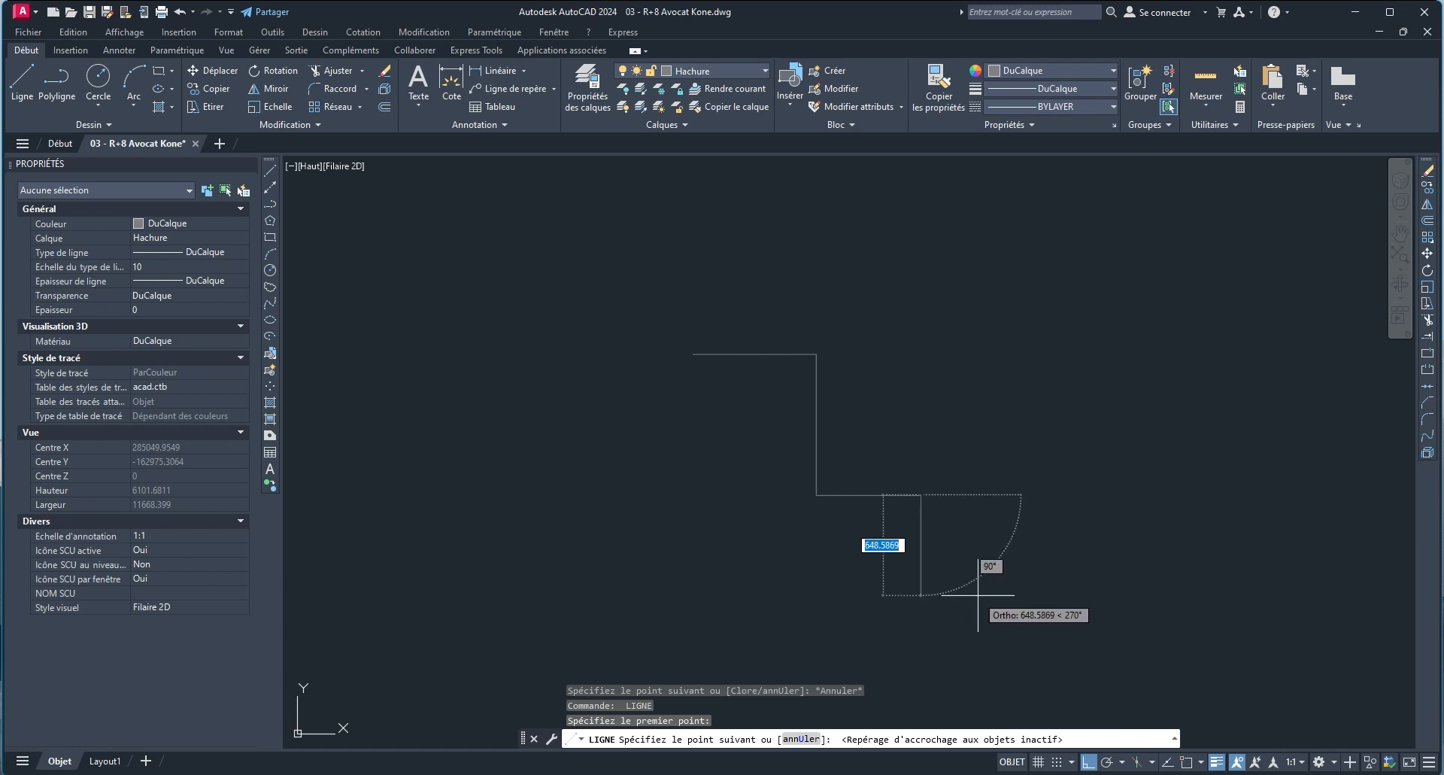
key("F8")
middle_click_drag(973, 625, 1104, 517)
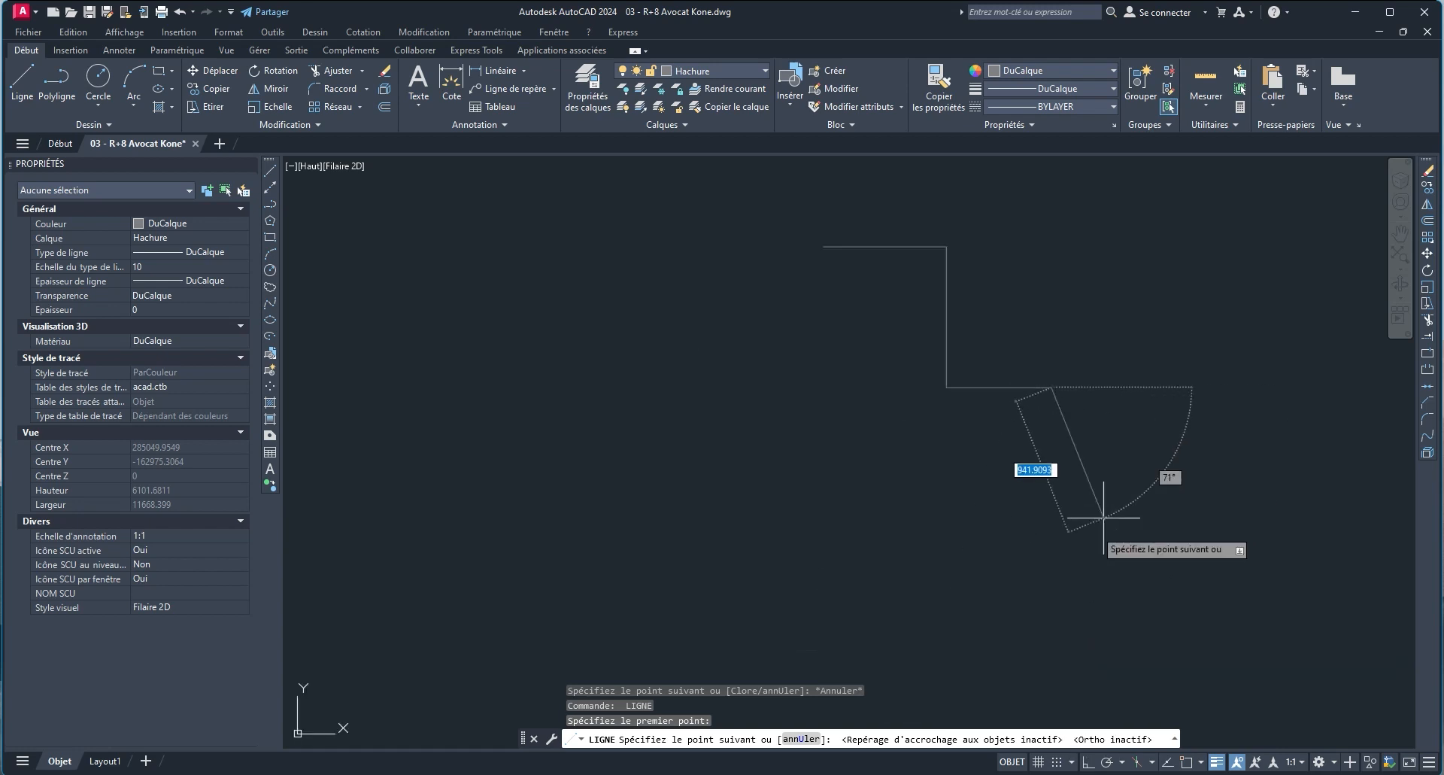
key("Escape")
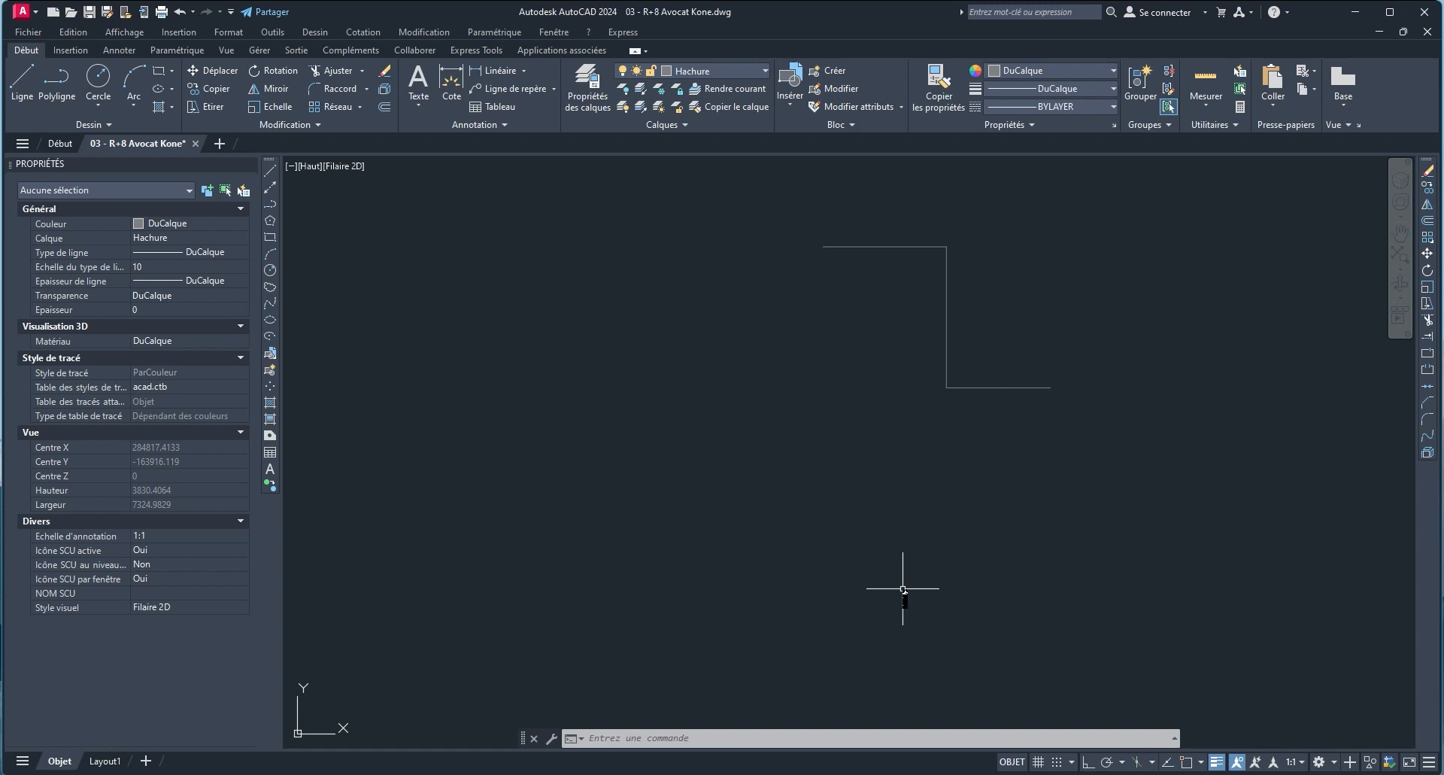
middle_click_drag(1029, 479, 1040, 474)
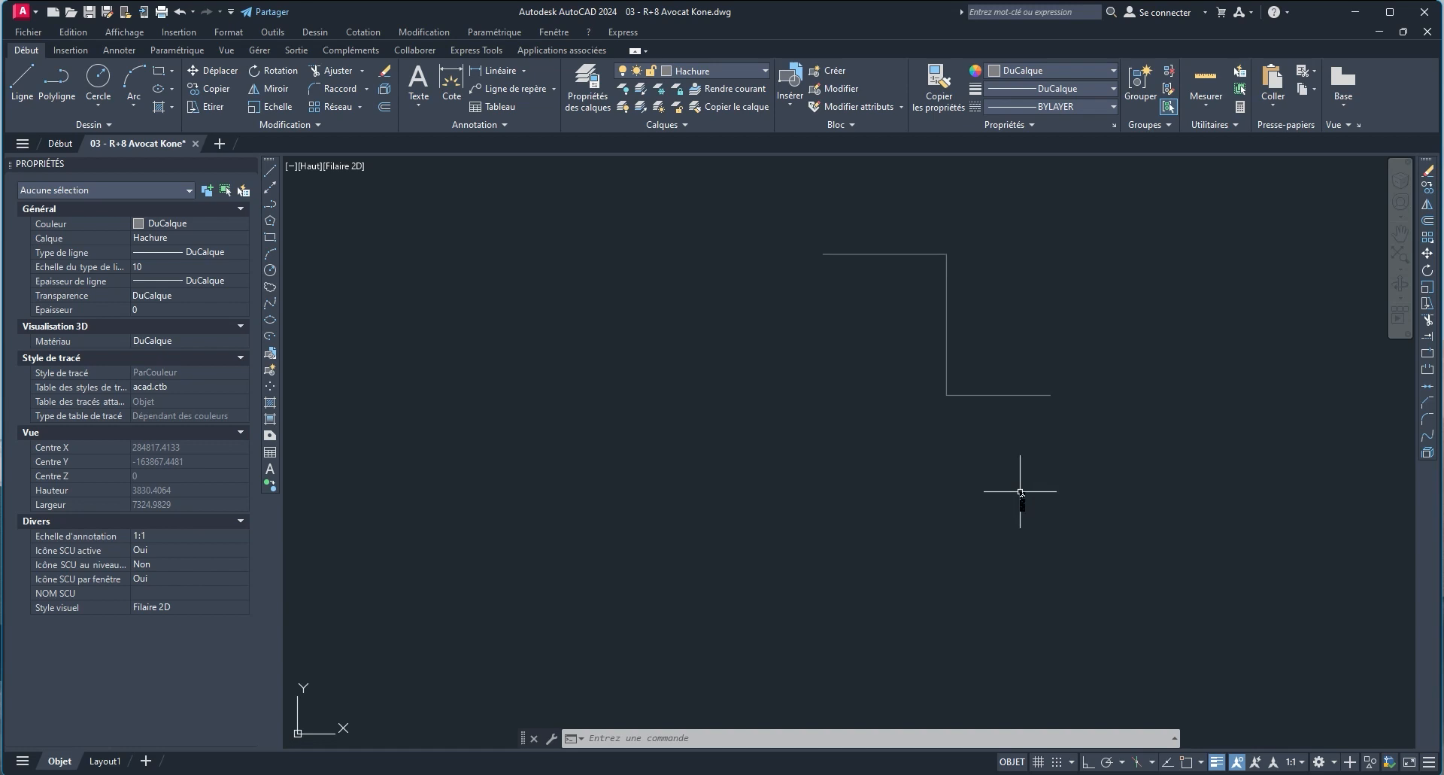
Delete the stepped line and the two leftover practice objects below the building plans.
scroll(1033, 483, "down", 1)
left_click(1109, 554)
left_click(894, 293)
mouse_move(978, 374)
middle_mouse_down()
mouse_move(1005, 482)
mouse_move(974, 515)
mouse_move(1001, 534)
middle_mouse_up()
key("Delete")
scroll(963, 462, "down", 4)
left_click(1218, 613)
left_click(1022, 399)
middle_click_drag(1051, 444, 1062, 494)
key("Delete")
middle_click_drag(976, 464, 974, 550)
scroll(752, 459, "up", 4)
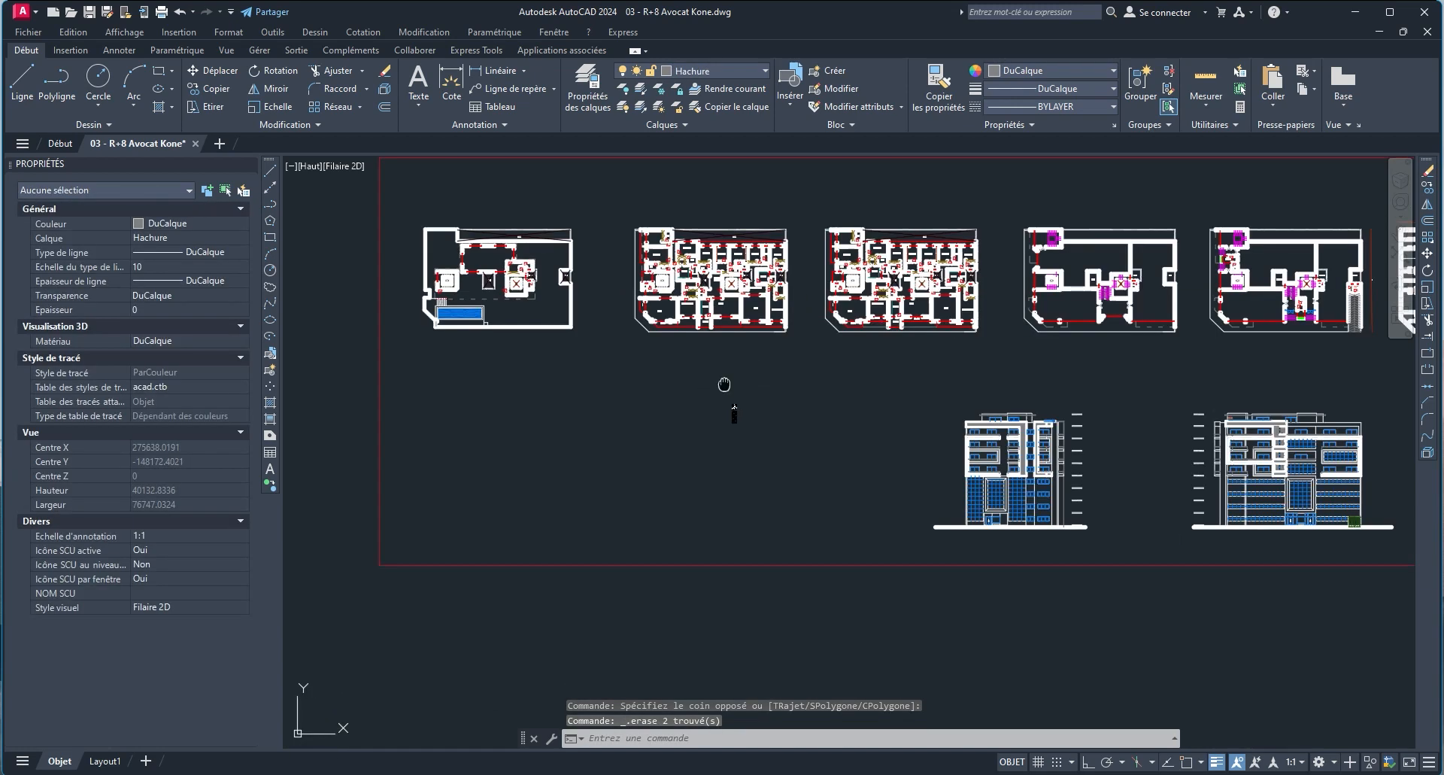
Open the recent Freezer-Refrigerator drawing and ignore its unresolved reference files.
left_click(54, 148)
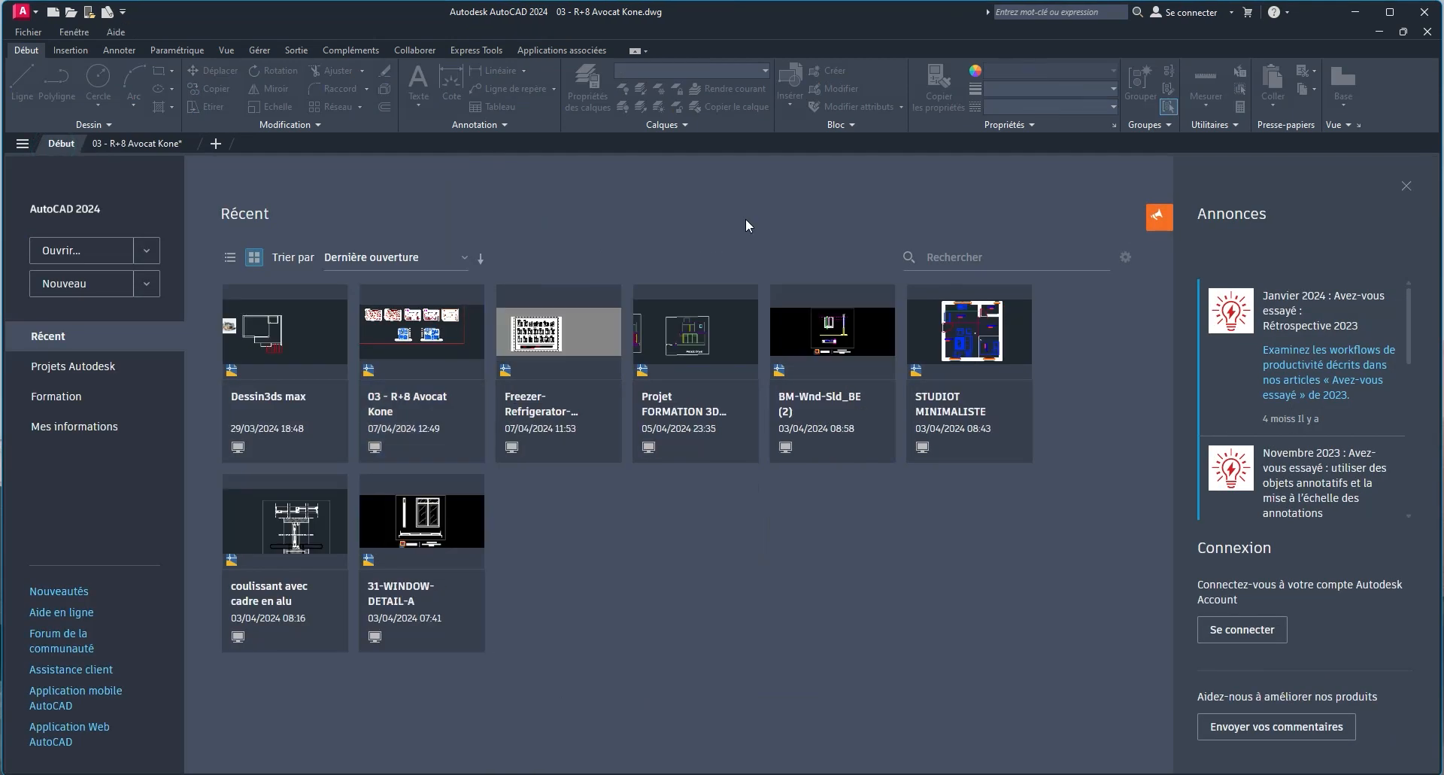
left_click(583, 343)
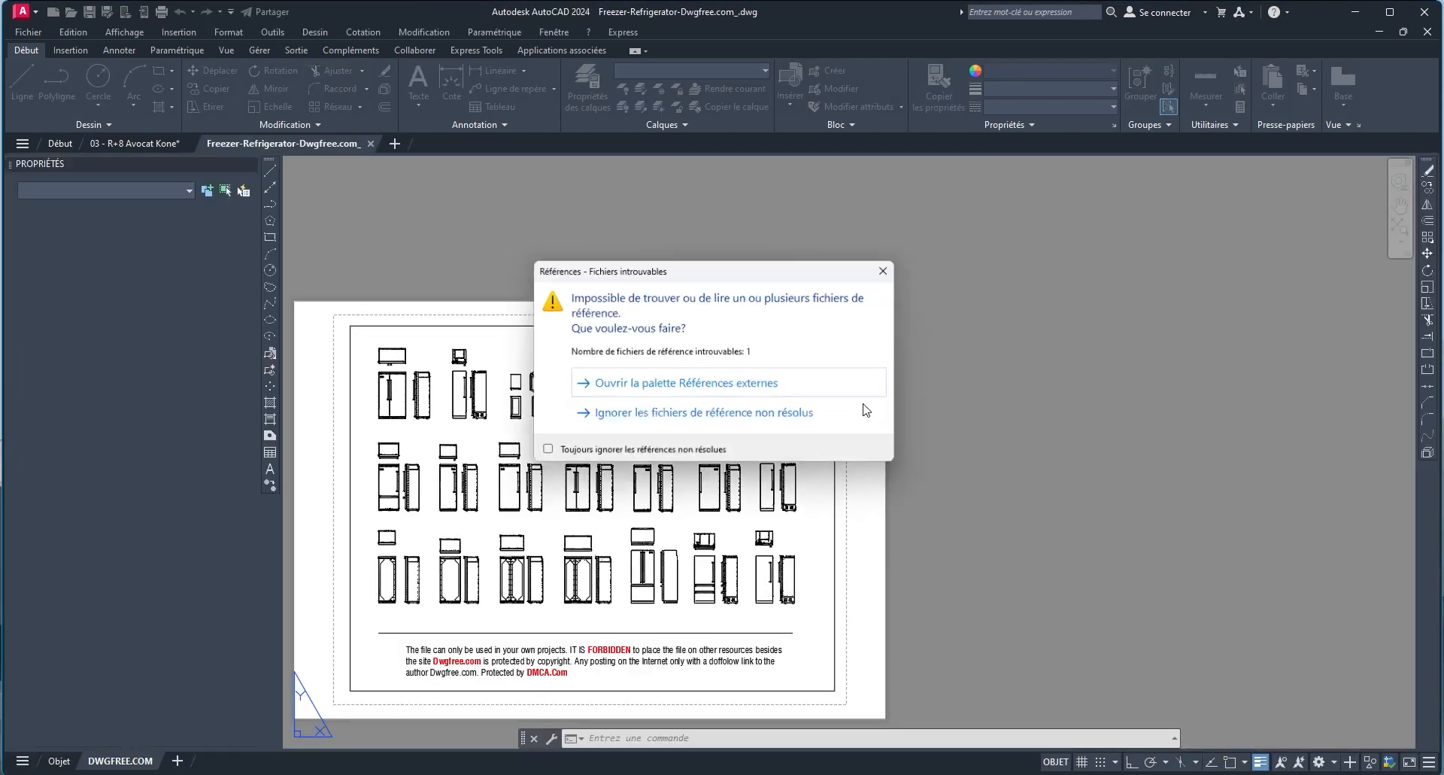
left_click(662, 416)
scroll(1213, 540, "down", 6)
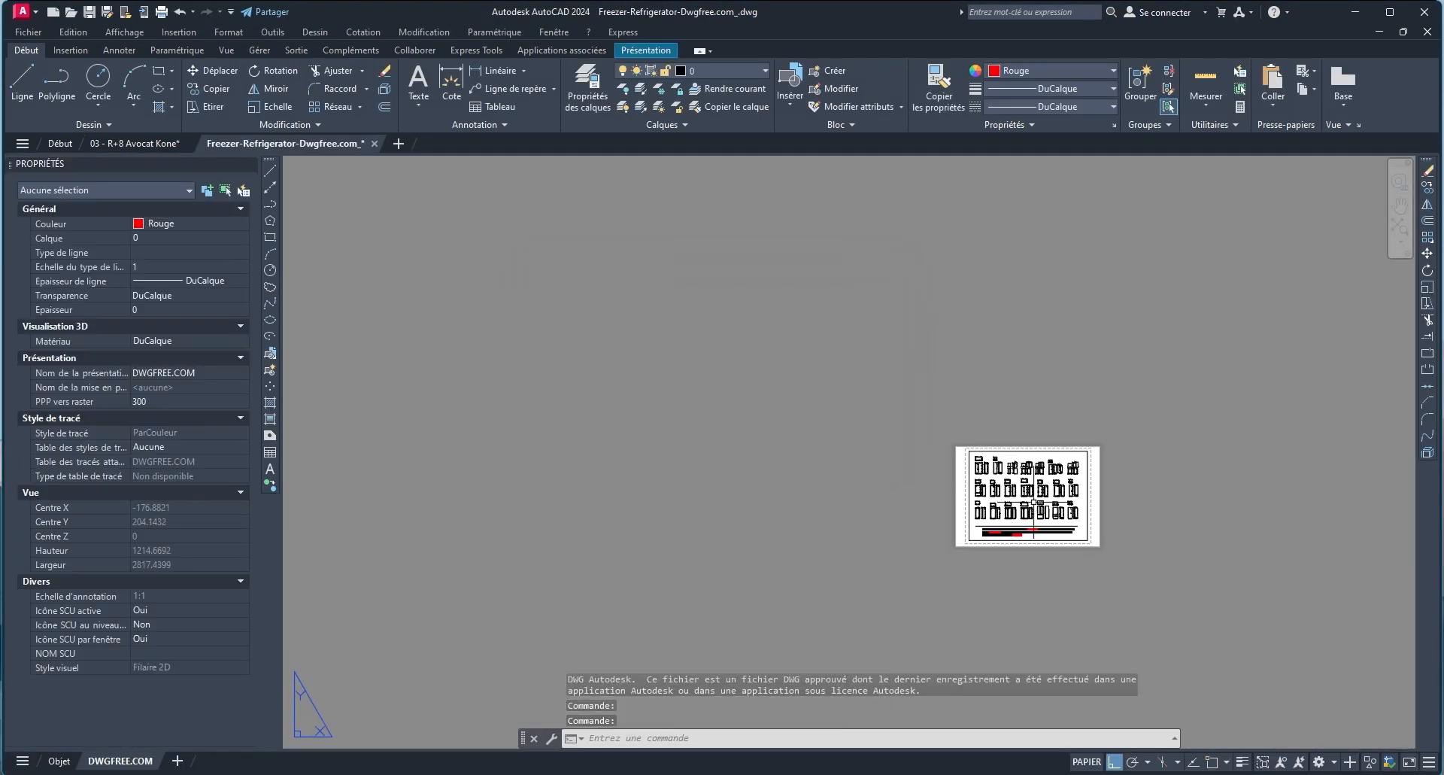
Switch the refrigerator drawing to model space and locate the top view of the double-door refrigerator.
left_click(47, 761)
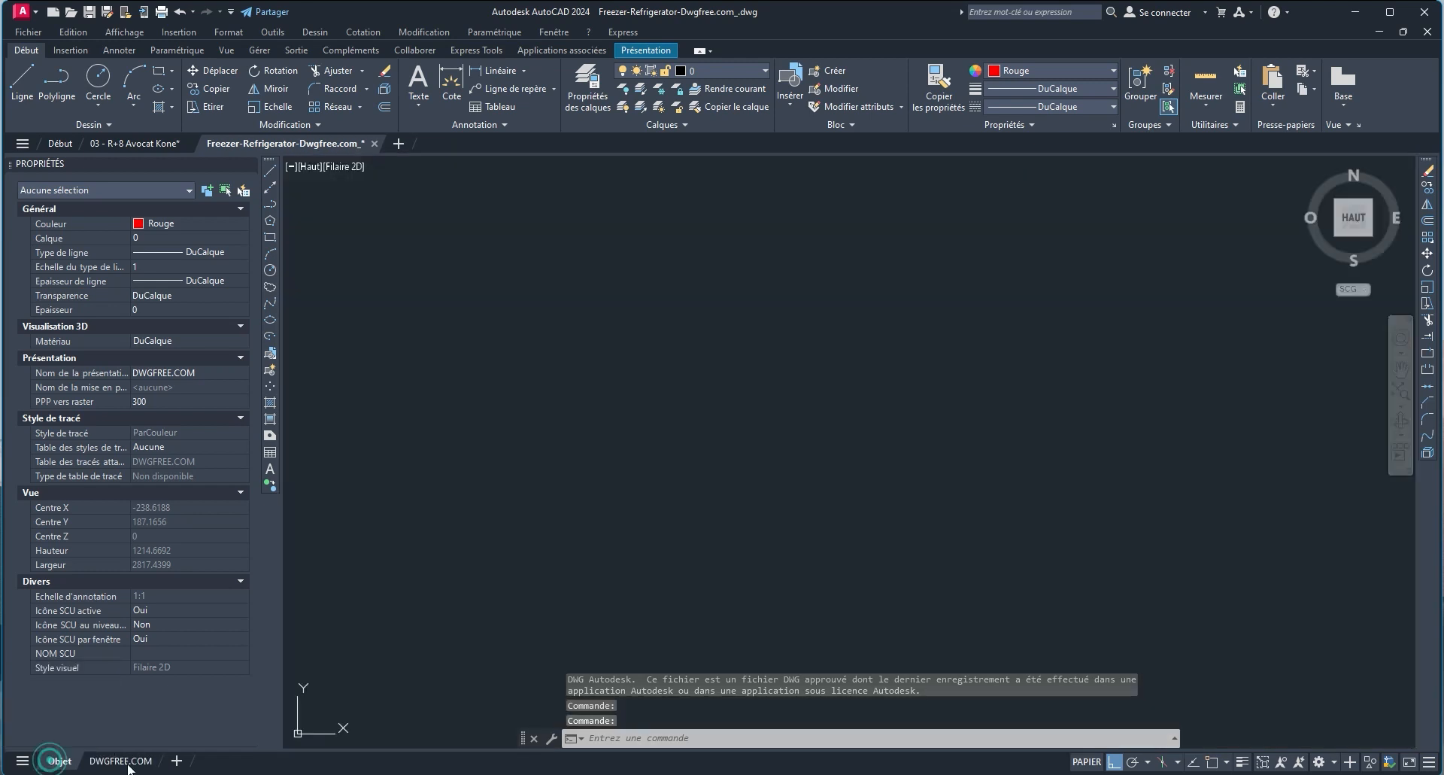
scroll(844, 533, "down", 2)
scroll(805, 446, "up", 6)
scroll(805, 446, "up", 6)
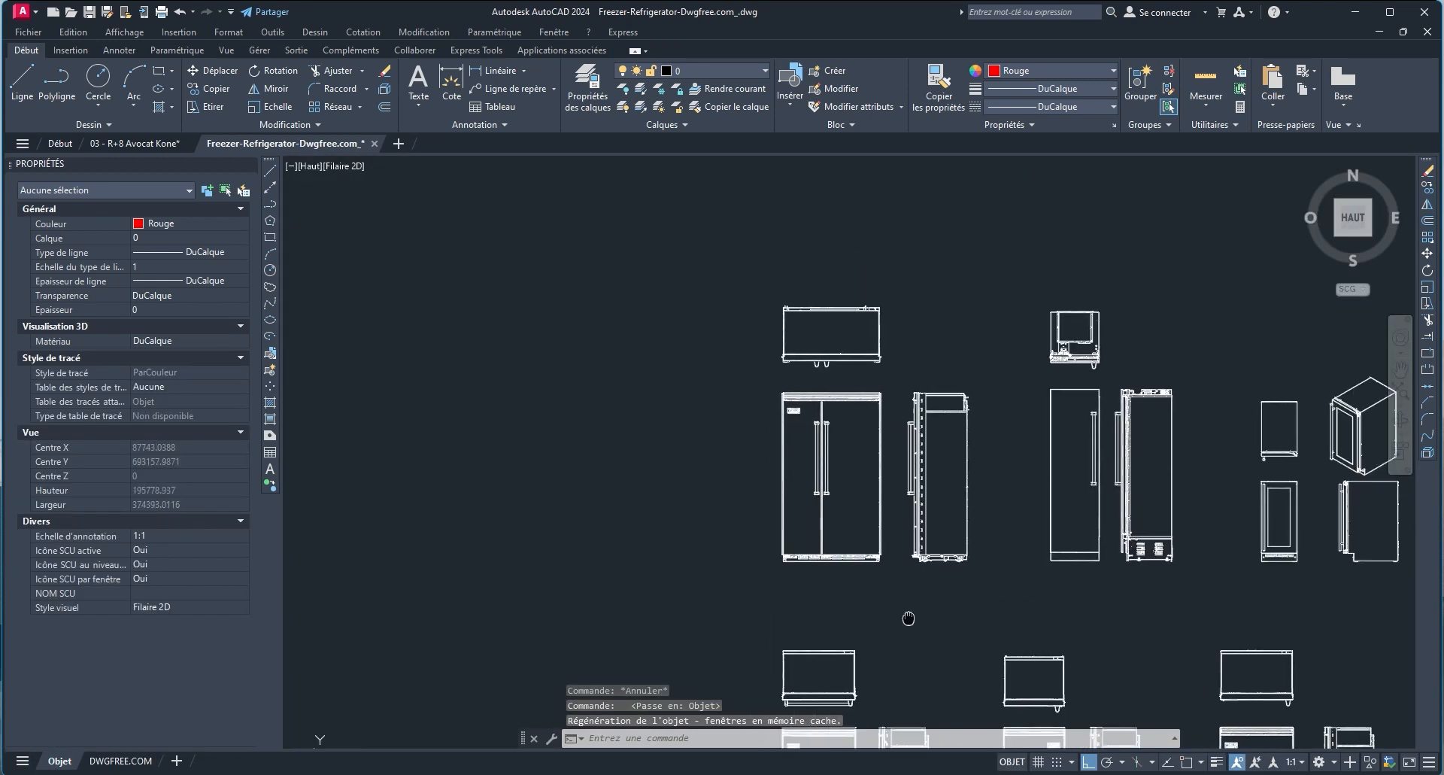
Convert all objects of the double-door refrigerator's top view into a block named Friçgo, keeping the base point at 0,0,0.
left_click(991, 410)
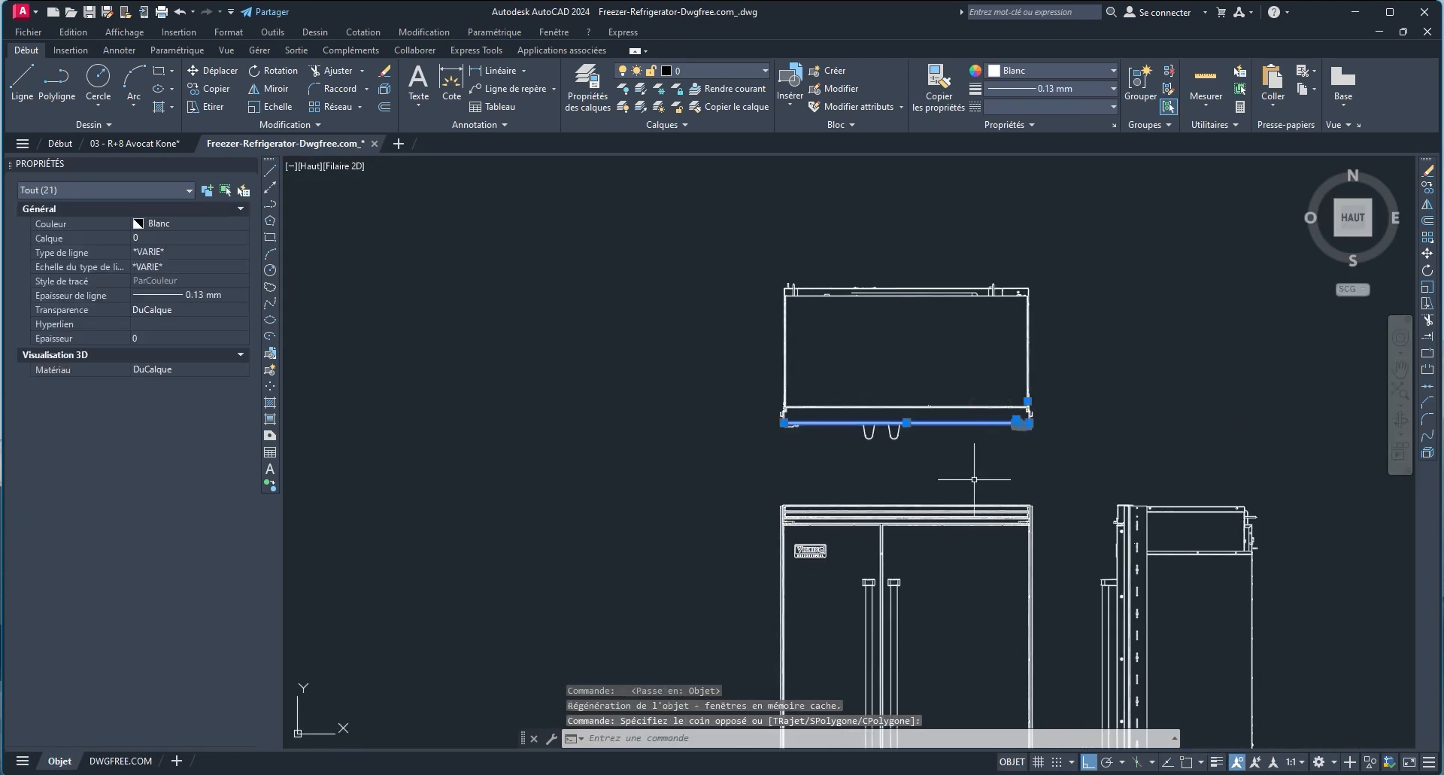
middle_click_drag(936, 454, 943, 482)
key("Escape")
left_click(671, 236)
left_click(1070, 491)
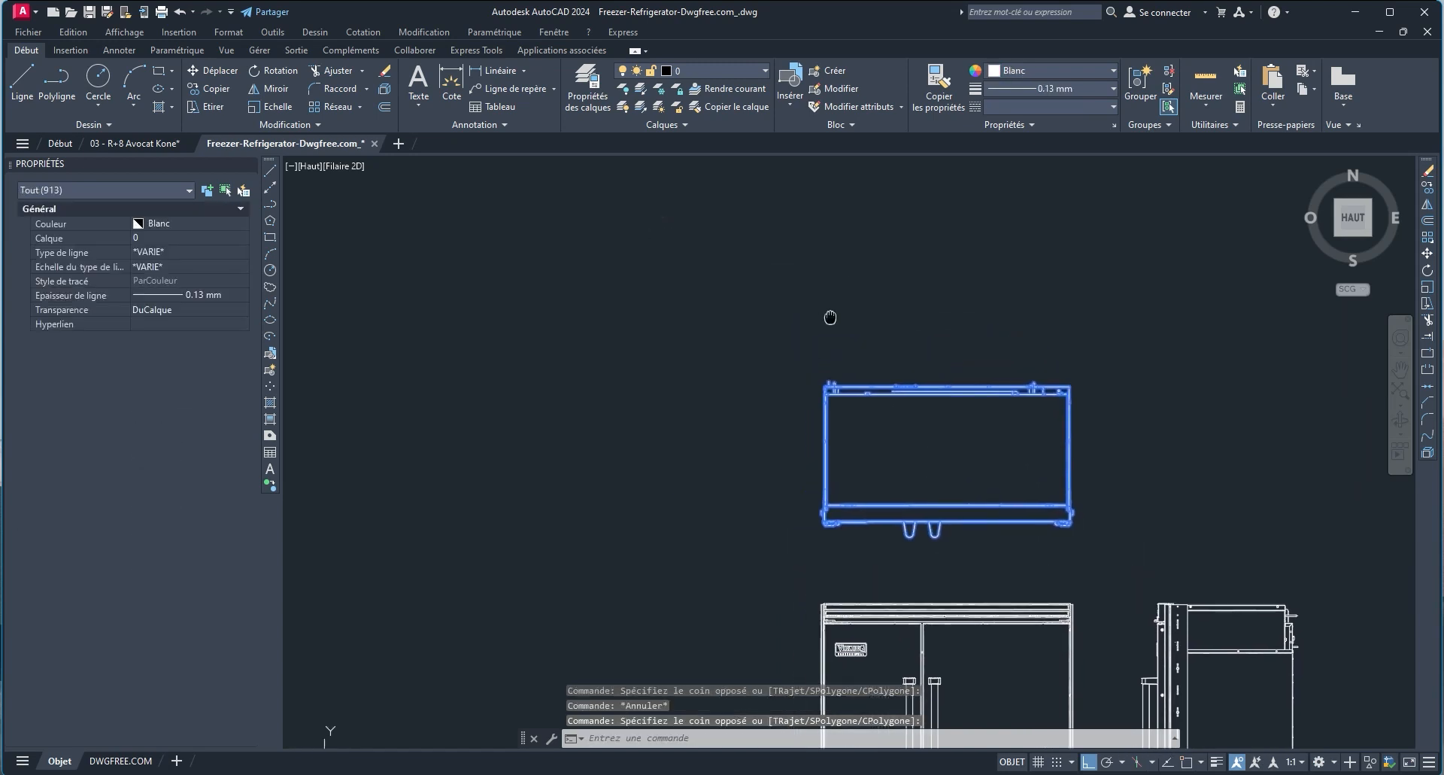
left_click(68, 50)
left_click(248, 105)
left_click(250, 135)
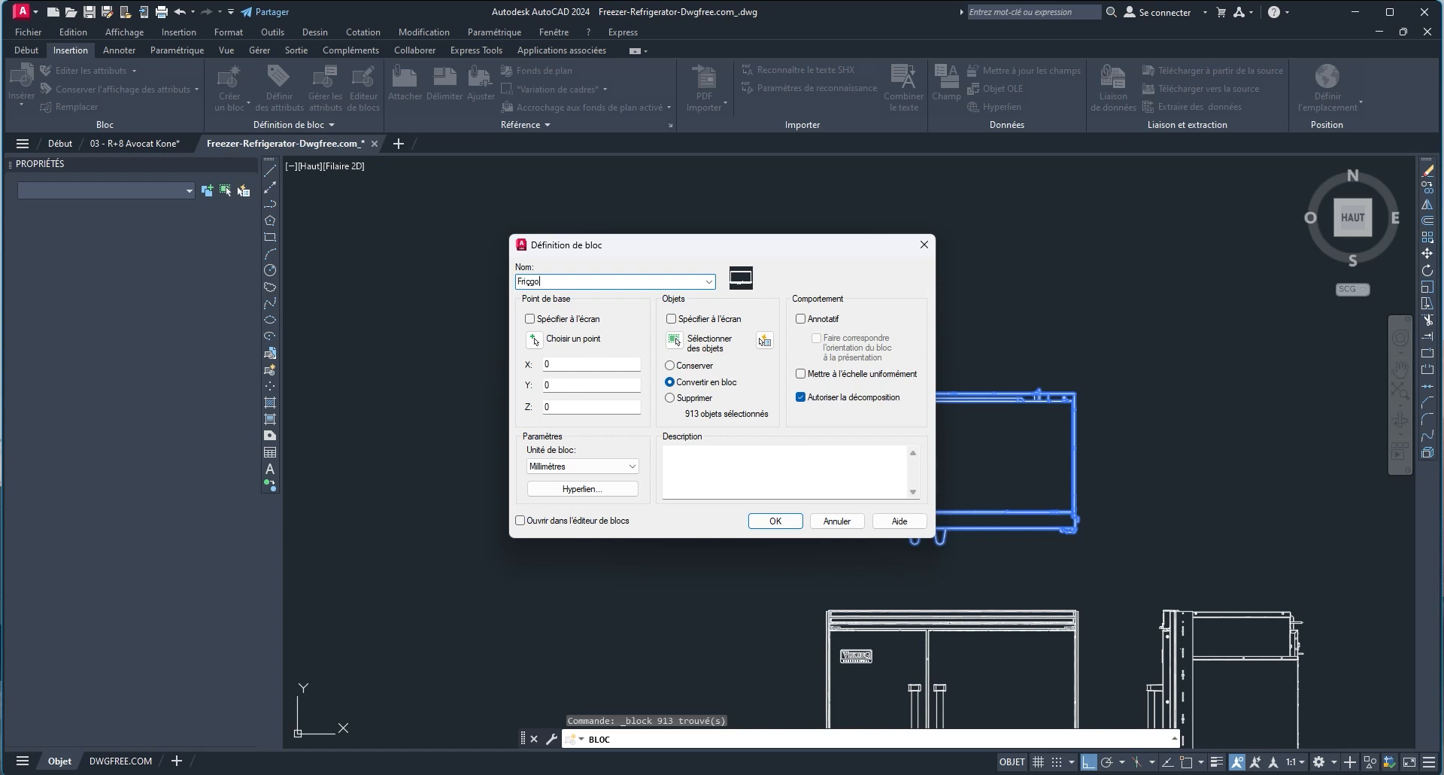
key("Return")
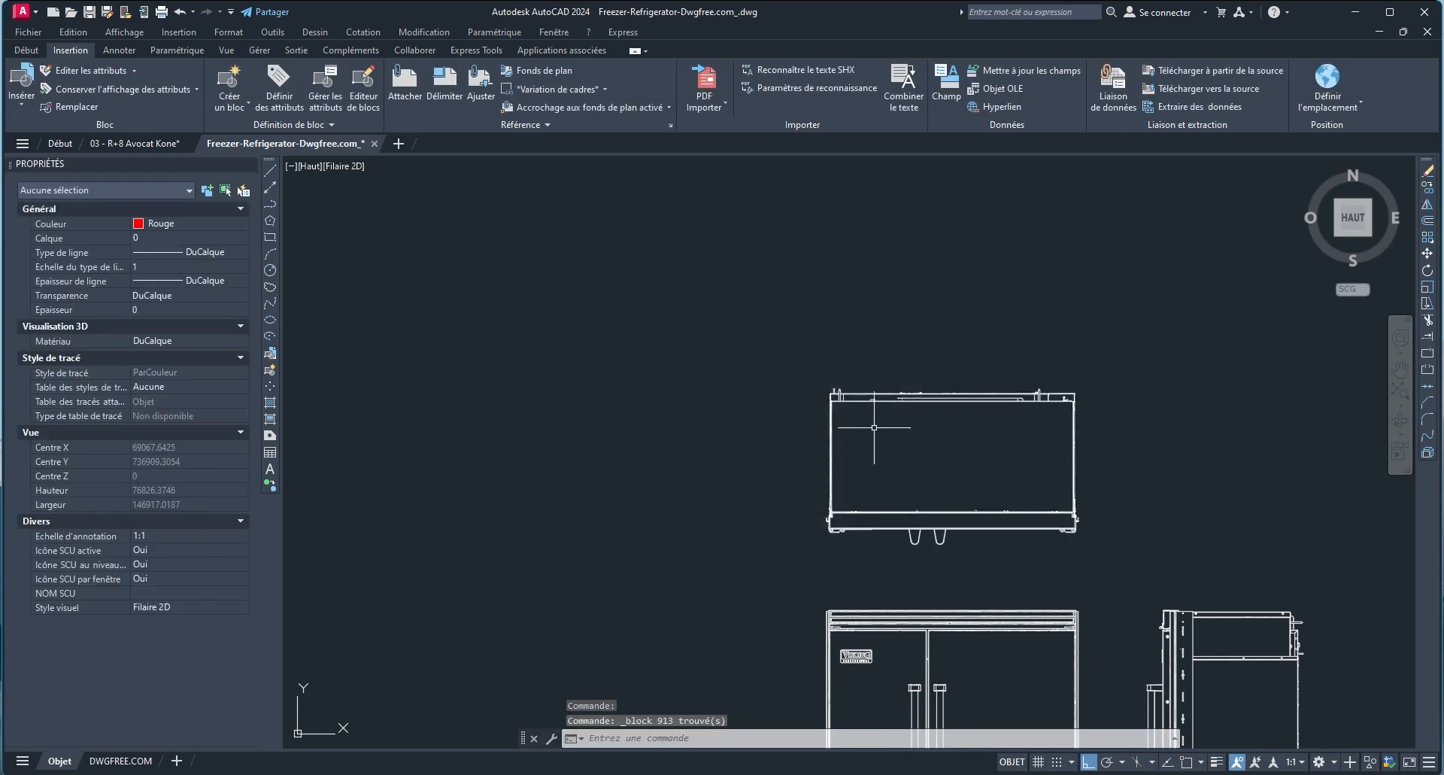
Select the new block to check it, and undo the block creation.
middle_click_drag(874, 427, 867, 421)
left_click(822, 438)
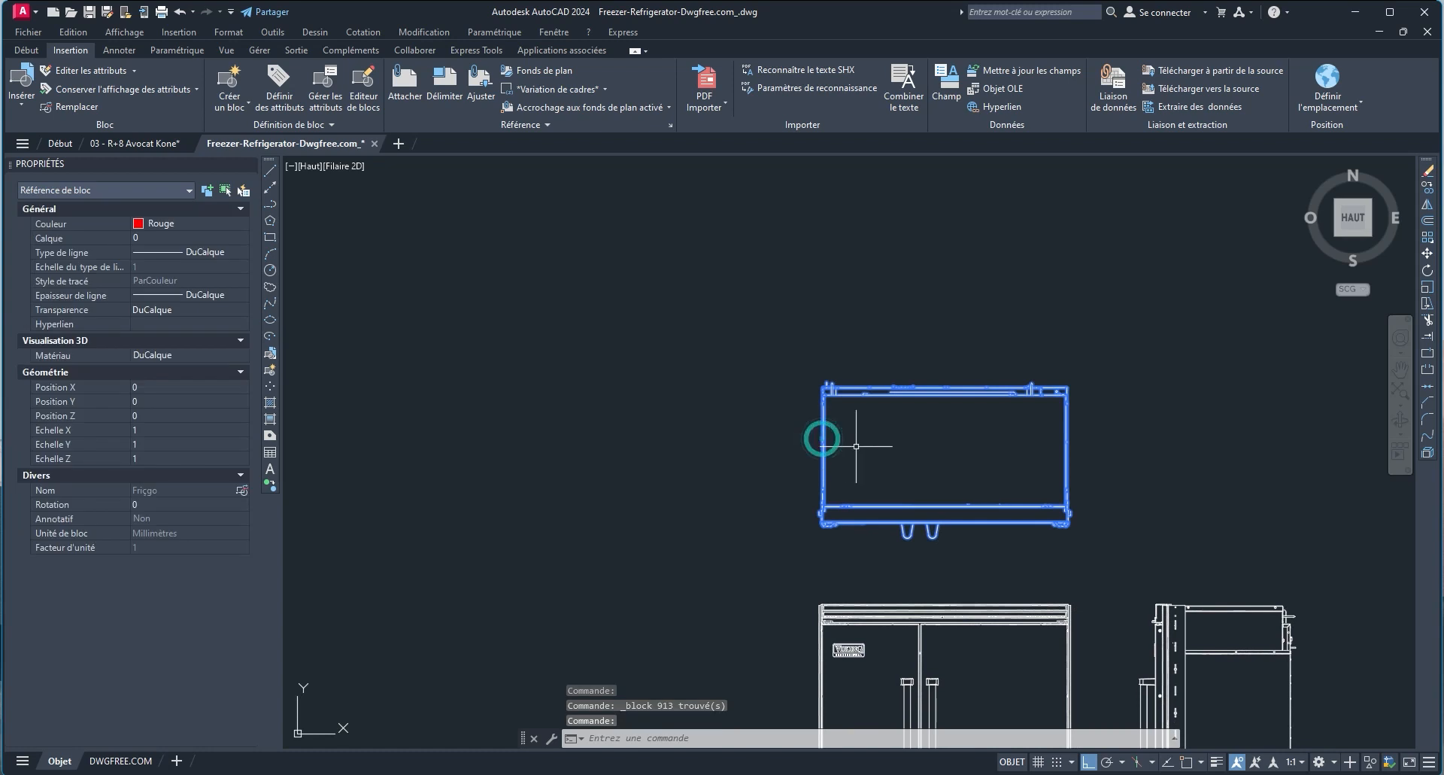
key("ctrl+z")
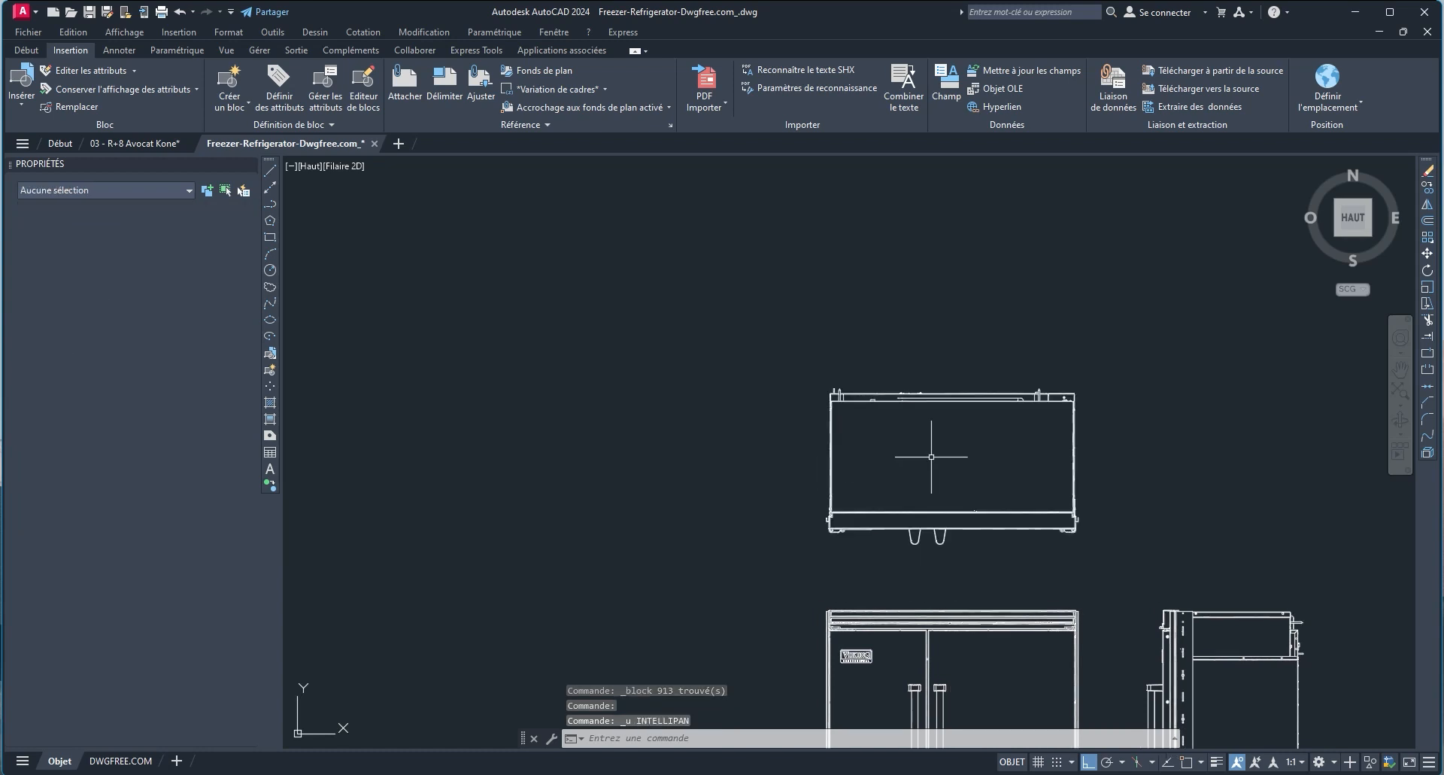
left_click(1130, 551)
left_click(787, 453)
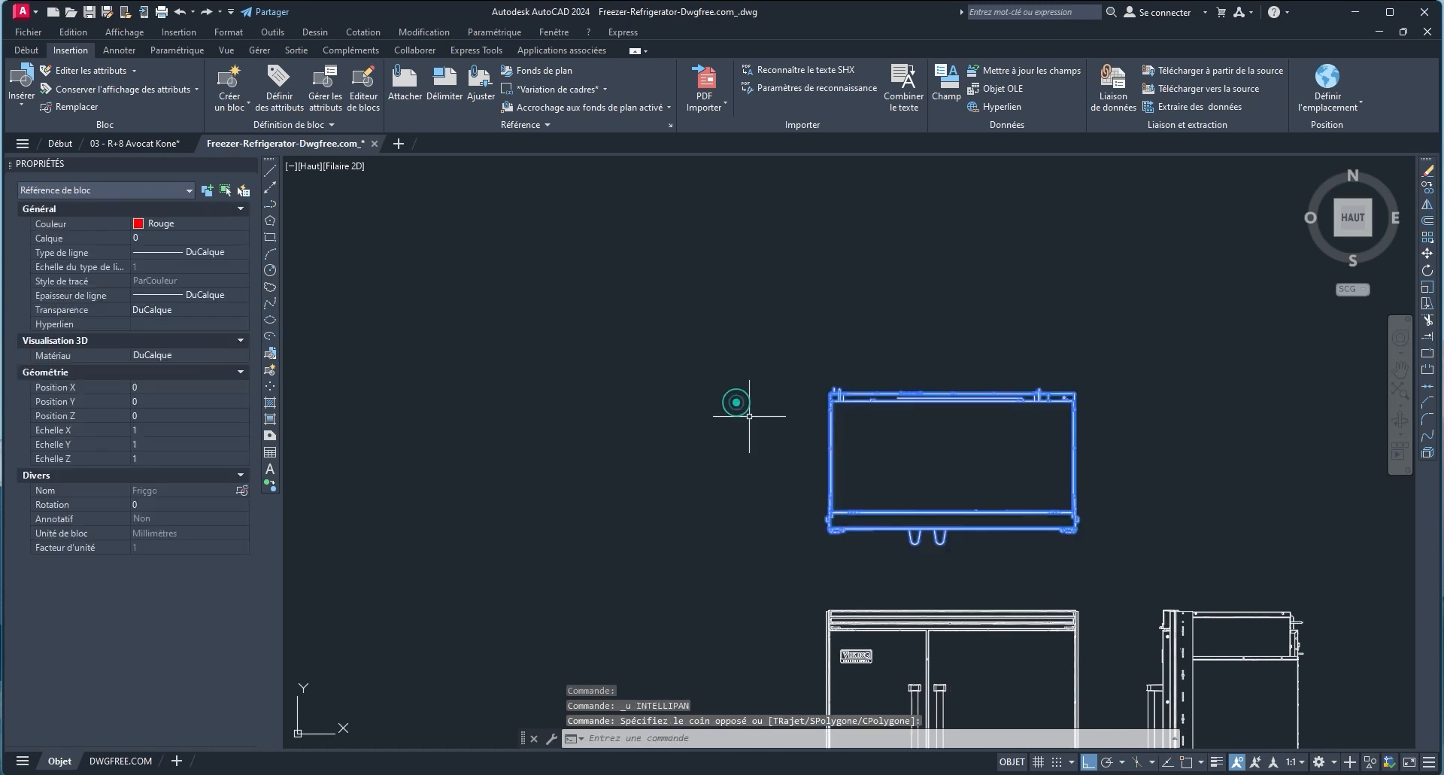
key("Escape")
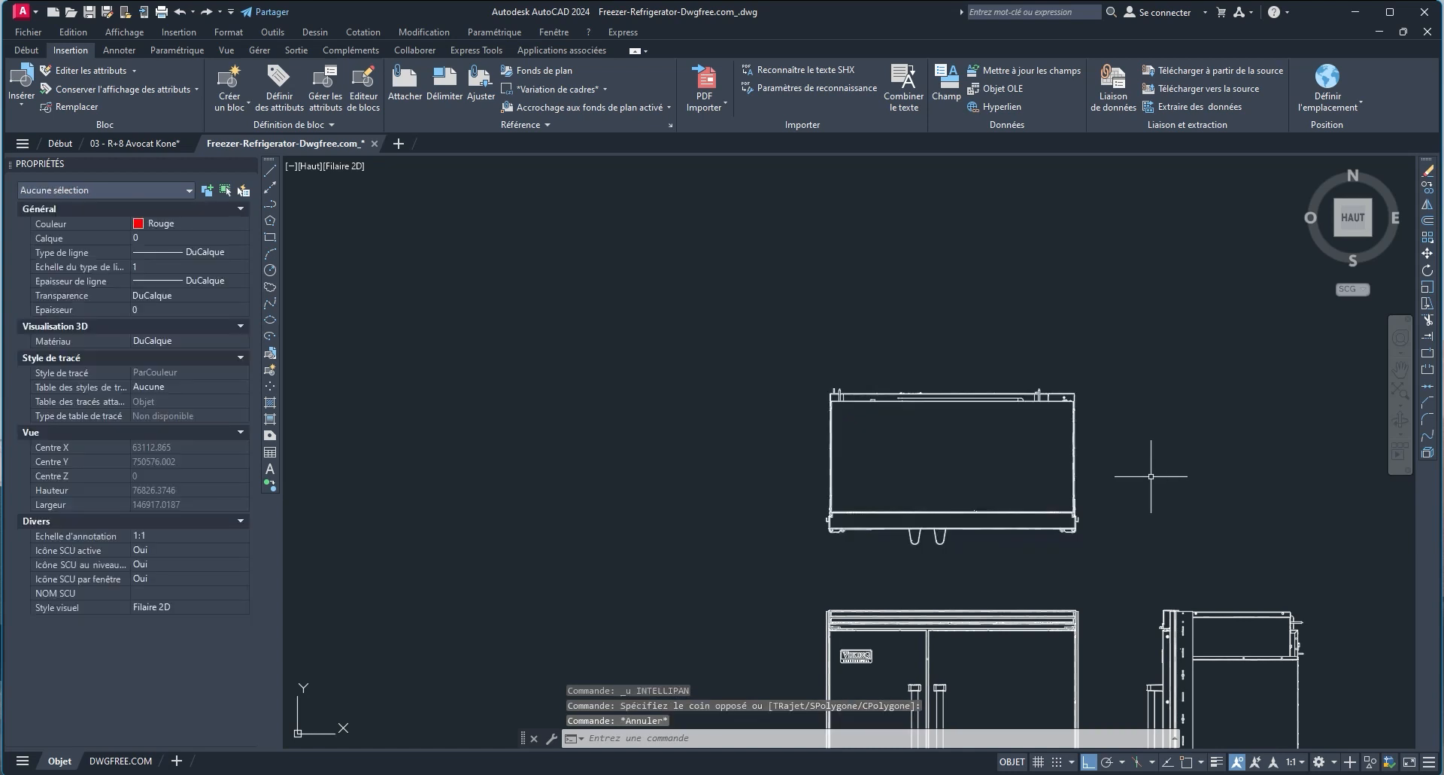
key("ctrl+z")
Select the whole top view of the double-door refrigerator and start a block definition named Frigo.
left_click(1063, 513)
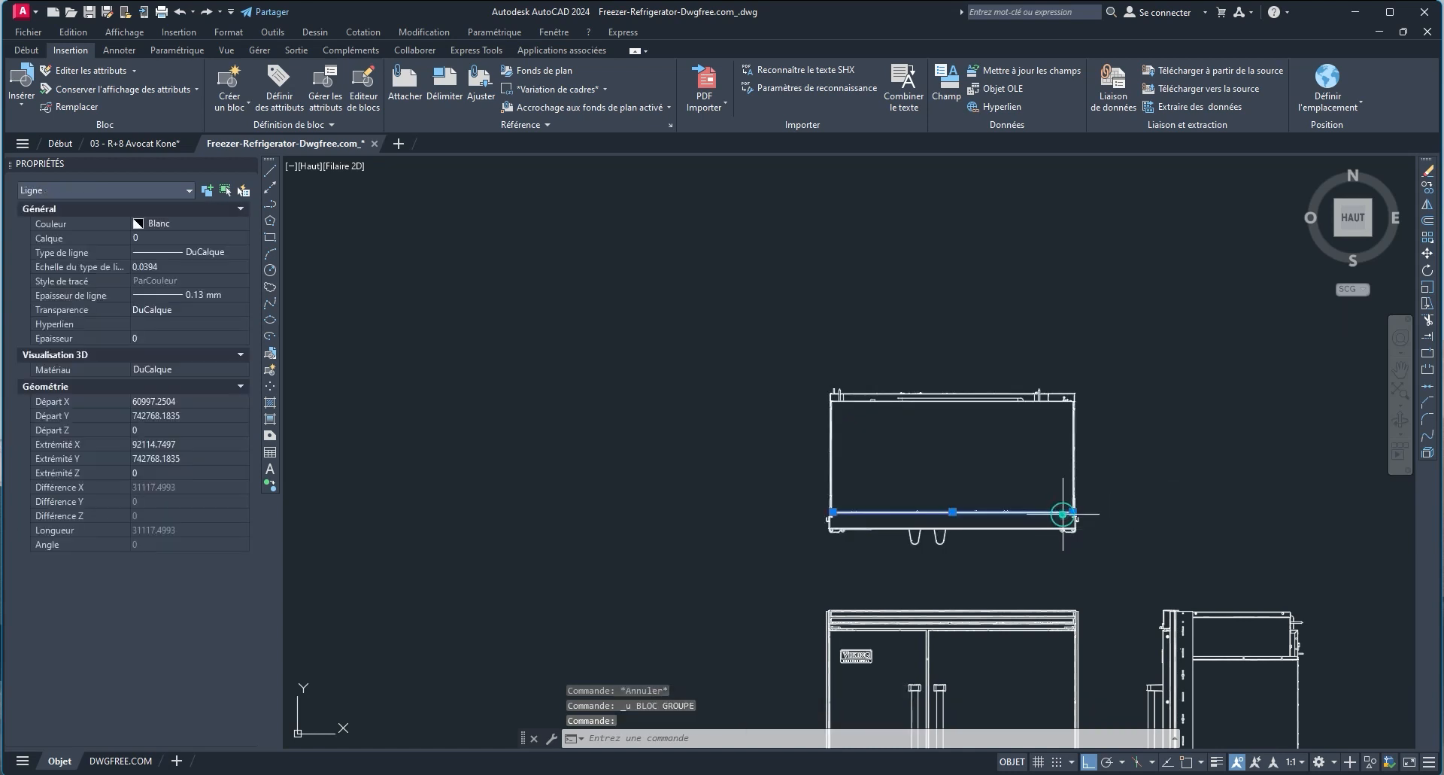
left_click(1128, 552)
left_click(575, 288)
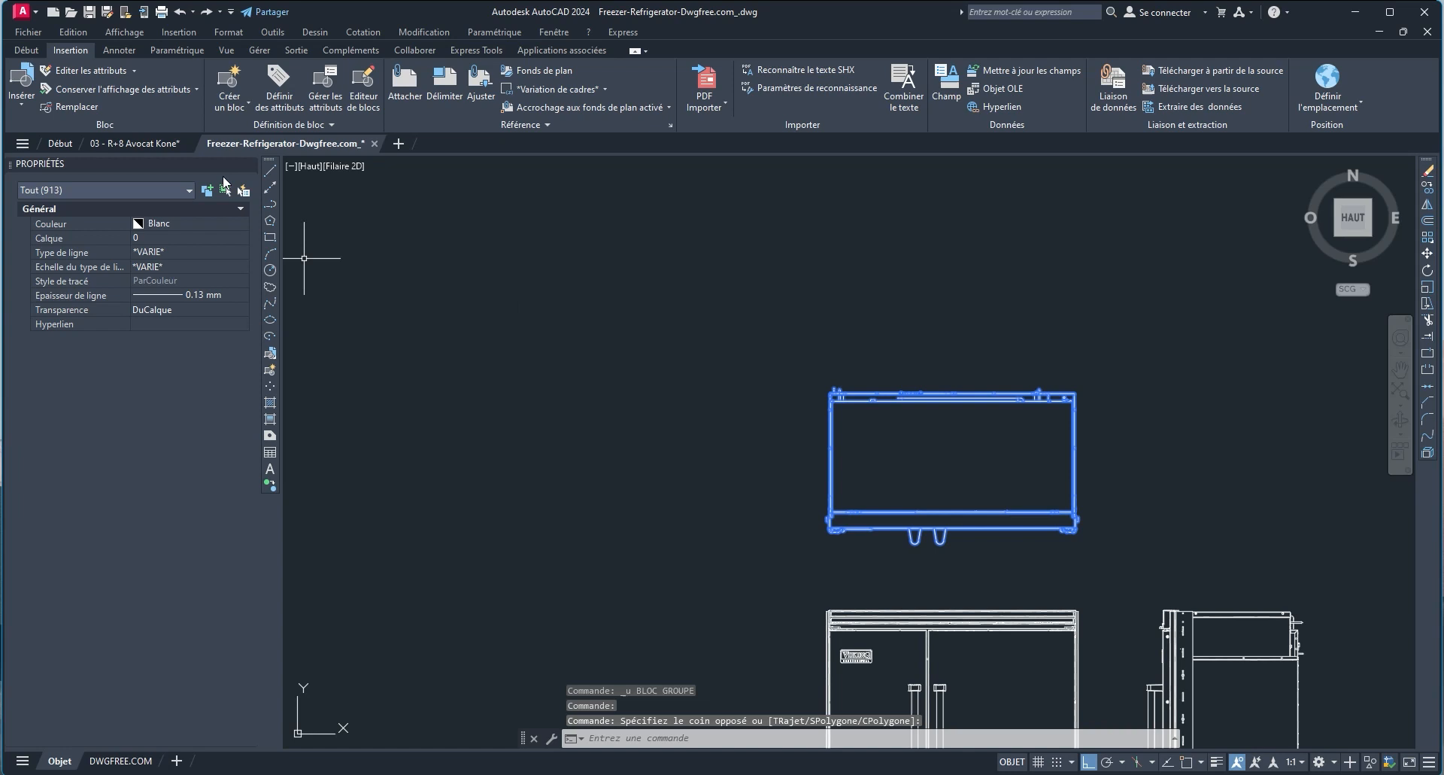
left_click(224, 98)
left_click(252, 142)
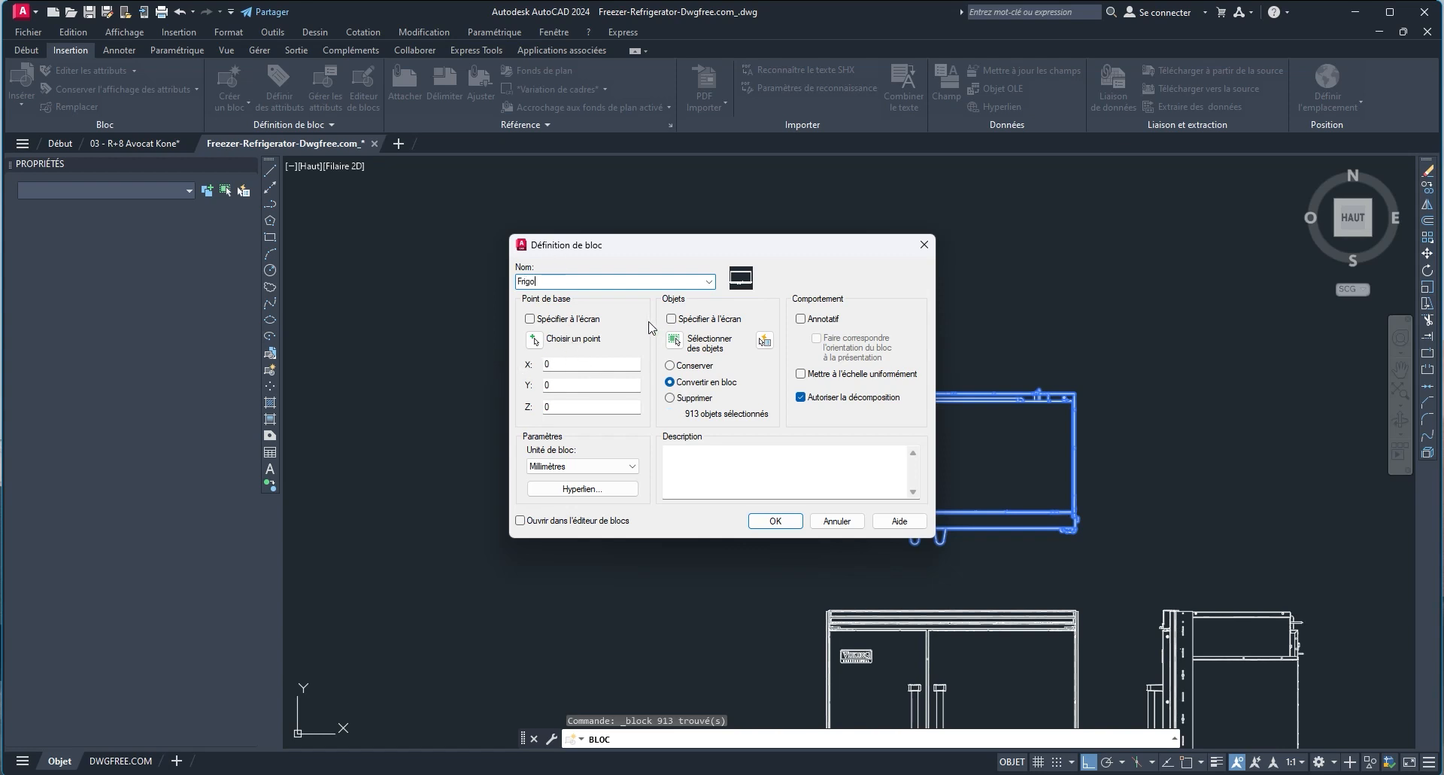
Set the Frigo block's base point at the top-left corner of the left rear post using object snap, and create the block.
left_click(533, 340)
scroll(782, 384, "up", 5)
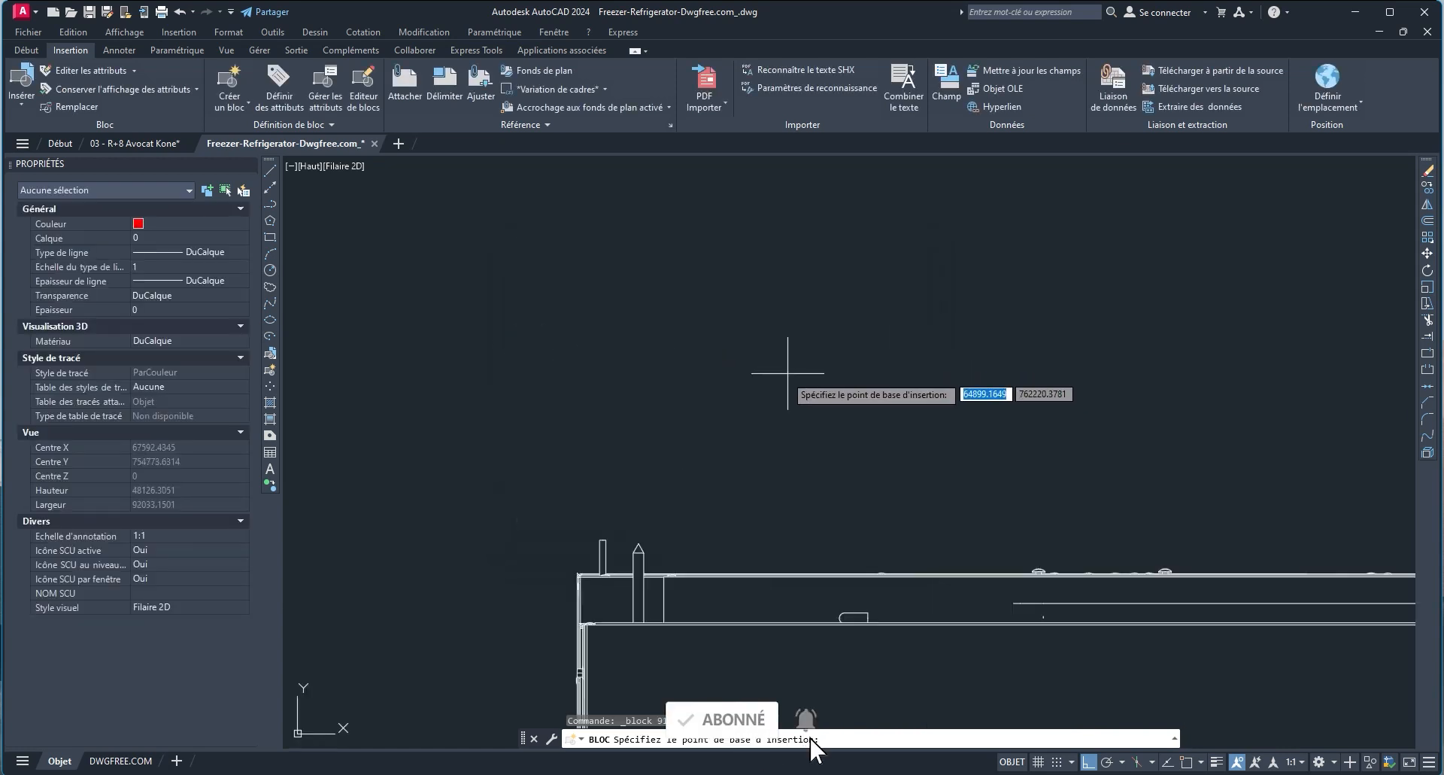
scroll(579, 571, "up", 6)
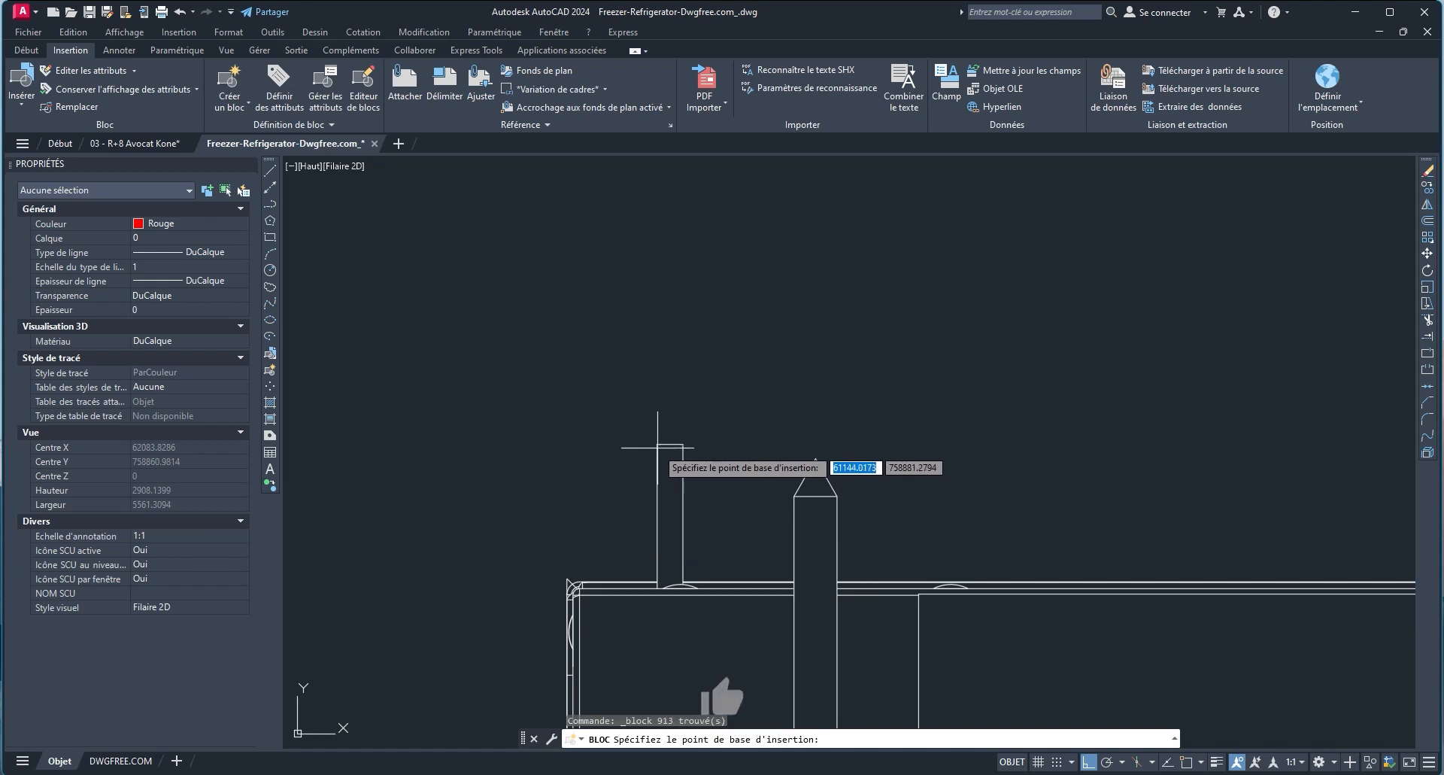
middle_click_drag(658, 445, 676, 503)
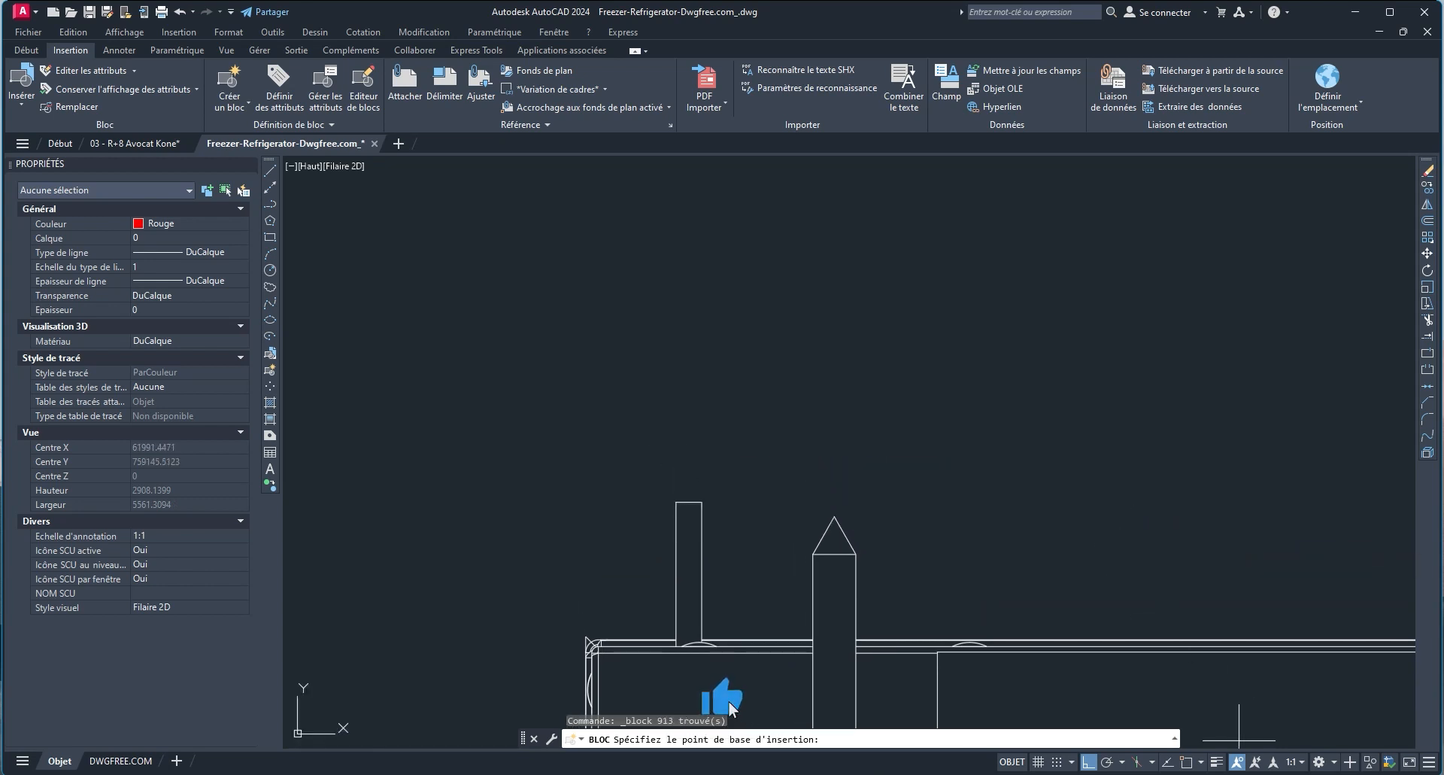
scroll(677, 496, "up", 4)
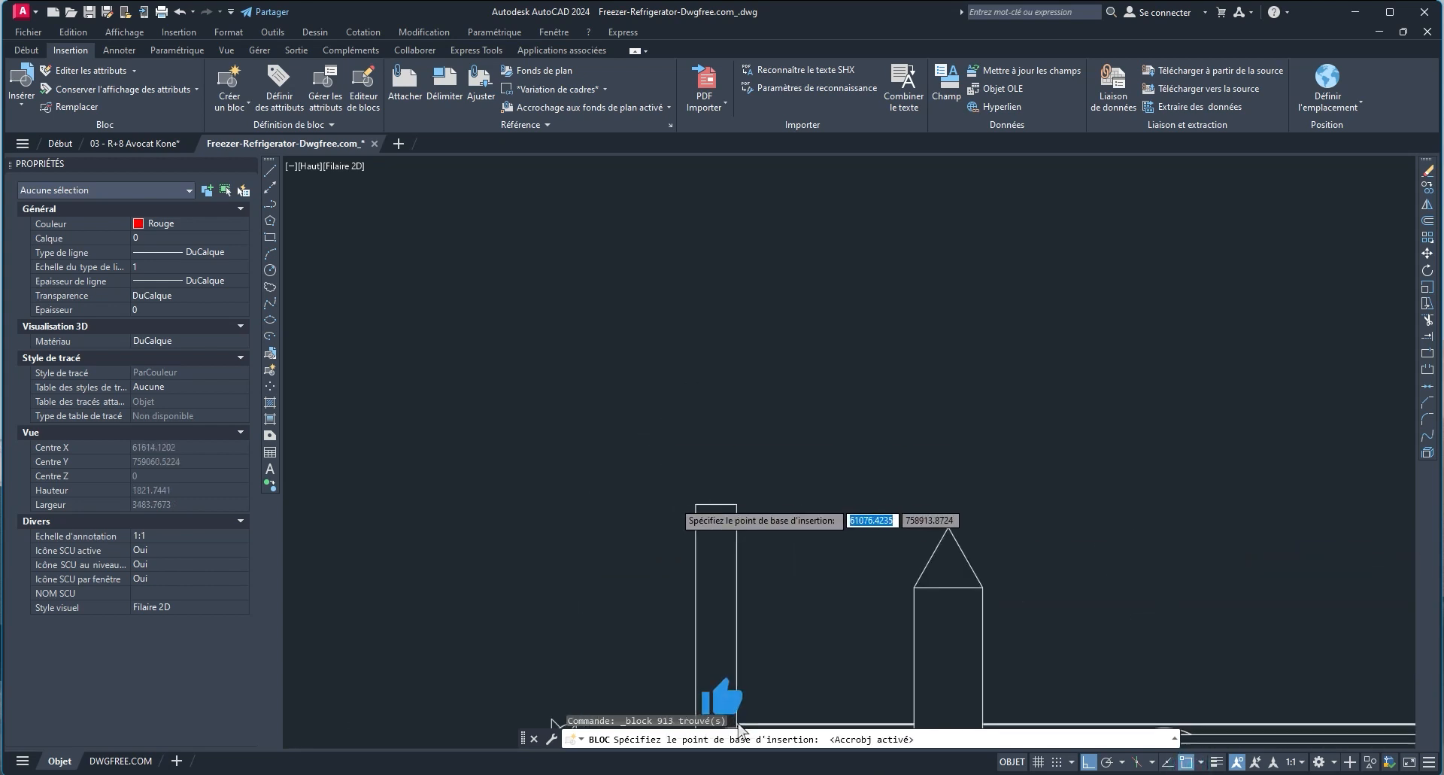
left_click(710, 510)
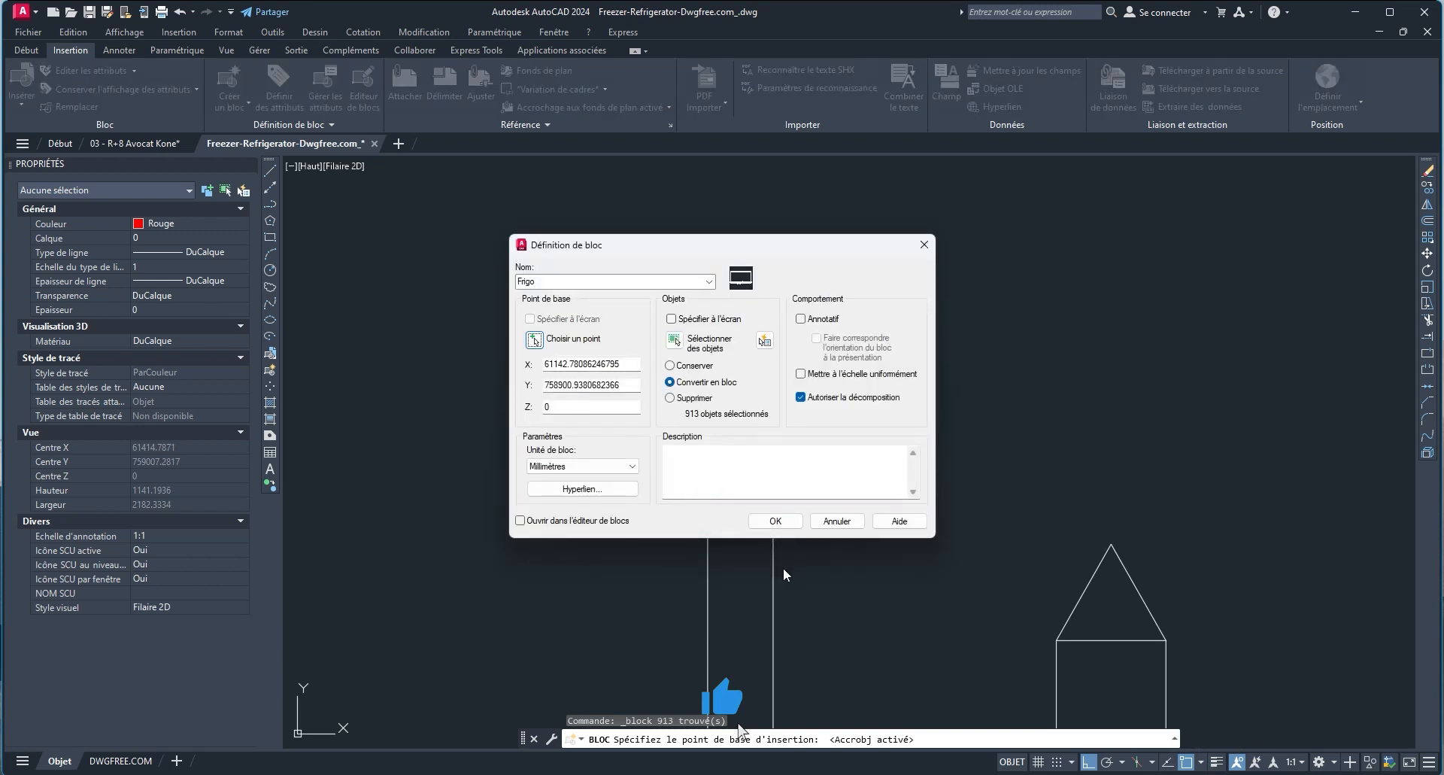
left_click_drag(692, 253, 642, 210)
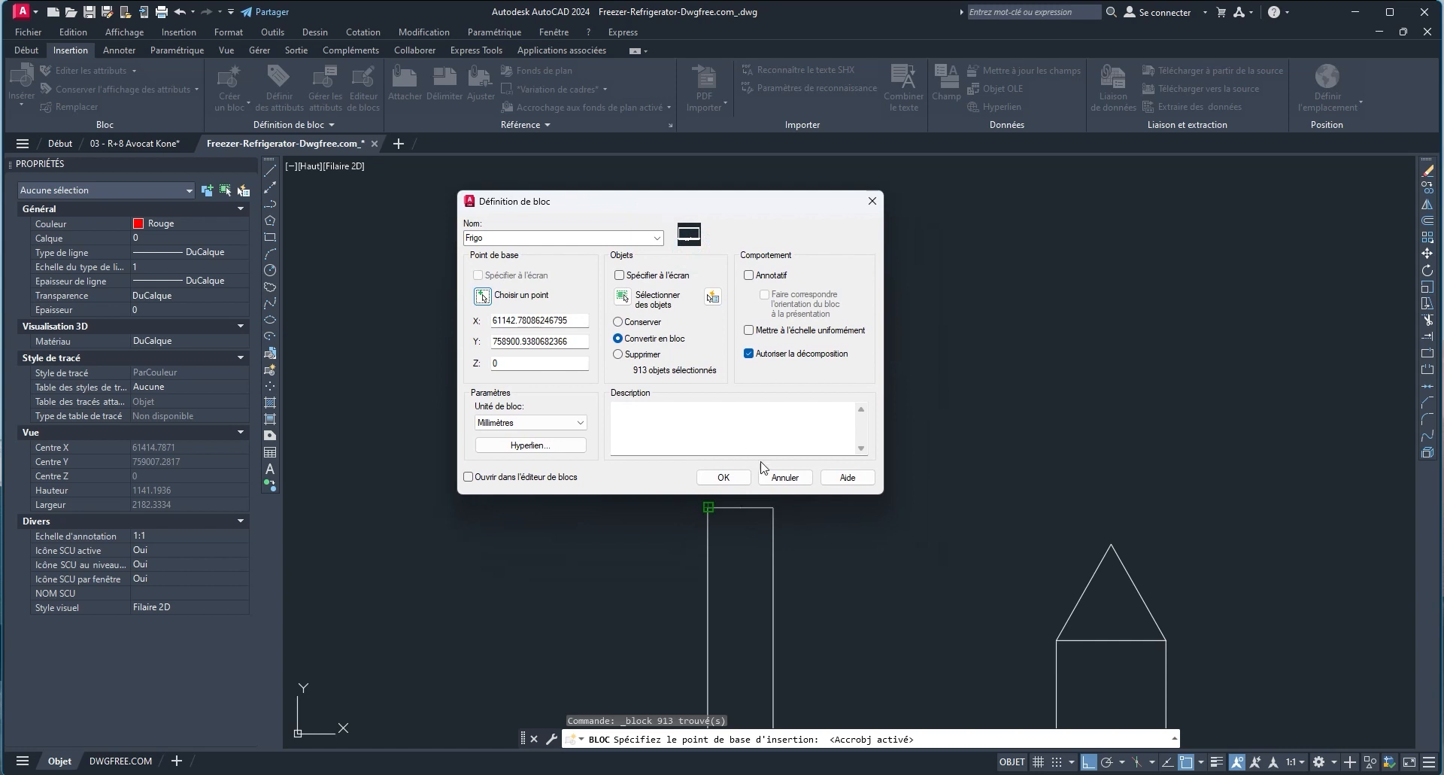
left_click(722, 478)
Copy the Frigo block with a base point at its insertion grip on the left rear post.
scroll(725, 490, "down", 12)
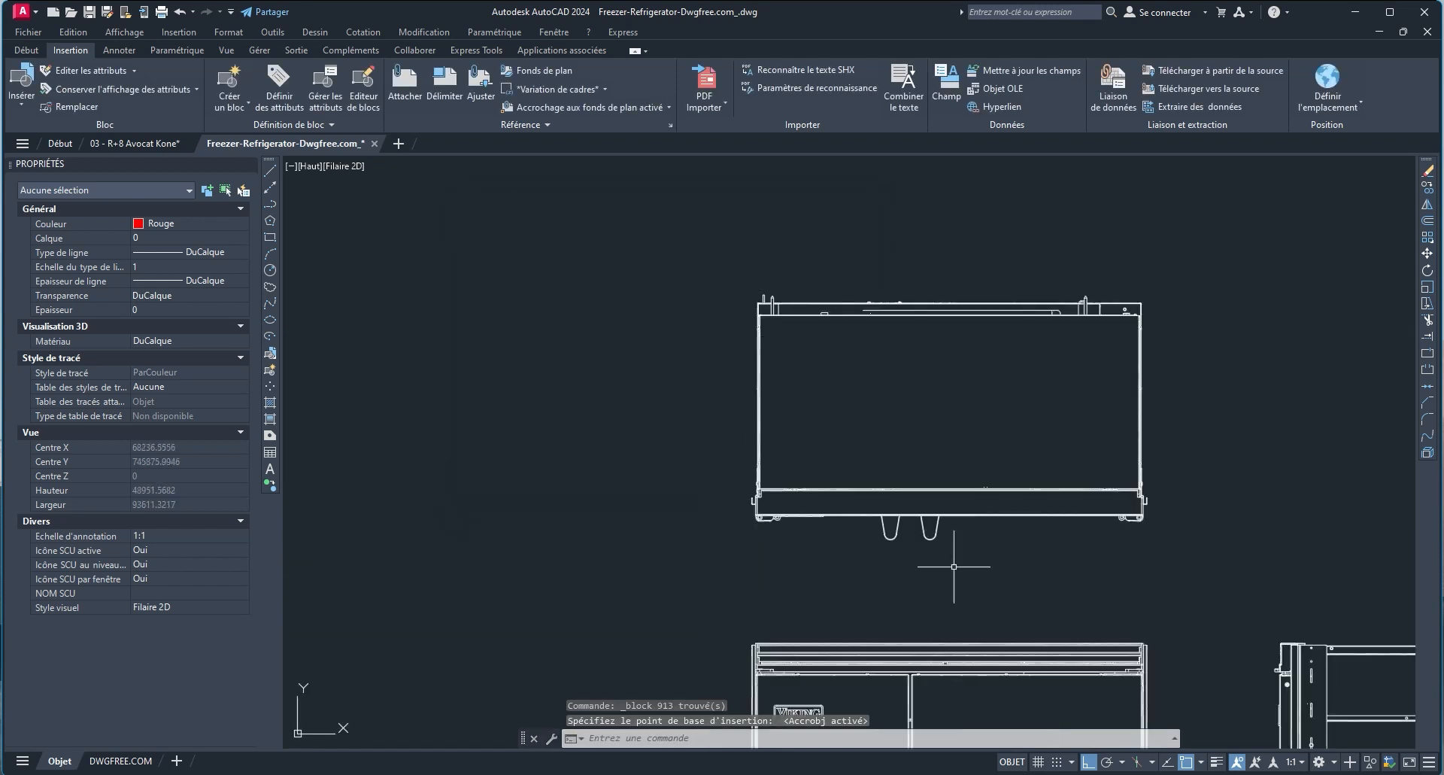
left_click(887, 474)
right_click(929, 438)
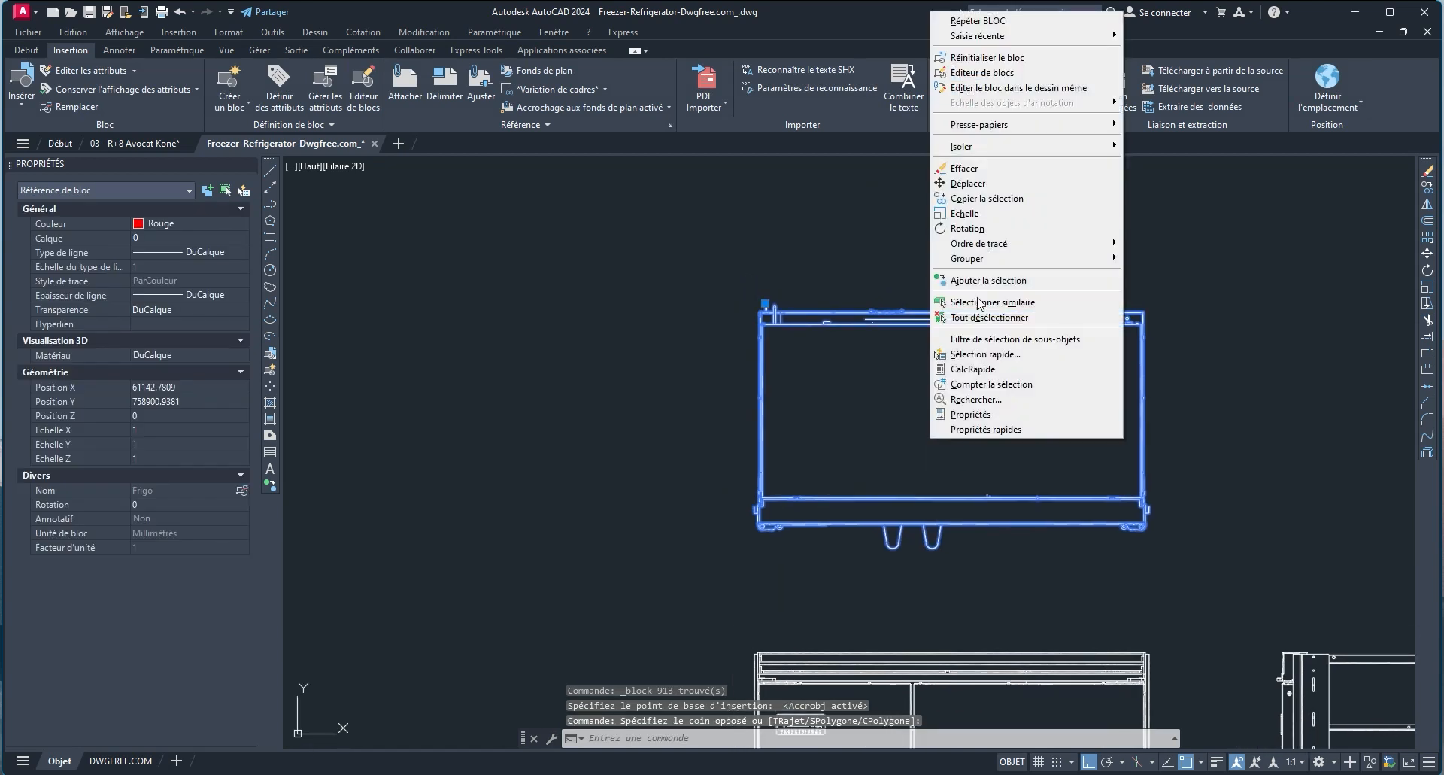
mouse_move(1054, 142)
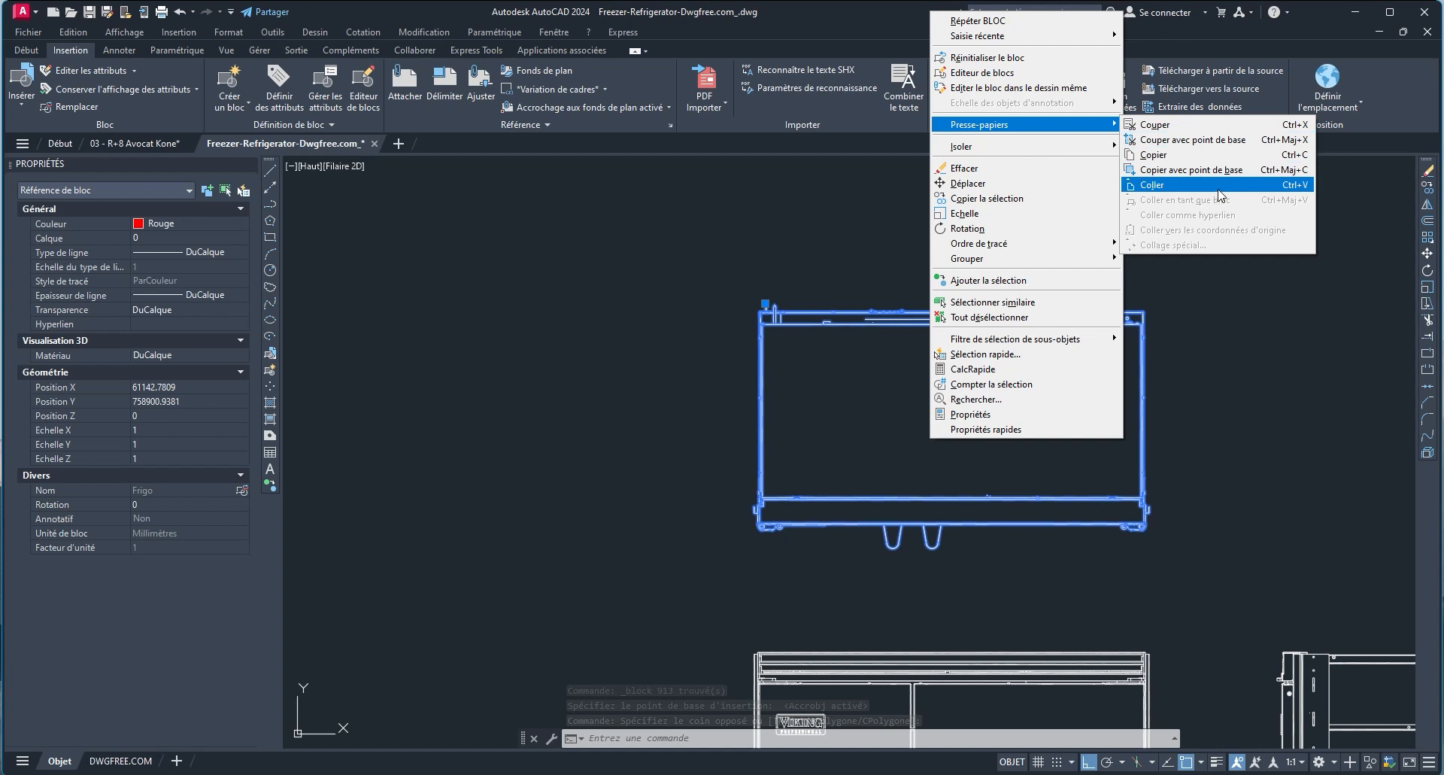
left_click(1200, 171)
scroll(761, 313, "up", 5)
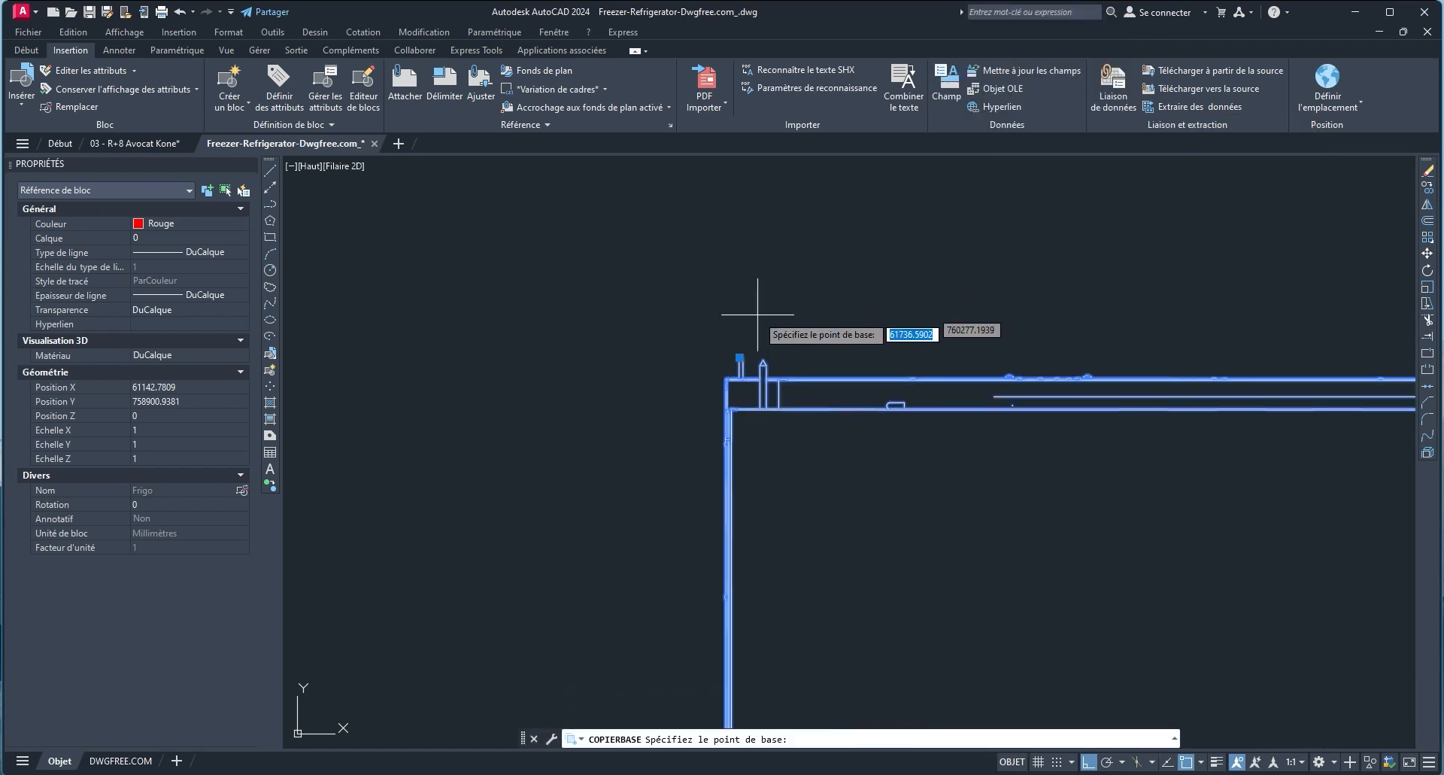
left_click(740, 357)
Paste the Frigo block into the 03 - R+8 Avocat Kone drawing, inserting it just above the framed plans near their left end.
left_click(127, 143)
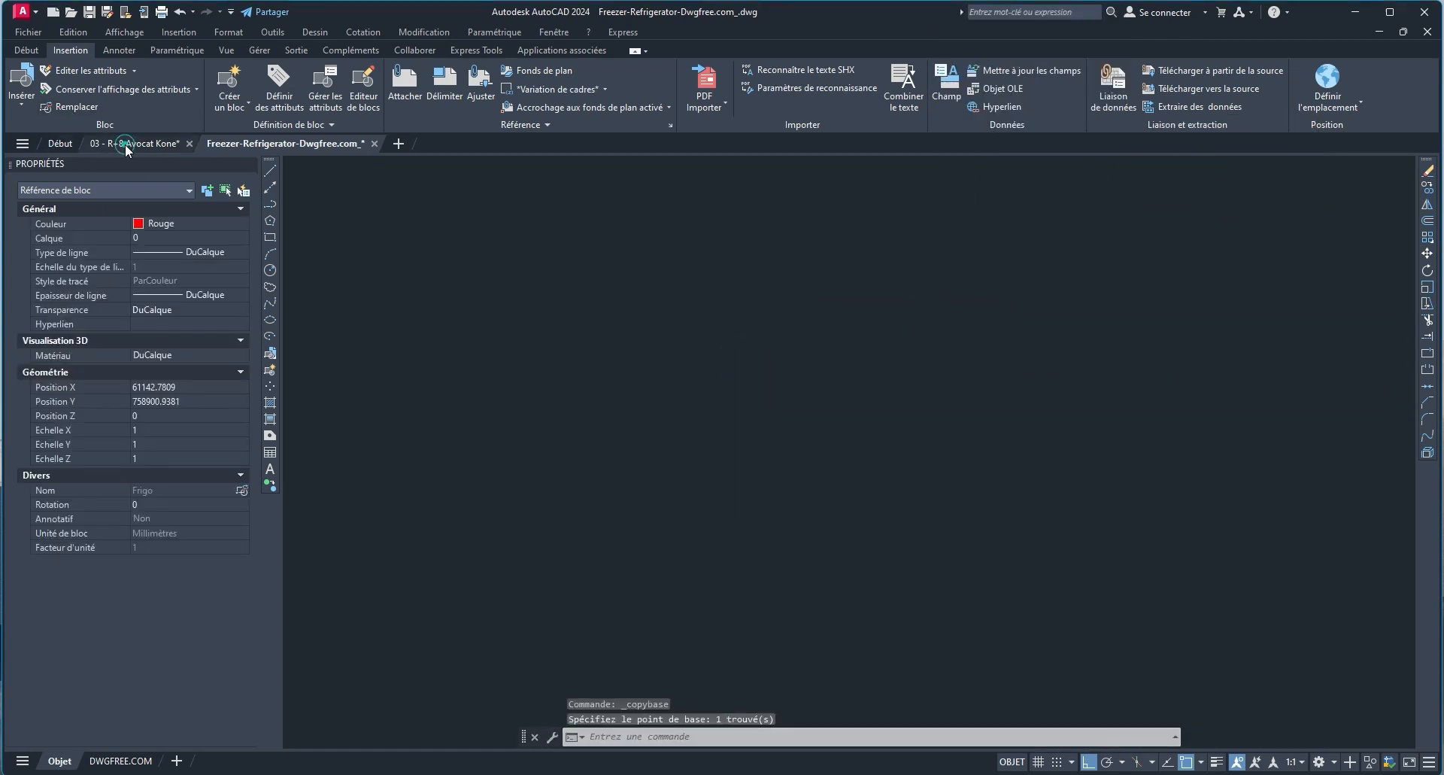
scroll(670, 474, "down", 2)
scroll(674, 441, "up", 4)
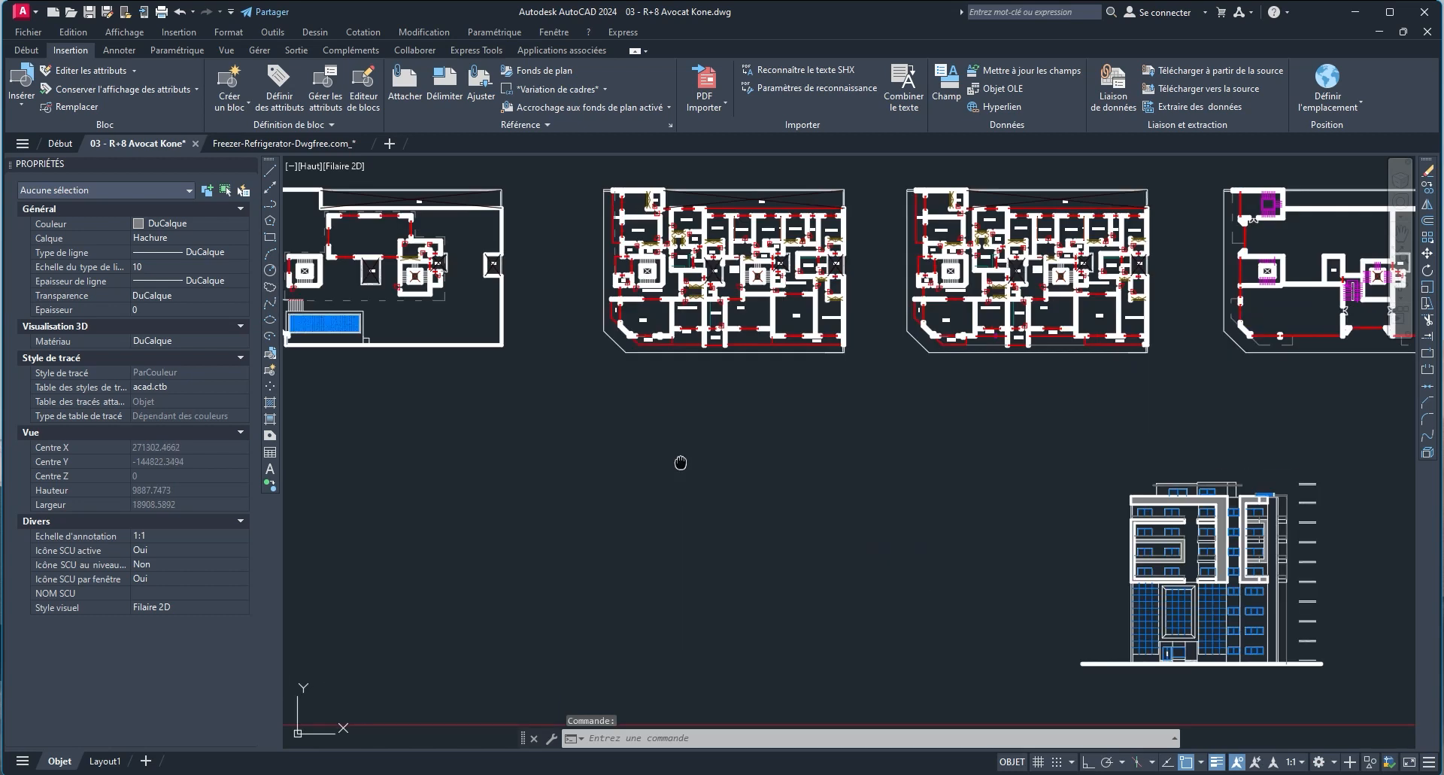
key("ctrl+v")
scroll(725, 490, "down", 3)
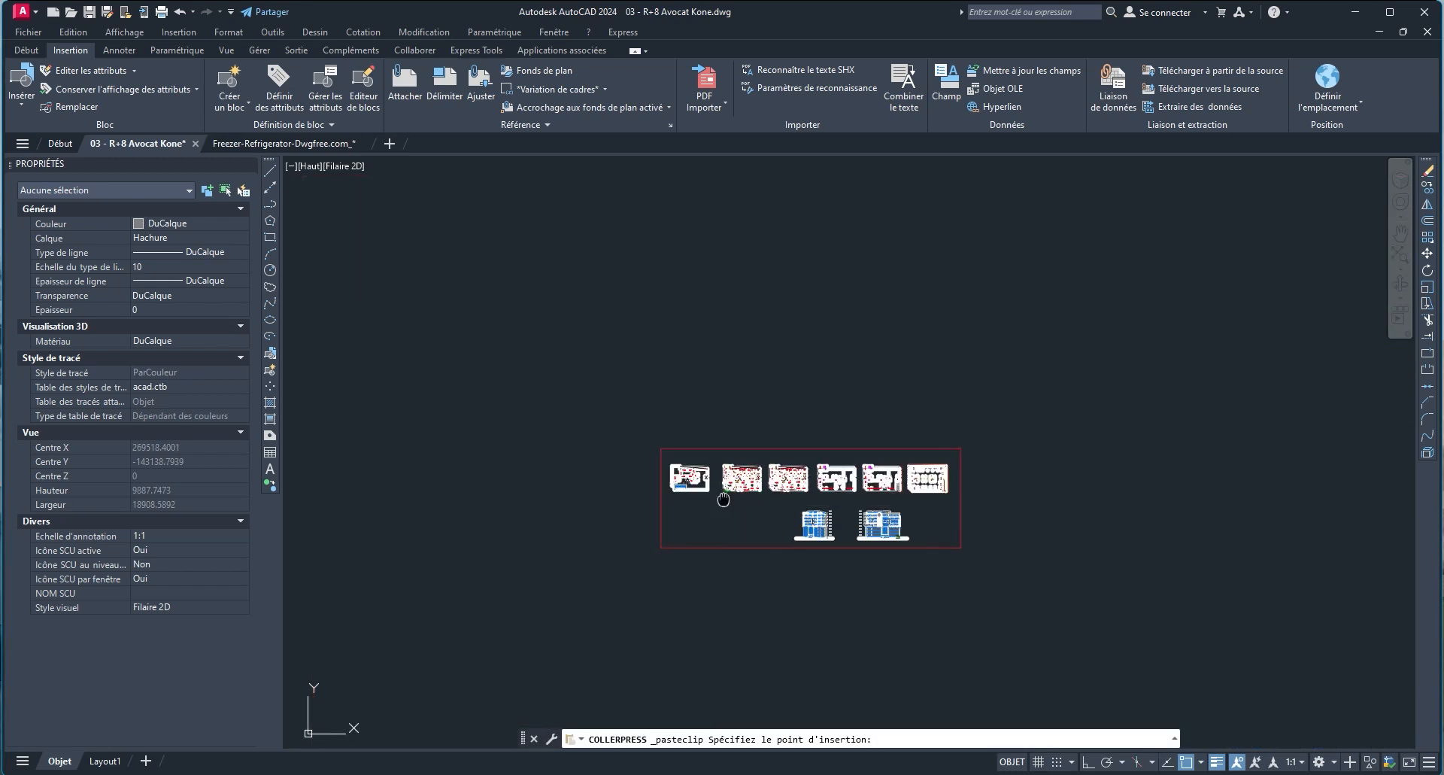
left_click(679, 309)
scroll(676, 298, "down", 6)
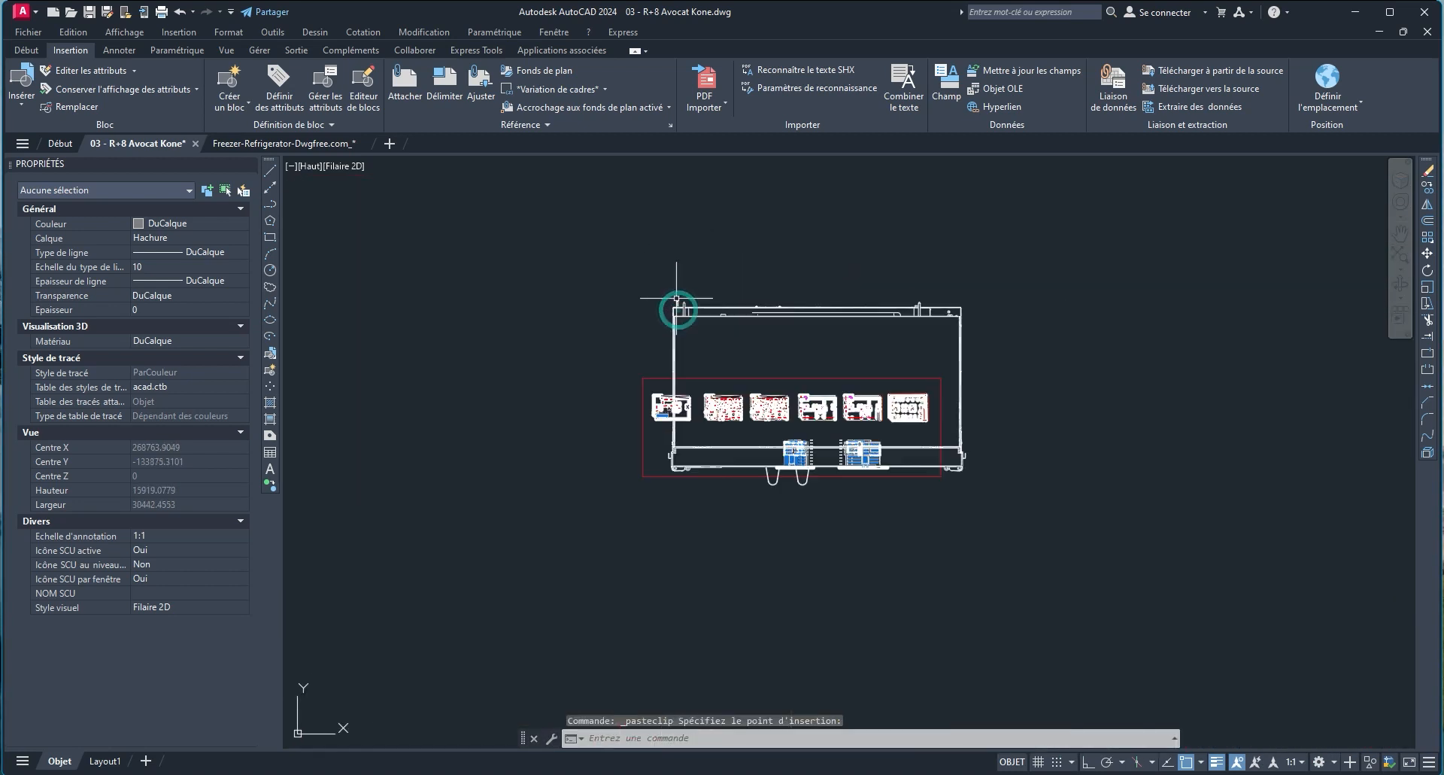
Scale the pasted Frigo block down from its insertion grip using a reference length picked on the block, to a factor of about 0.0383.
left_click(760, 364)
left_click(646, 268)
scroll(729, 286, "up", 4)
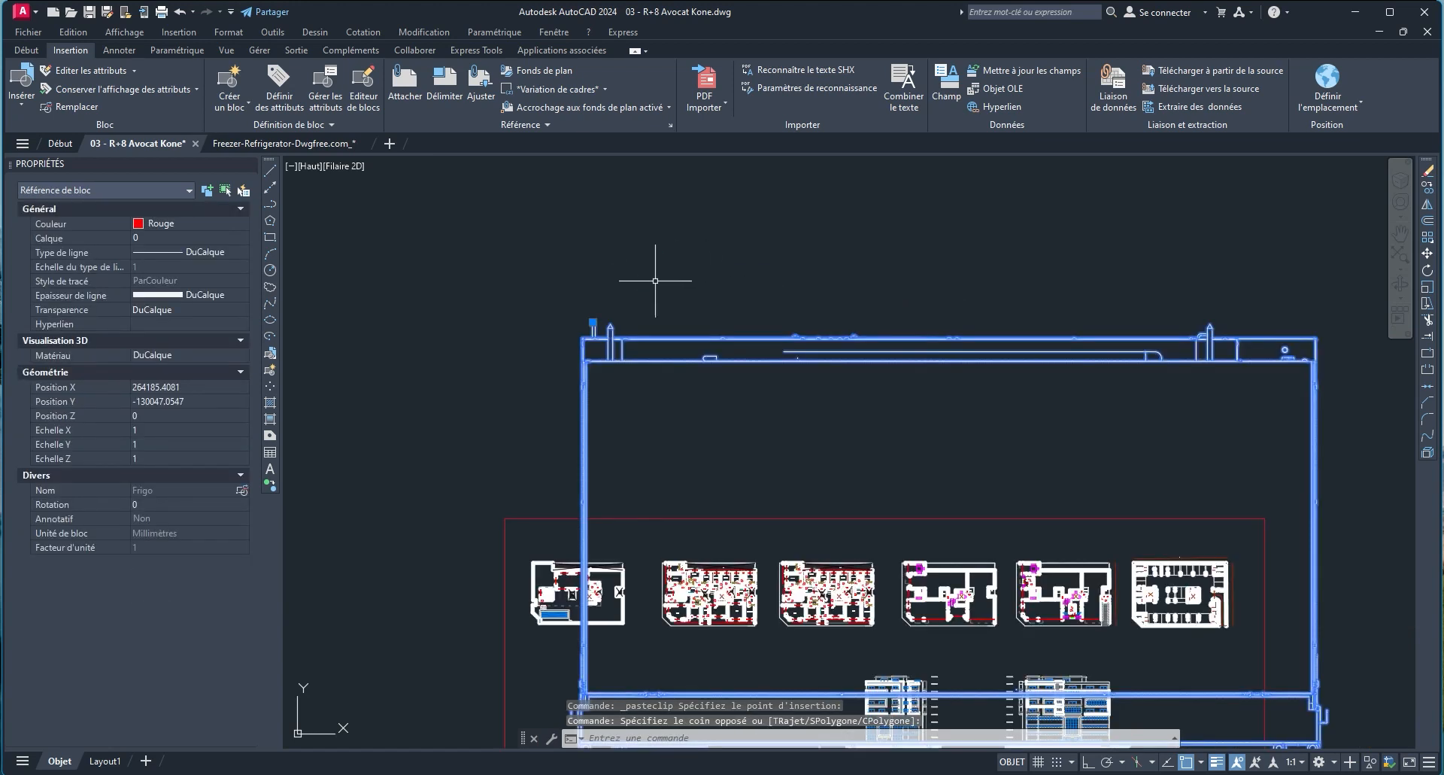
middle_click_drag(645, 306, 648, 324)
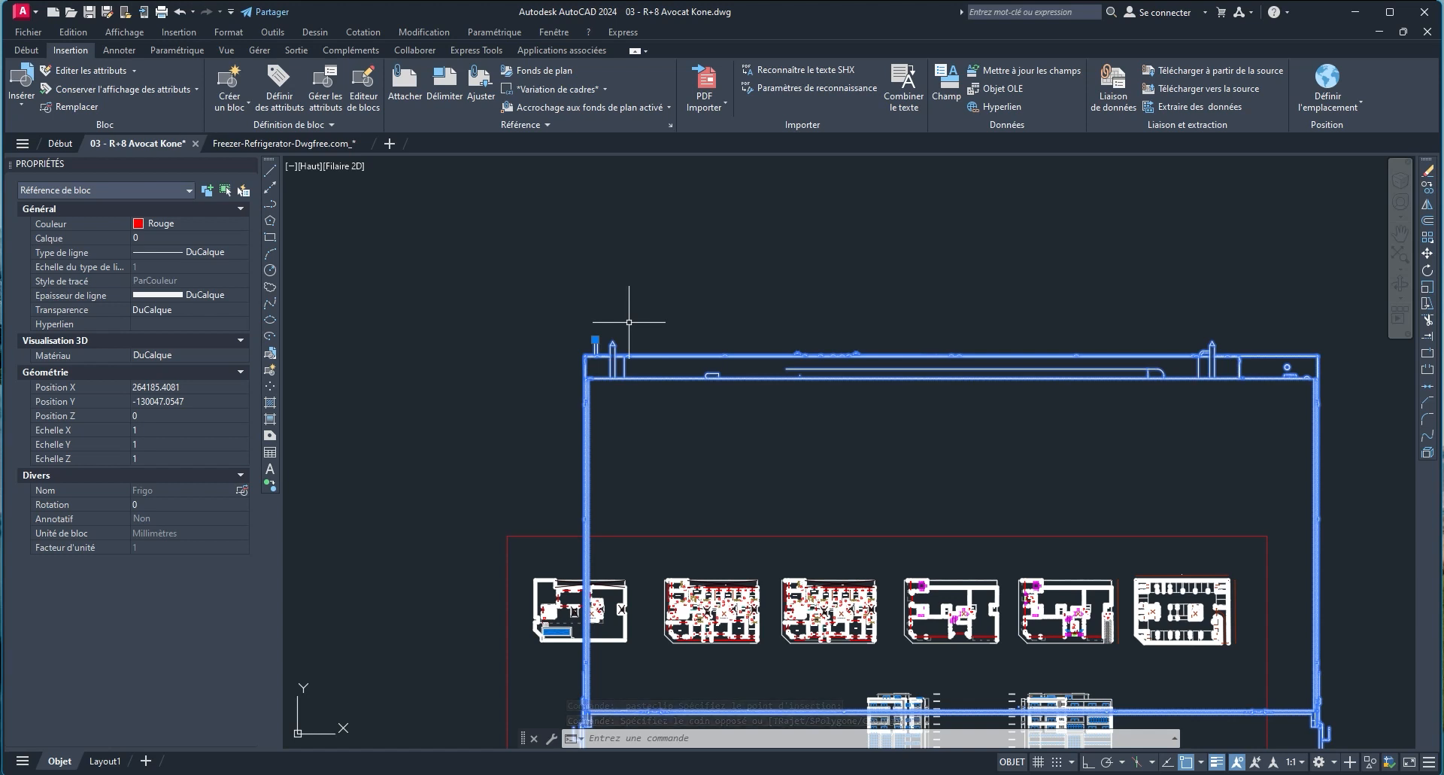
scroll(858, 324, "down", 3)
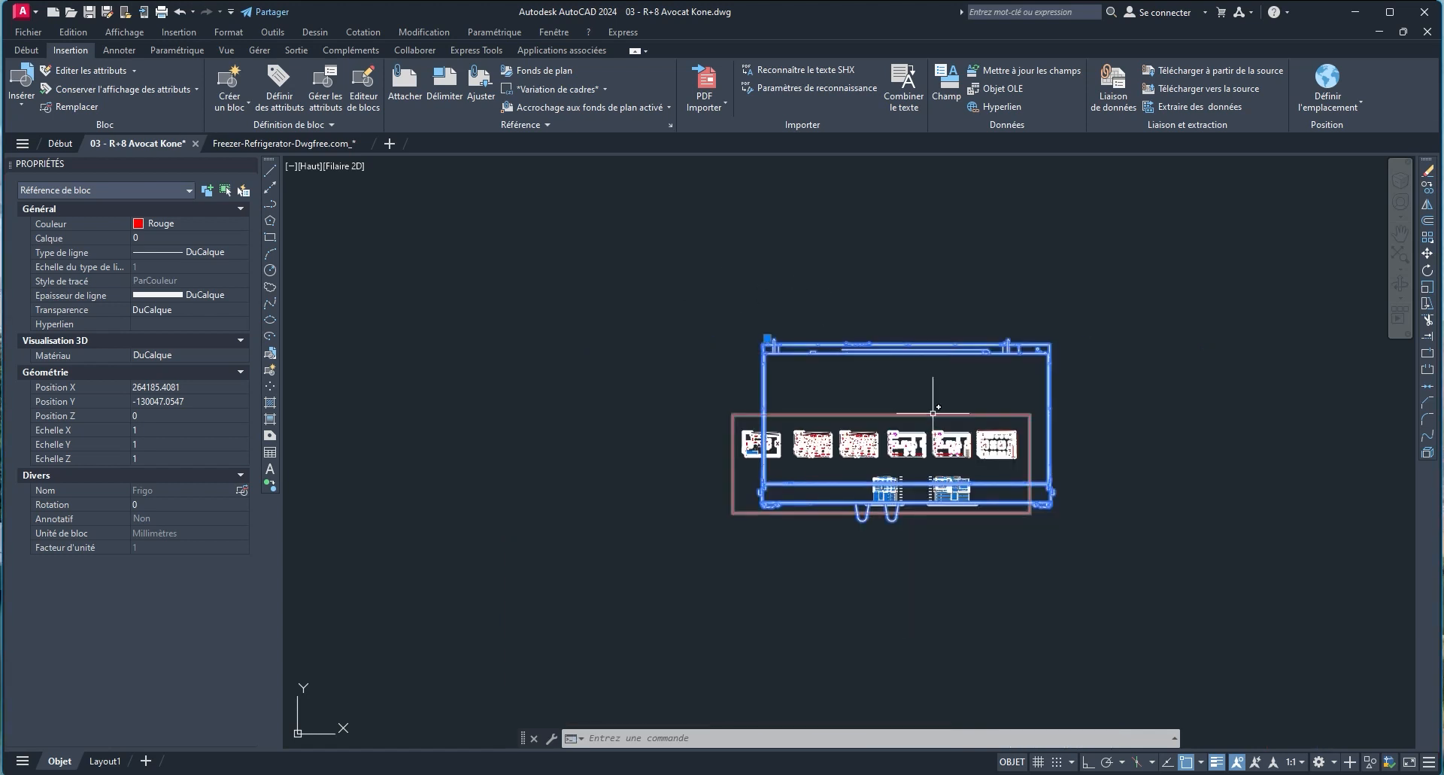
scroll(872, 365, "up", 3)
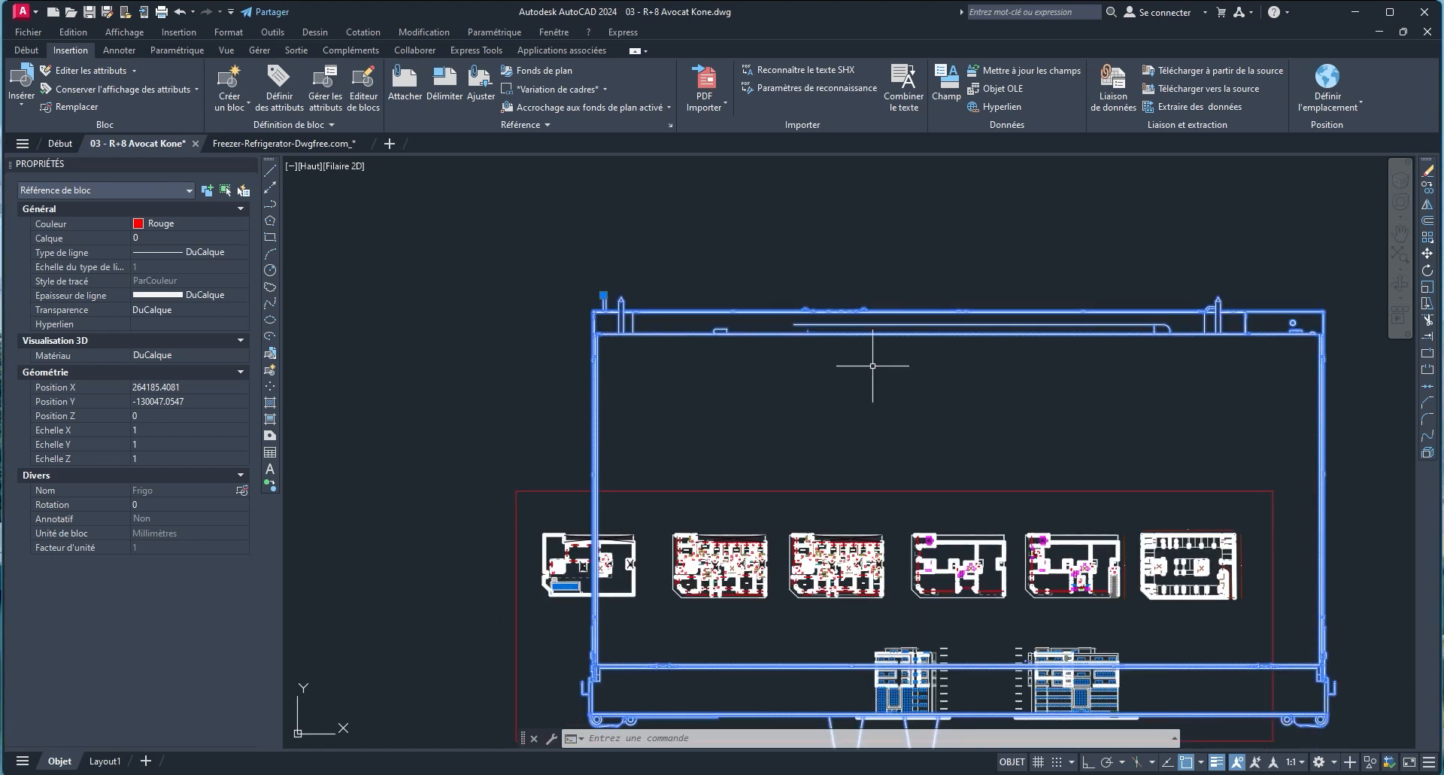
middle_click_drag(862, 365, 873, 398)
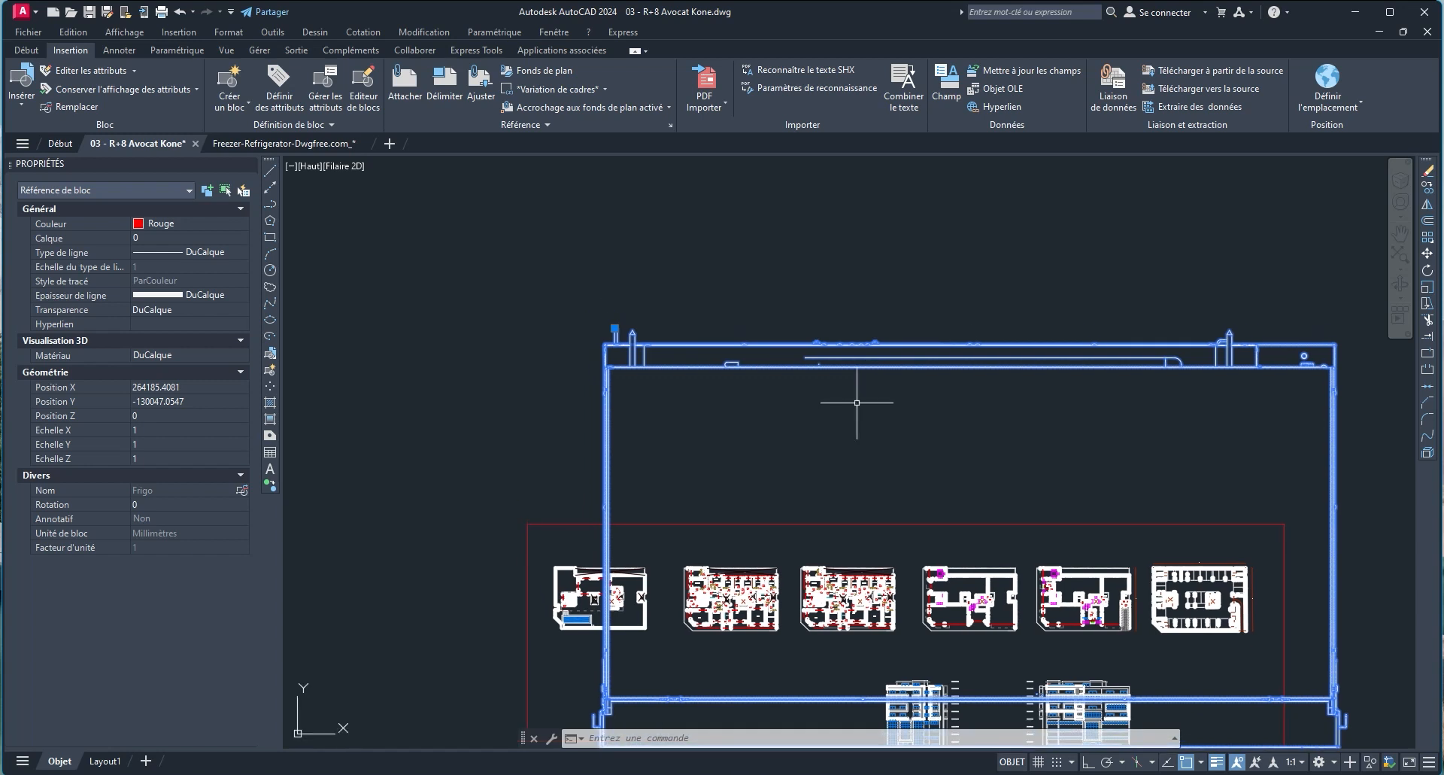
left_click(617, 329)
key("space")
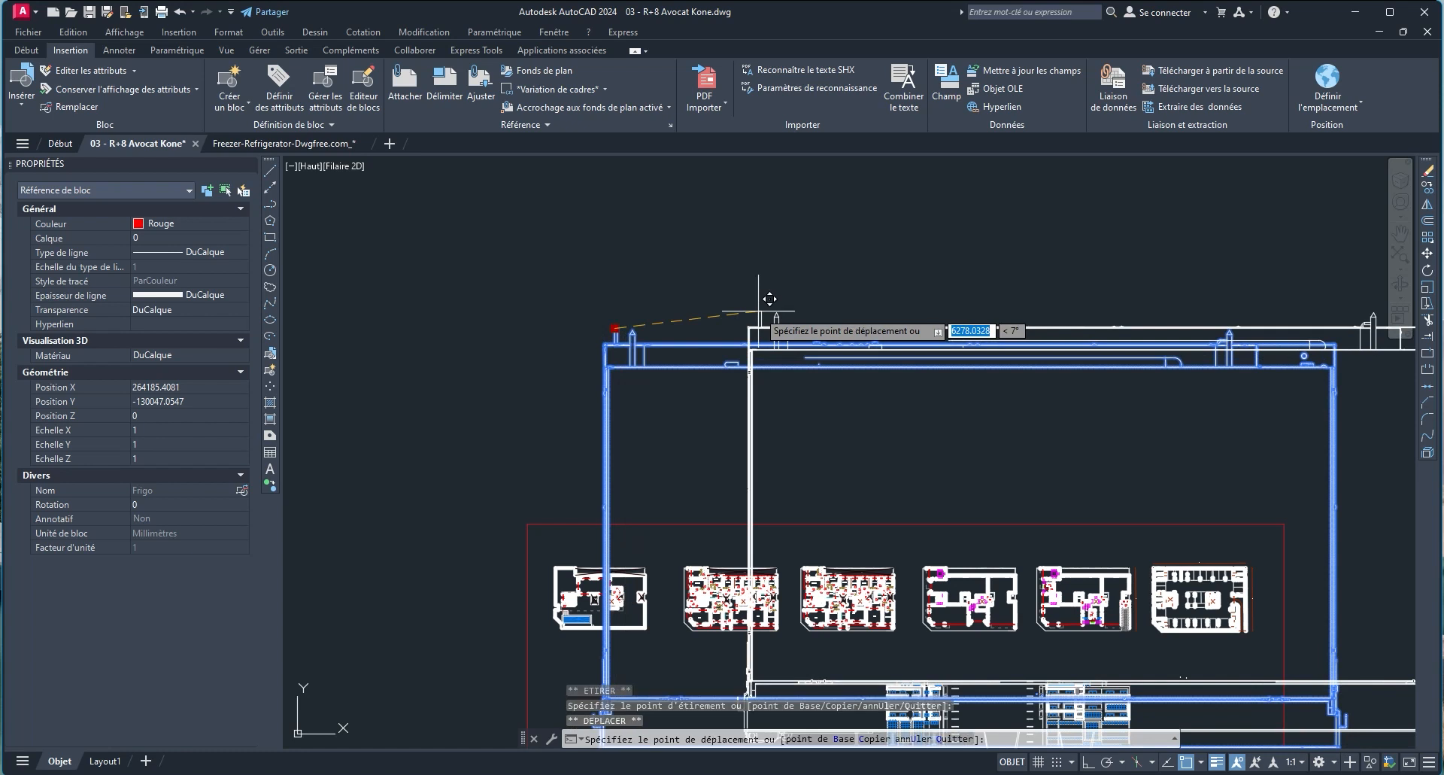
key("space")
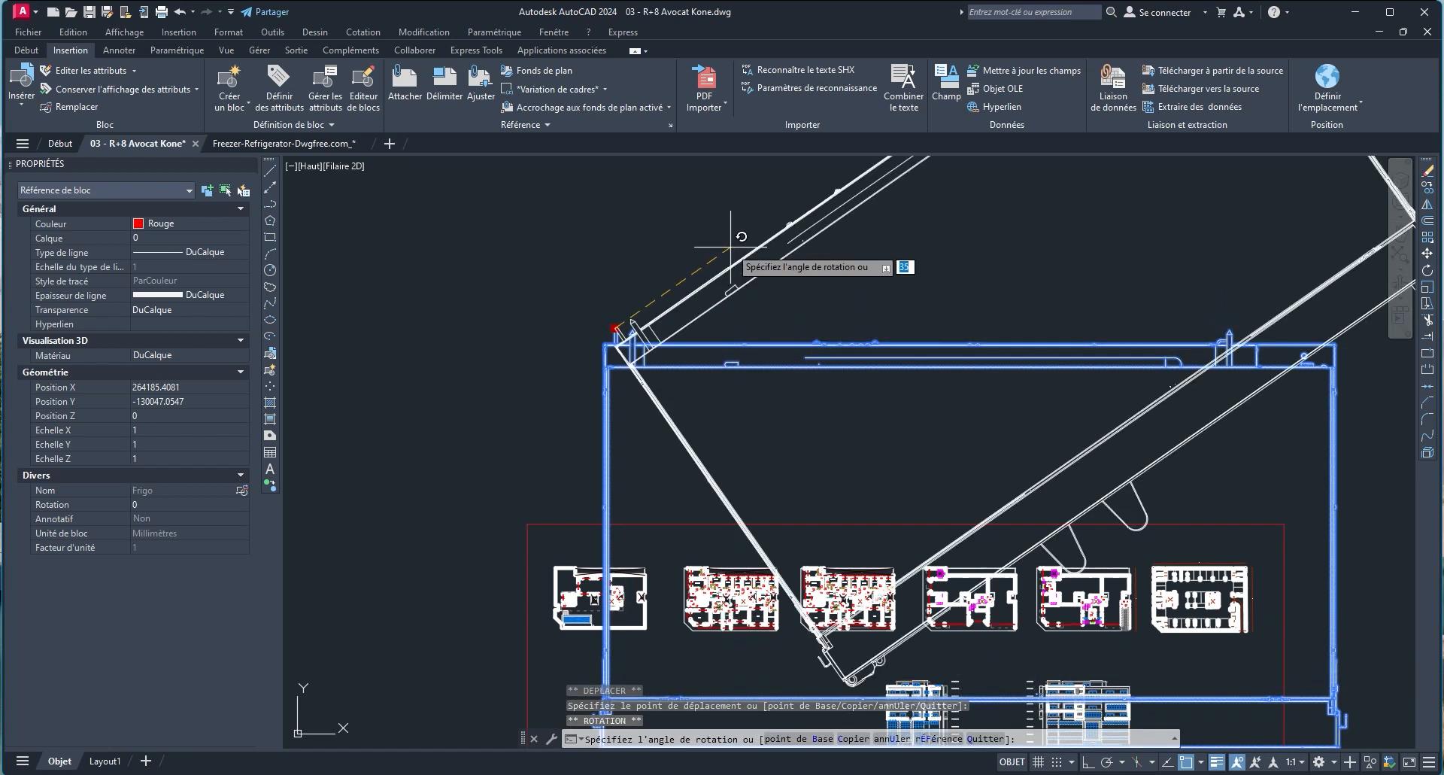
key("space")
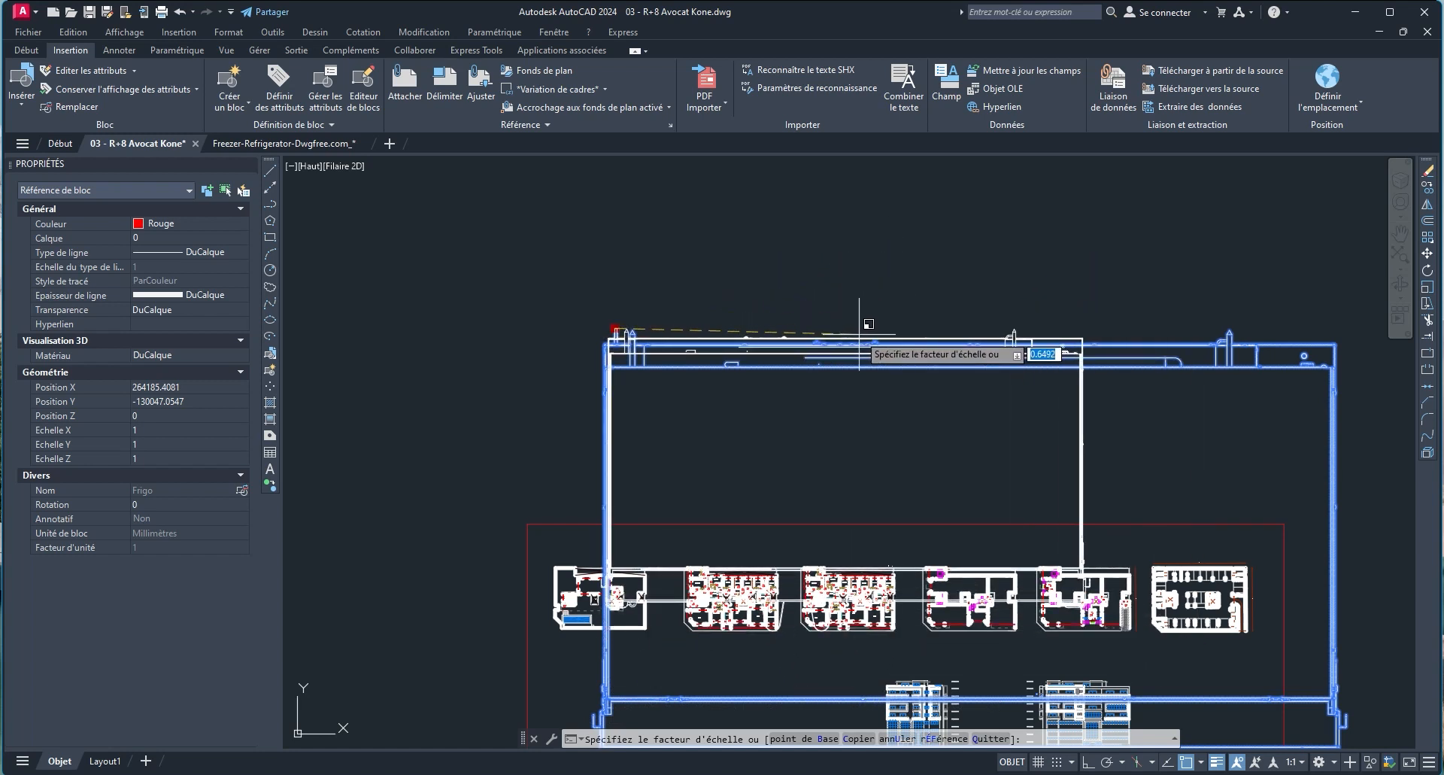
key("Return")
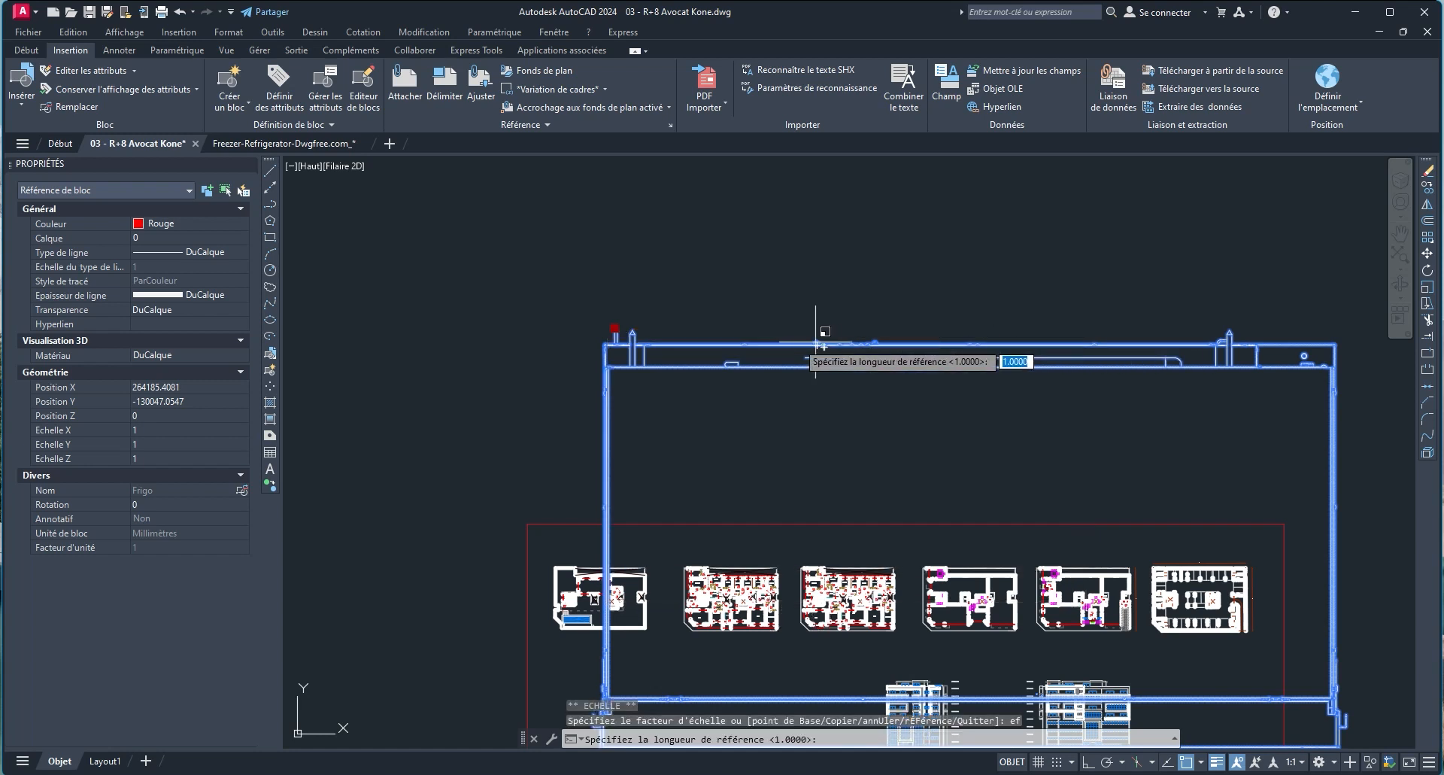
left_click(599, 366)
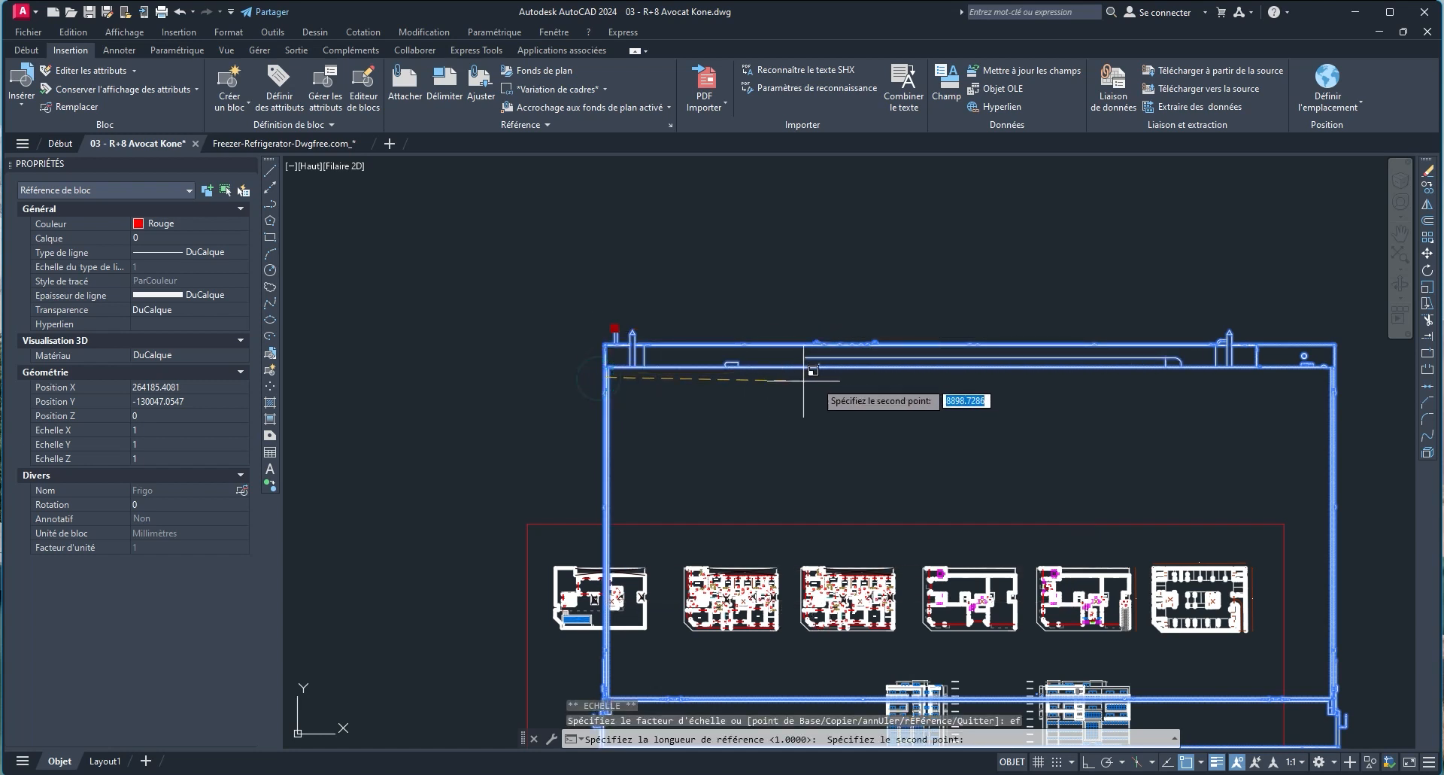
left_click(1007, 380)
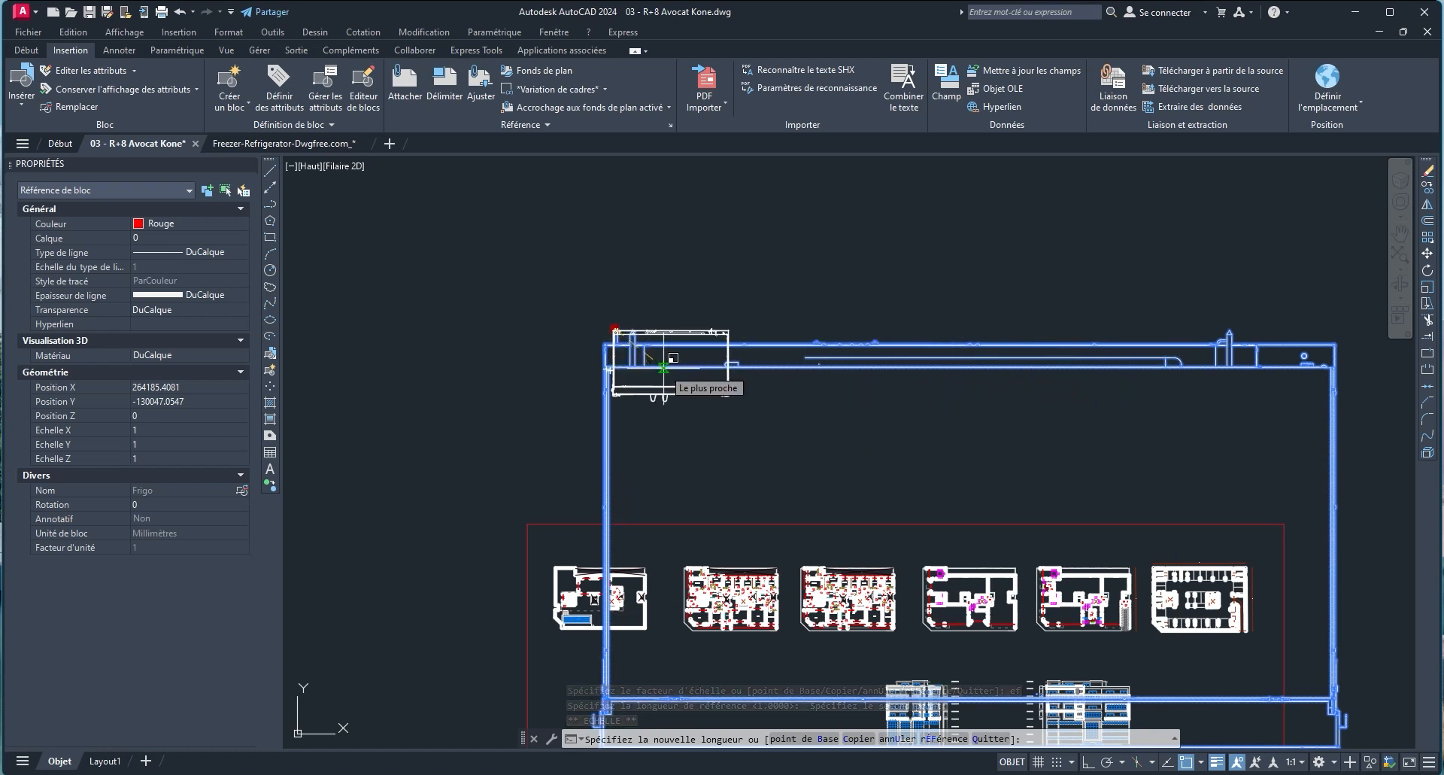
scroll(673, 358, "up", 6)
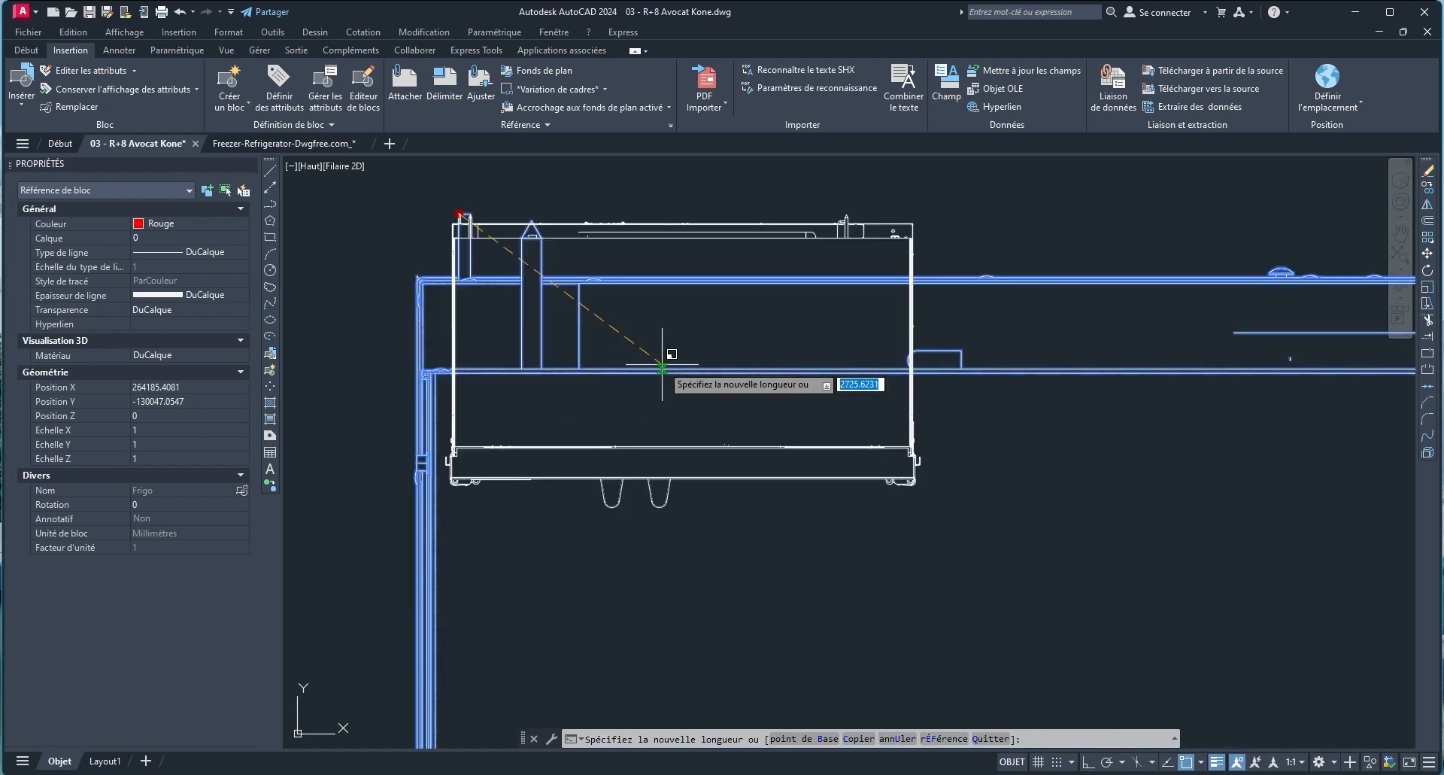
left_click(503, 267)
middle_click_drag(503, 267, 557, 326)
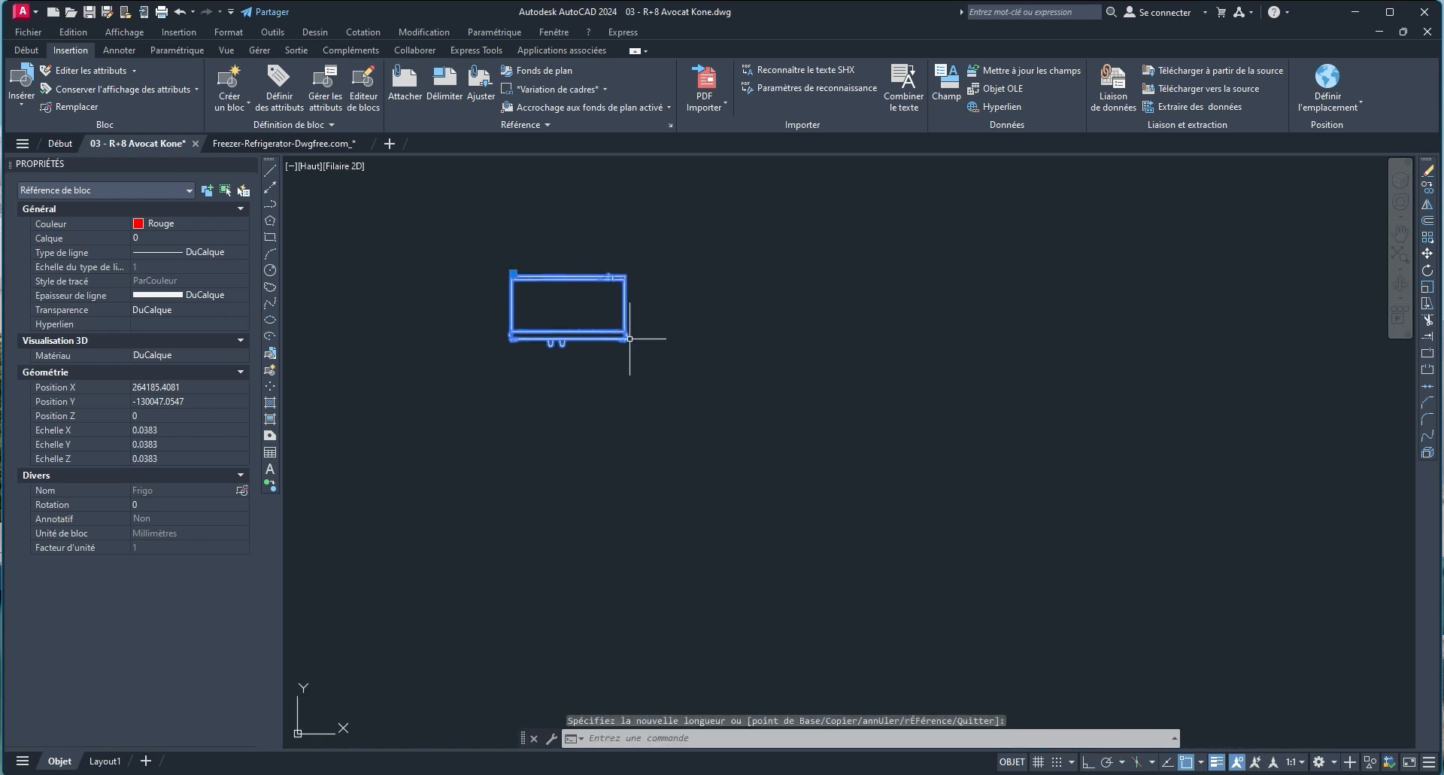
Move the reduced Frigo block by its insertion grip into the Cuisine room next to Buand. on the floor plan.
left_click(513, 273)
scroll(739, 463, "down", 5)
scroll(743, 460, "up", 9)
scroll(833, 422, "up", 7)
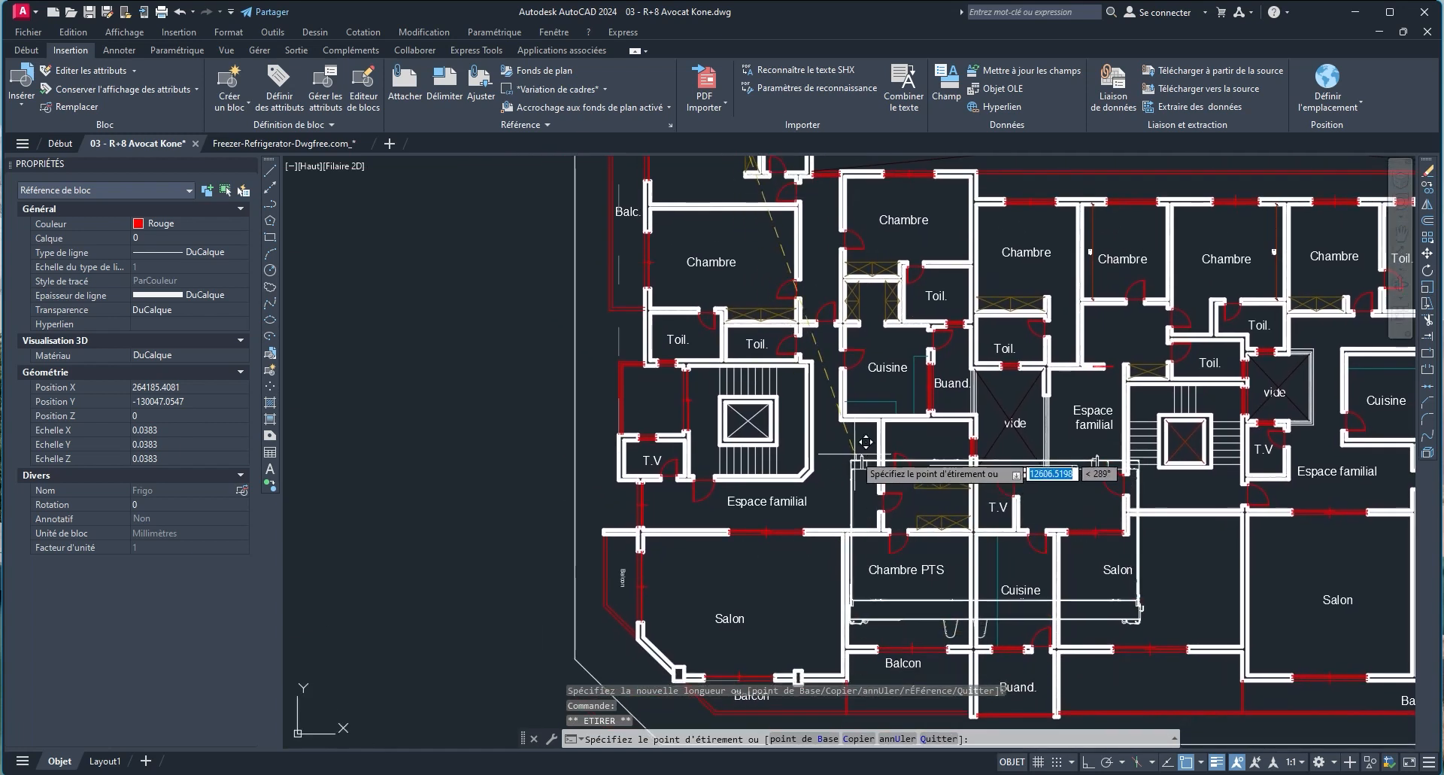
left_click(881, 407)
Scale the Frigo block from its insertion grip to a factor of about 0.0015 so it fits inside the Cuisine.
scroll(962, 481, "down", 2)
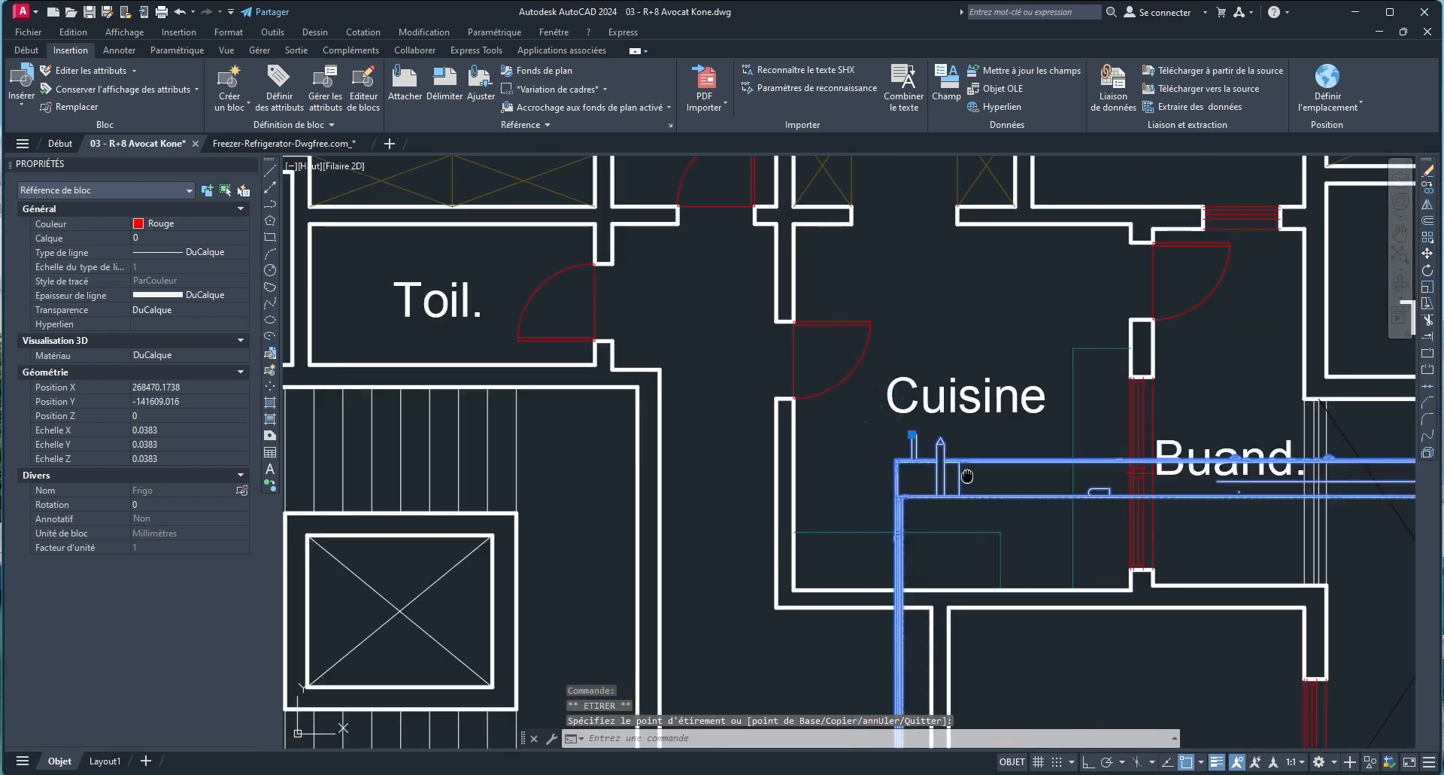
middle_click_drag(963, 478, 945, 453)
key("space")
key("space")
key("space")
scroll(911, 426, "up", 4)
left_click(912, 415)
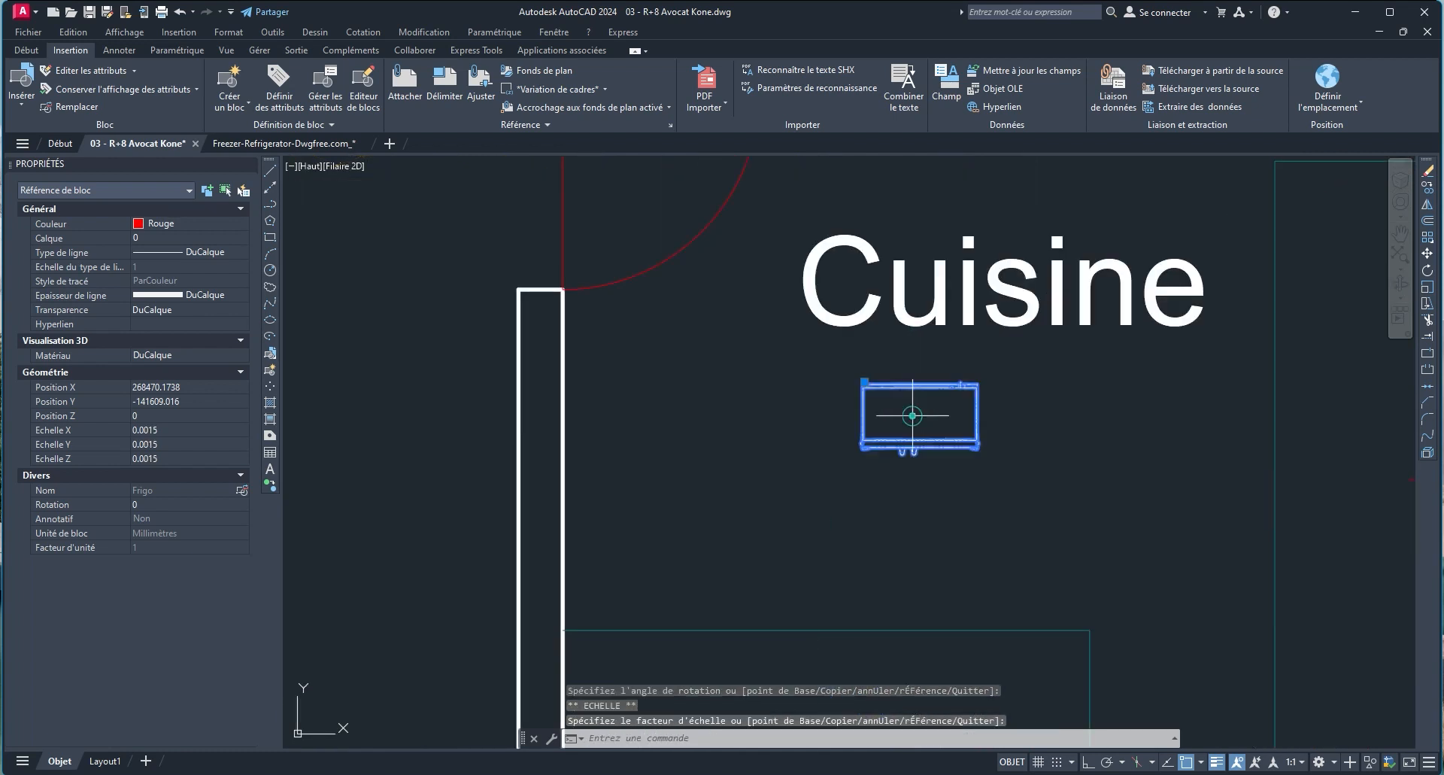
Move the Frigo block by its insertion grip onto the lower face of the wall separating the Cuisine from the right-hand closet.
middle_click_drag(1045, 502, 1048, 520)
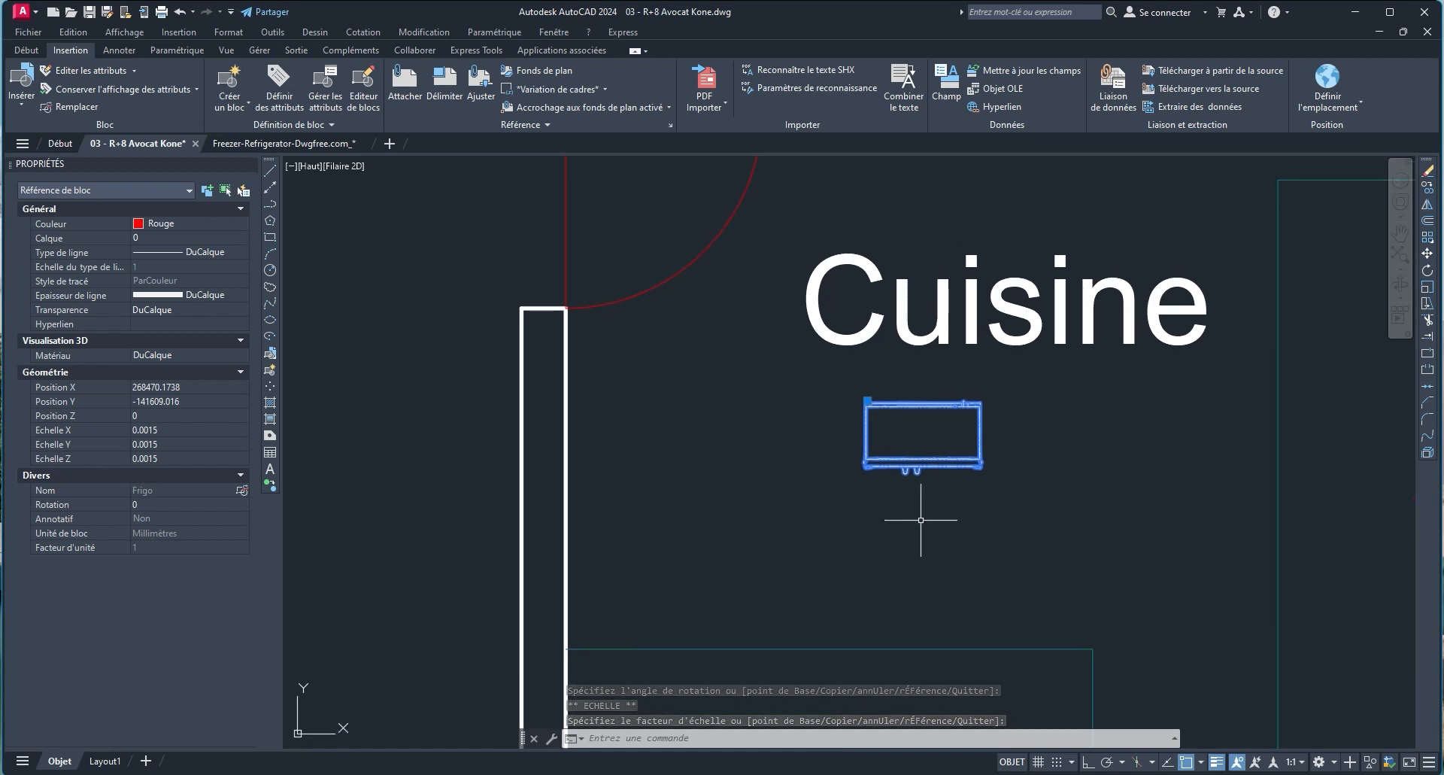
scroll(1031, 526, "down", 2)
scroll(941, 506, "up", 1)
scroll(1068, 579, "down", 3)
middle_click_drag(1069, 578, 983, 632)
scroll(934, 539, "up", 4)
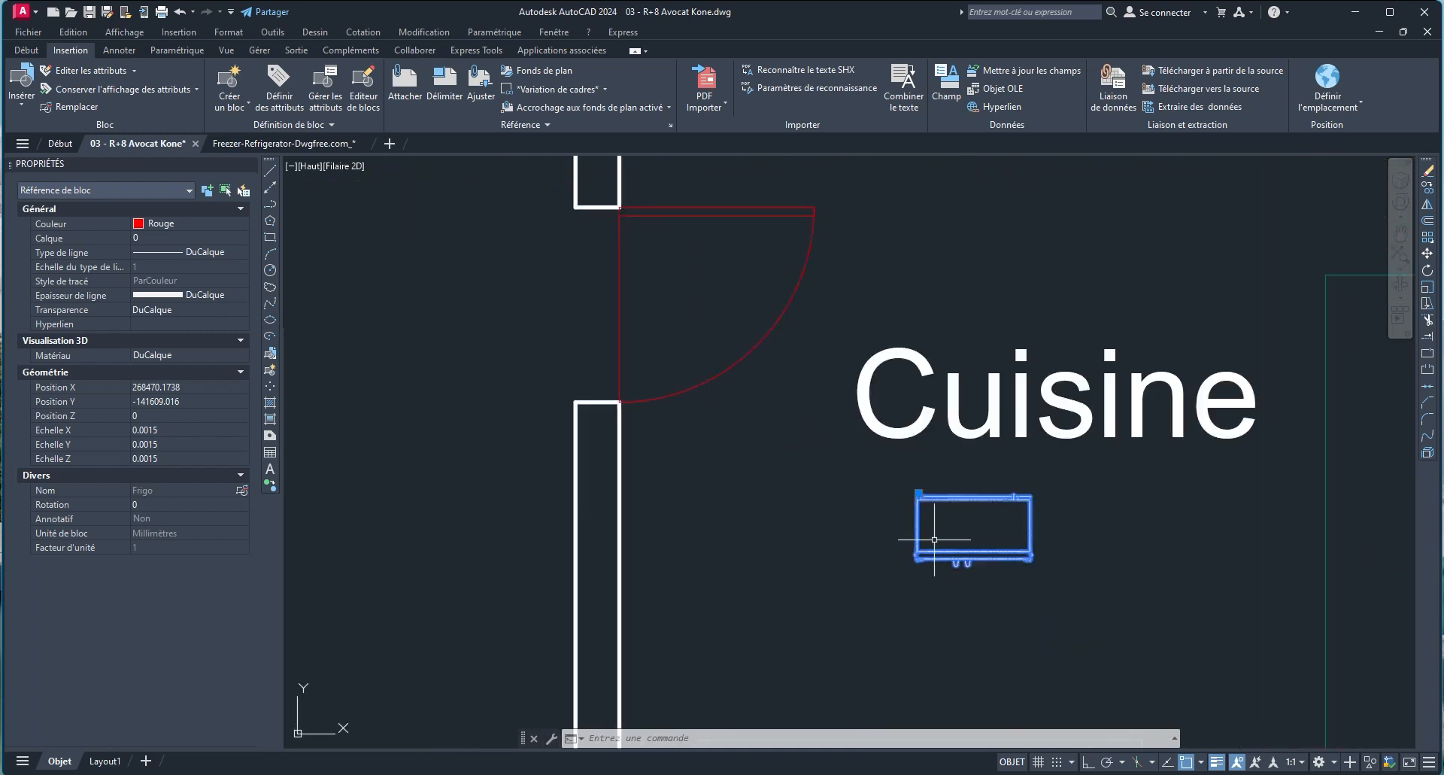
left_click(918, 493)
scroll(919, 492, "down", 5)
scroll(846, 462, "up", 4)
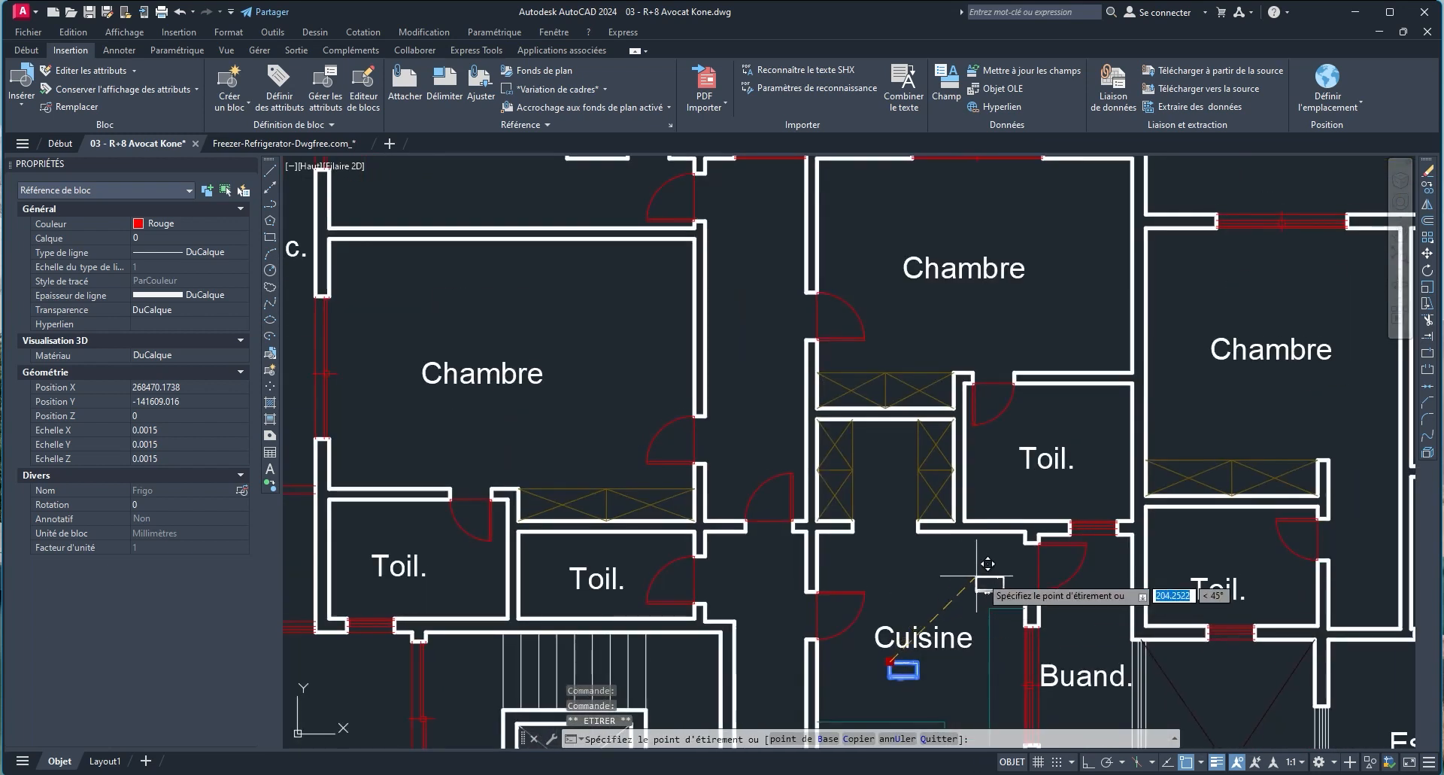
left_click(858, 445)
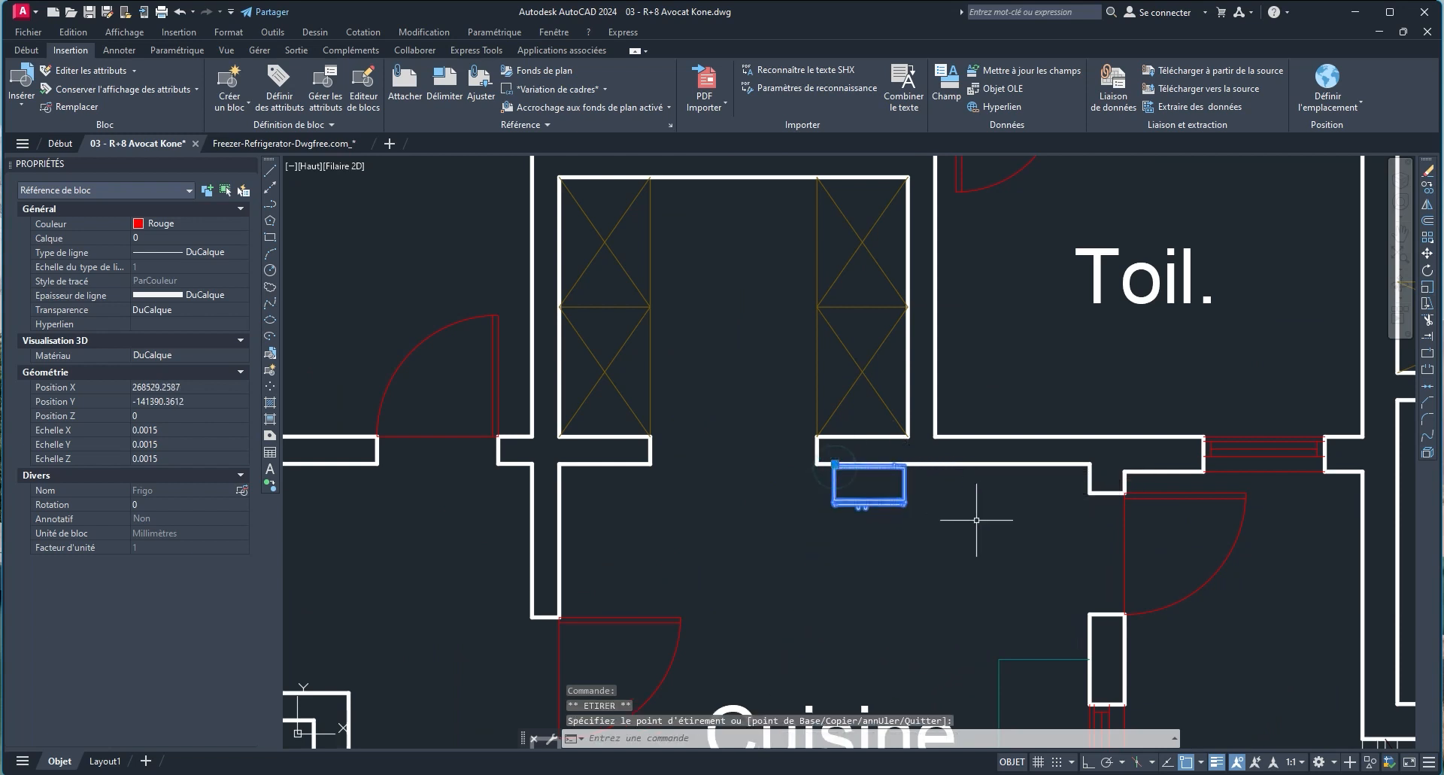
Snap the Frigo block's insertion grip to the lower-left corner of the wall end beneath the right-hand closet.
scroll(954, 507, "down", 3)
middle_click_drag(955, 506, 940, 477)
scroll(978, 500, "up", 3)
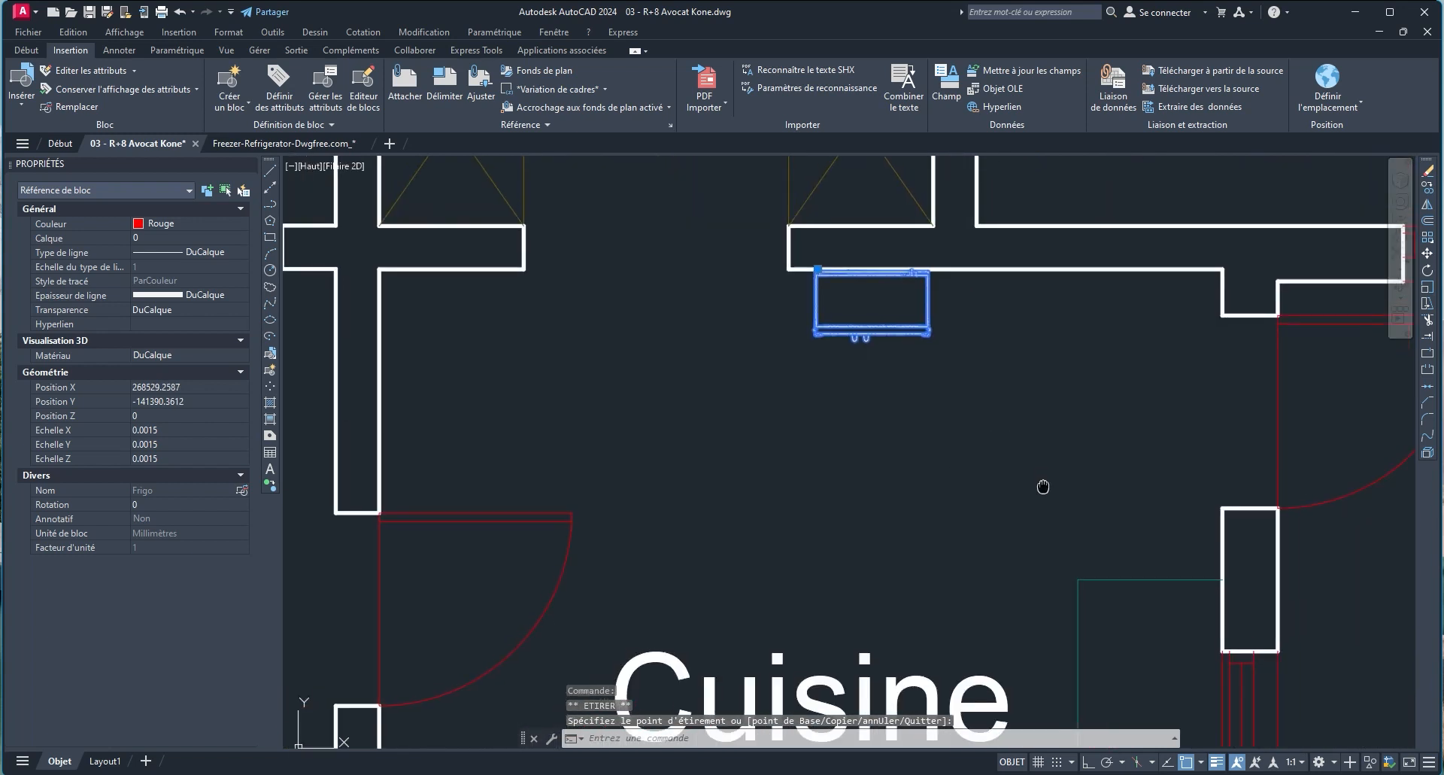
scroll(817, 355, "up", 2)
scroll(826, 328, "up", 4)
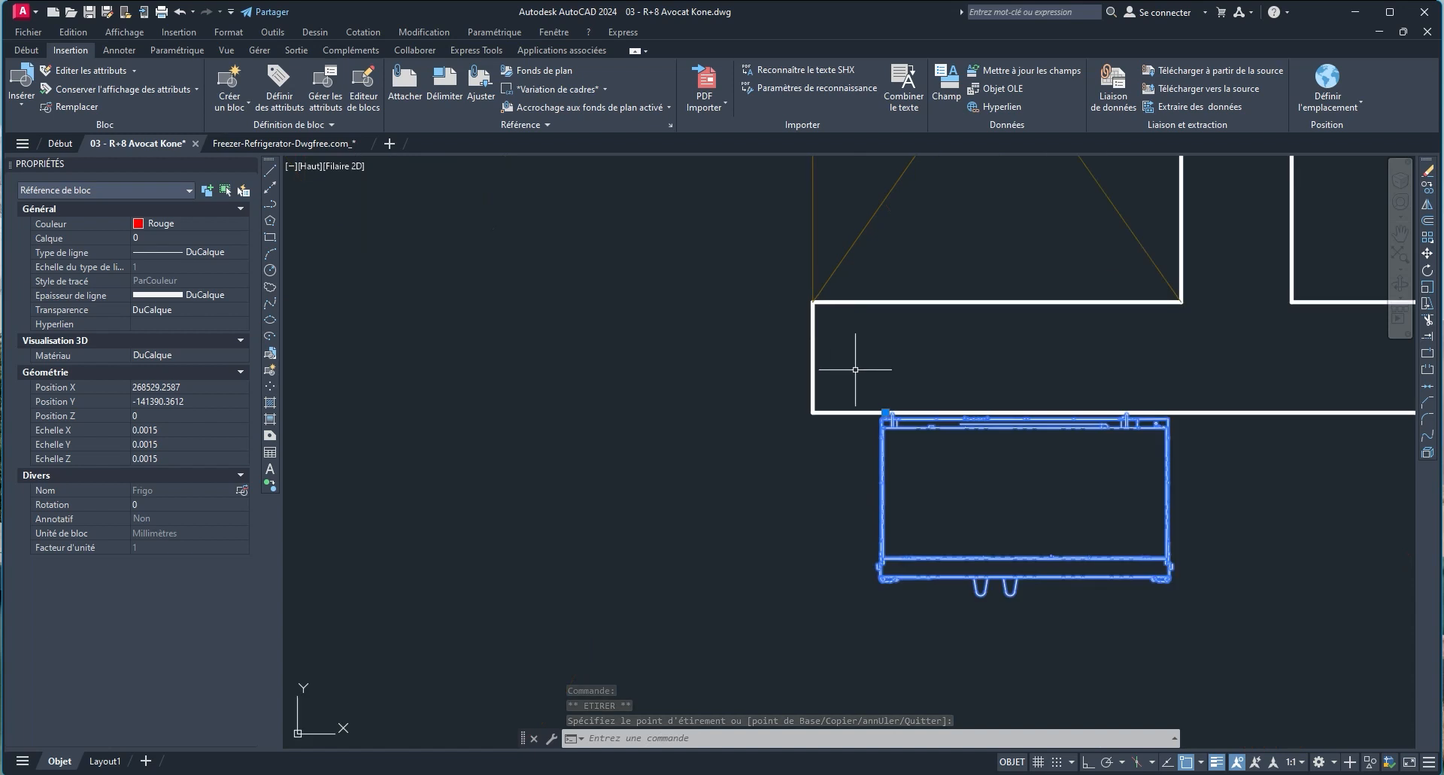
left_click(812, 412)
Enlarge the Frigo block from its insertion grip to a scale factor of about 0.0037.
scroll(809, 421, "down", 4)
middle_click_drag(949, 495, 940, 472)
scroll(850, 399, "up", 4)
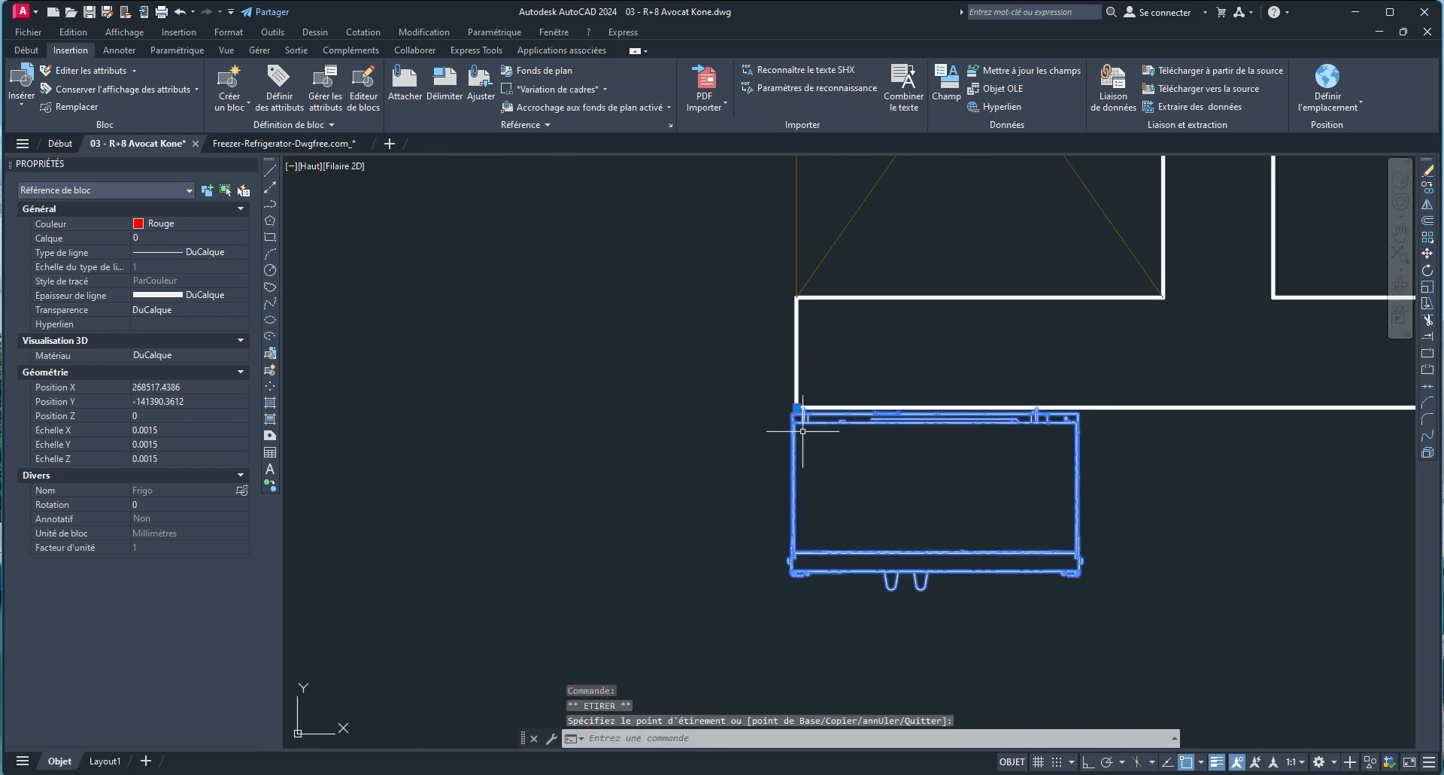
key("space")
key("space")
key("space")
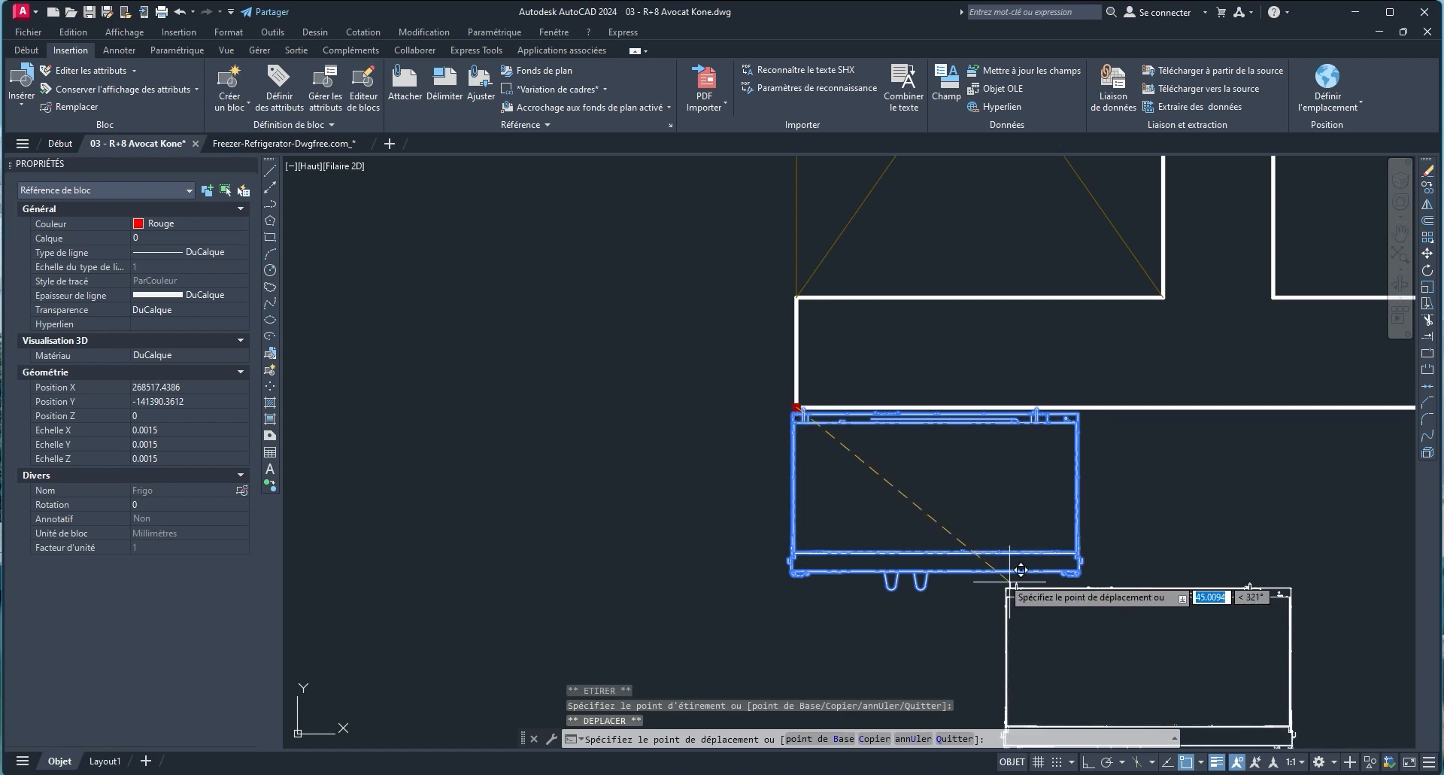
scroll(1007, 451, "down", 2)
scroll(940, 376, "up", 2)
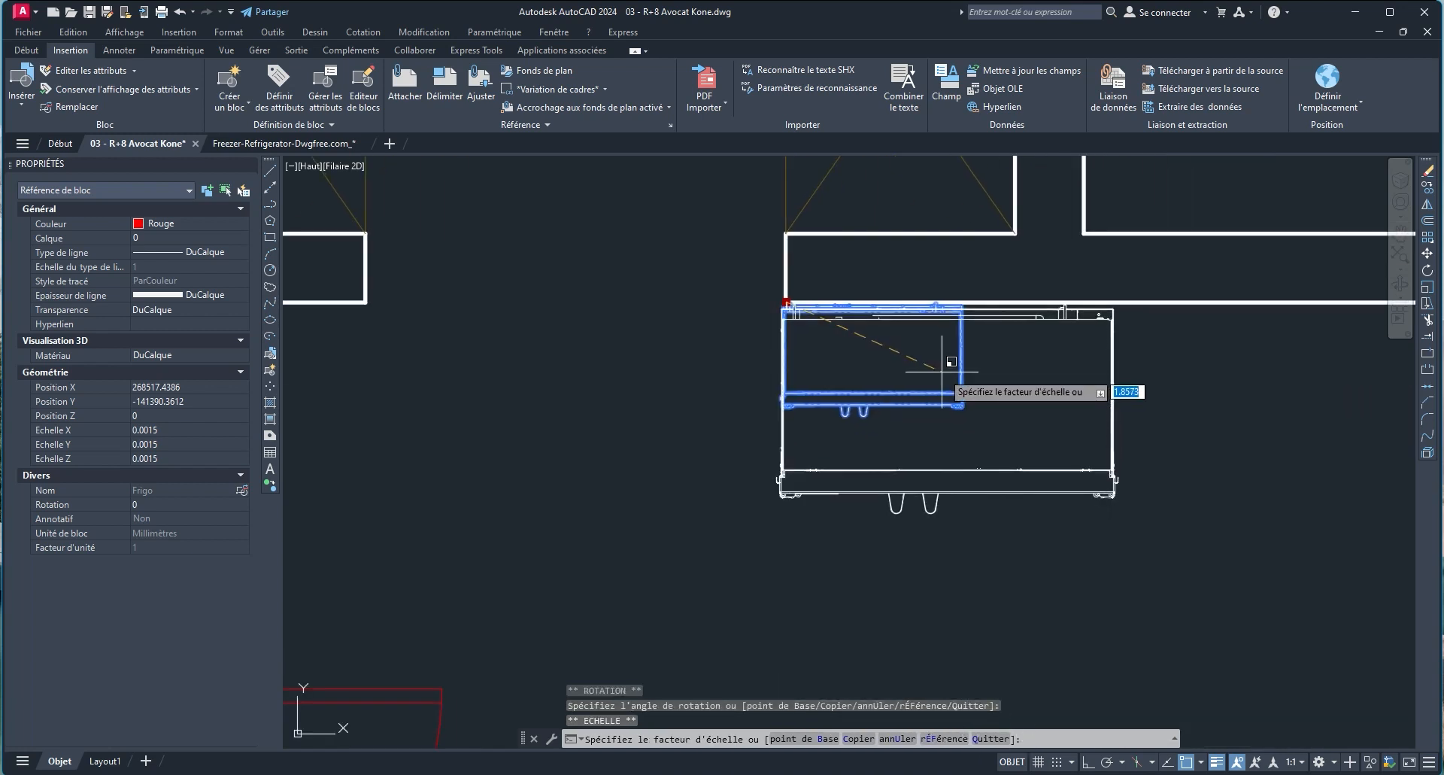
scroll(974, 393, "down", 2)
left_click(963, 387)
mouse_move(983, 490)
middle_mouse_down()
mouse_move(976, 521)
mouse_move(981, 495)
middle_mouse_up()
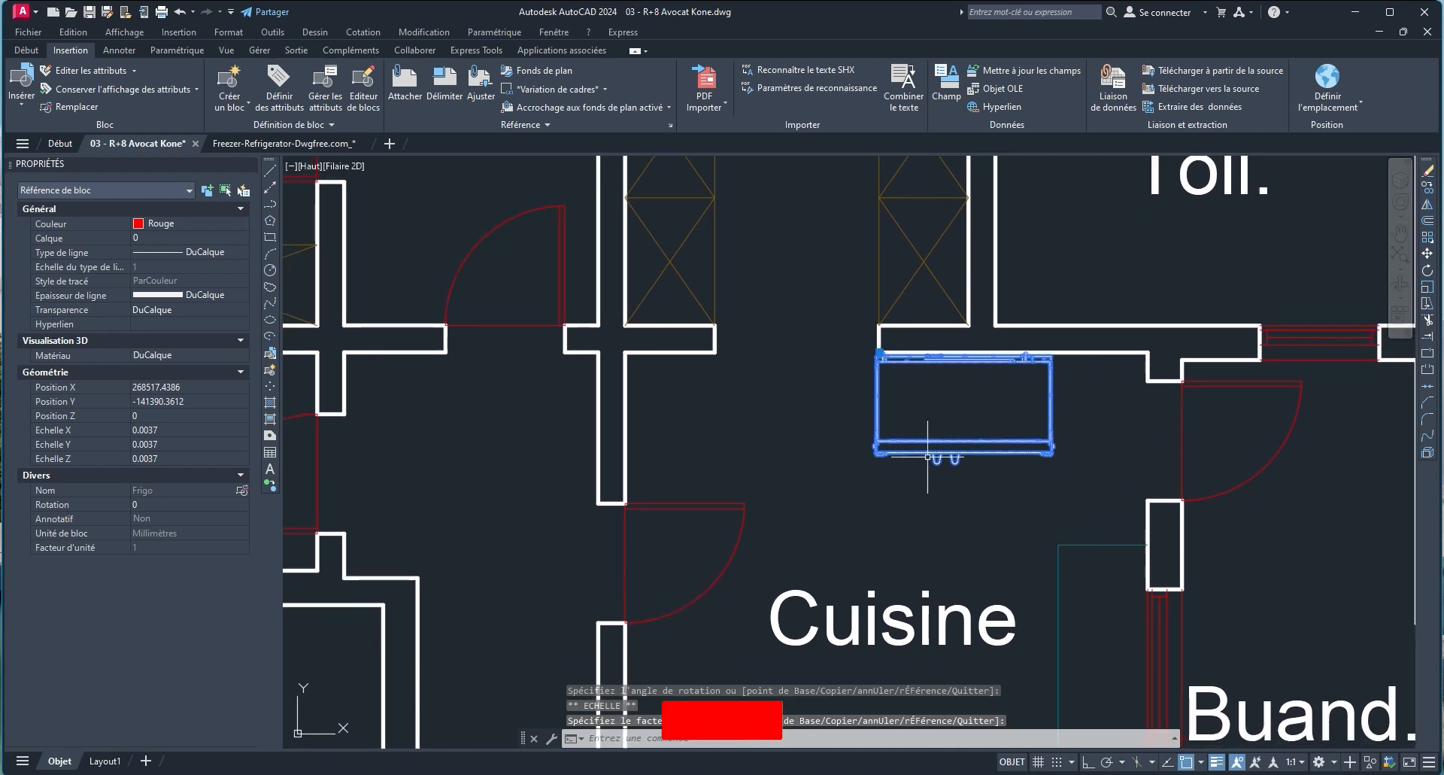
Rotate the Frigo block to 270° about its insertion grip with Ortho turned on.
left_click(878, 353)
key("space")
key("space")
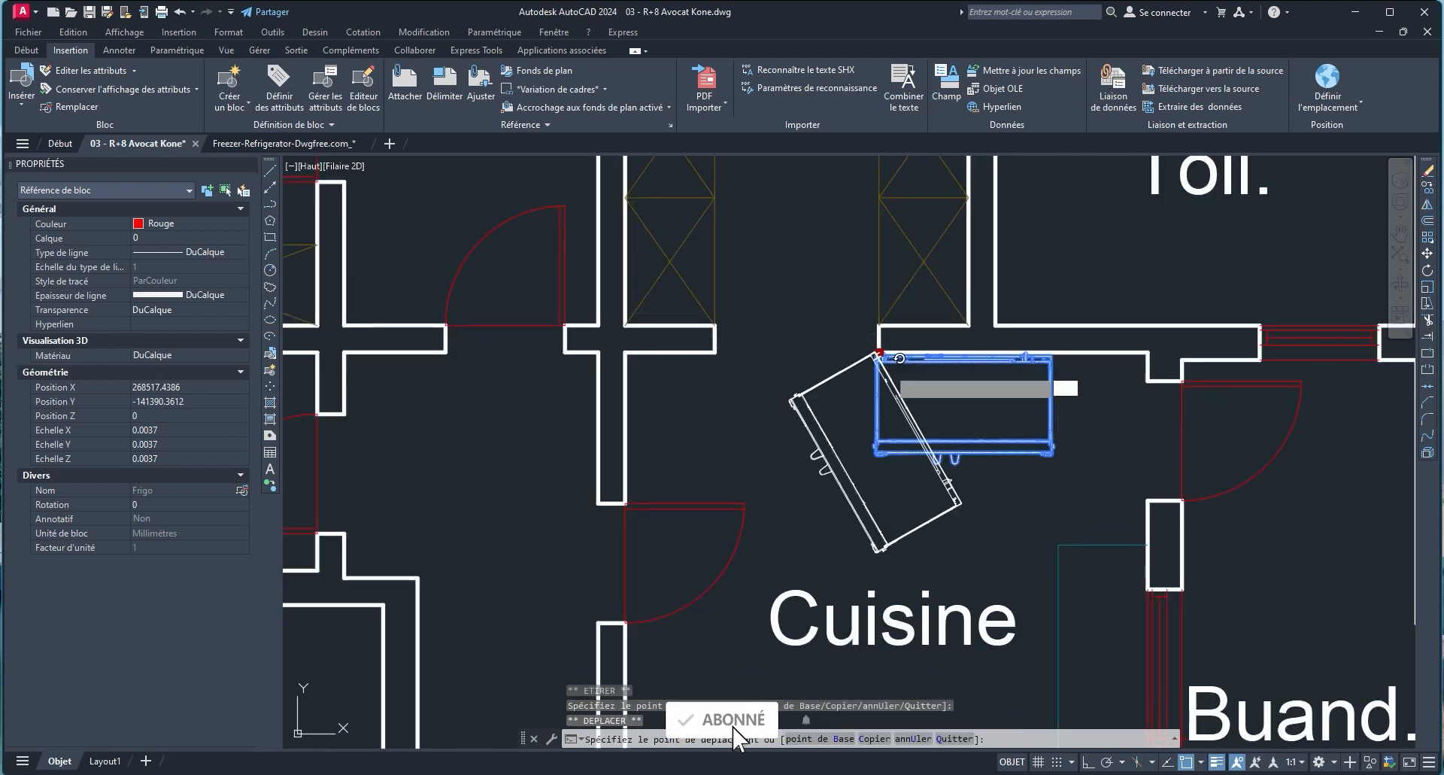
middle_click_drag(866, 555, 917, 600)
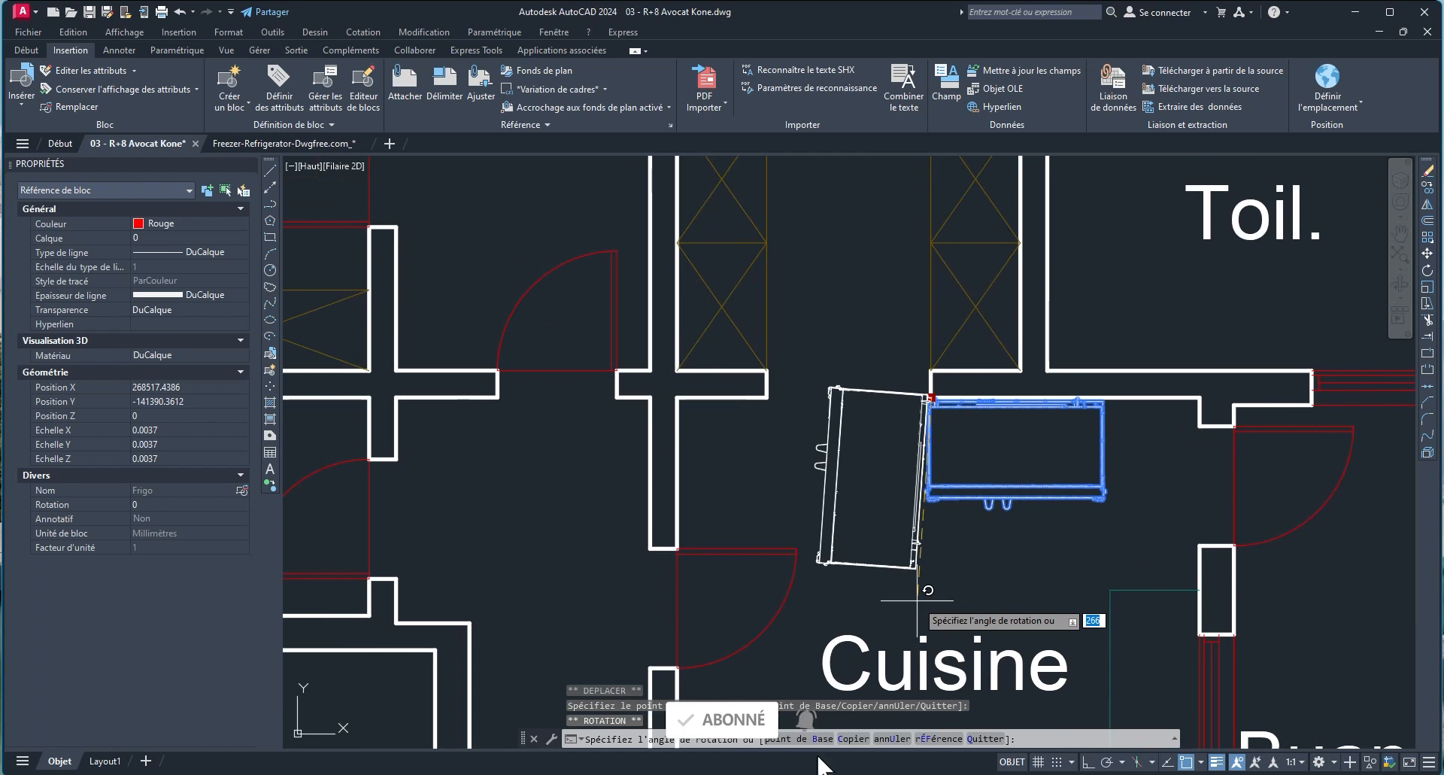
key("F8")
left_click(919, 601)
Move the rotated Frigo block by its grip to the upper-left corner of the counter outline beside Buand., and deselect it.
scroll(970, 396, "up", 5)
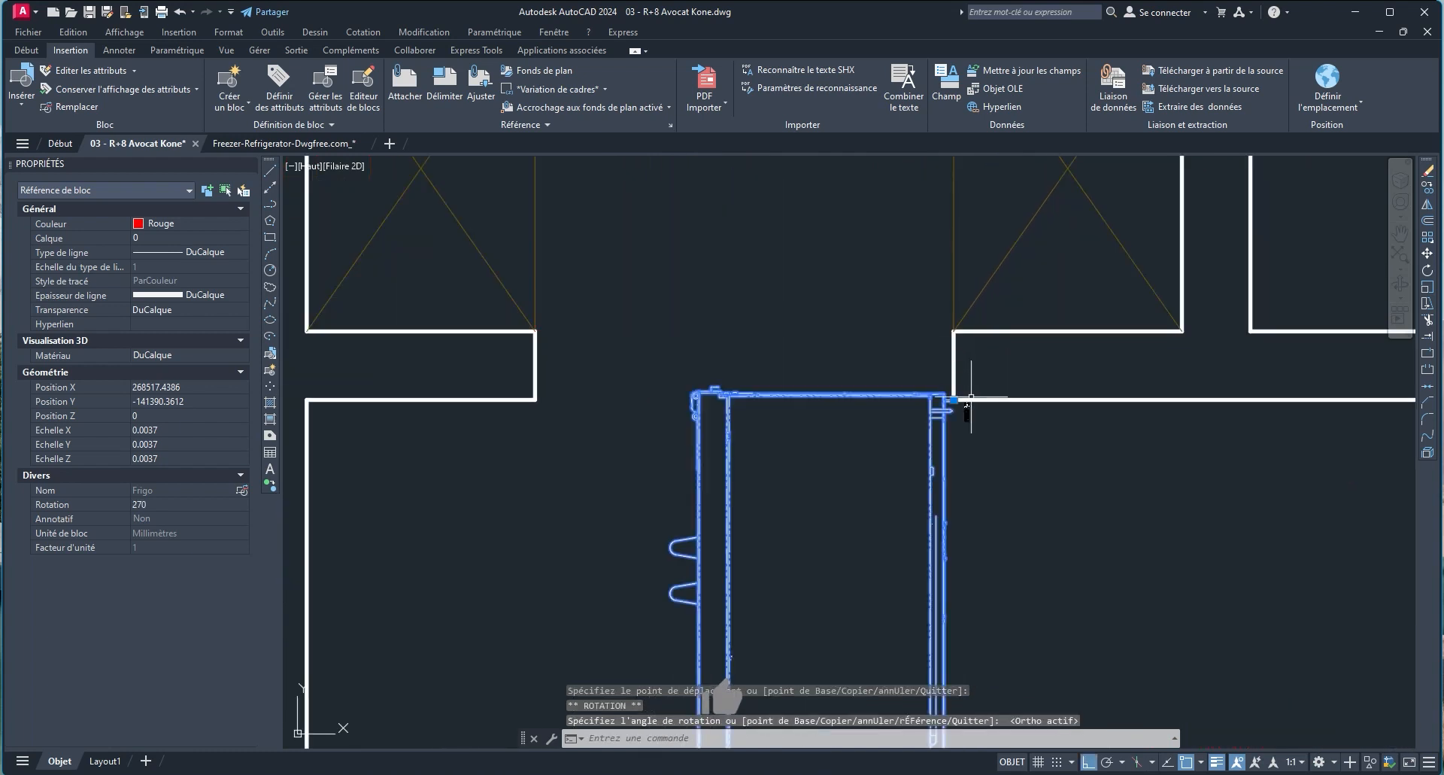
left_click(953, 400)
scroll(953, 400, "down", 5)
middle_click_drag(980, 497, 938, 382)
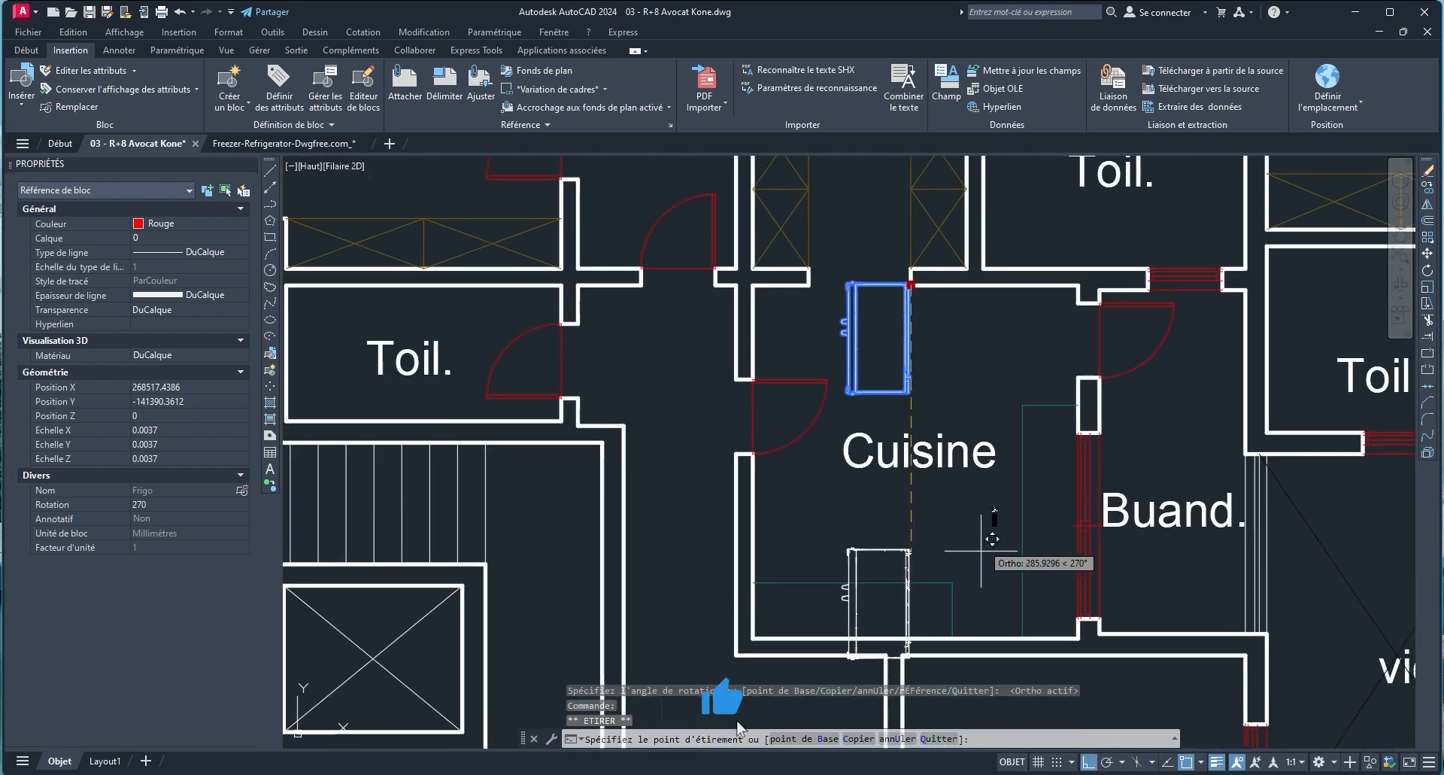
left_click(1025, 410)
middle_click_drag(960, 545, 1059, 557)
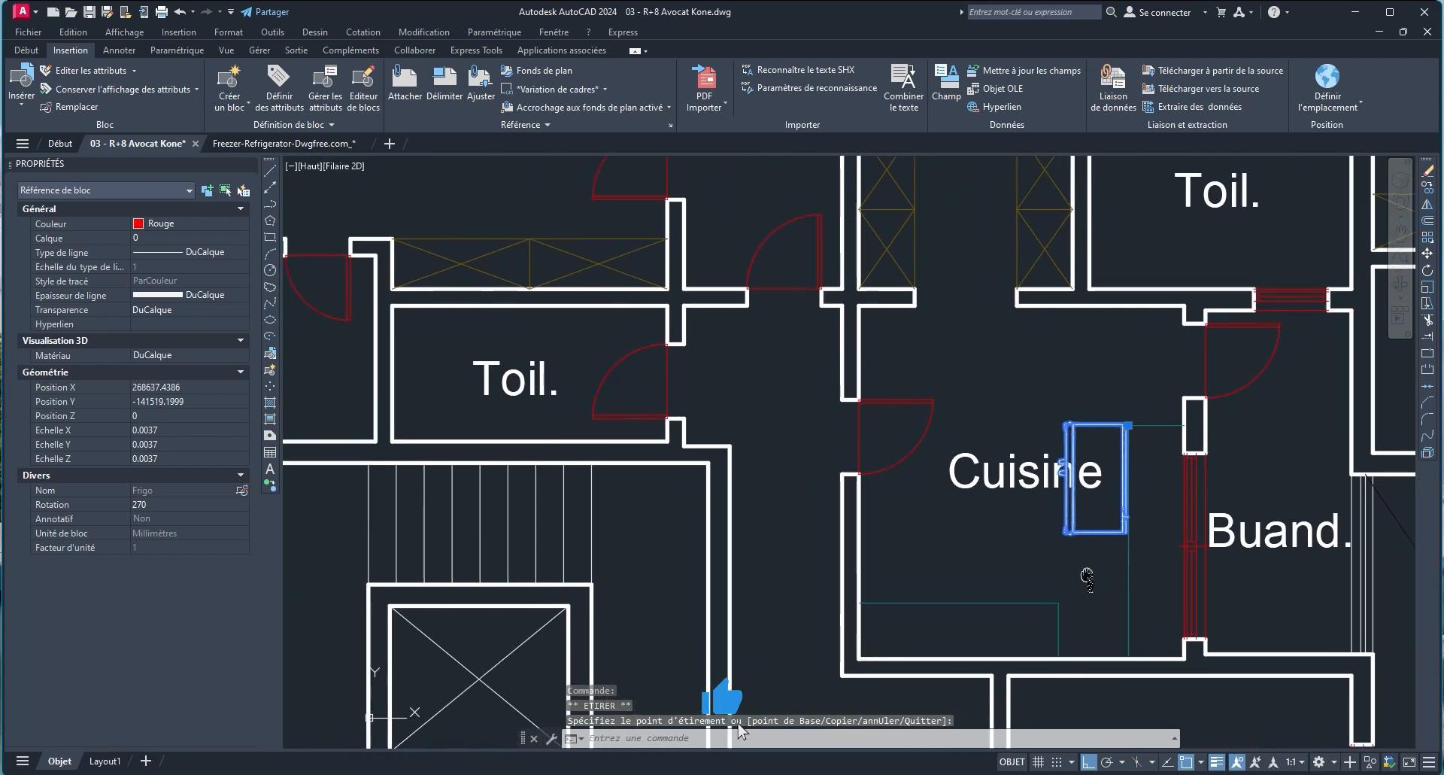
key("Escape")
scroll(972, 519, "down", 2)
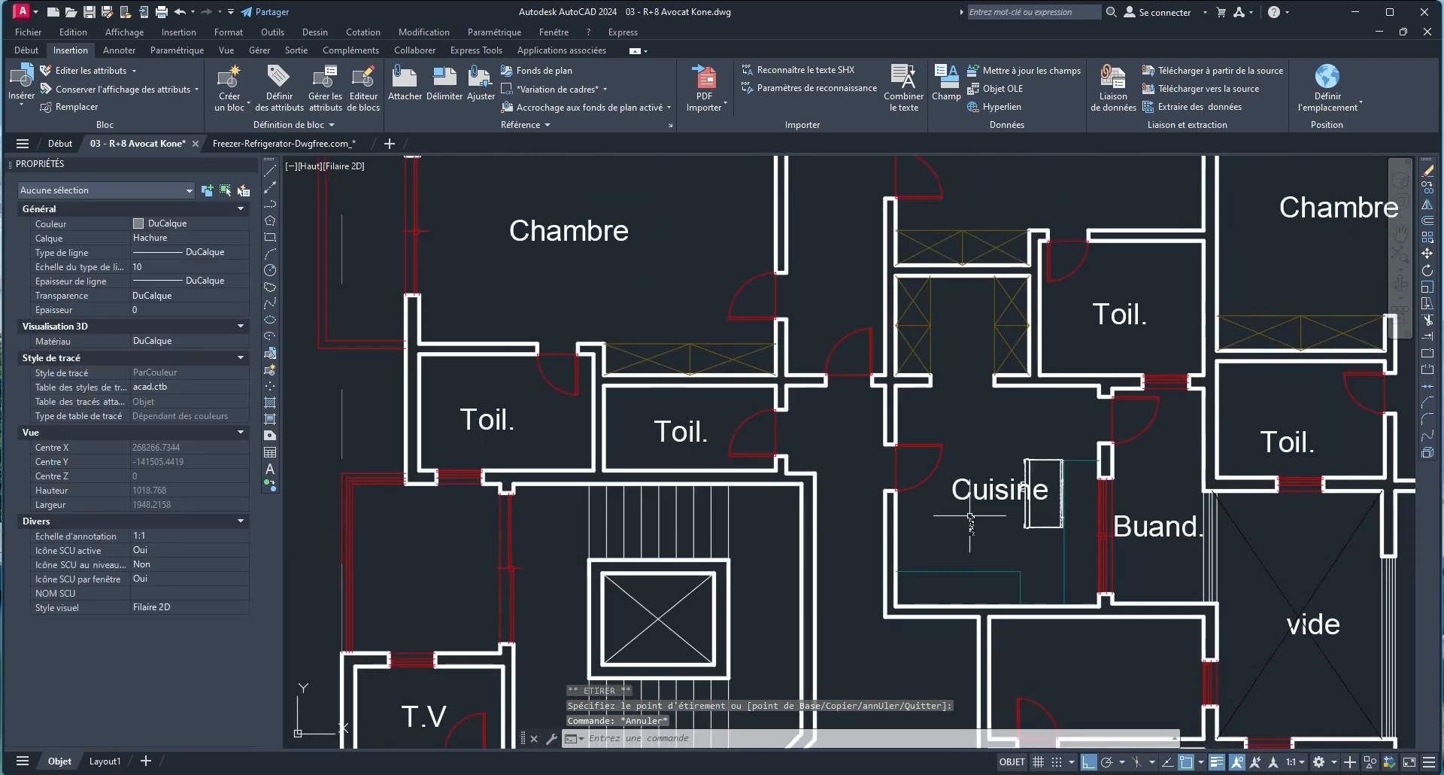